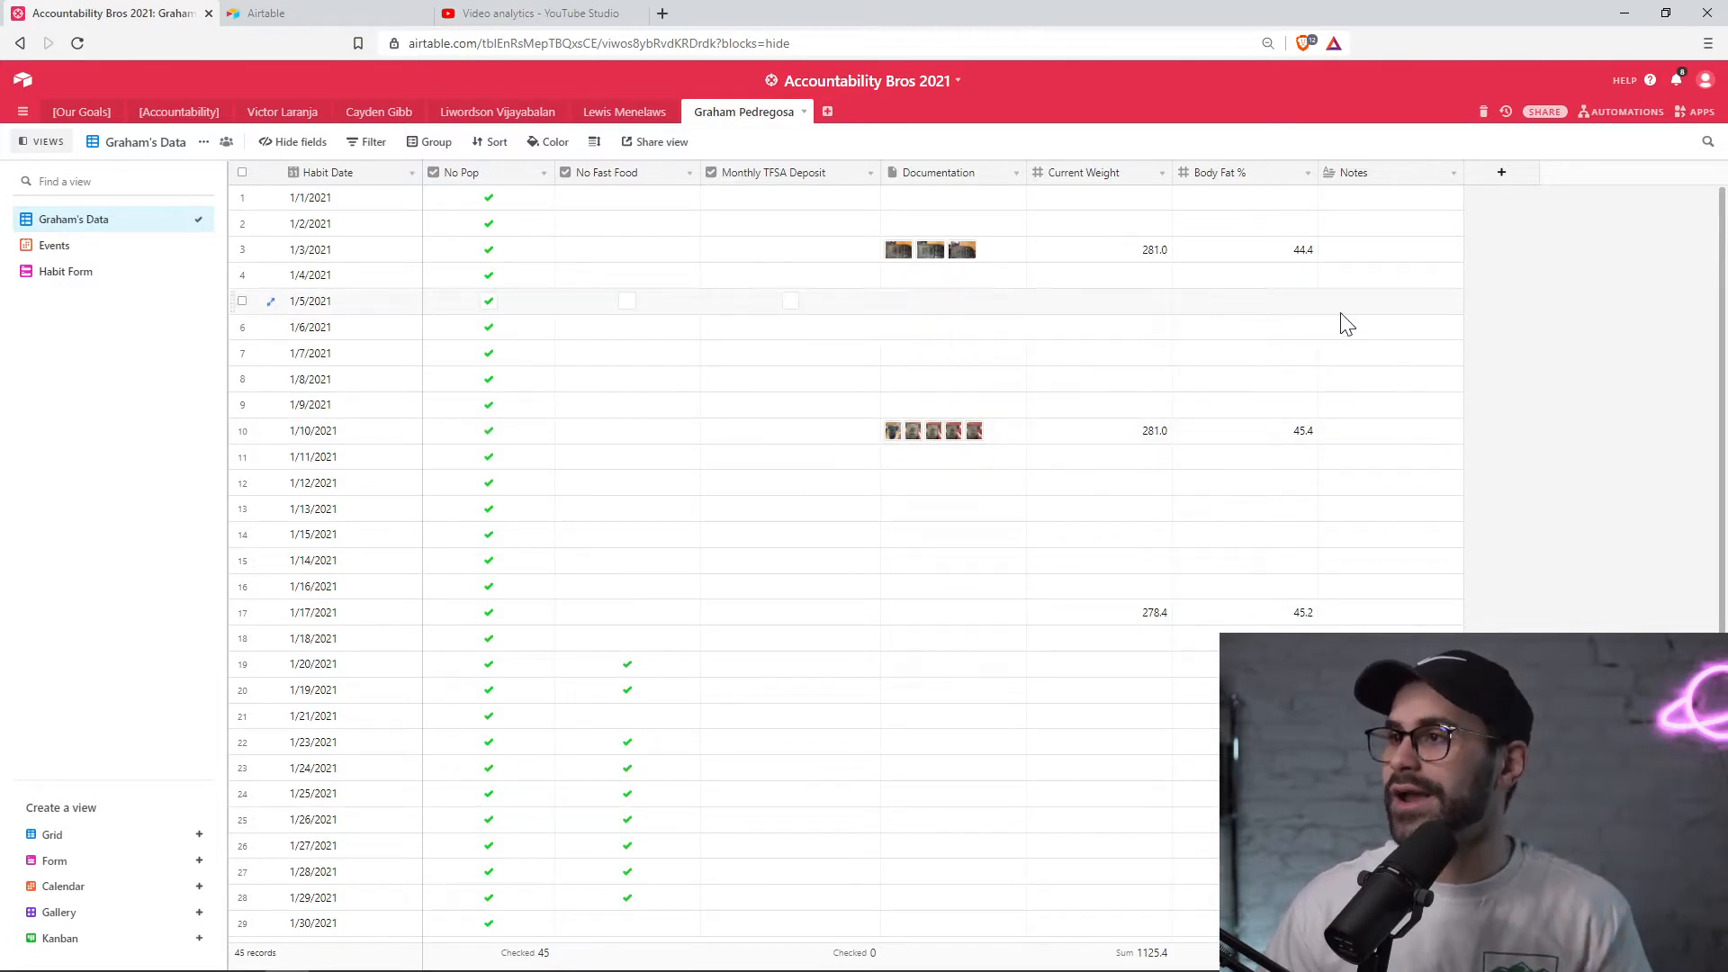
# - Review the habit table just before the last member's and view the 1/11/2021 record's first Documentation image
pyautogui.click(609, 118)
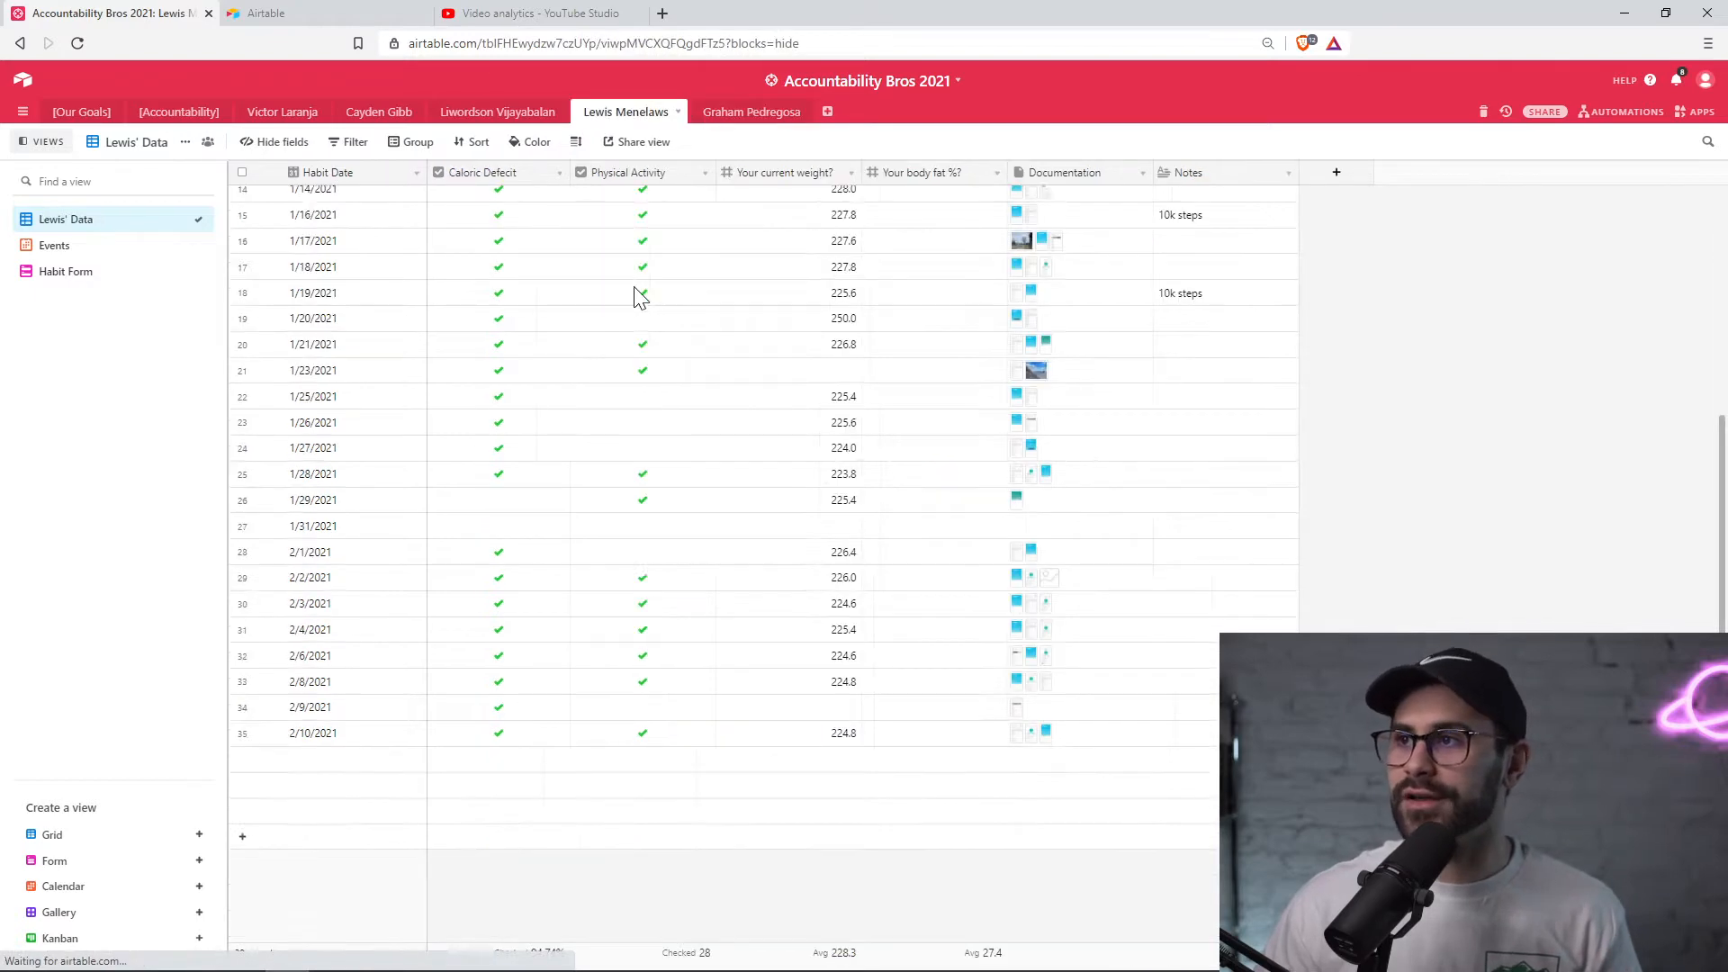
pyautogui.scroll(4, 1151, 410)
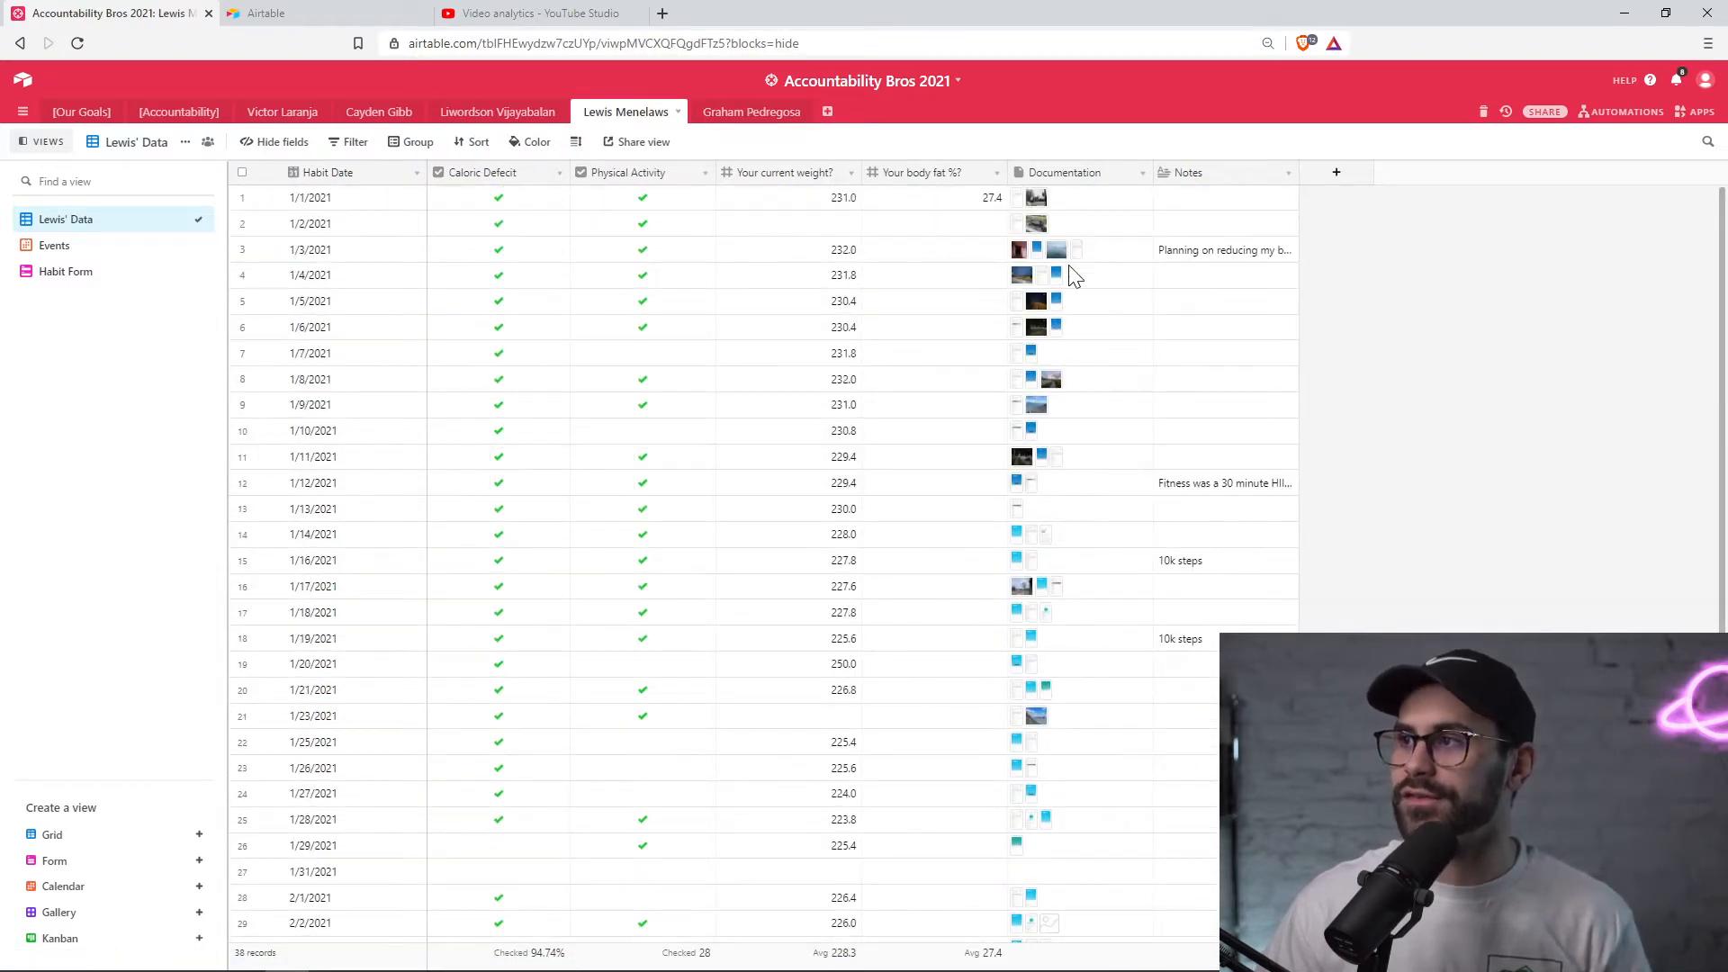
pyautogui.click(1025, 459)
pyautogui.click(1023, 457)
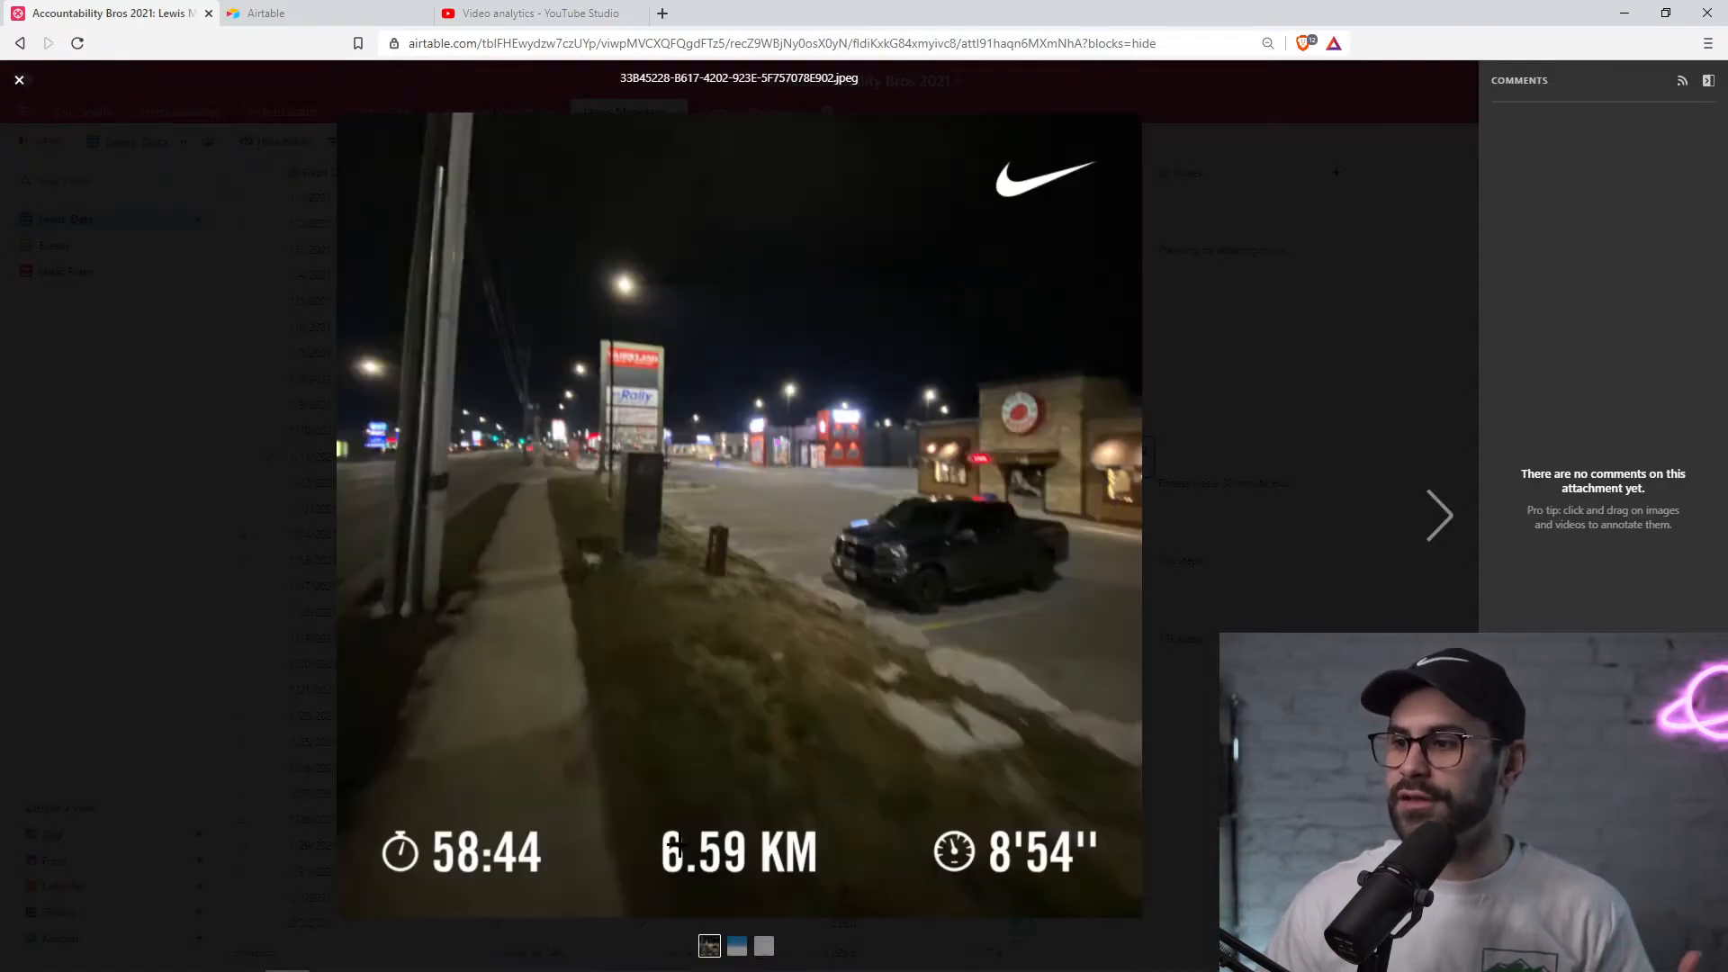
pyautogui.click(19, 80)
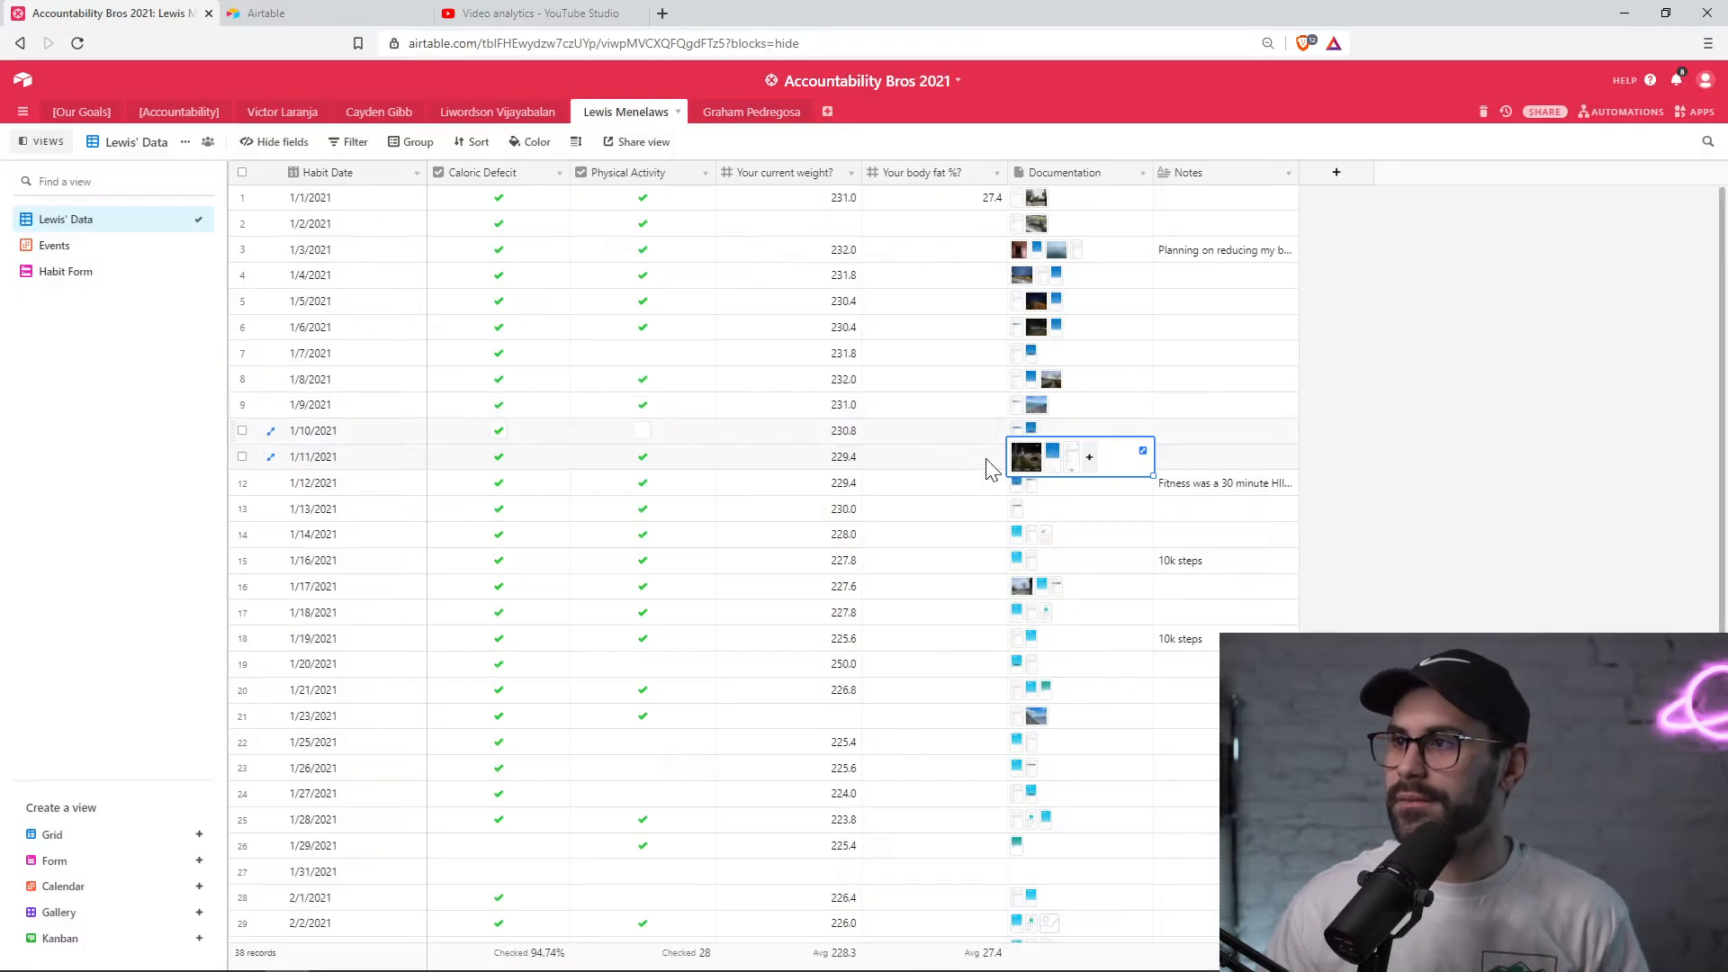
pyautogui.click(844, 459)
pyautogui.click(1171, 442)
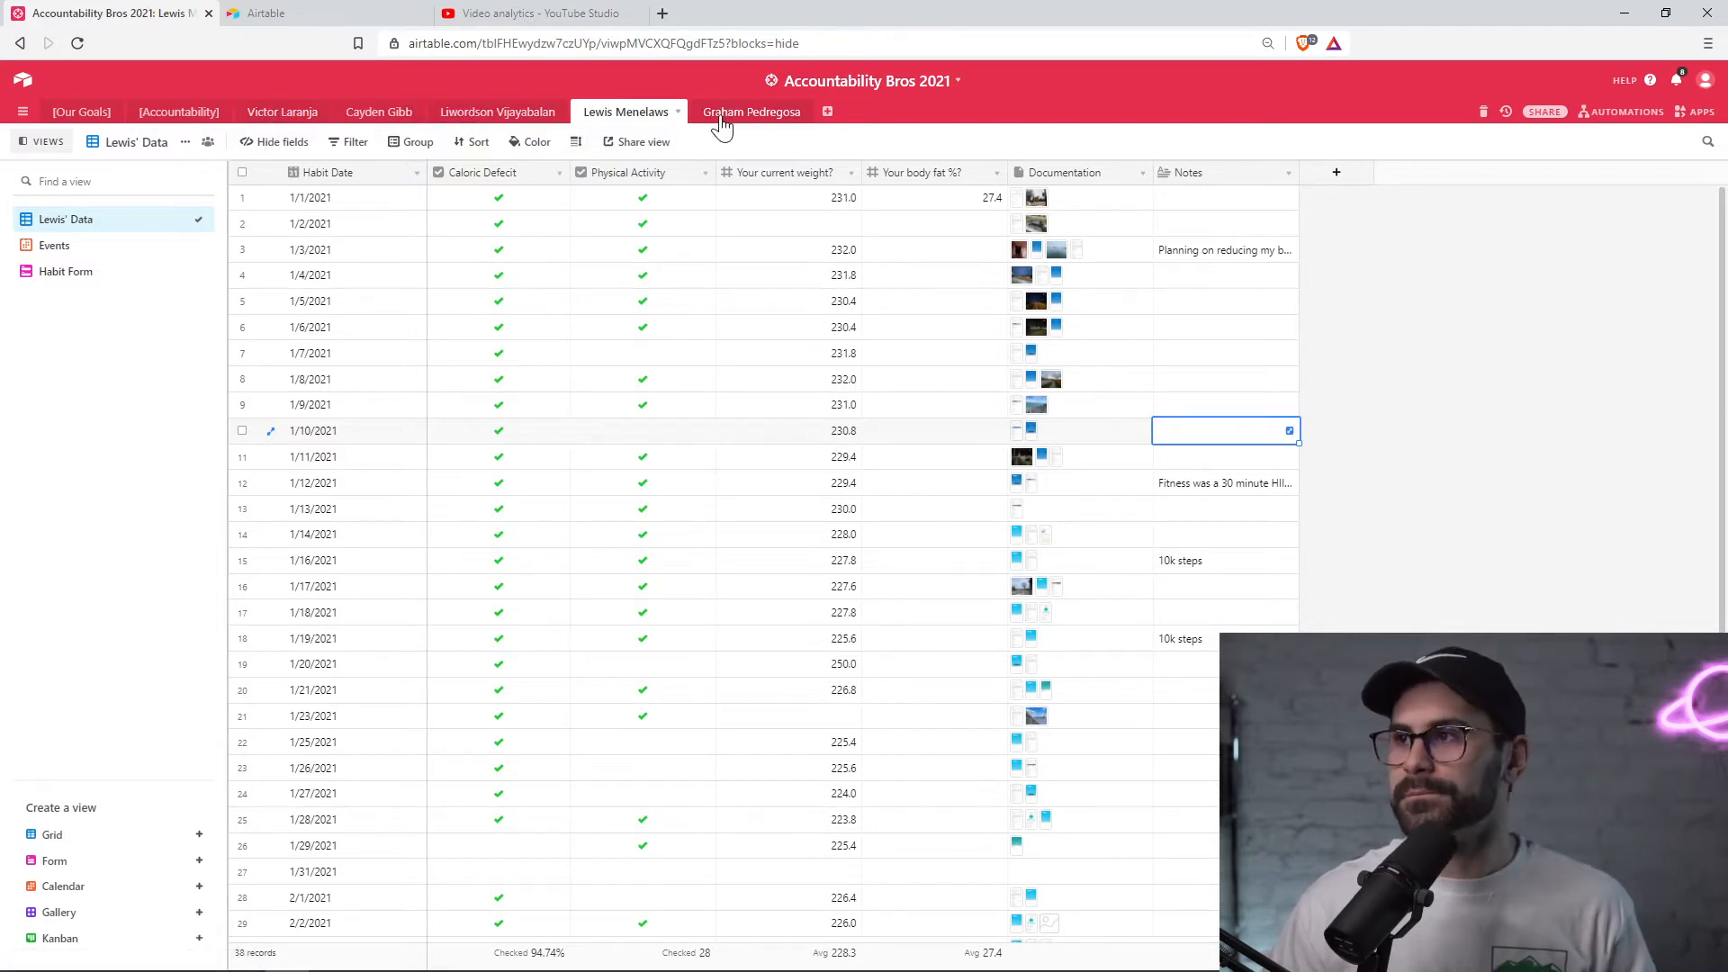
# - Examine the first member's habit records, which track Italian lessons, physical activity and meditated minutes
pyautogui.click(286, 112)
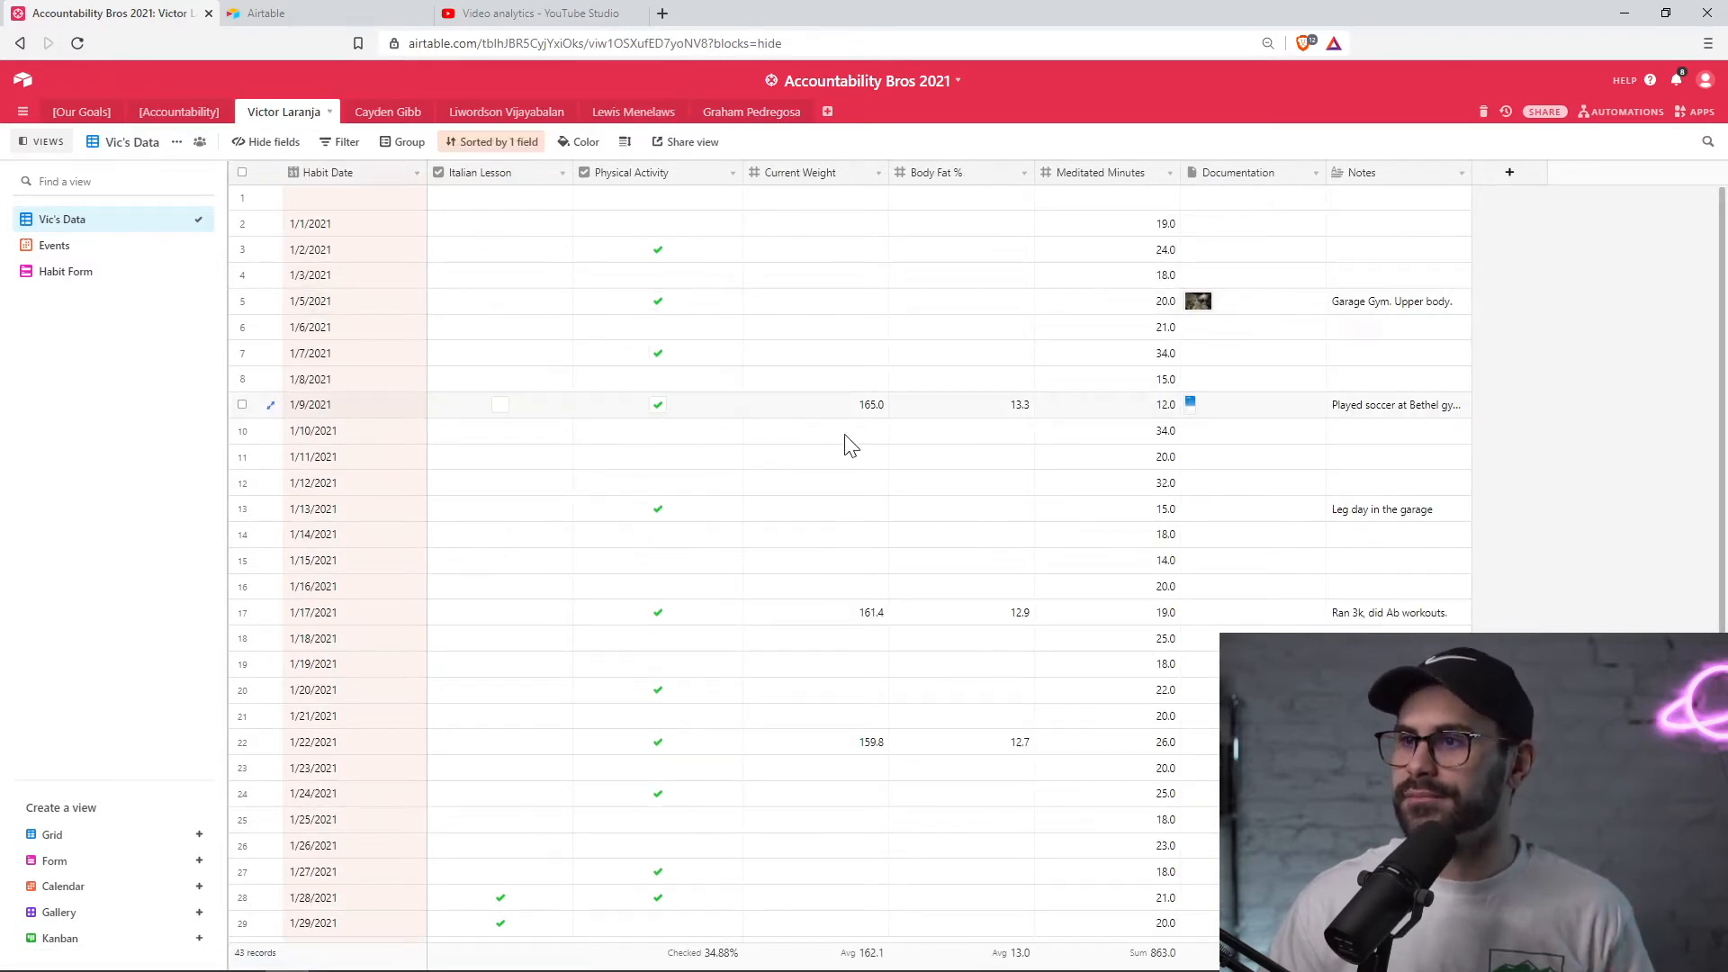
pyautogui.scroll(-5, 932, 441)
pyautogui.scroll(5, 927, 444)
pyautogui.scroll(-5, 919, 443)
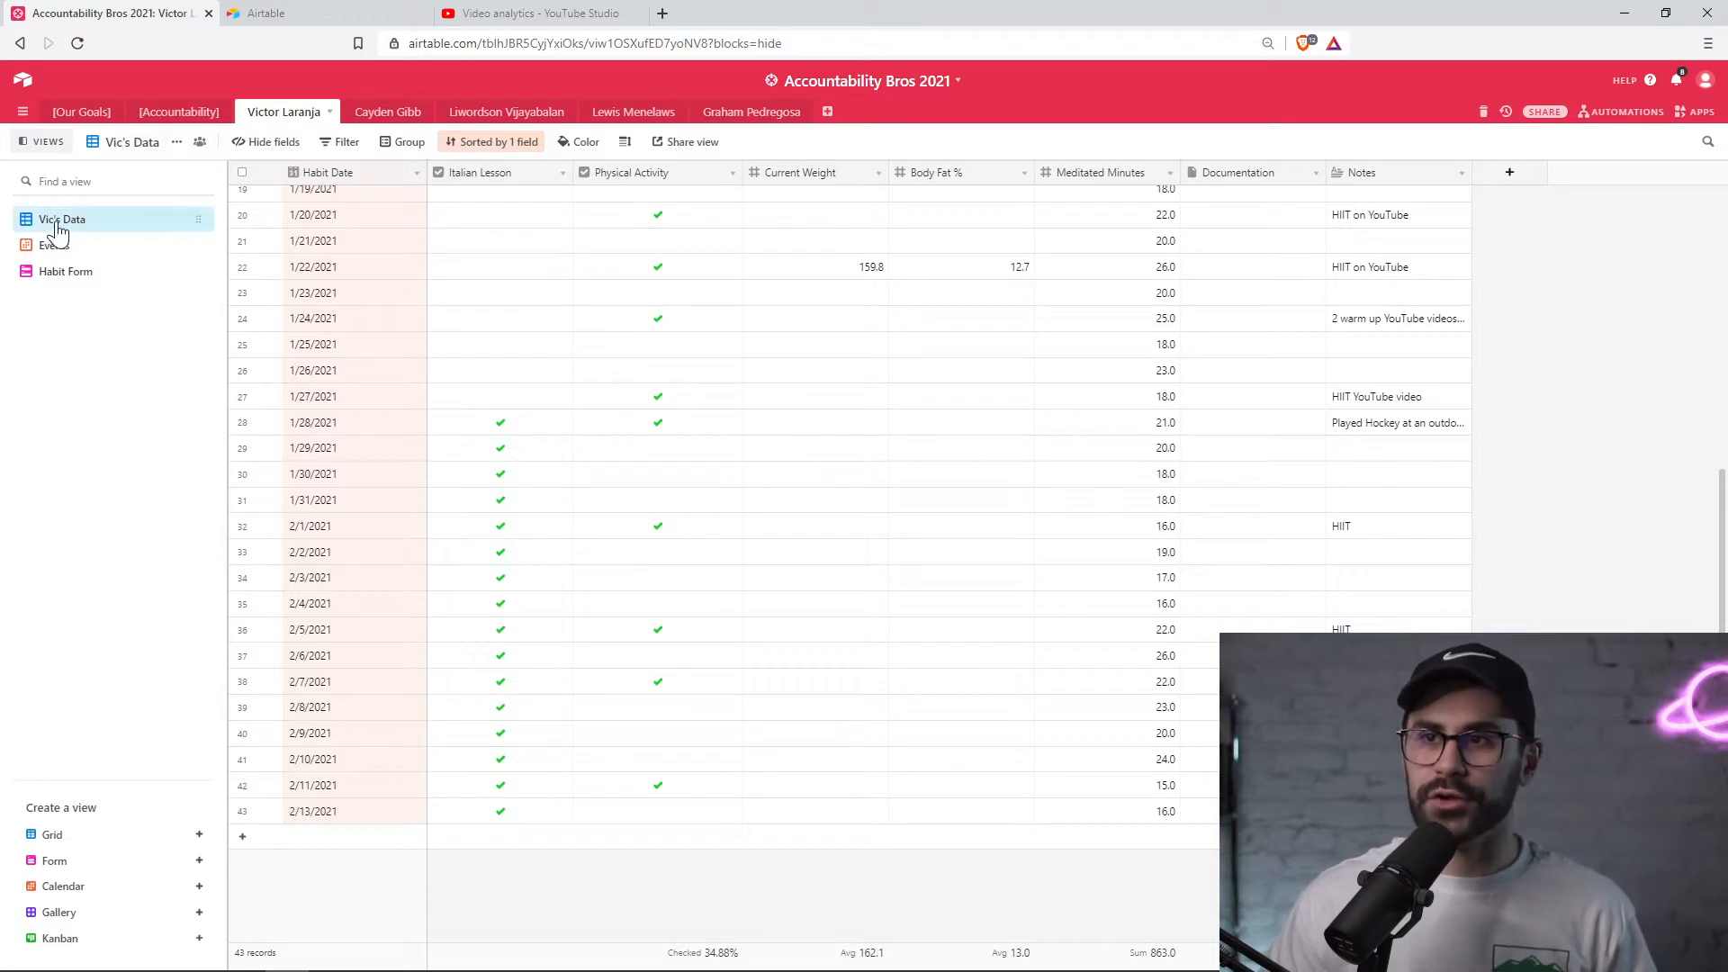
pyautogui.scroll(5, 972, 385)
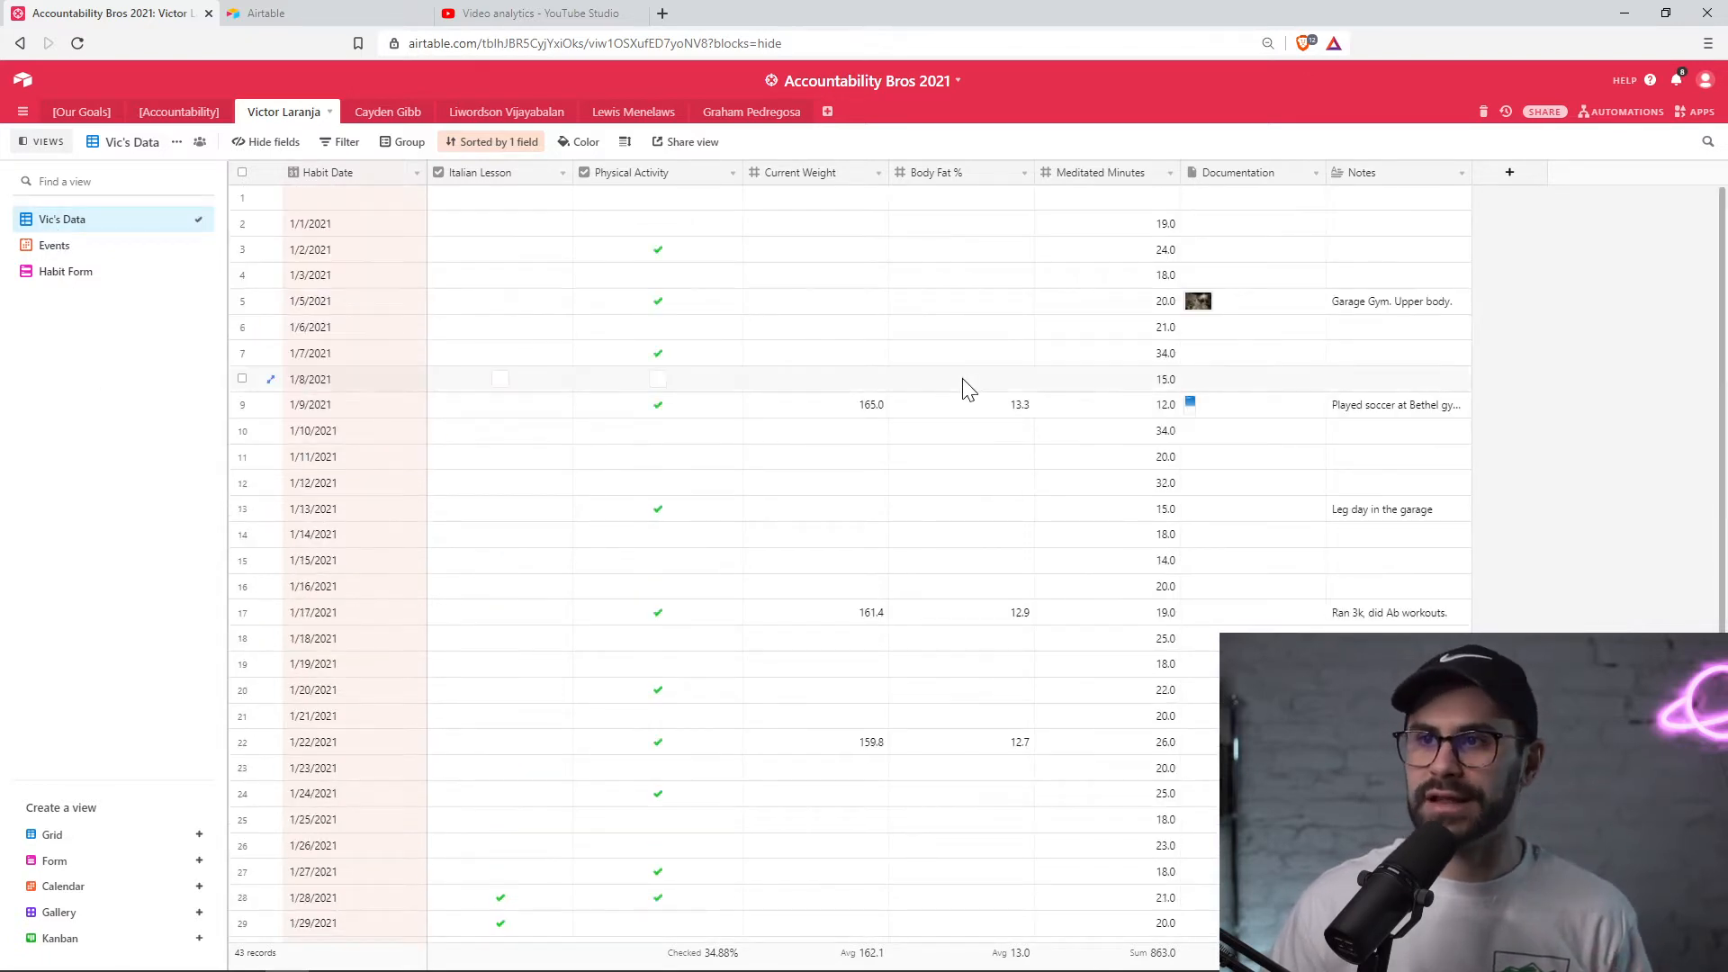
# - Show January 2021 in the first member's Events calendar and expand the 1/5/2021 record
pyautogui.click(54, 245)
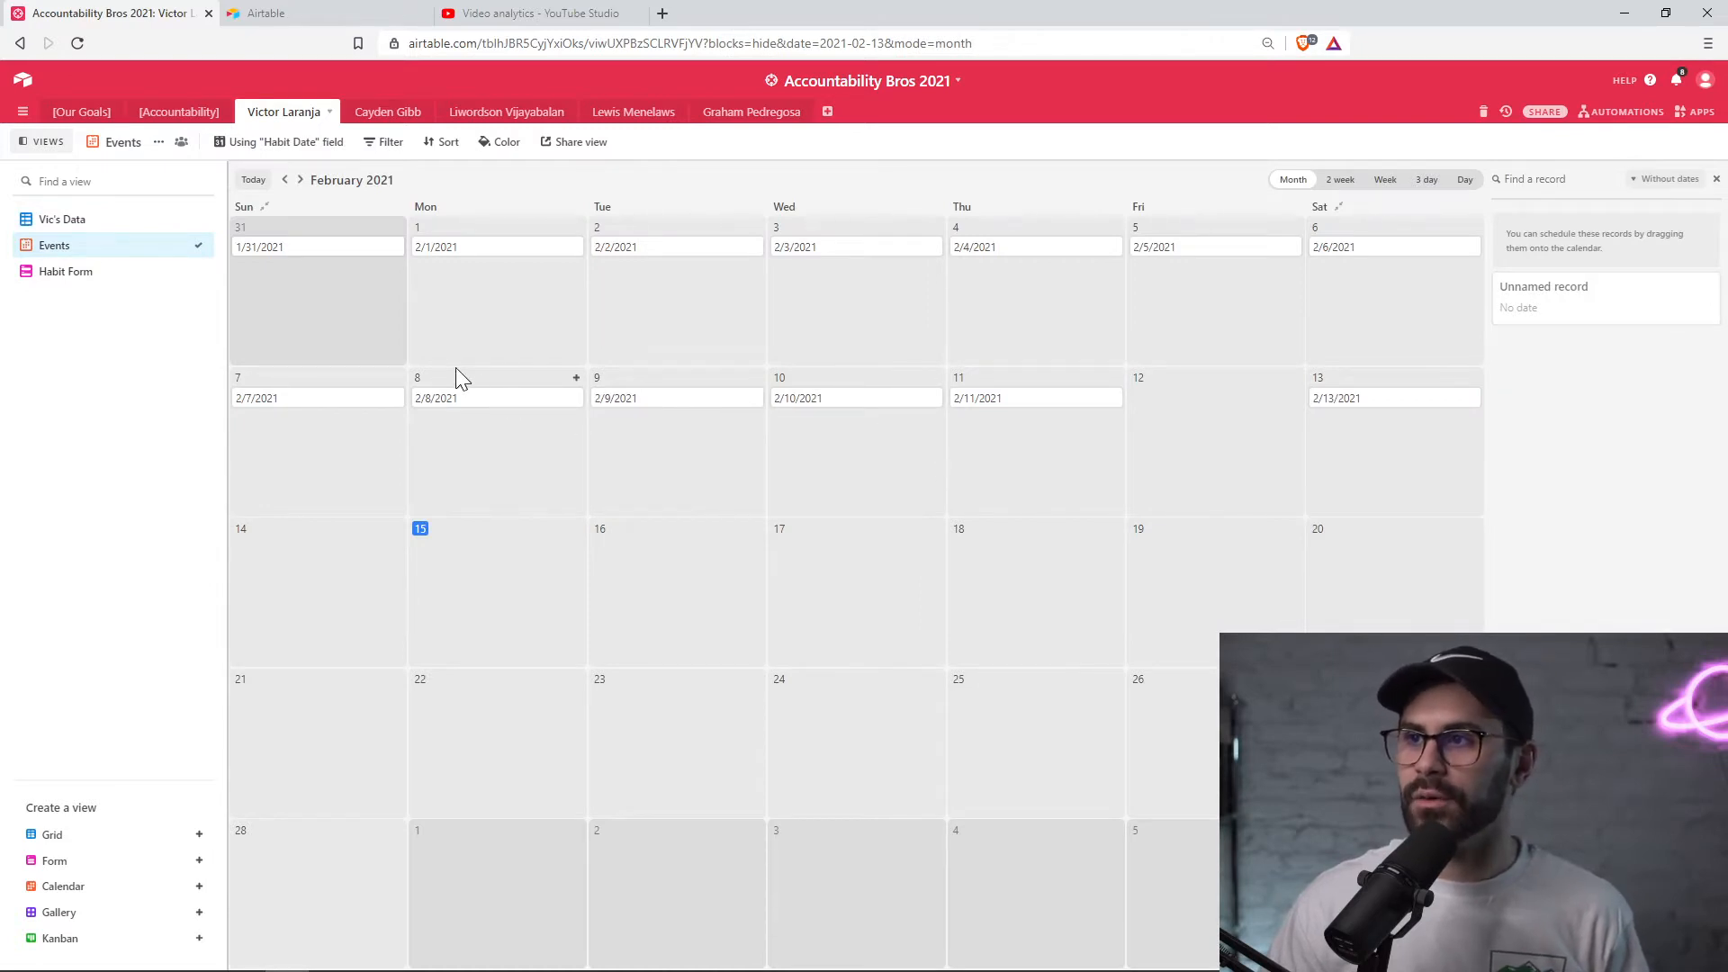
pyautogui.click(285, 181)
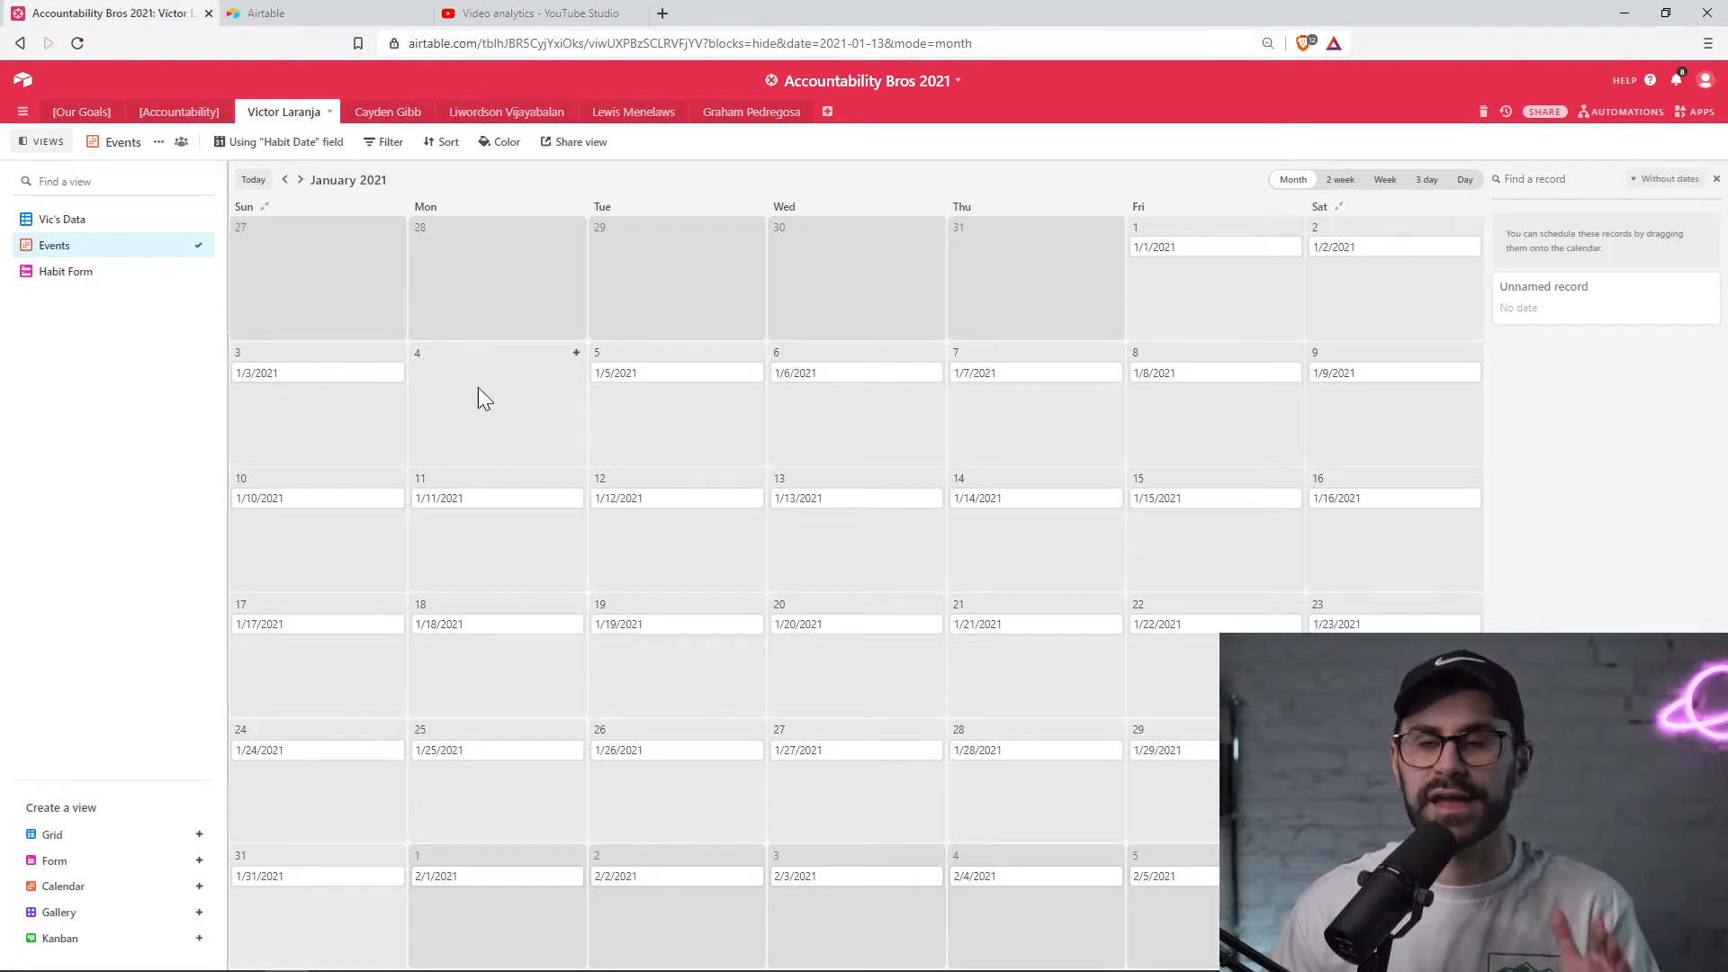
pyautogui.click(662, 378)
pyautogui.click(750, 322)
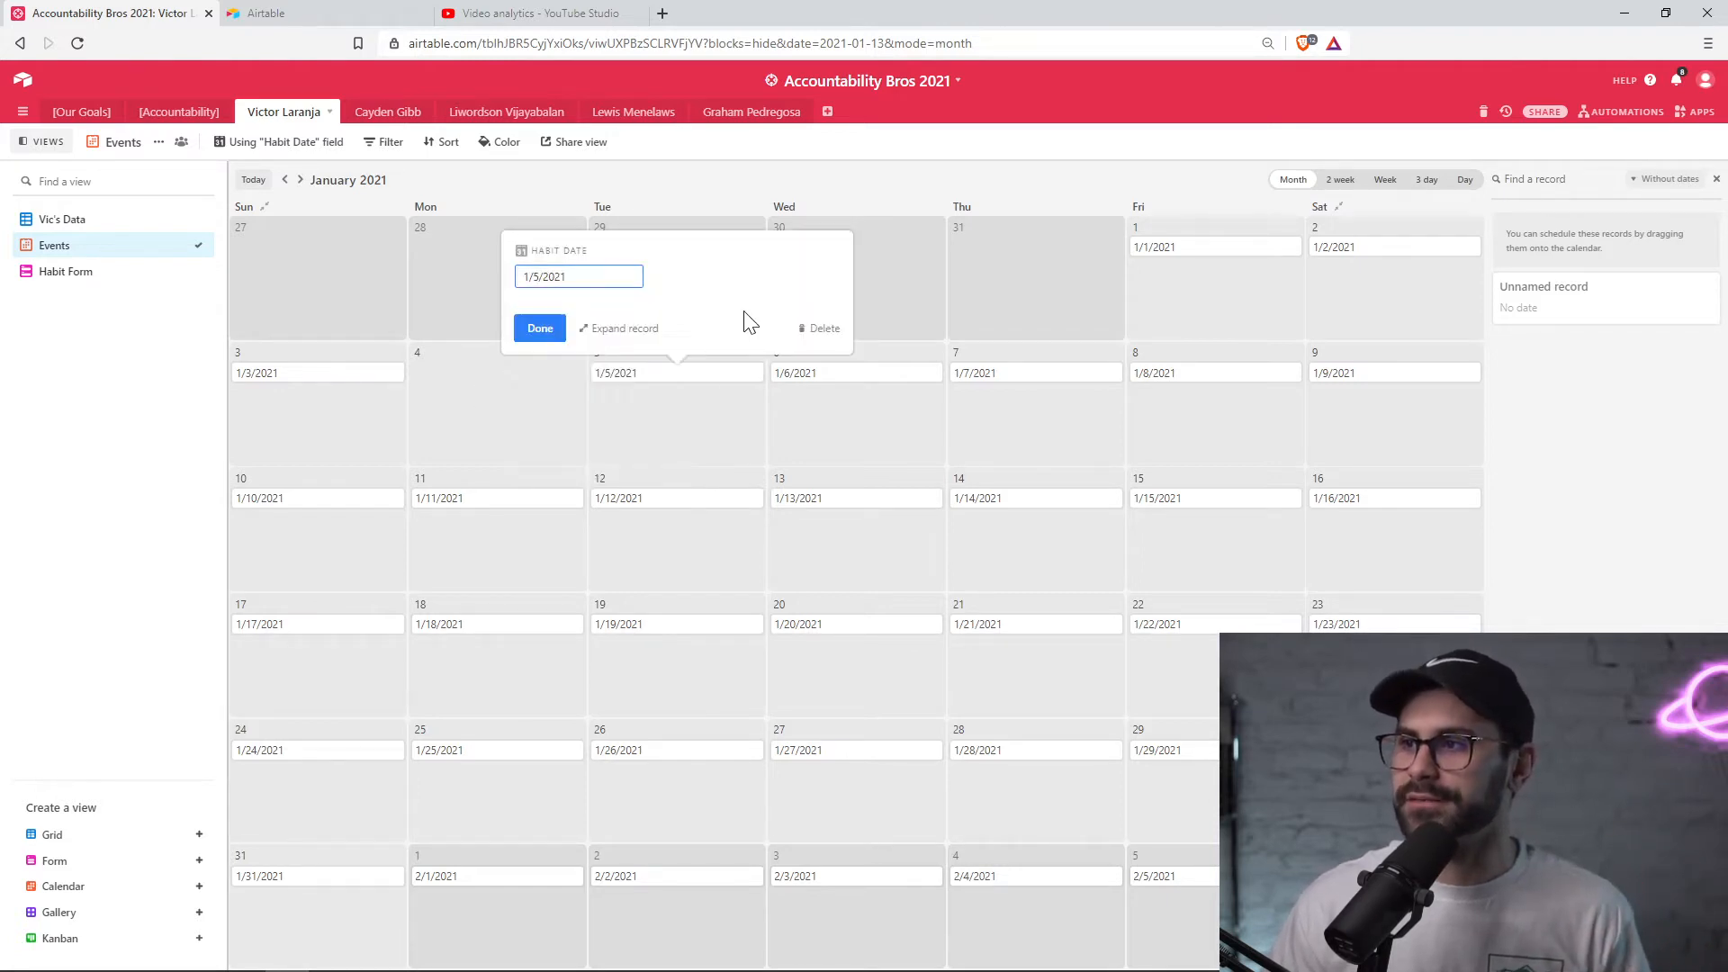
pyautogui.click(603, 329)
pyautogui.click(844, 475)
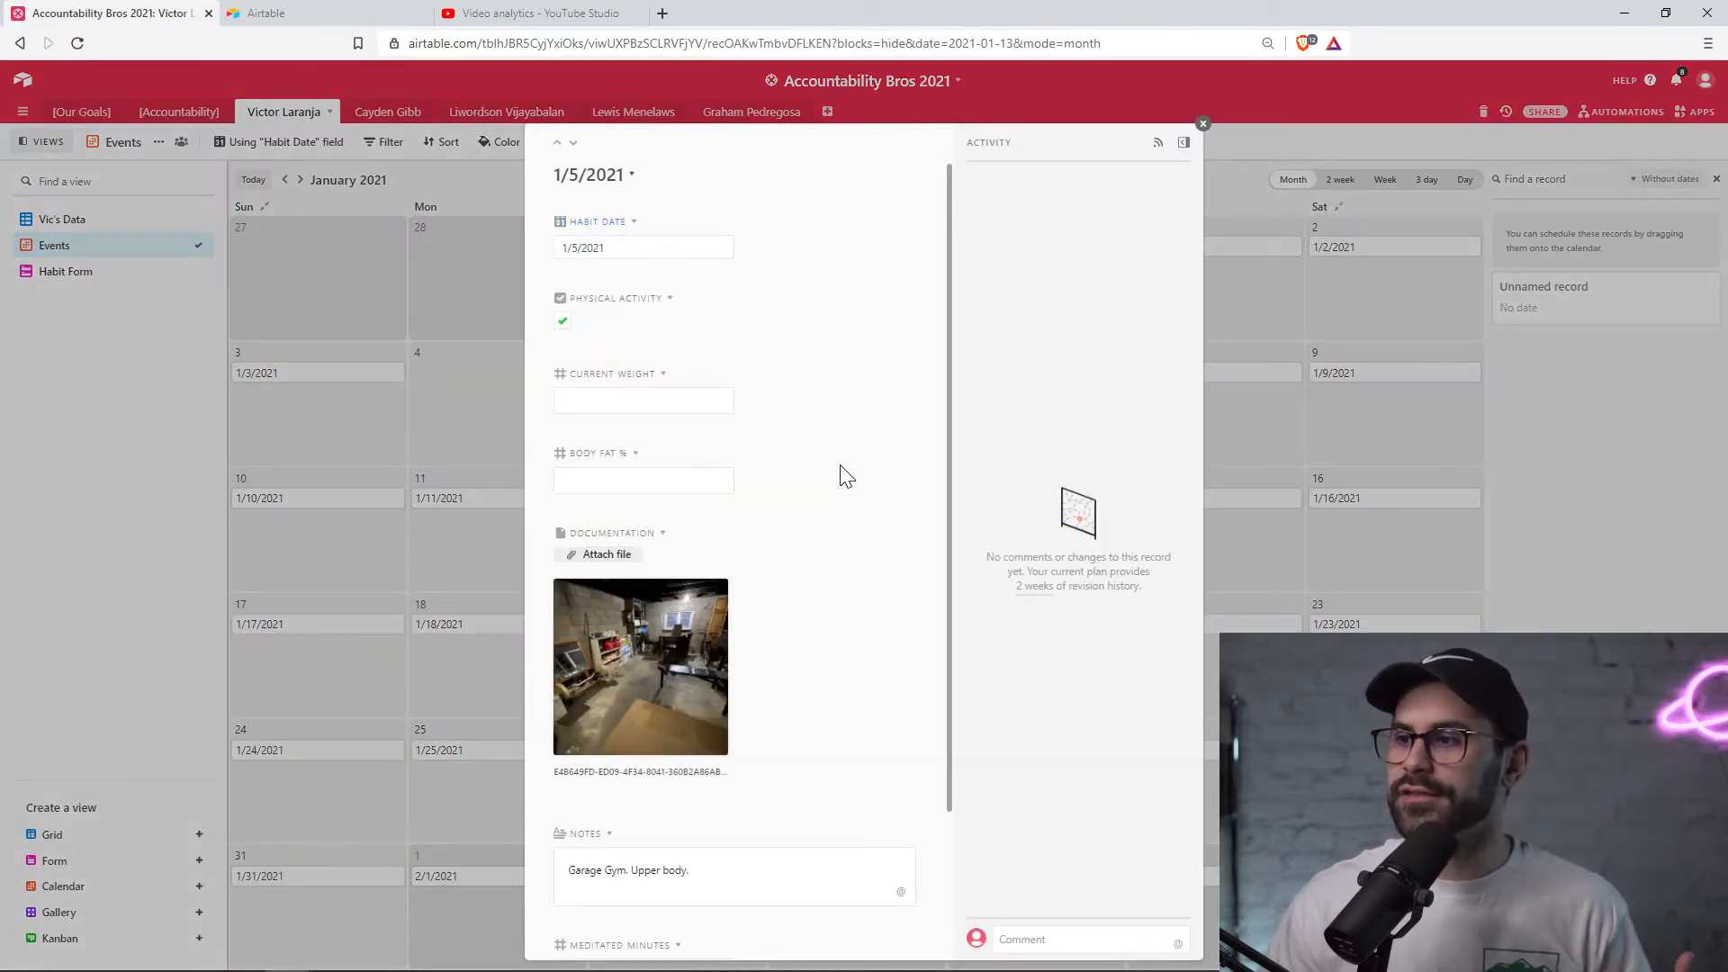
# - Read through the 1/5/2021 record's fields and view its Documentation photo at full size
pyautogui.scroll(-2, 671, 396)
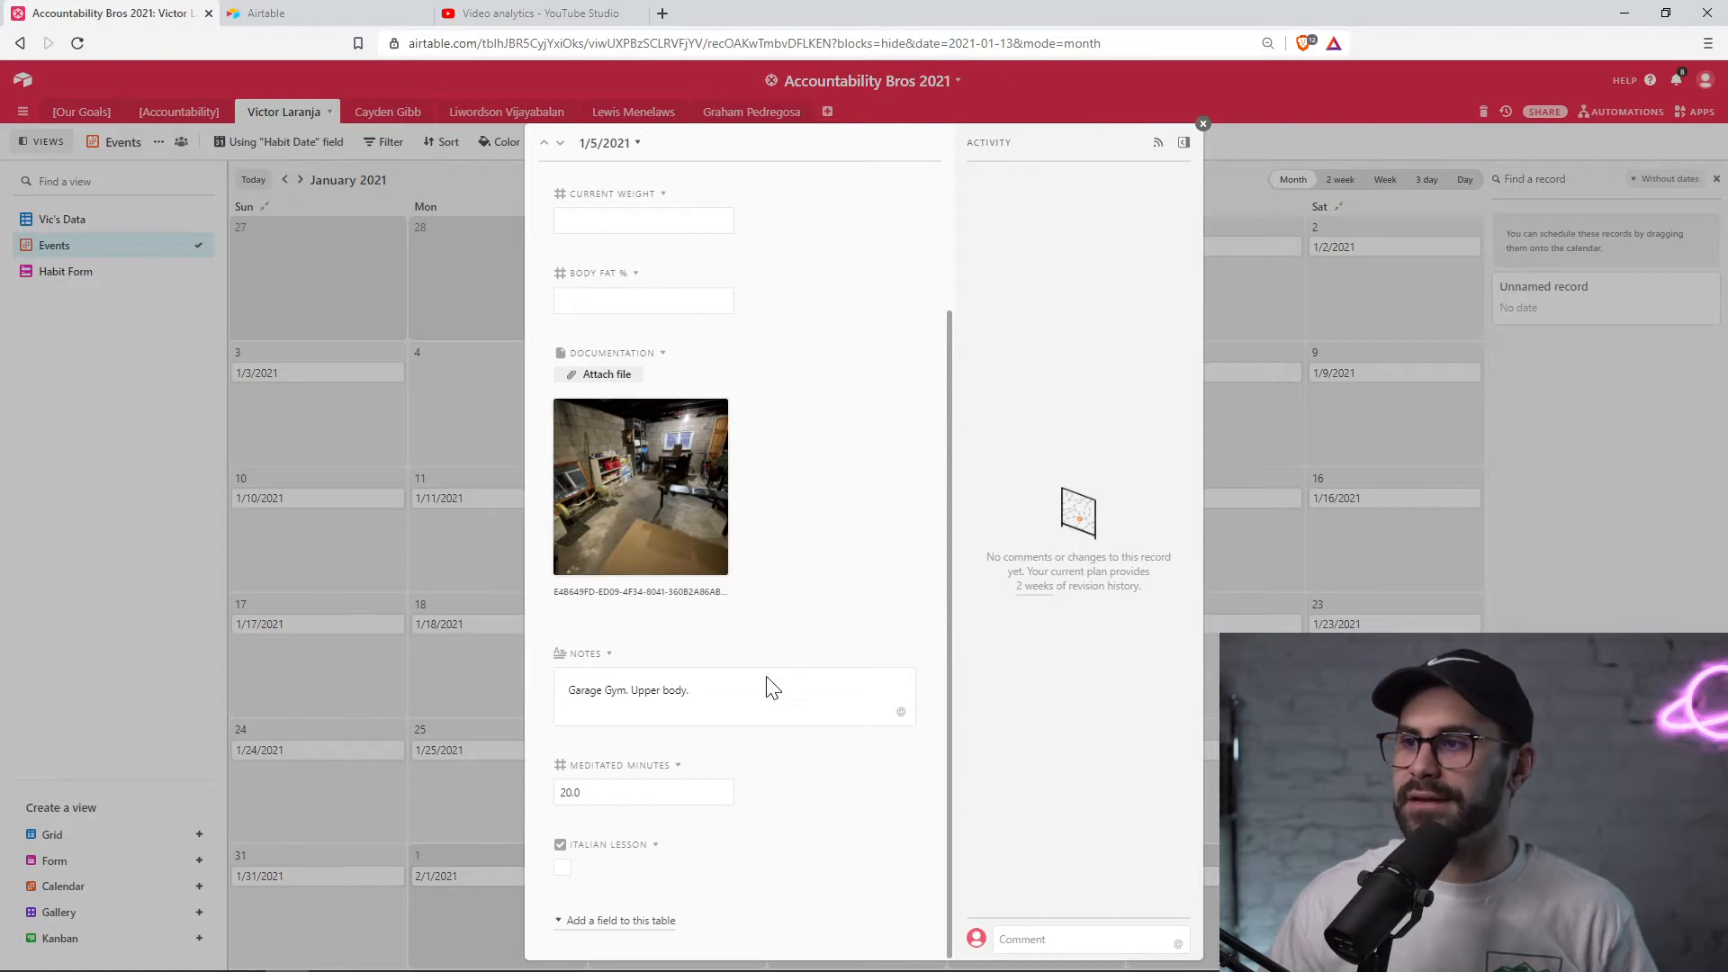
pyautogui.scroll(2, 828, 851)
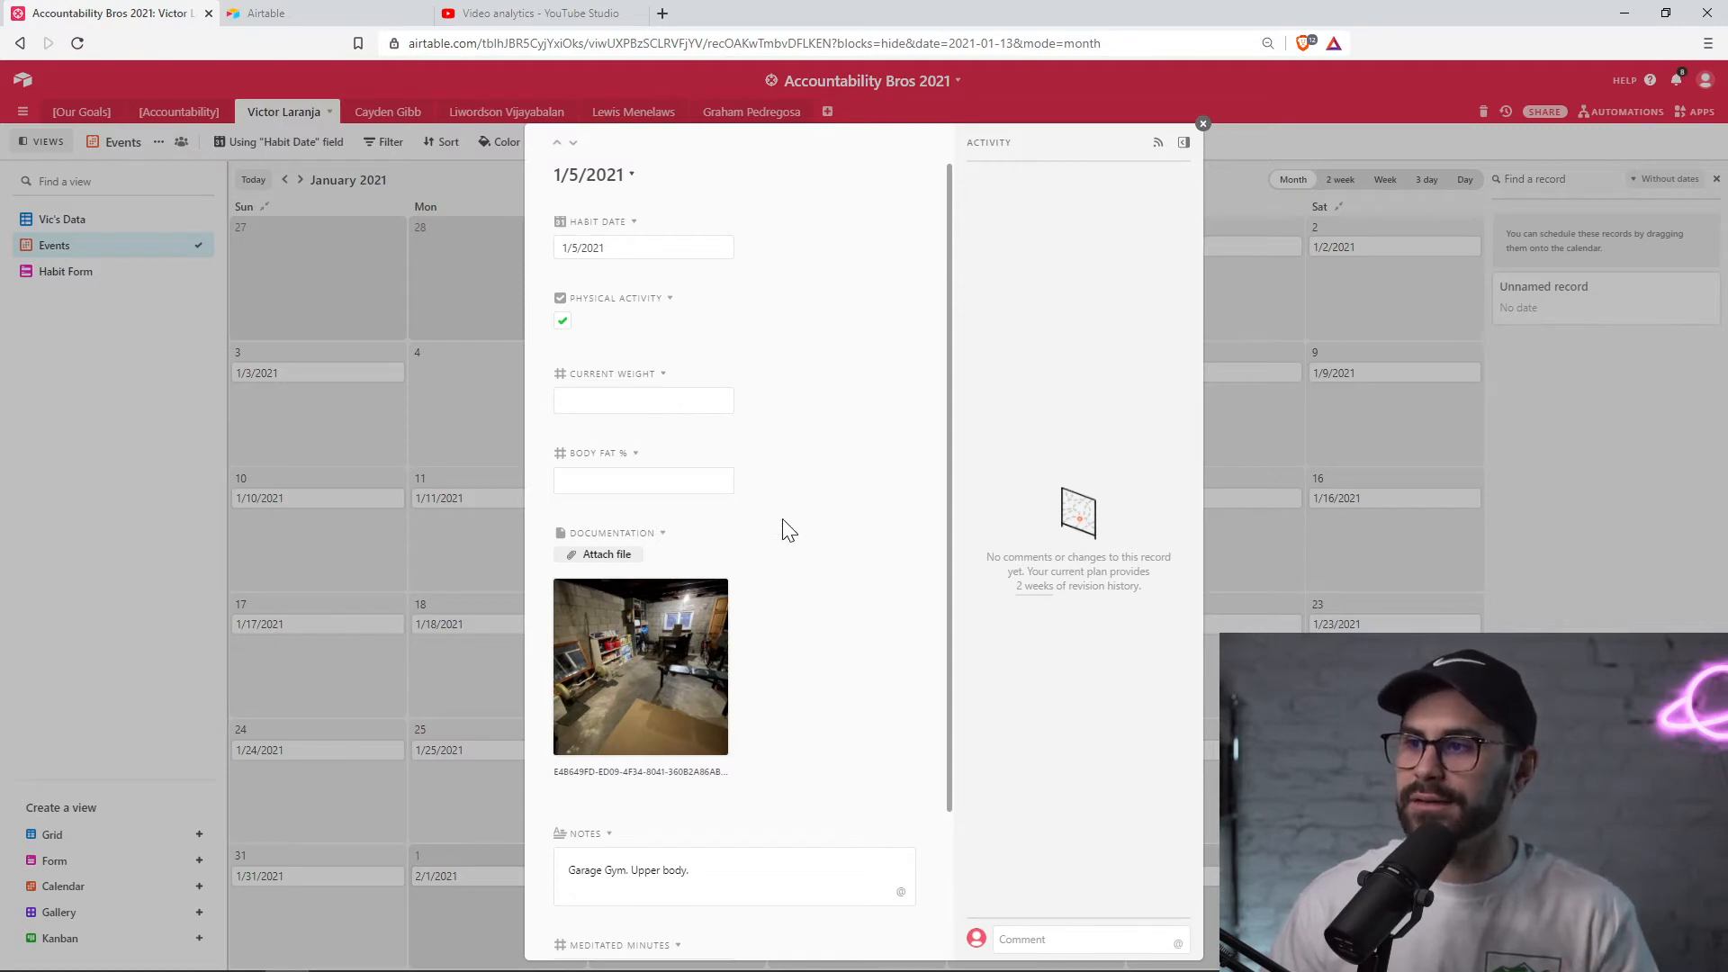
pyautogui.scroll(-2, 751, 550)
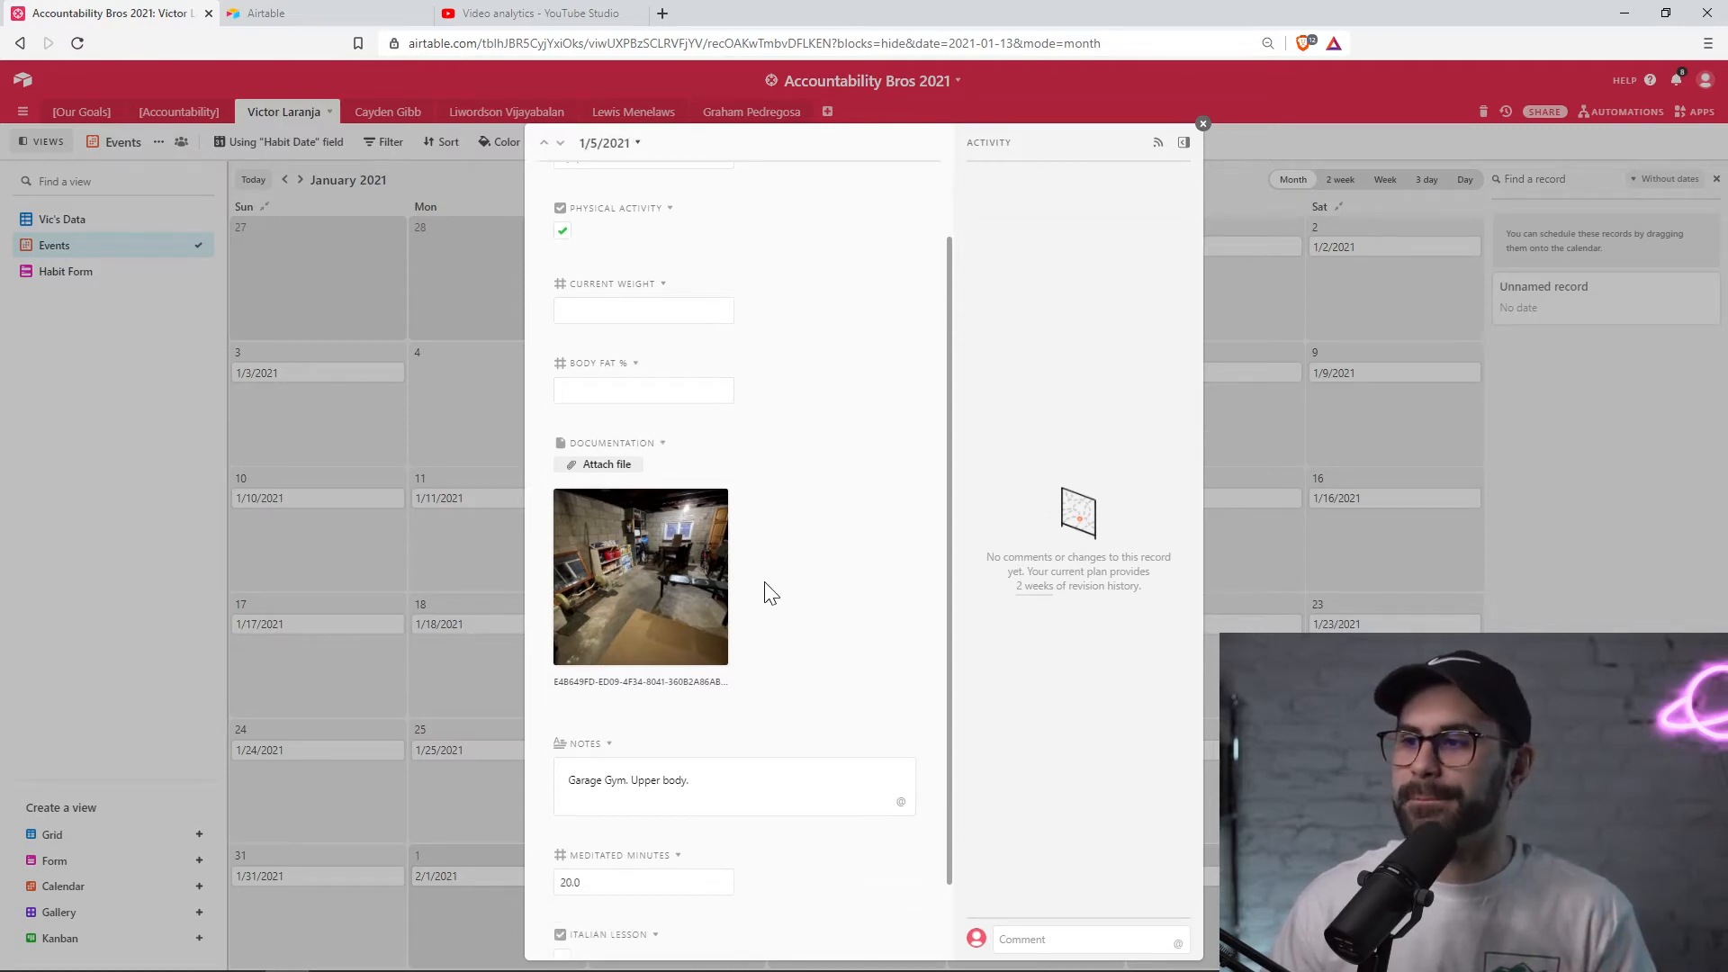
pyautogui.click(641, 601)
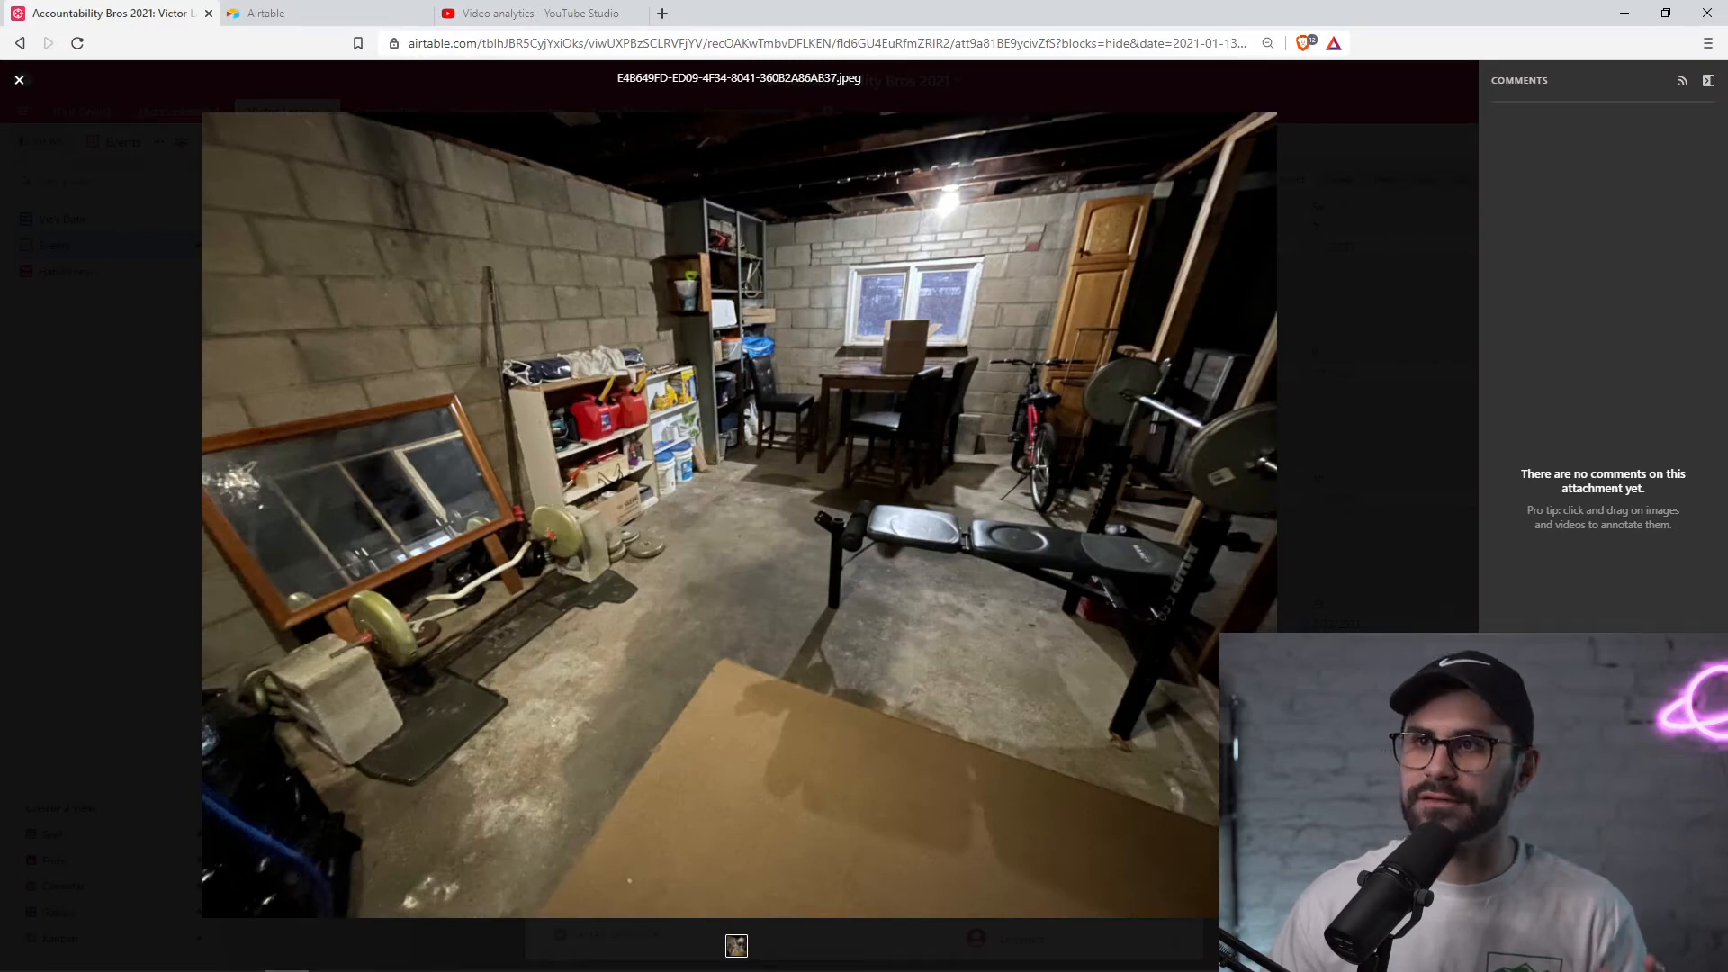
pyautogui.click(20, 81)
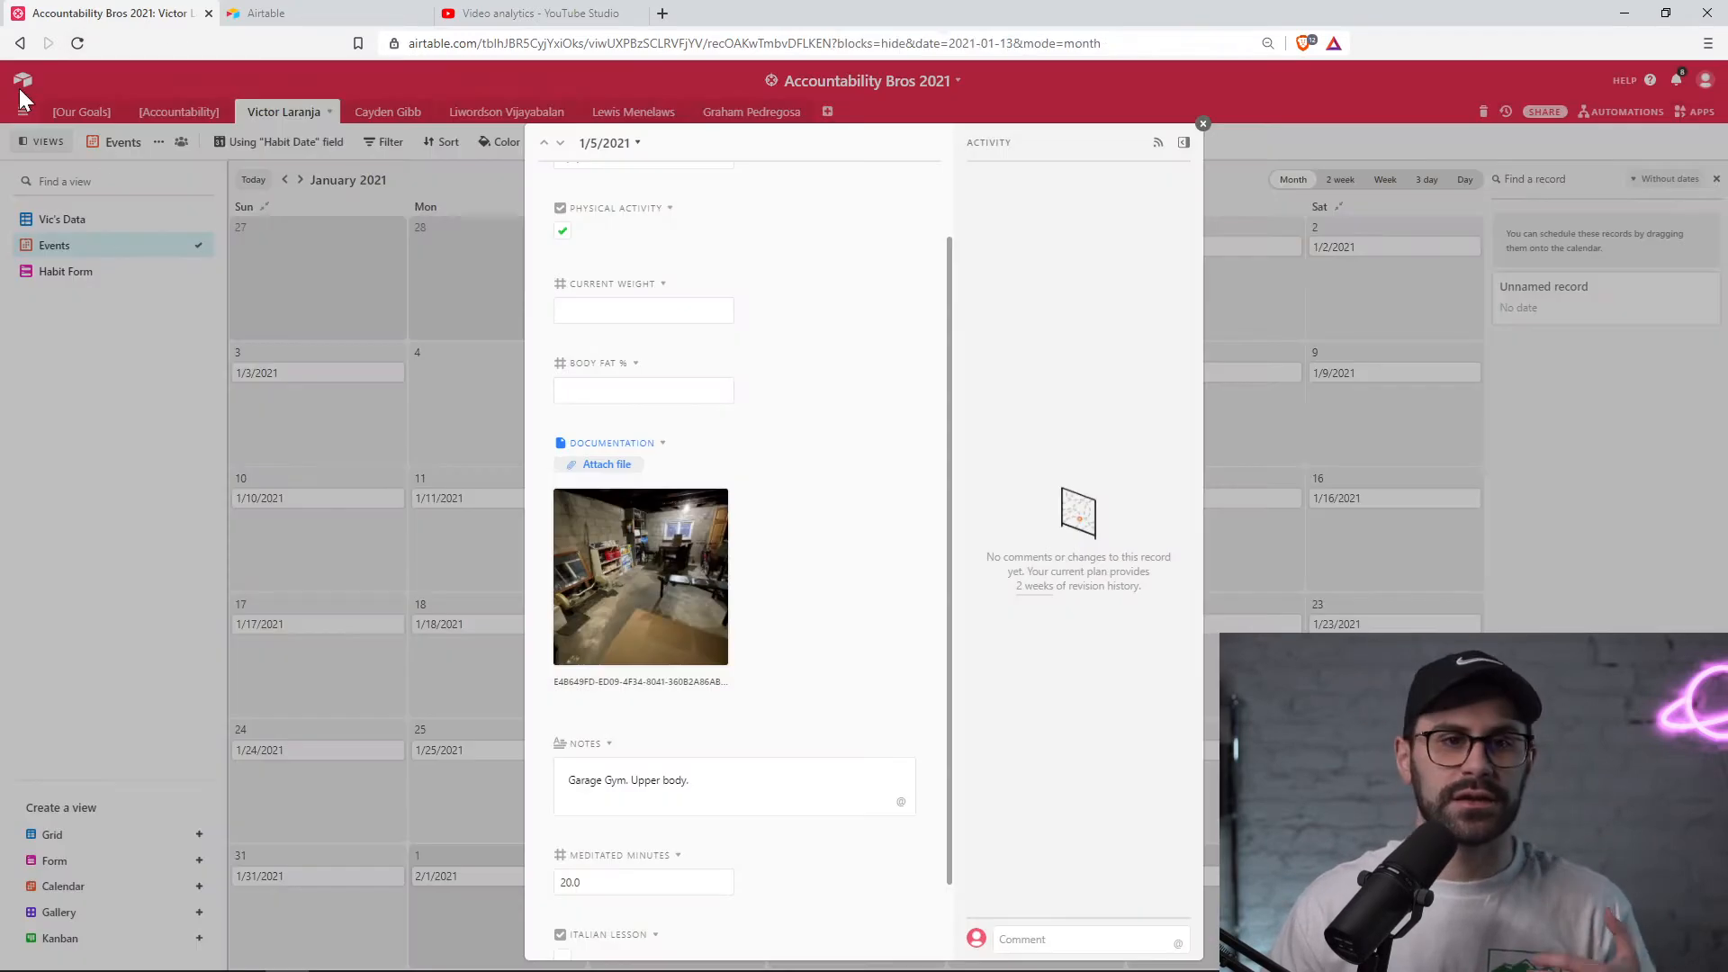
# - Check the record's Notes and Meditated Minutes fields, and view the table's Habit Form after closing the record
pyautogui.scroll(-2, 814, 514)
pyautogui.click(720, 692)
pyautogui.click(693, 793)
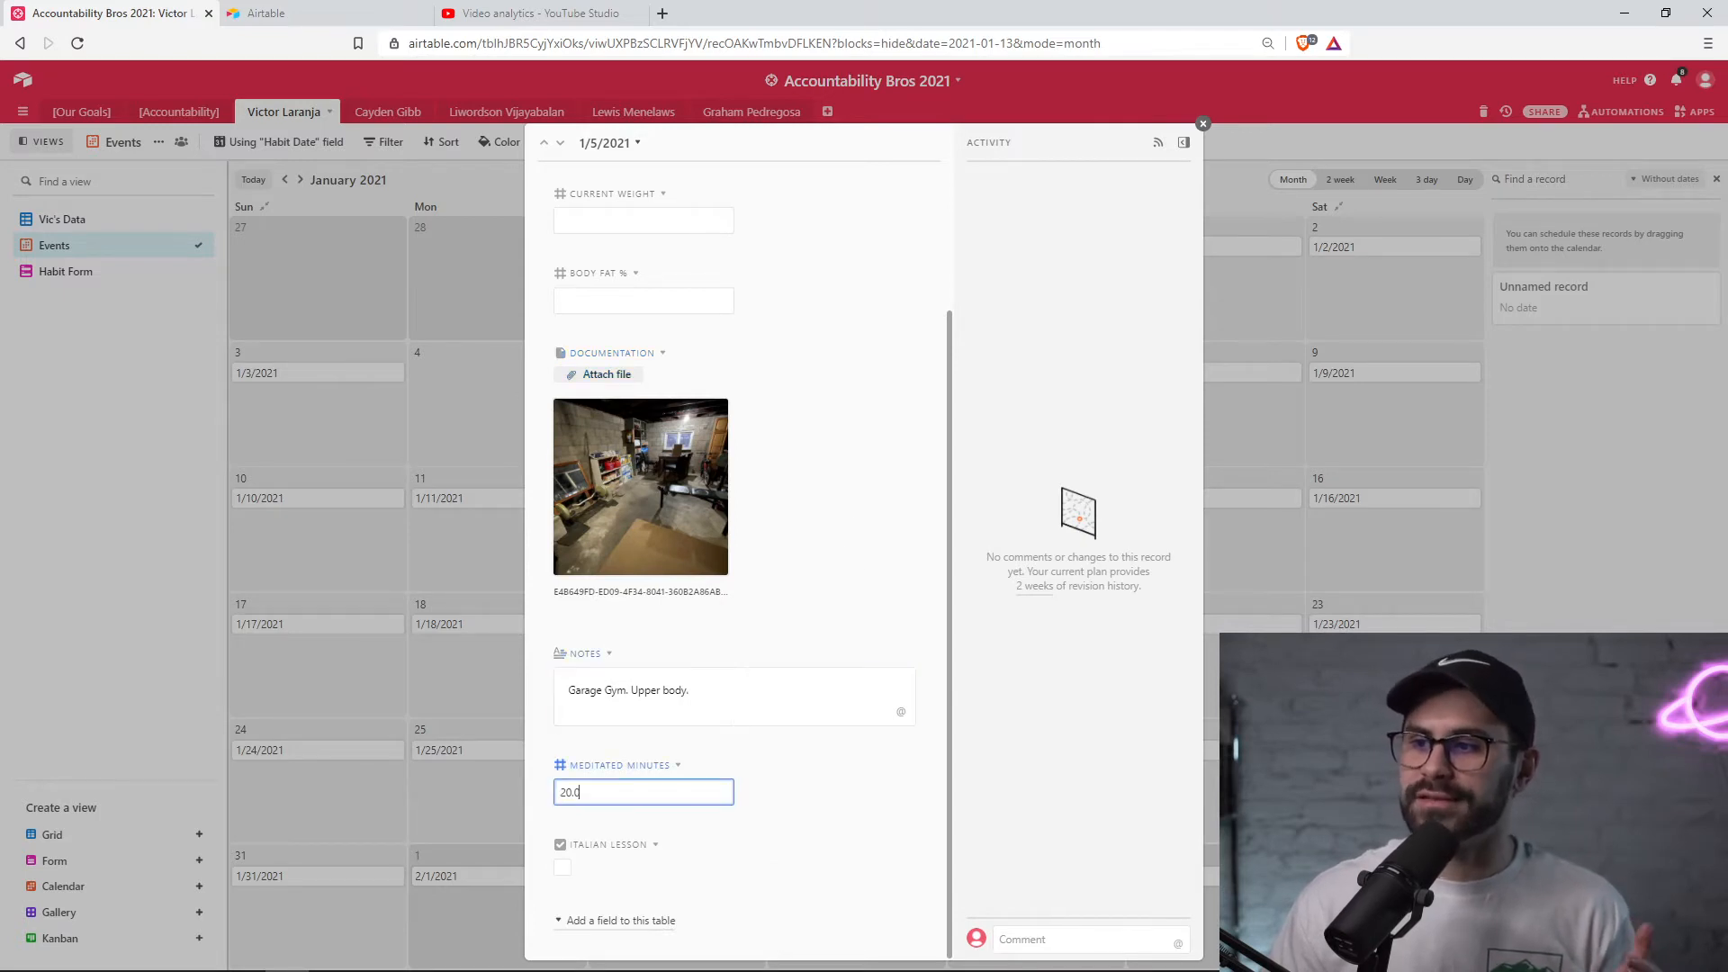
pyautogui.moveTo(700, 569)
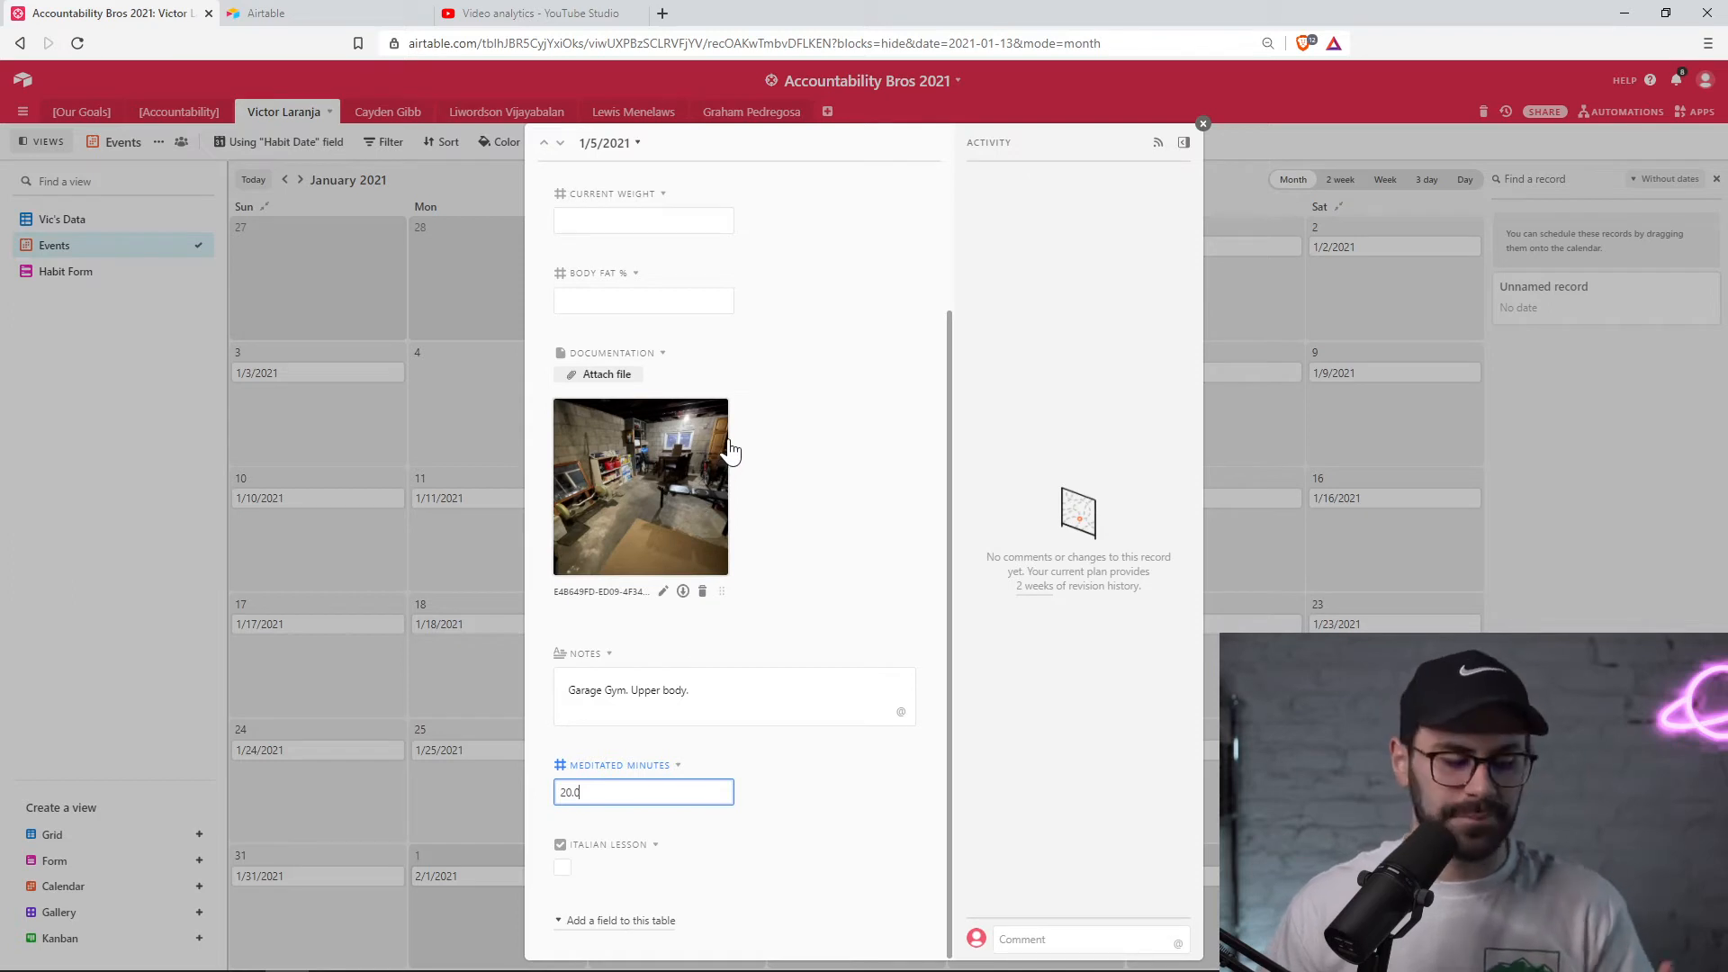
pyautogui.click(1204, 125)
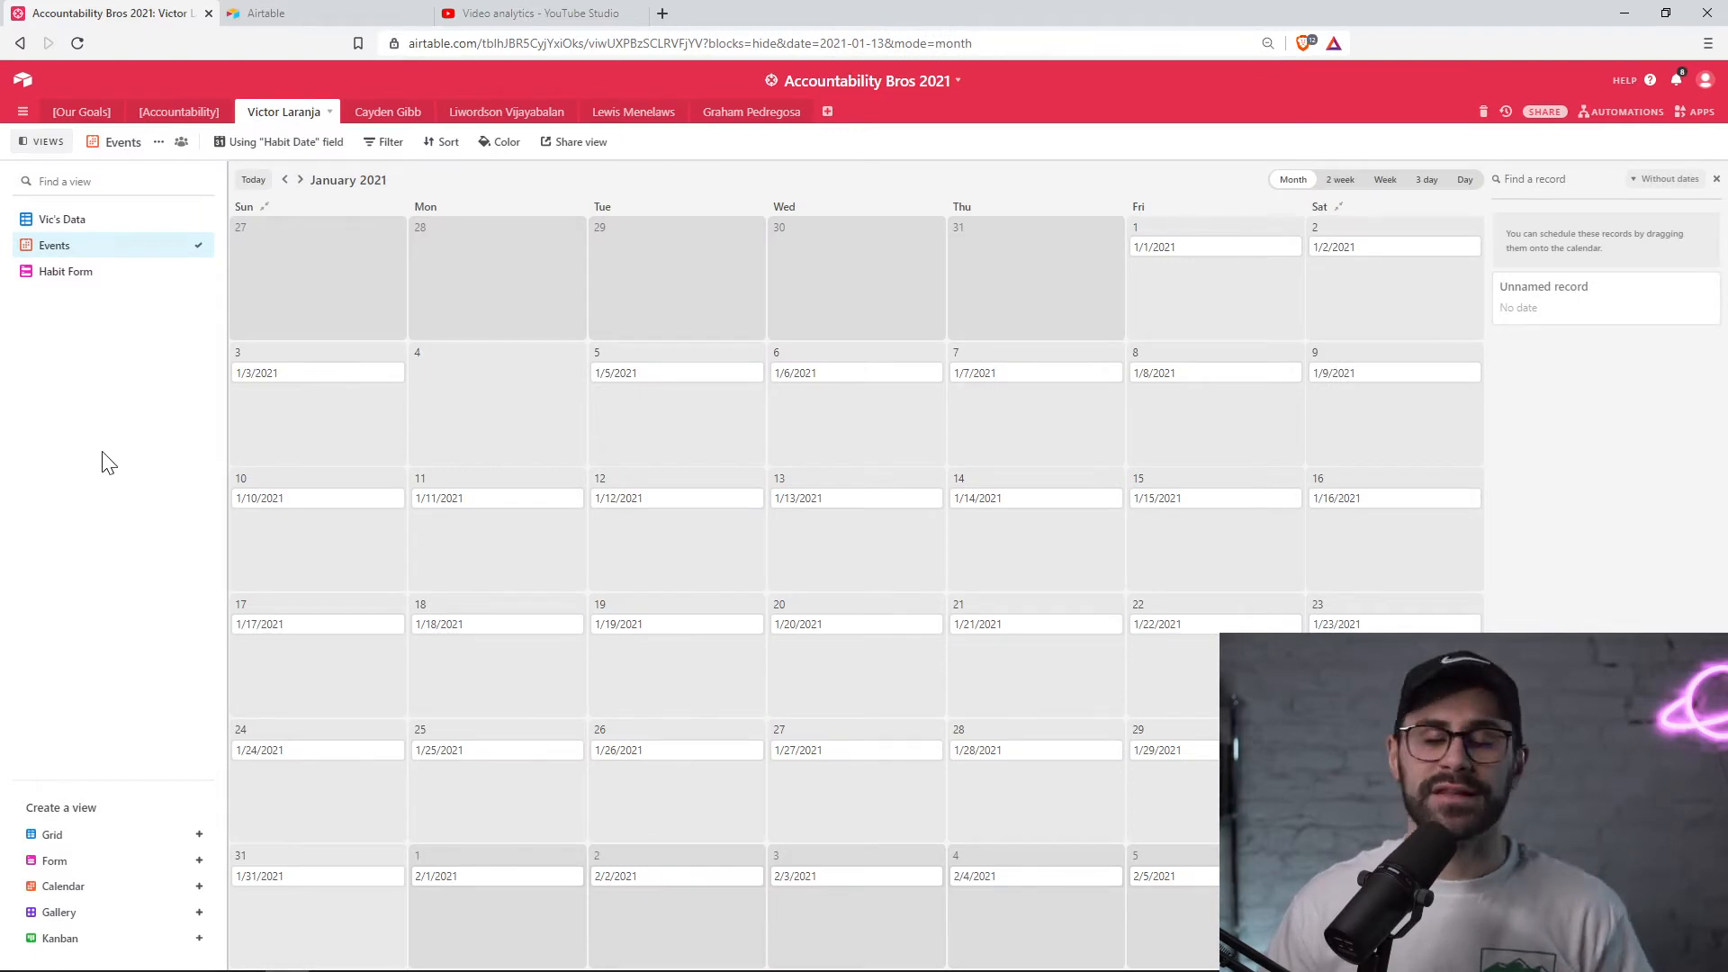
pyautogui.click(56, 274)
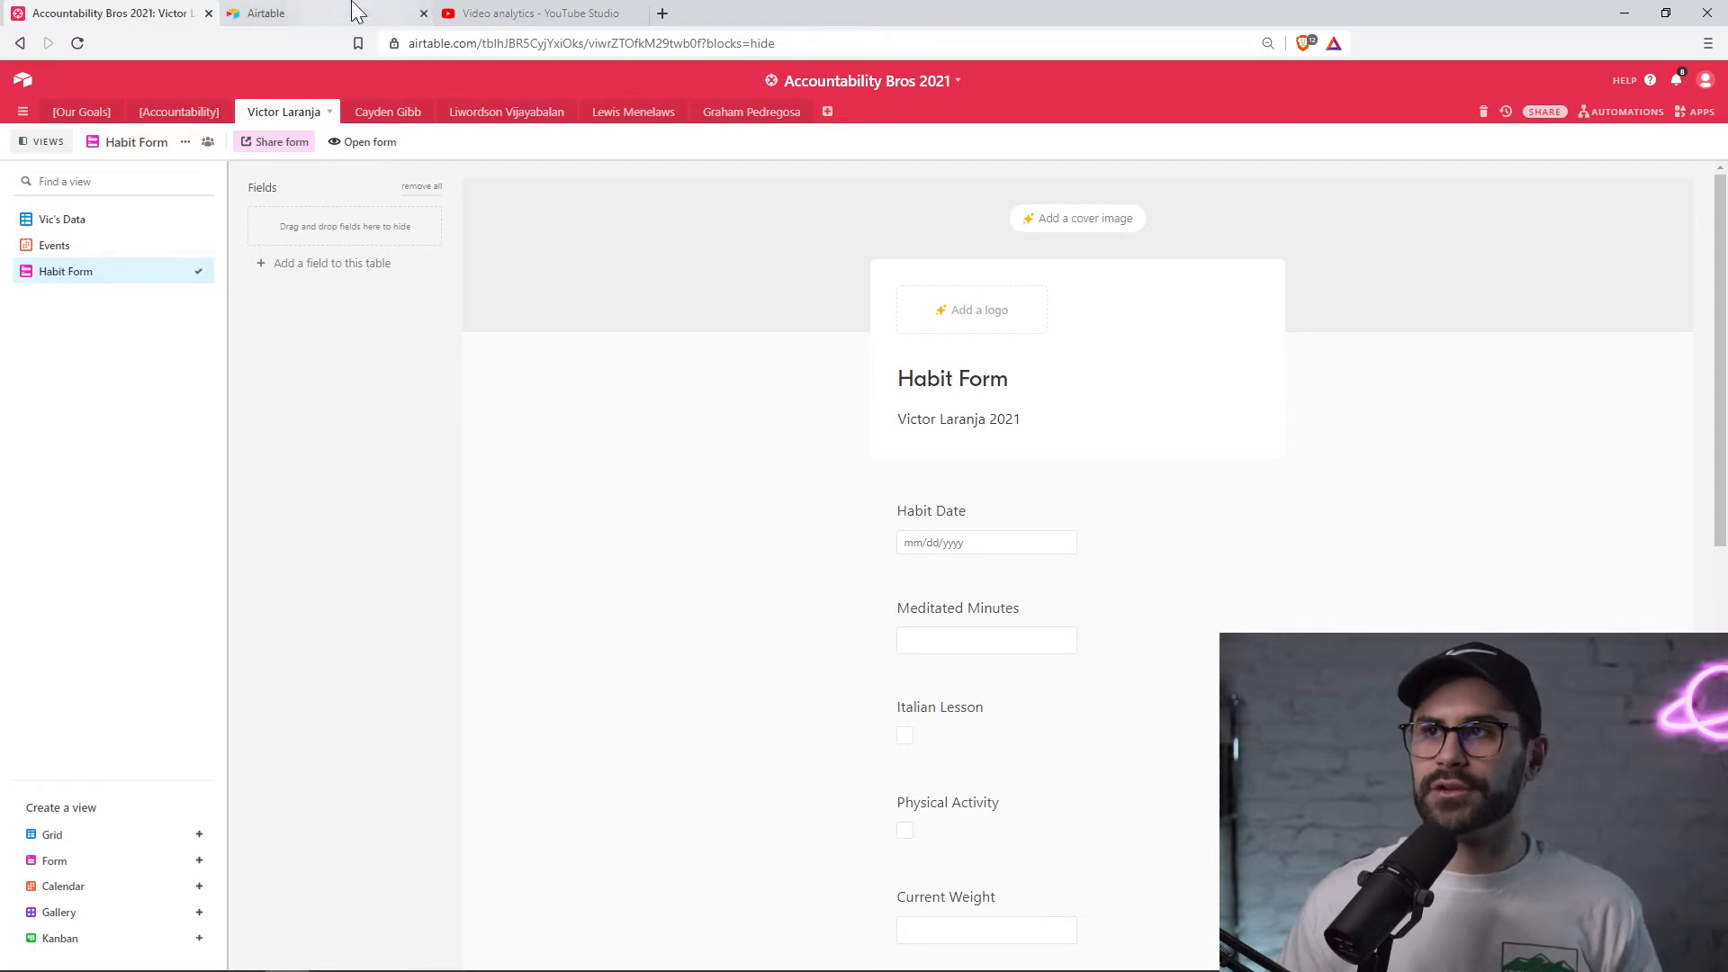
# - Create a new base from scratch in the Social Gravity Dashboard workspace and name it Accountability Tracker
pyautogui.click(324, 11)
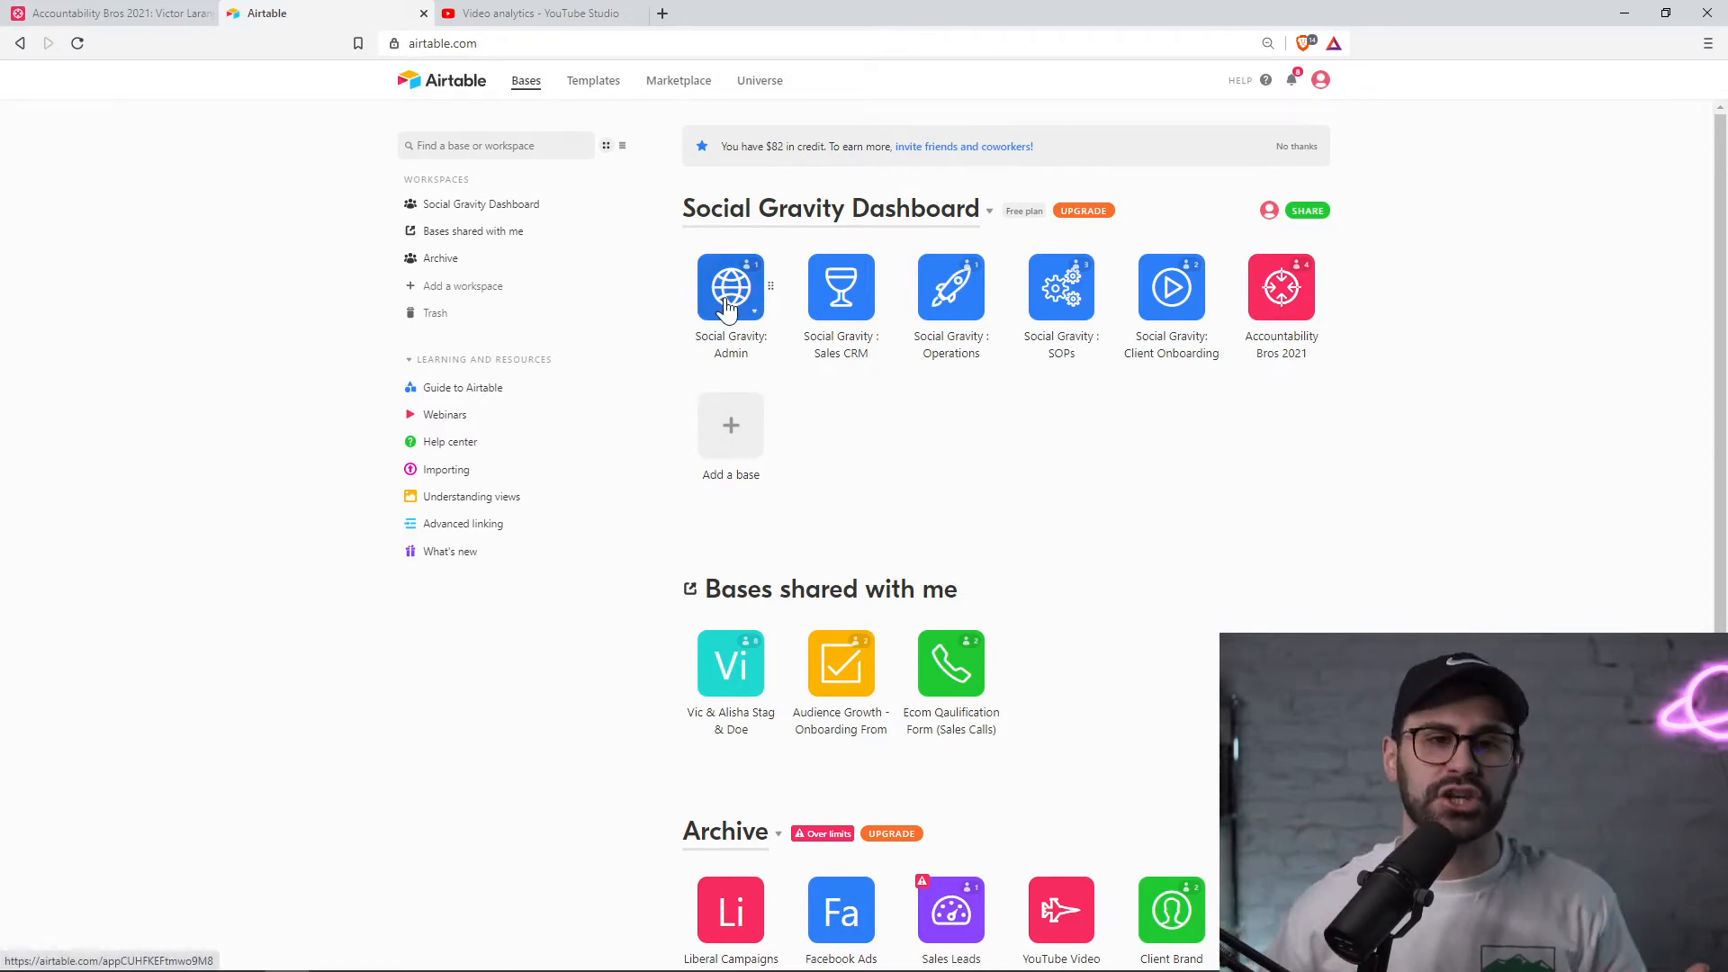
pyautogui.click(731, 452)
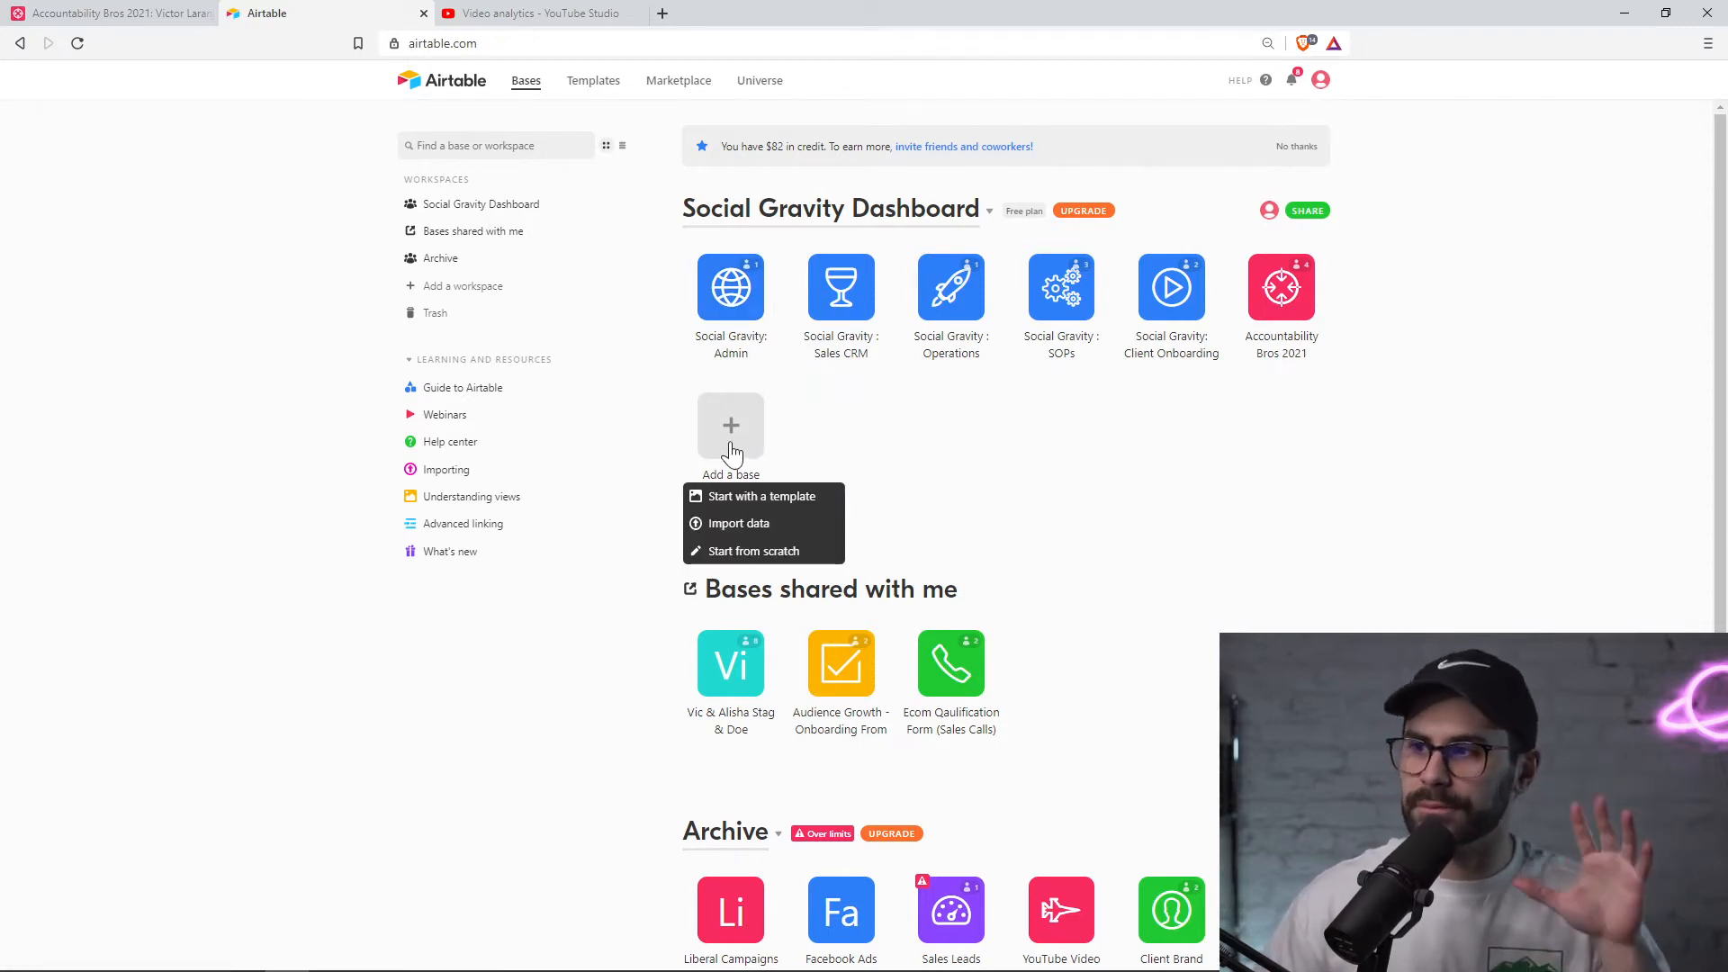
pyautogui.click(754, 552)
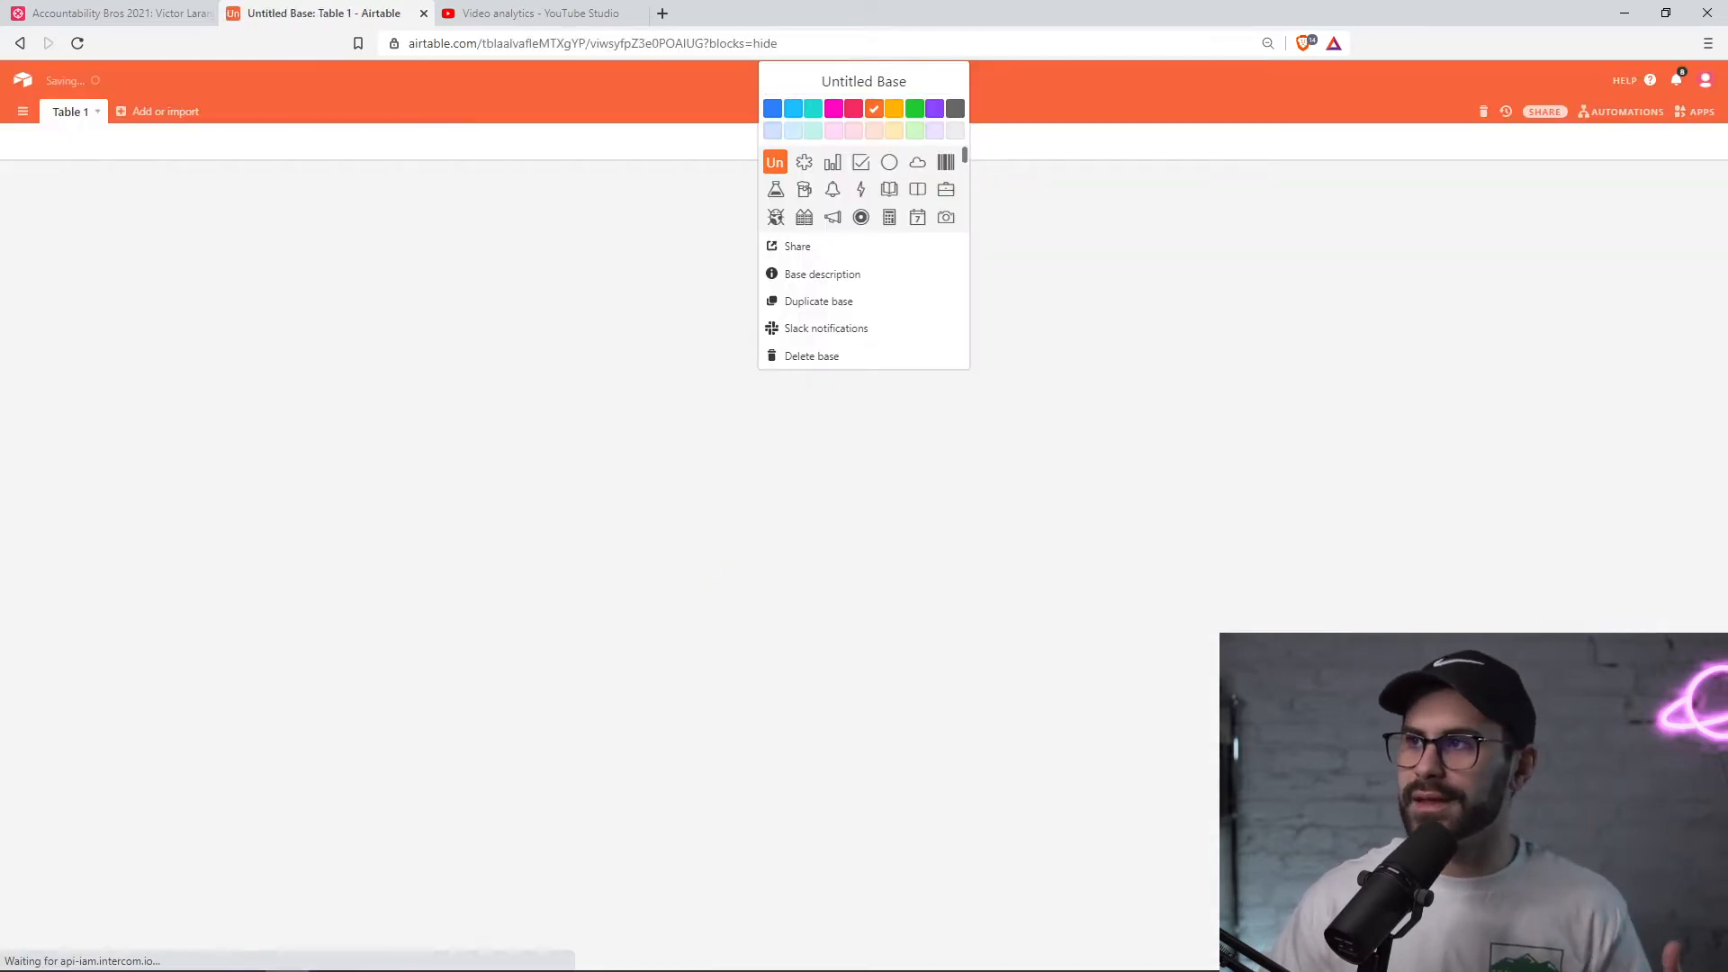
pyautogui.write('Ac')
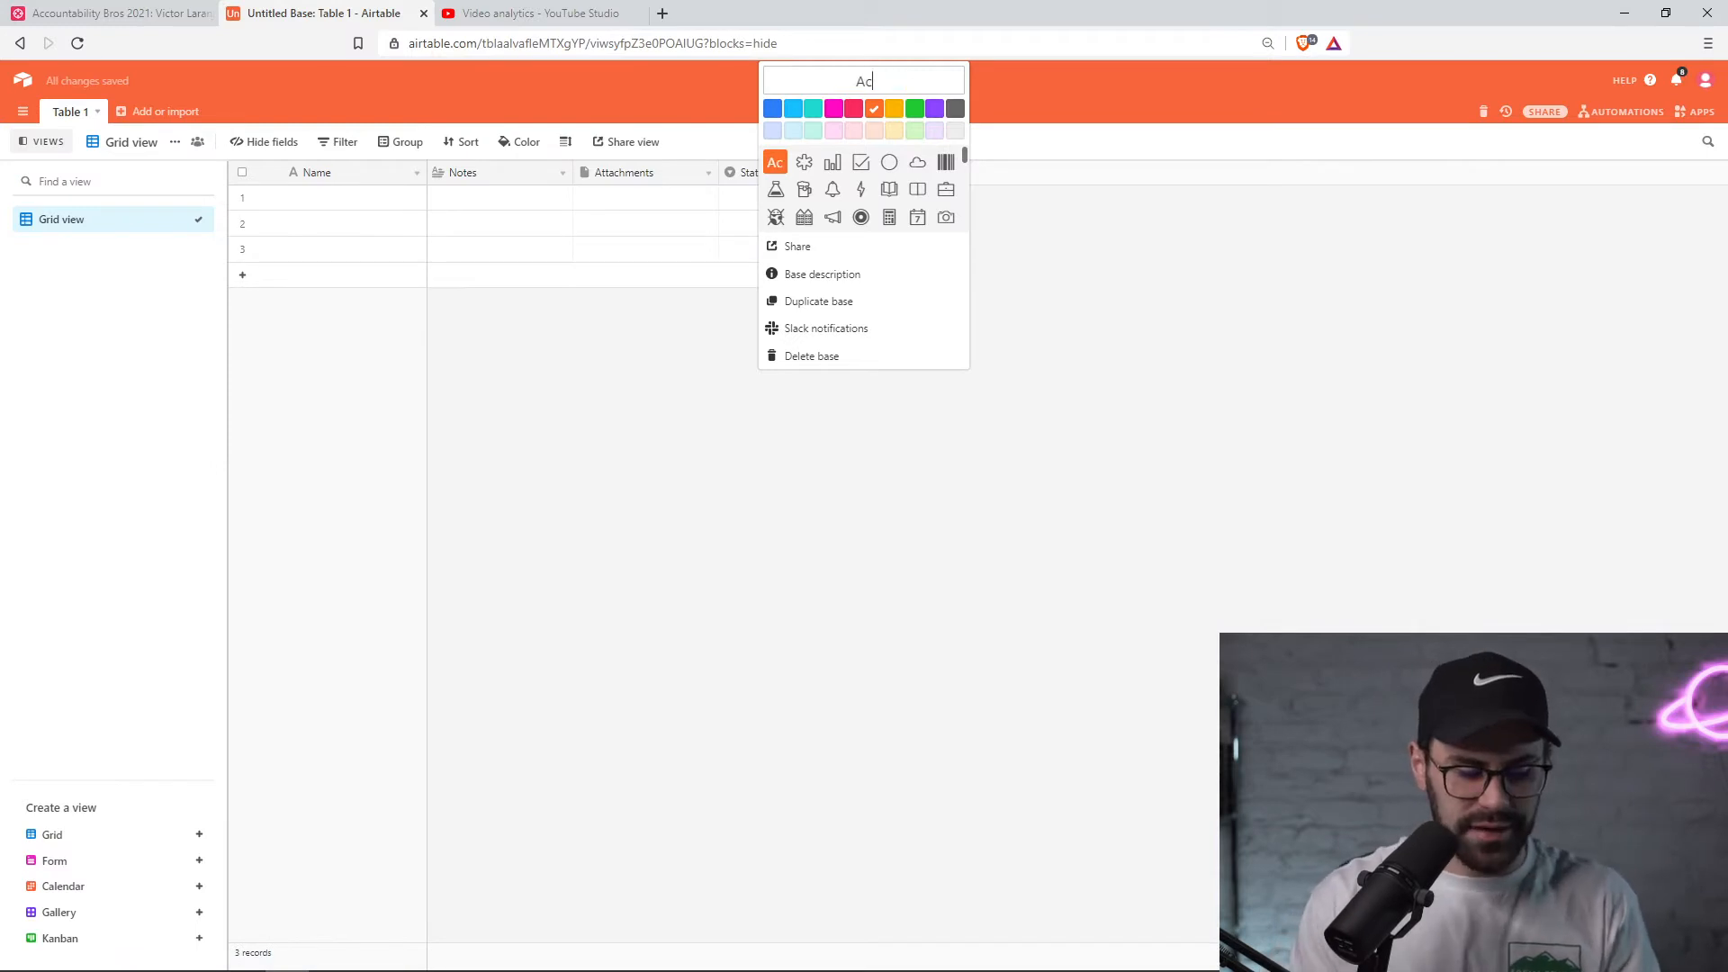
pyautogui.write('countability Tracker')
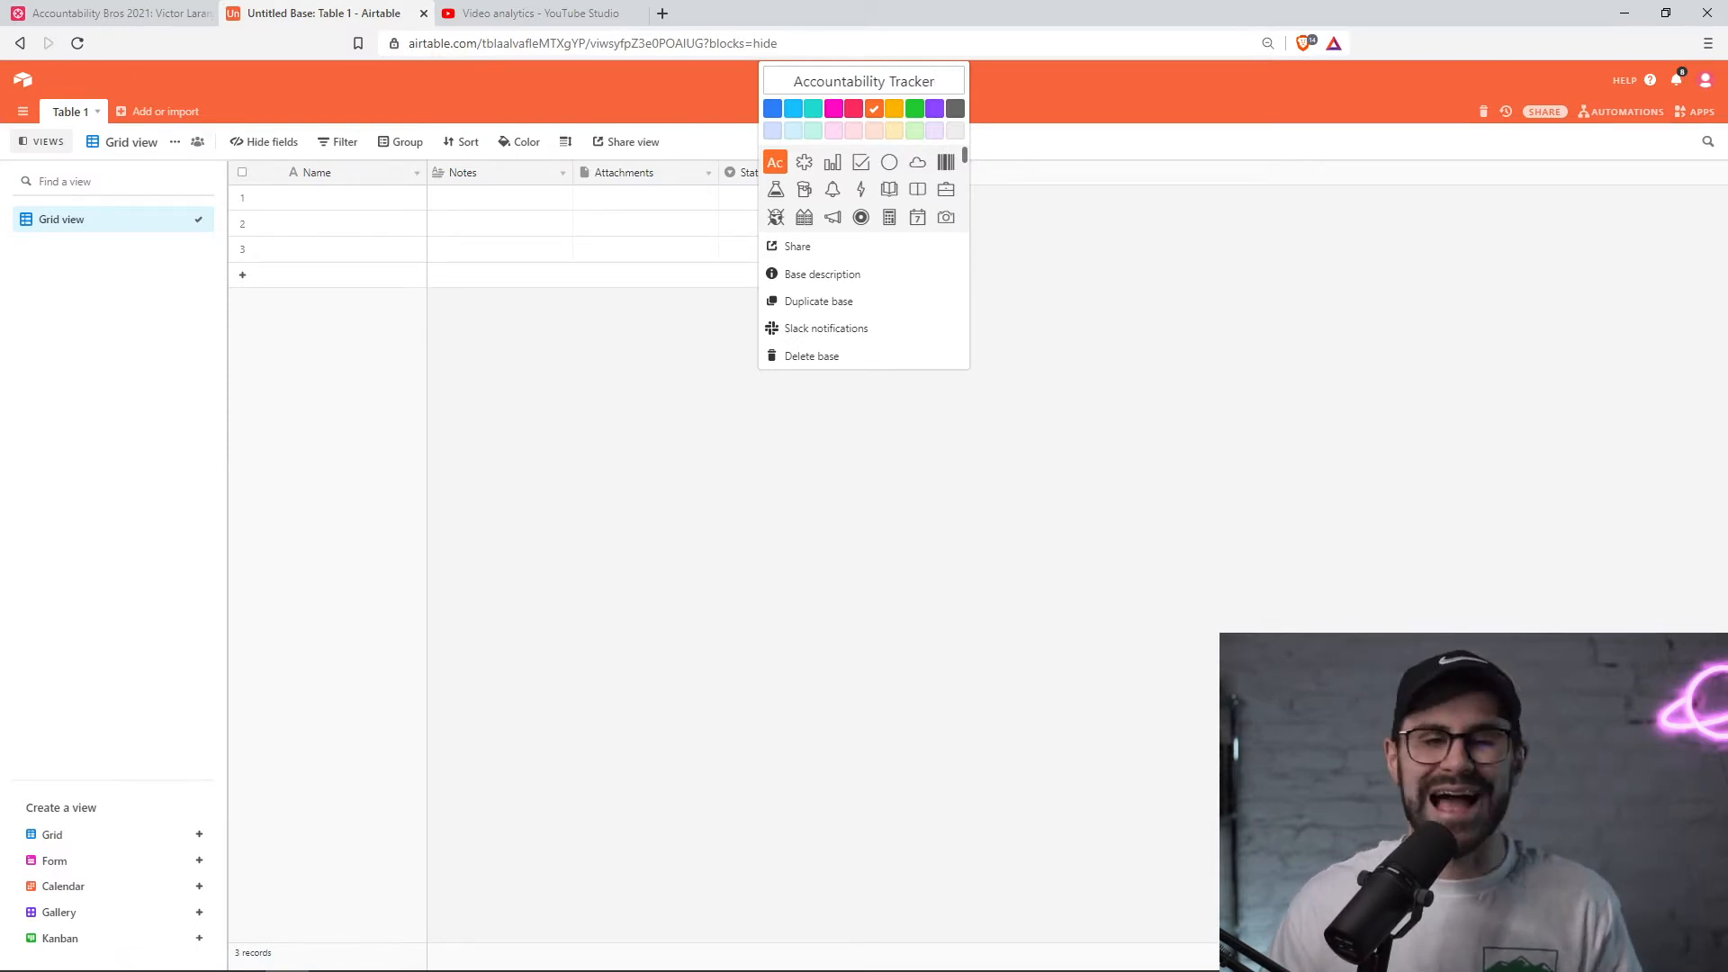
# - Give the Accountability Tracker base a purple colour and the checkbox icon
pyautogui.click(930, 104)
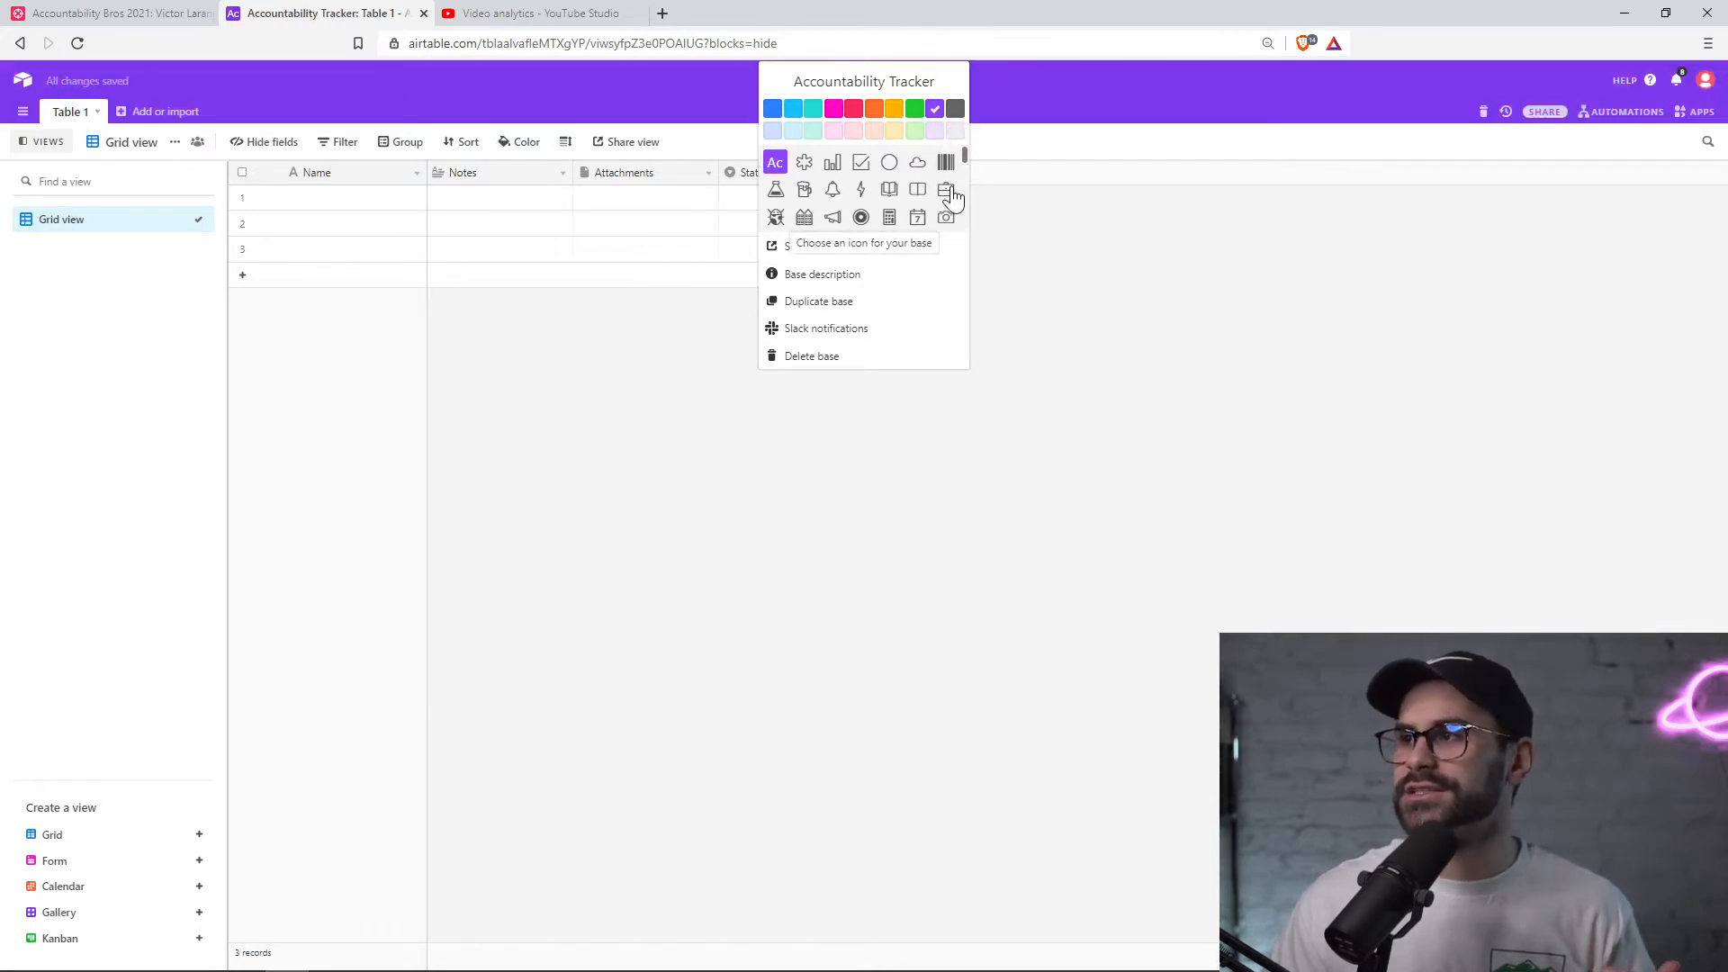
pyautogui.click(860, 162)
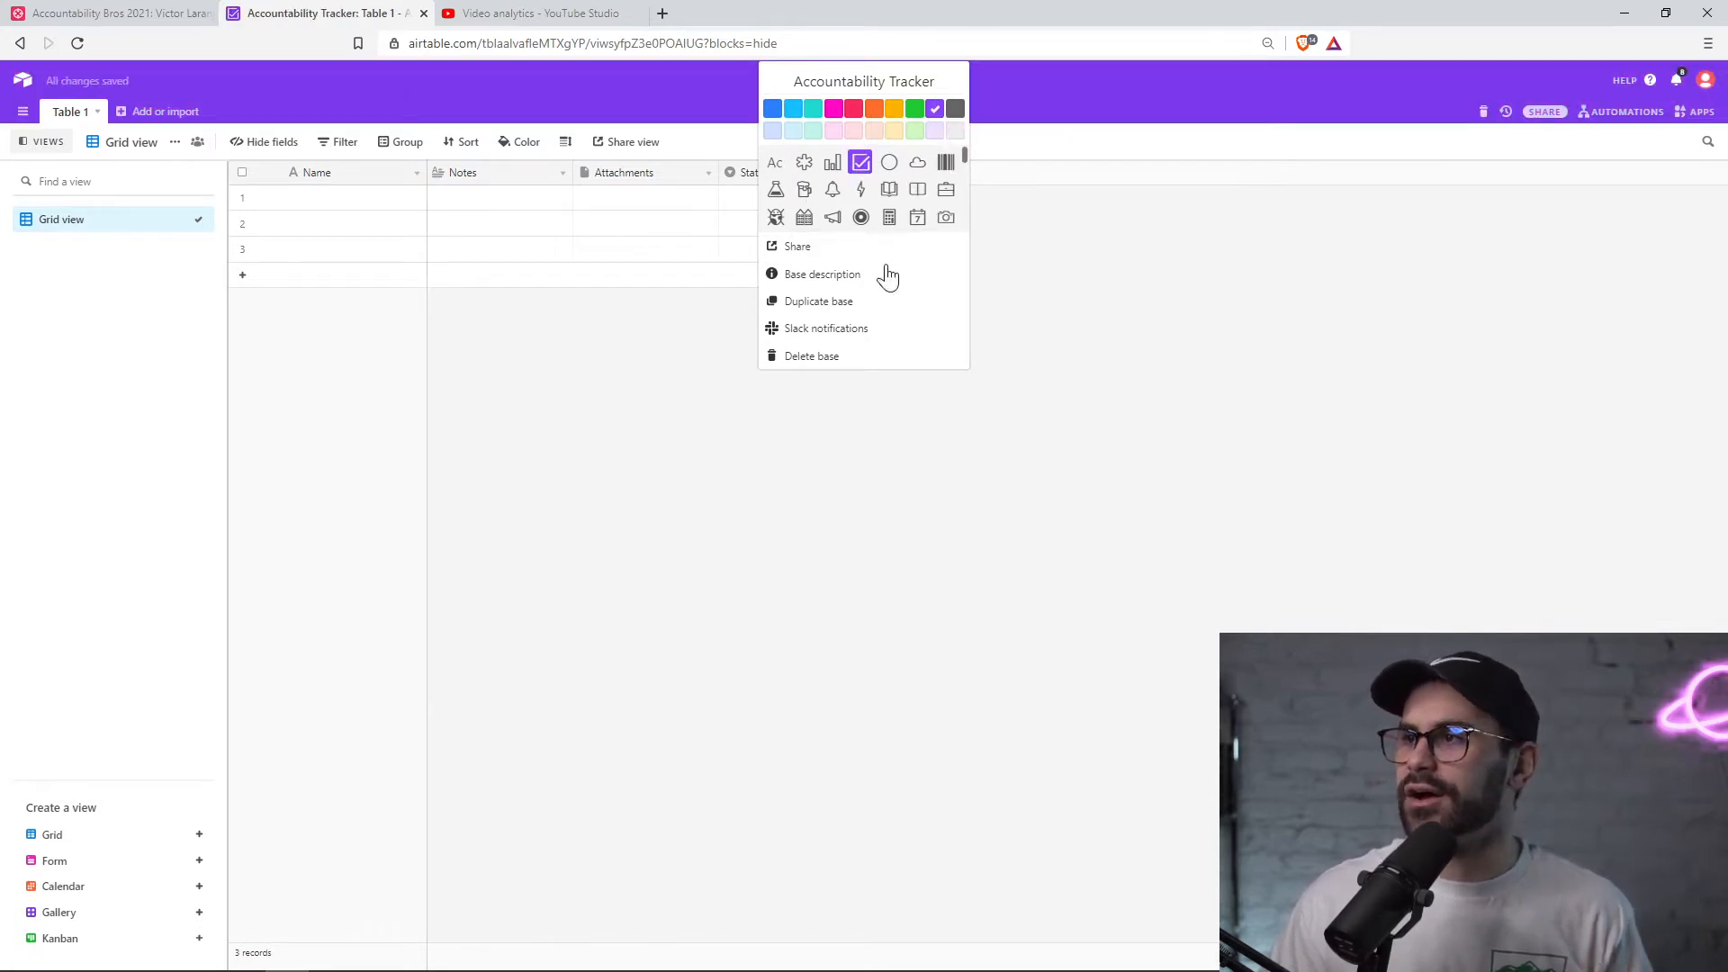
pyautogui.click(855, 574)
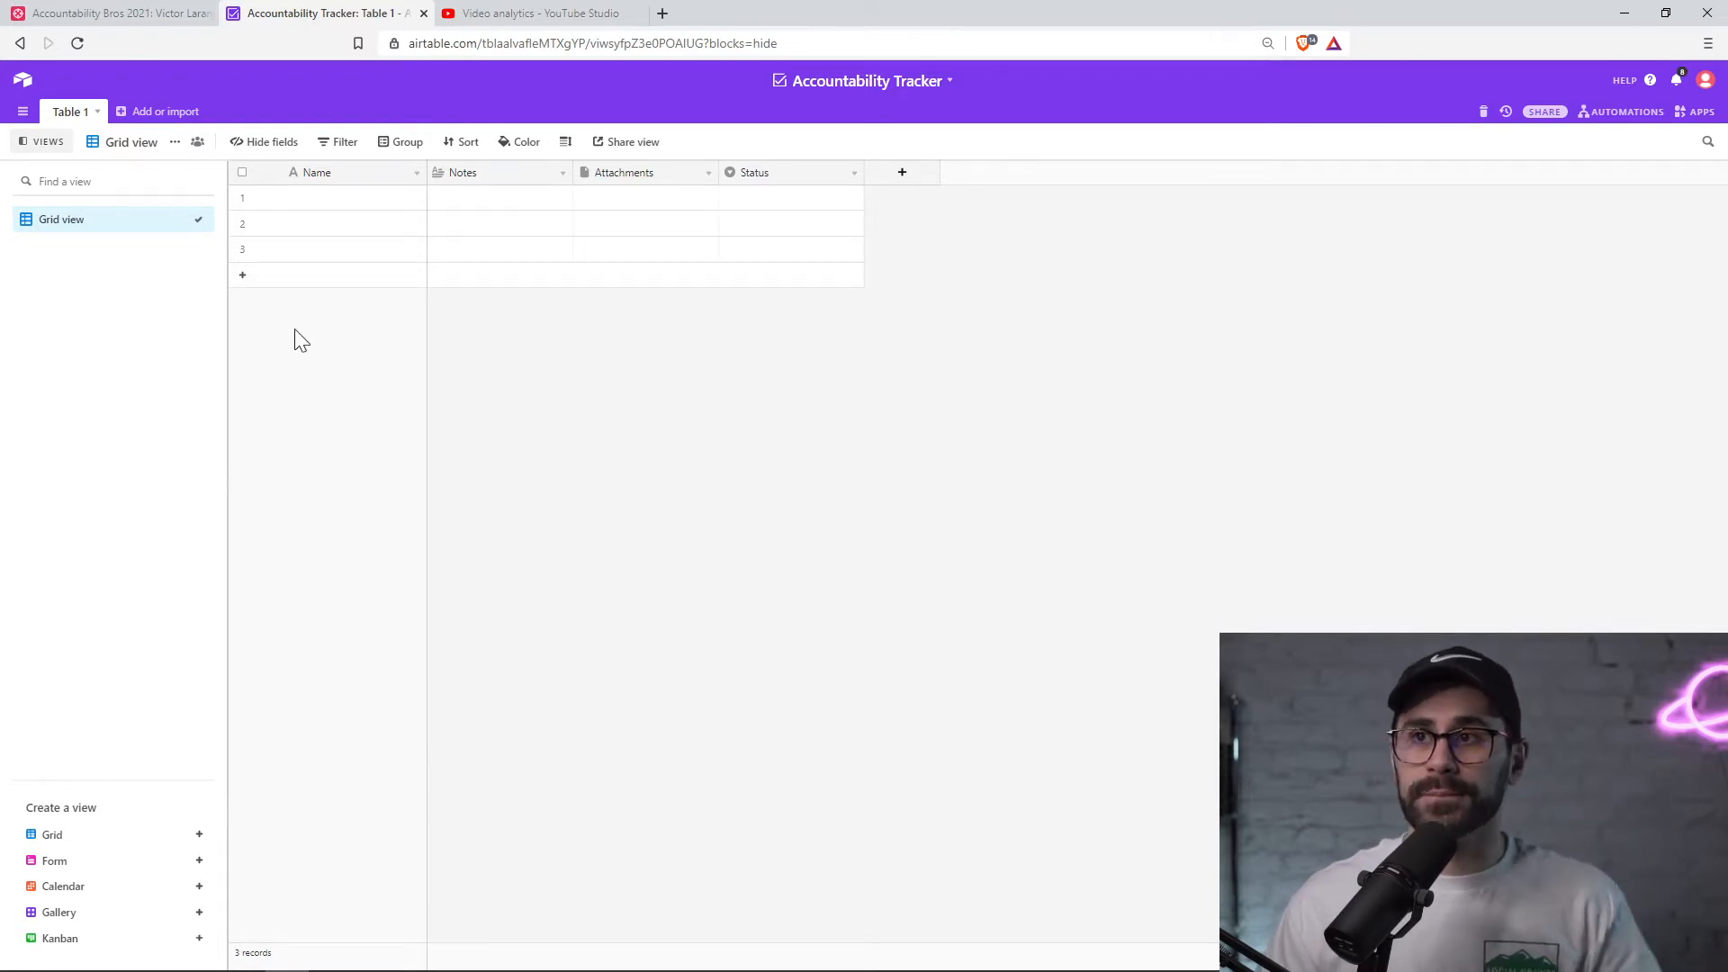
# - Rename Table 1 with the tracked member's short first name
pyautogui.moveTo(72, 116); pyautogui.dragTo(75, 118)
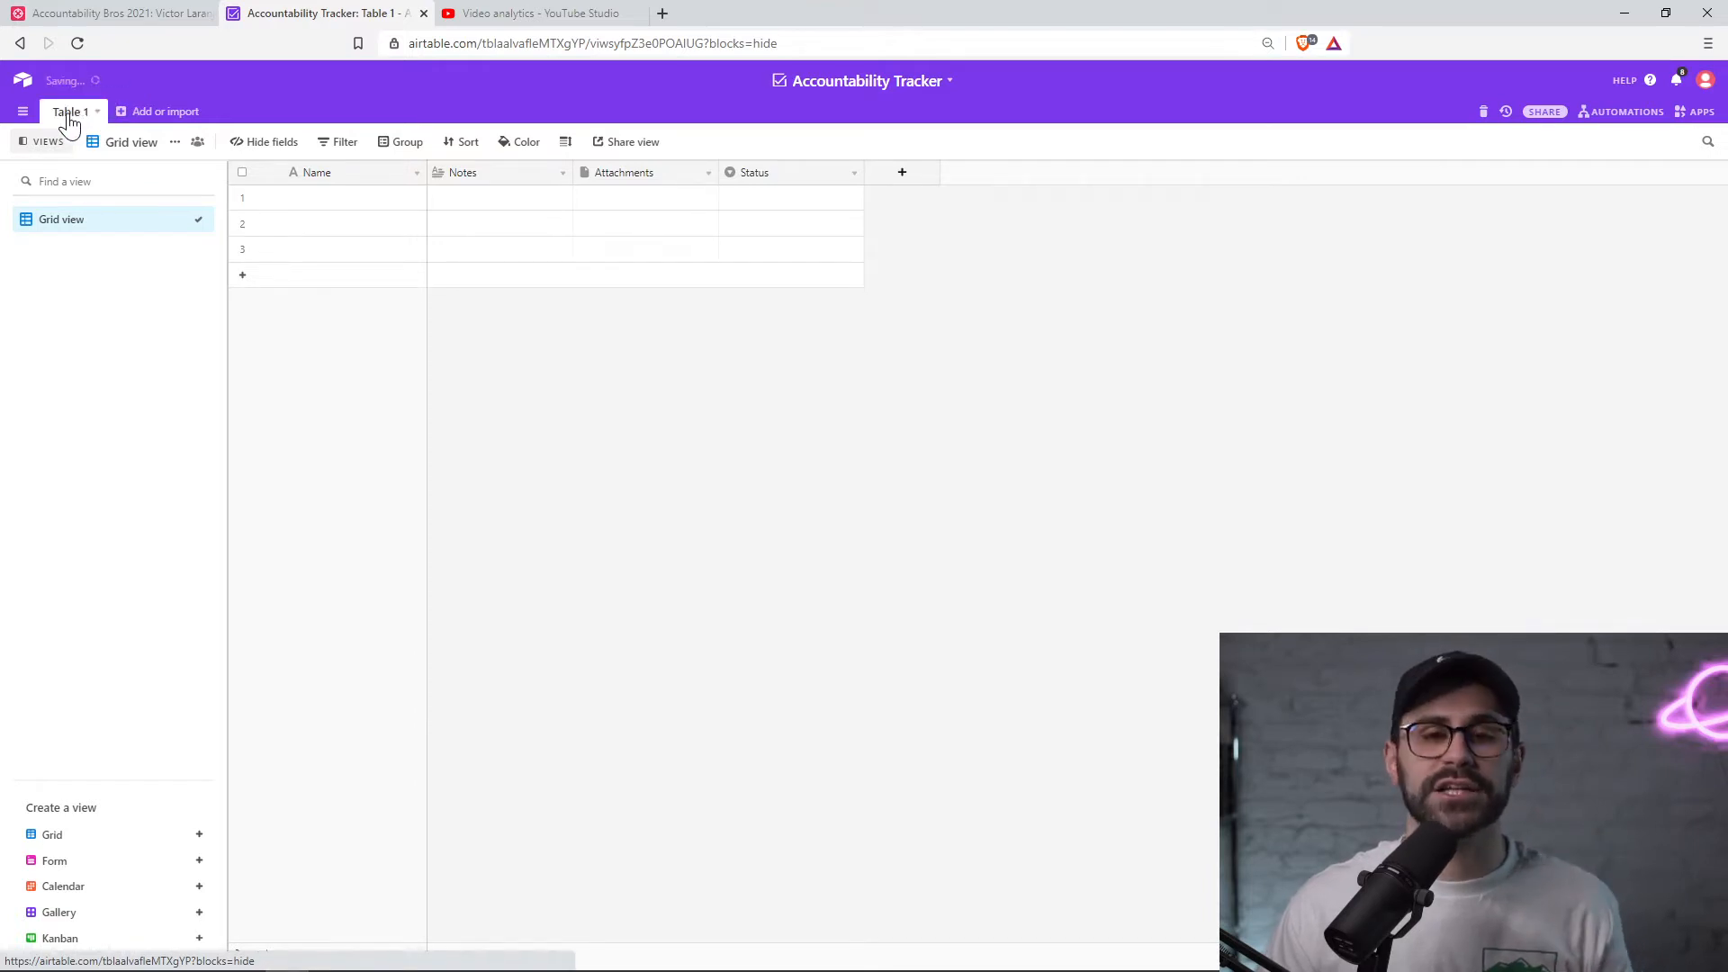
pyautogui.doubleClick(72, 117)
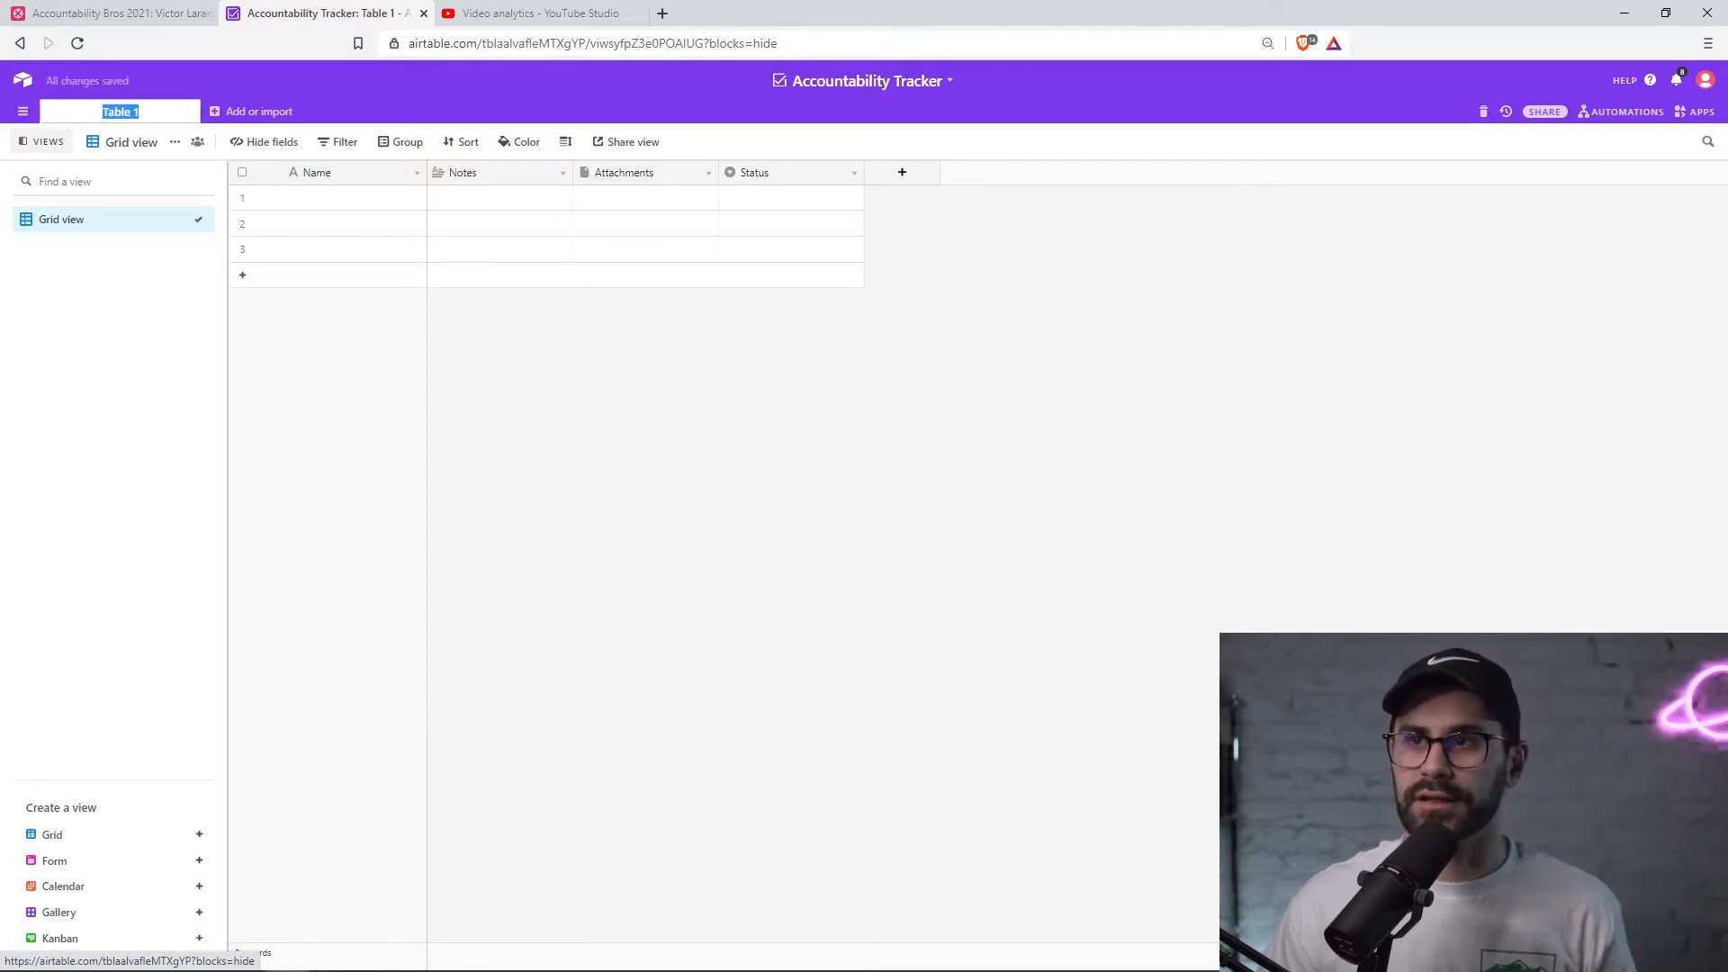
pyautogui.write('Vic')
pyautogui.press('Return')
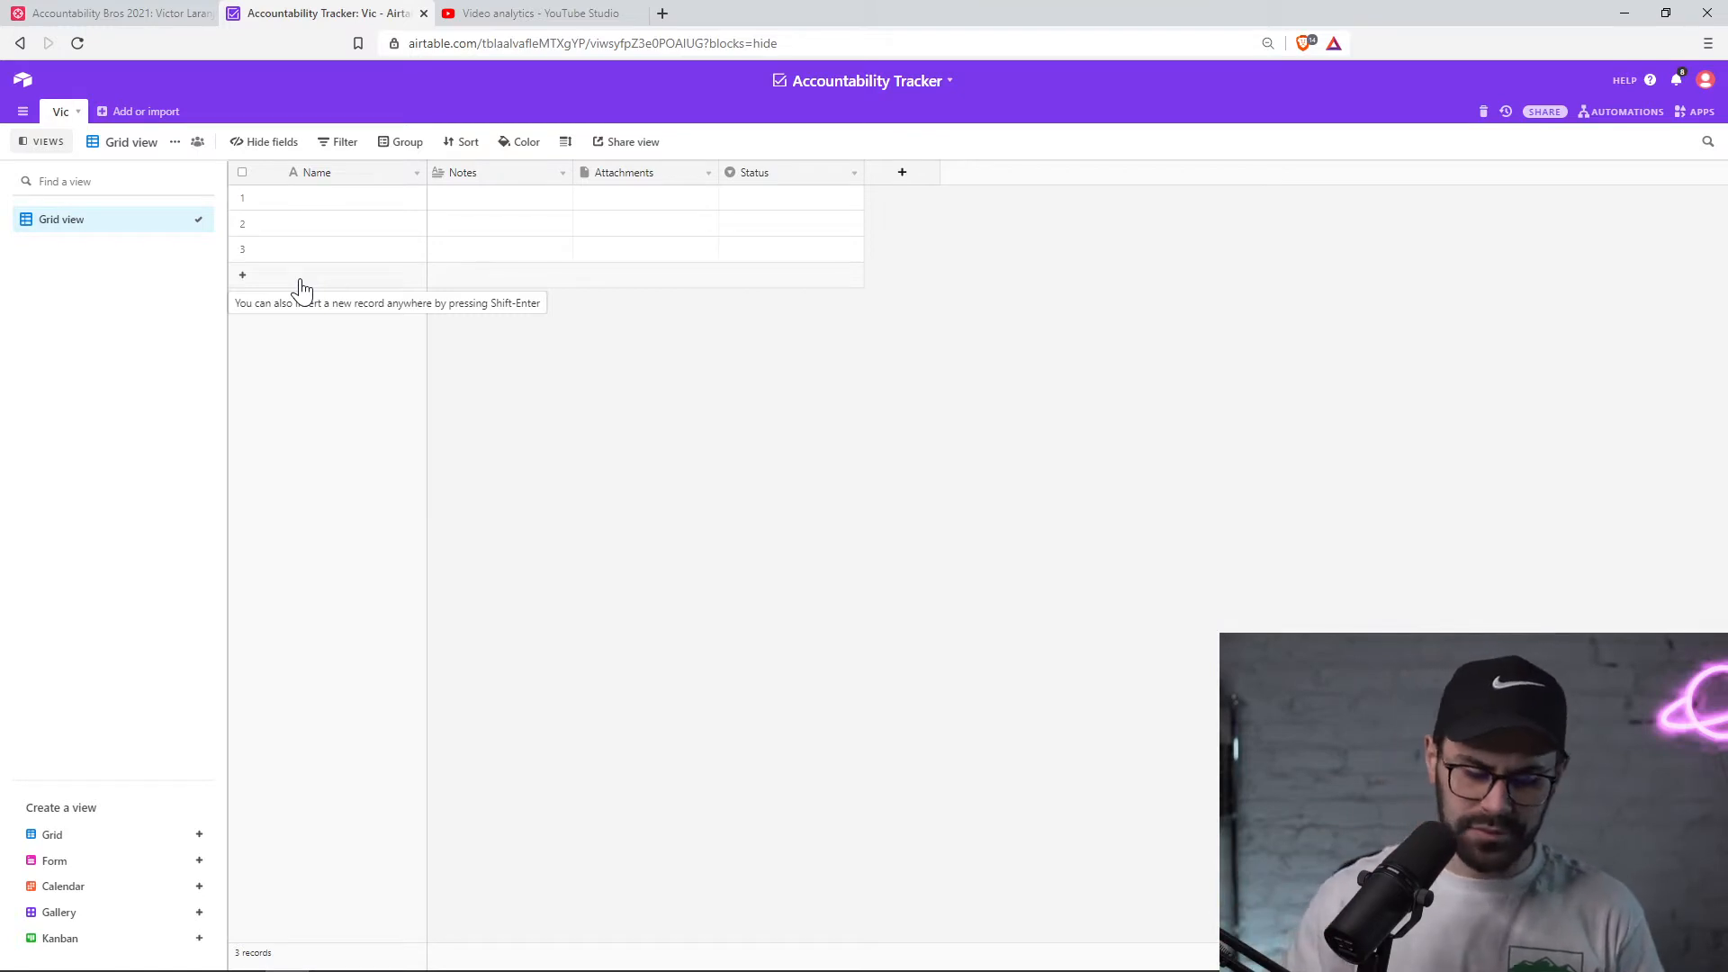
# - Enlarge the page and inspect the new table's default Notes and Attachments fields
pyautogui.scroll(3, 301, 287)
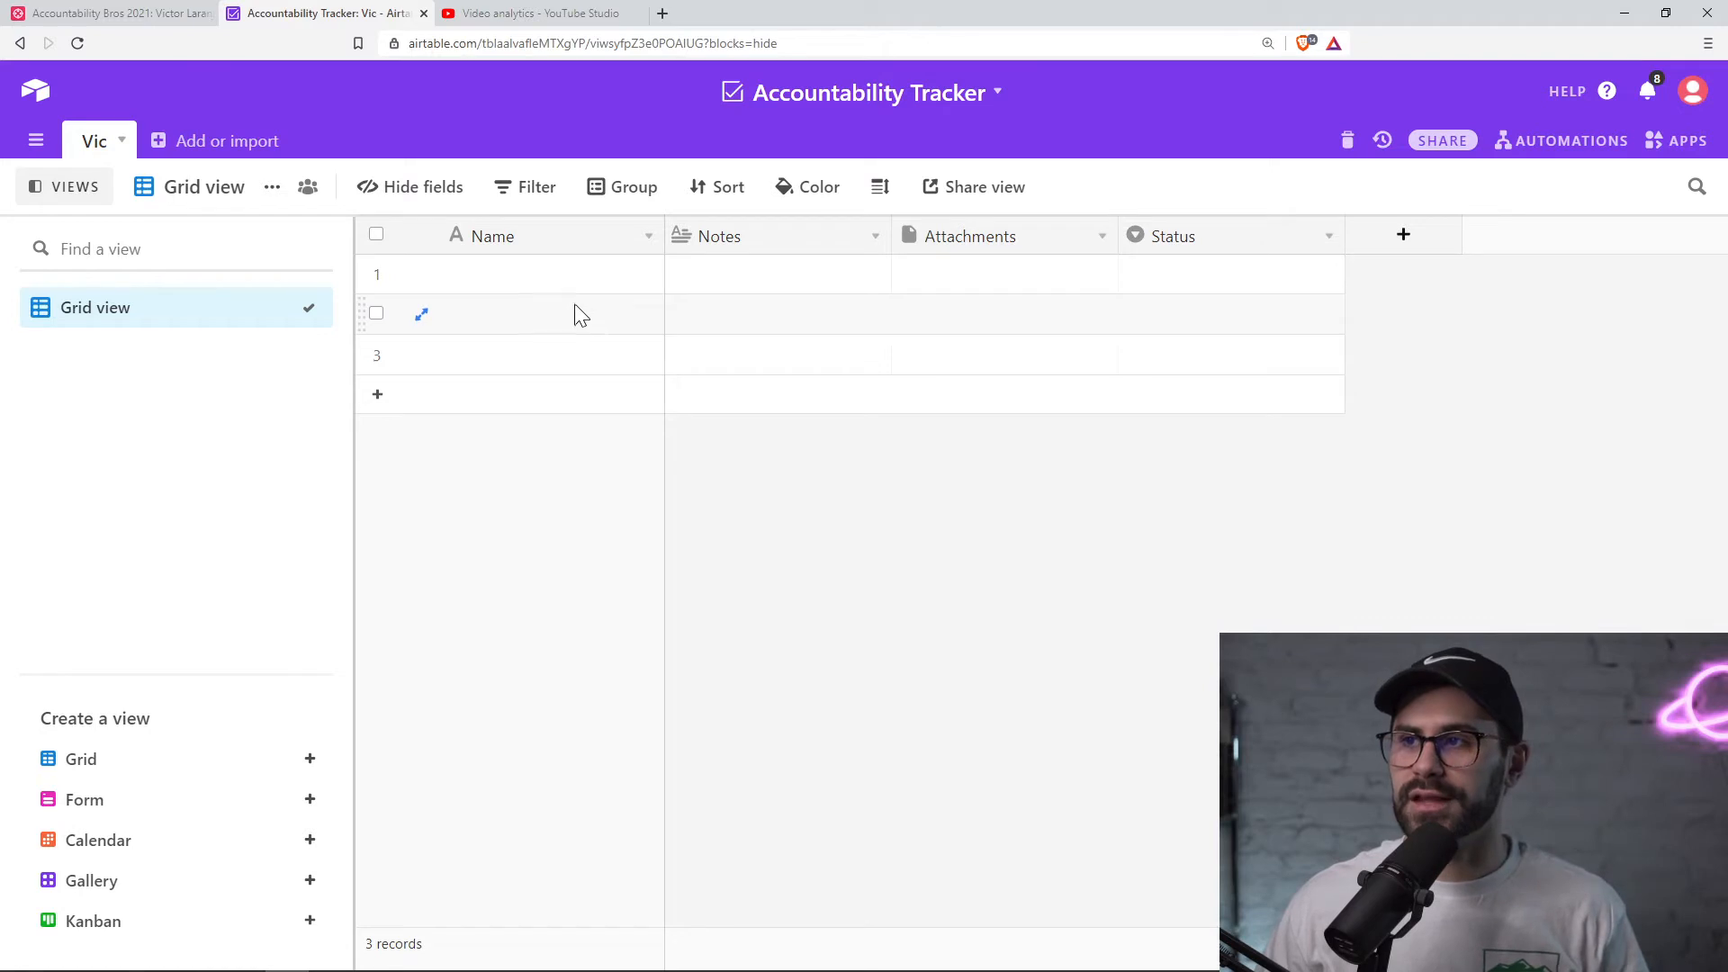
pyautogui.click(735, 241)
pyautogui.click(965, 242)
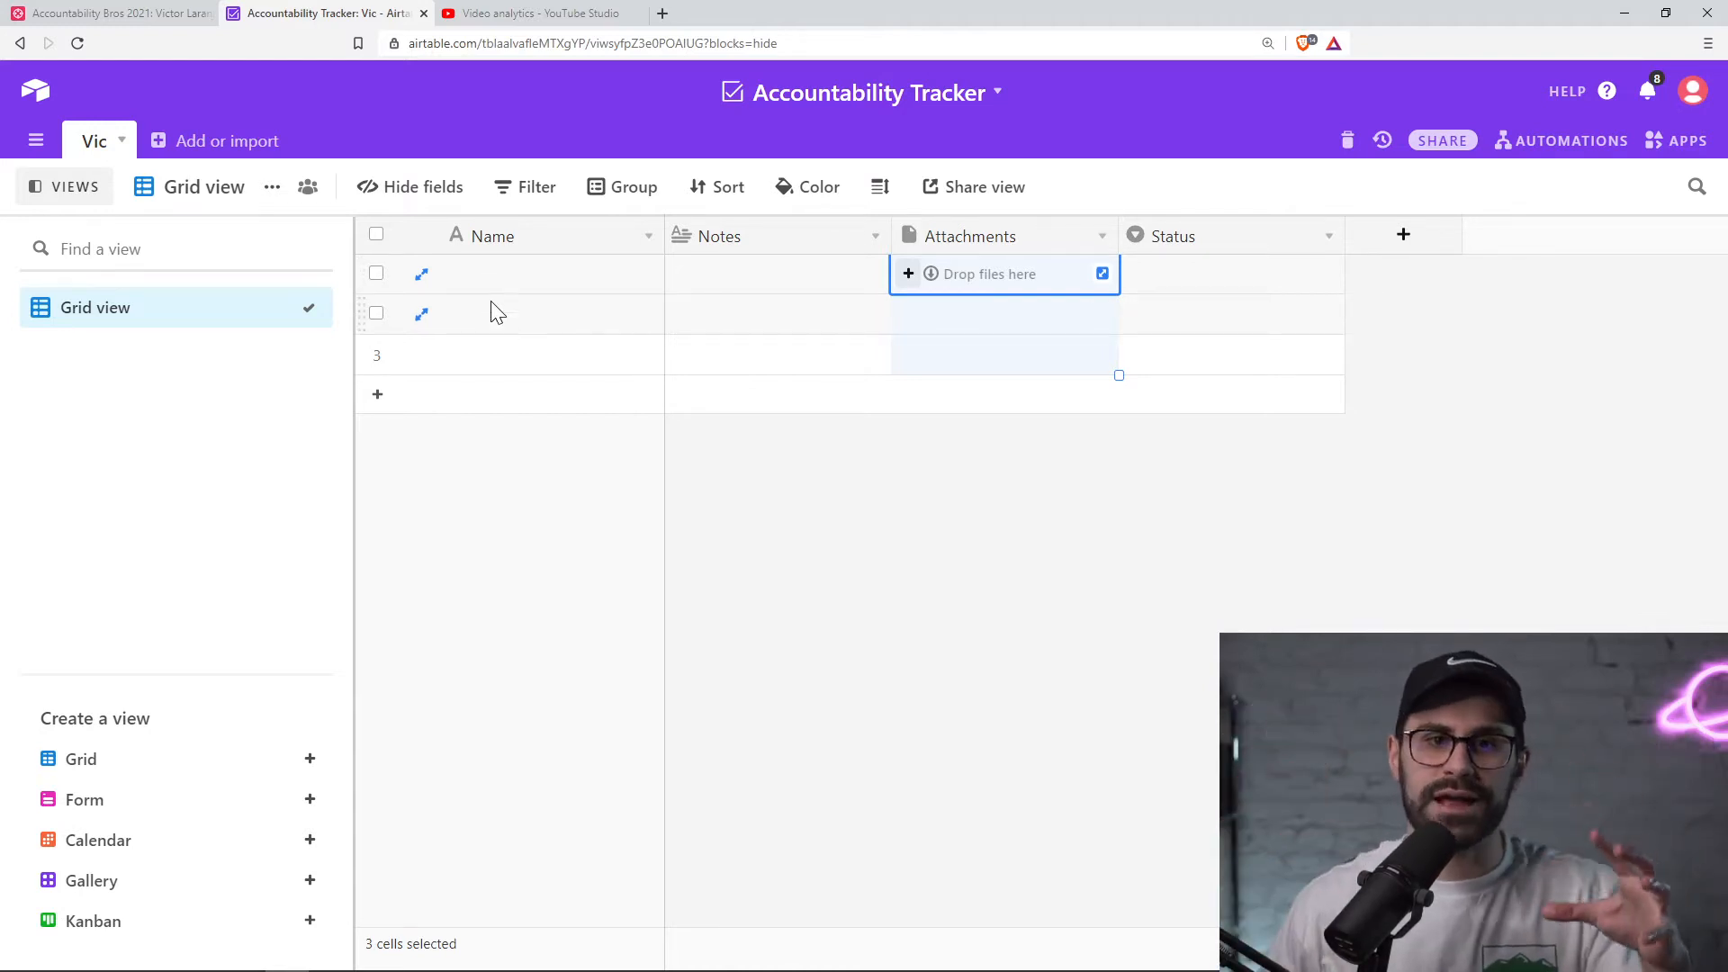
# - In the Accountability Bros 2021 base, examine the fields of the 1/5/2021 habit record from the Events calendar
pyautogui.click(71, 20)
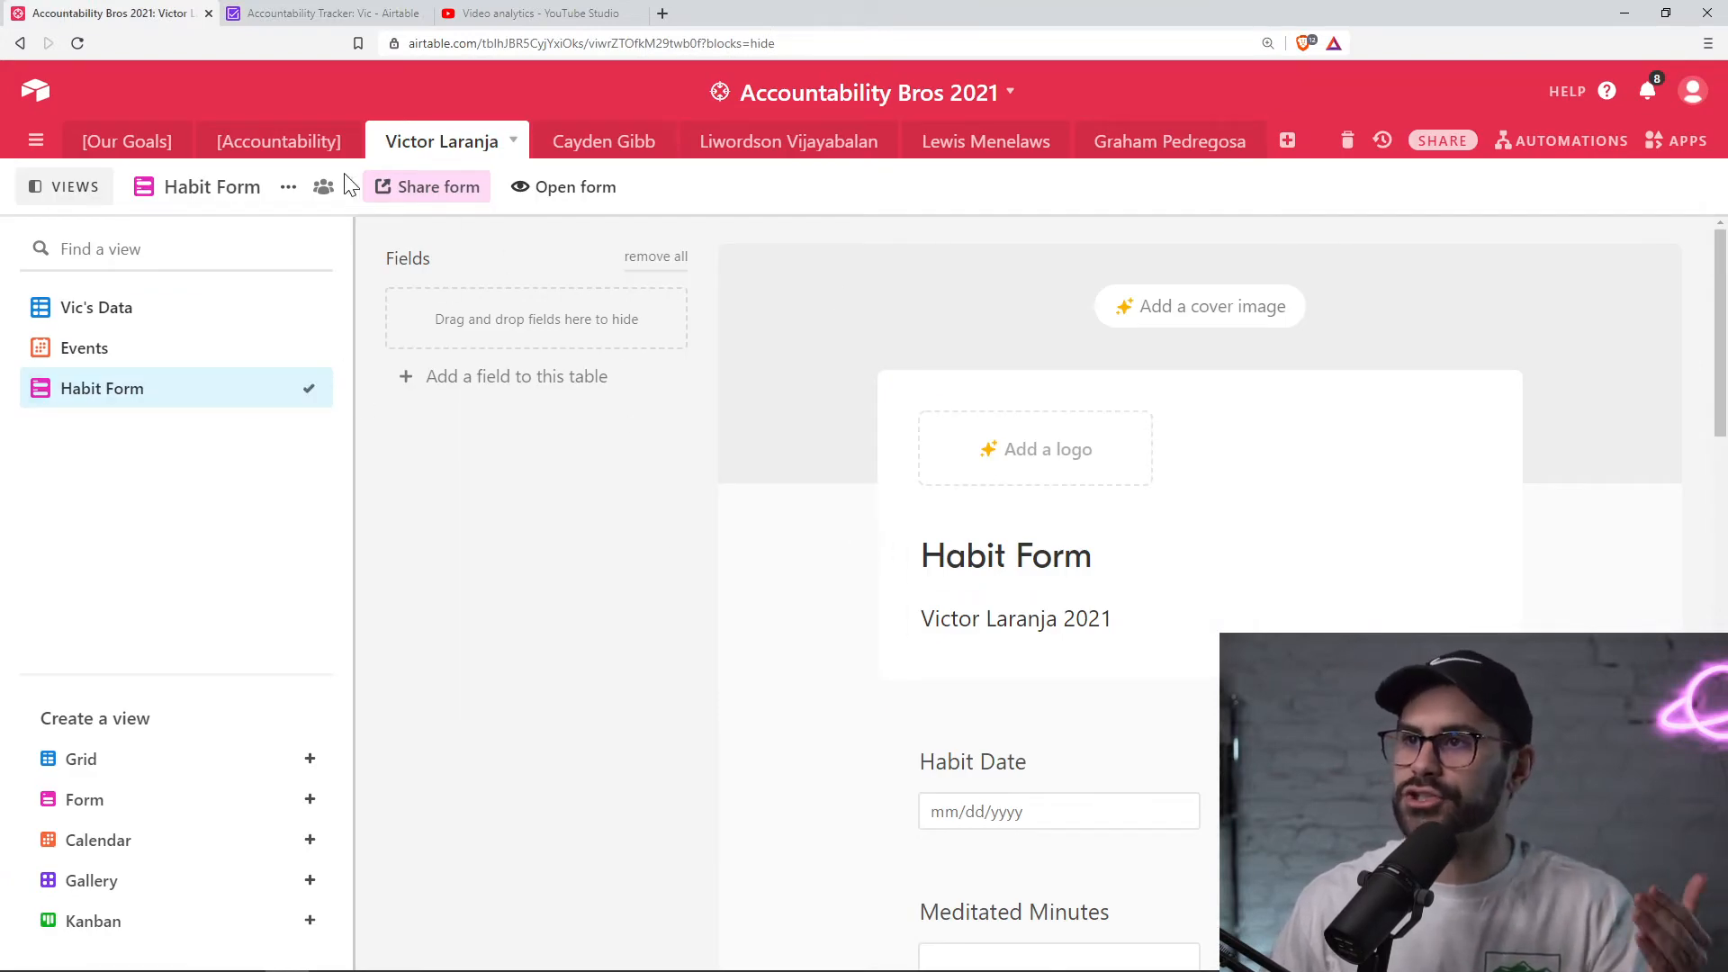
pyautogui.click(143, 349)
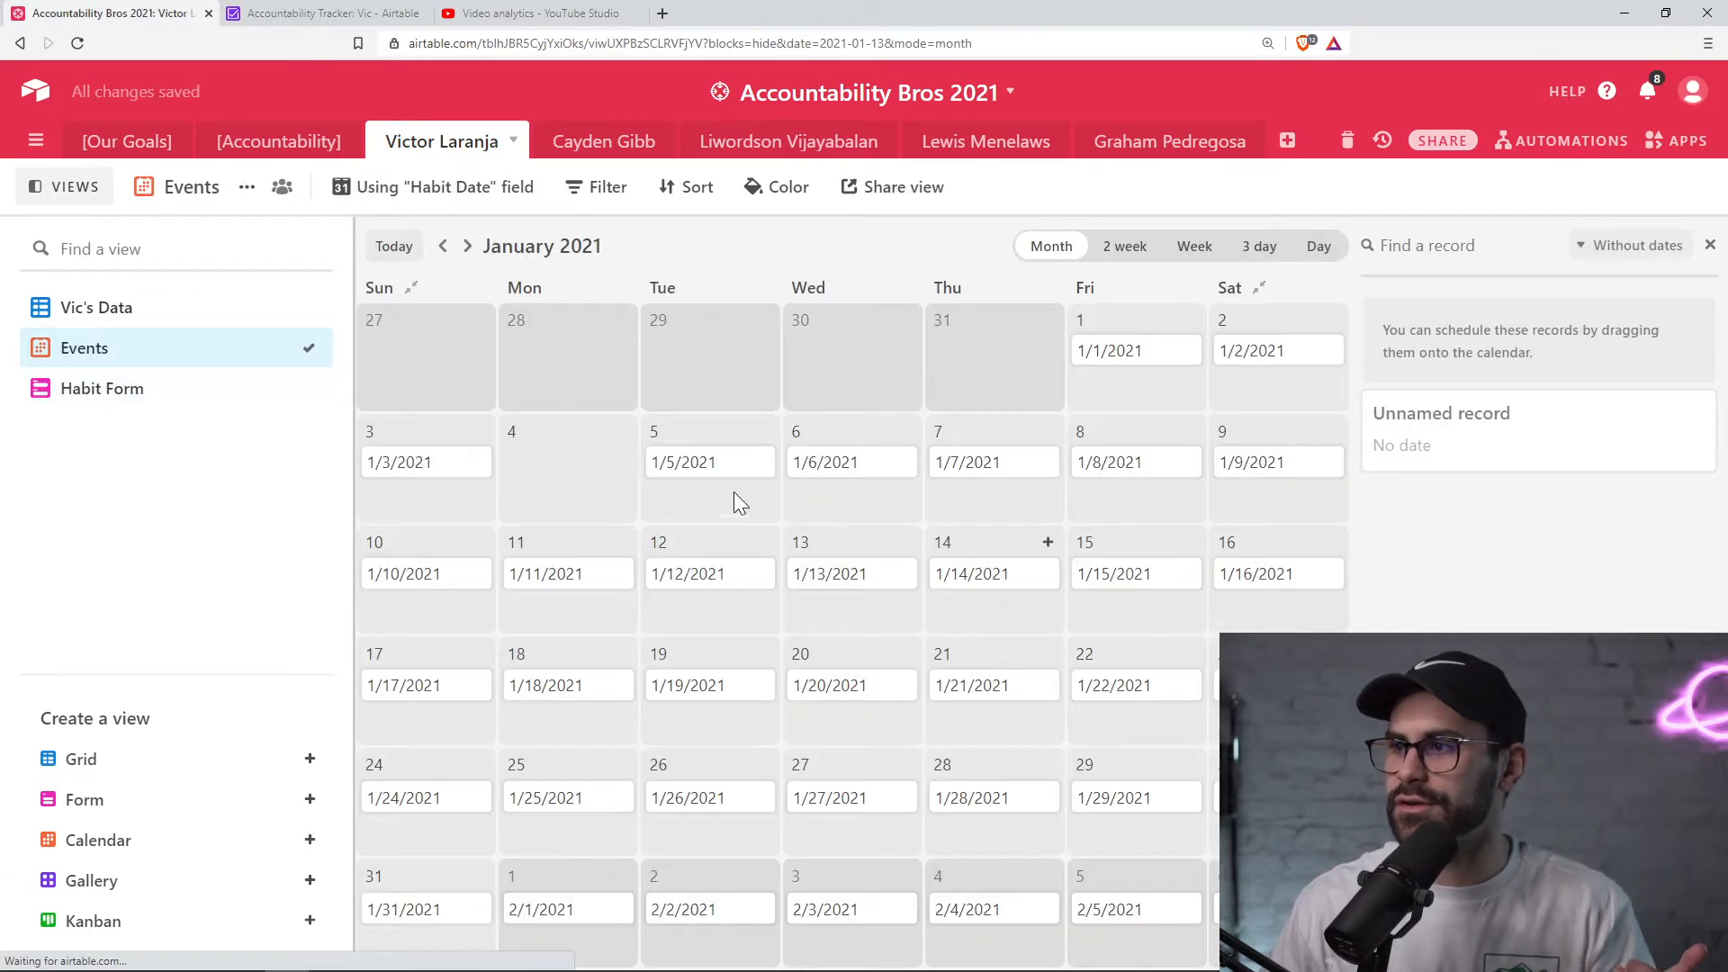
pyautogui.click(699, 463)
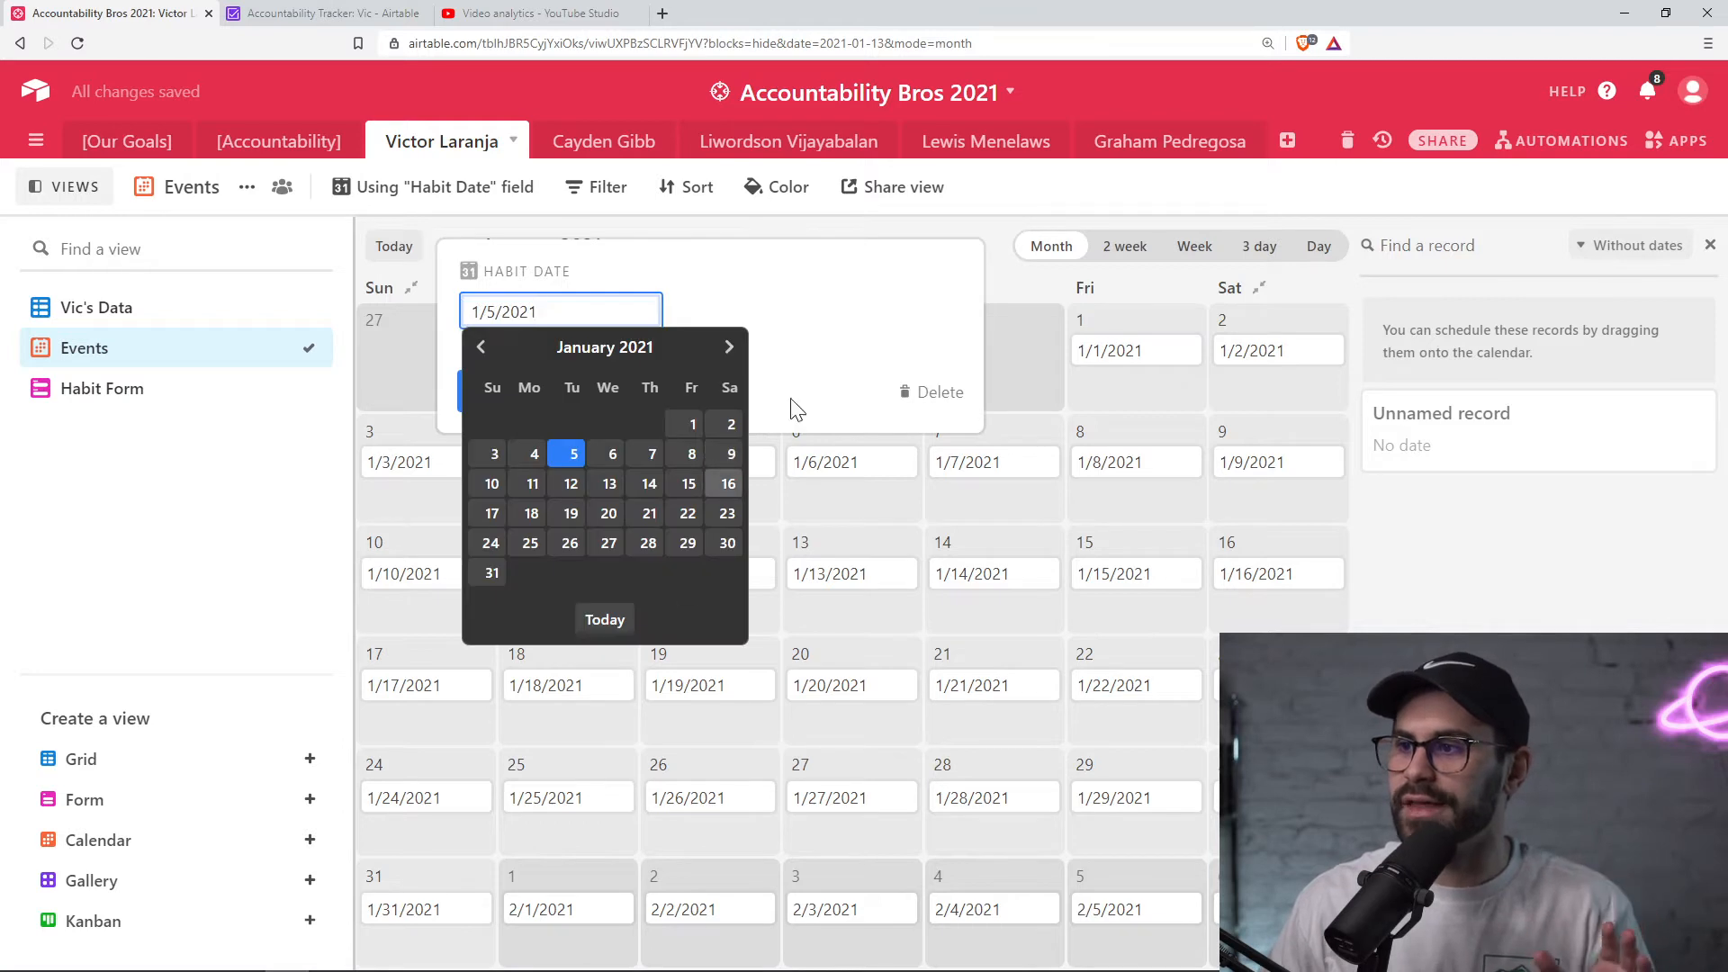
pyautogui.click(845, 300)
pyautogui.click(623, 393)
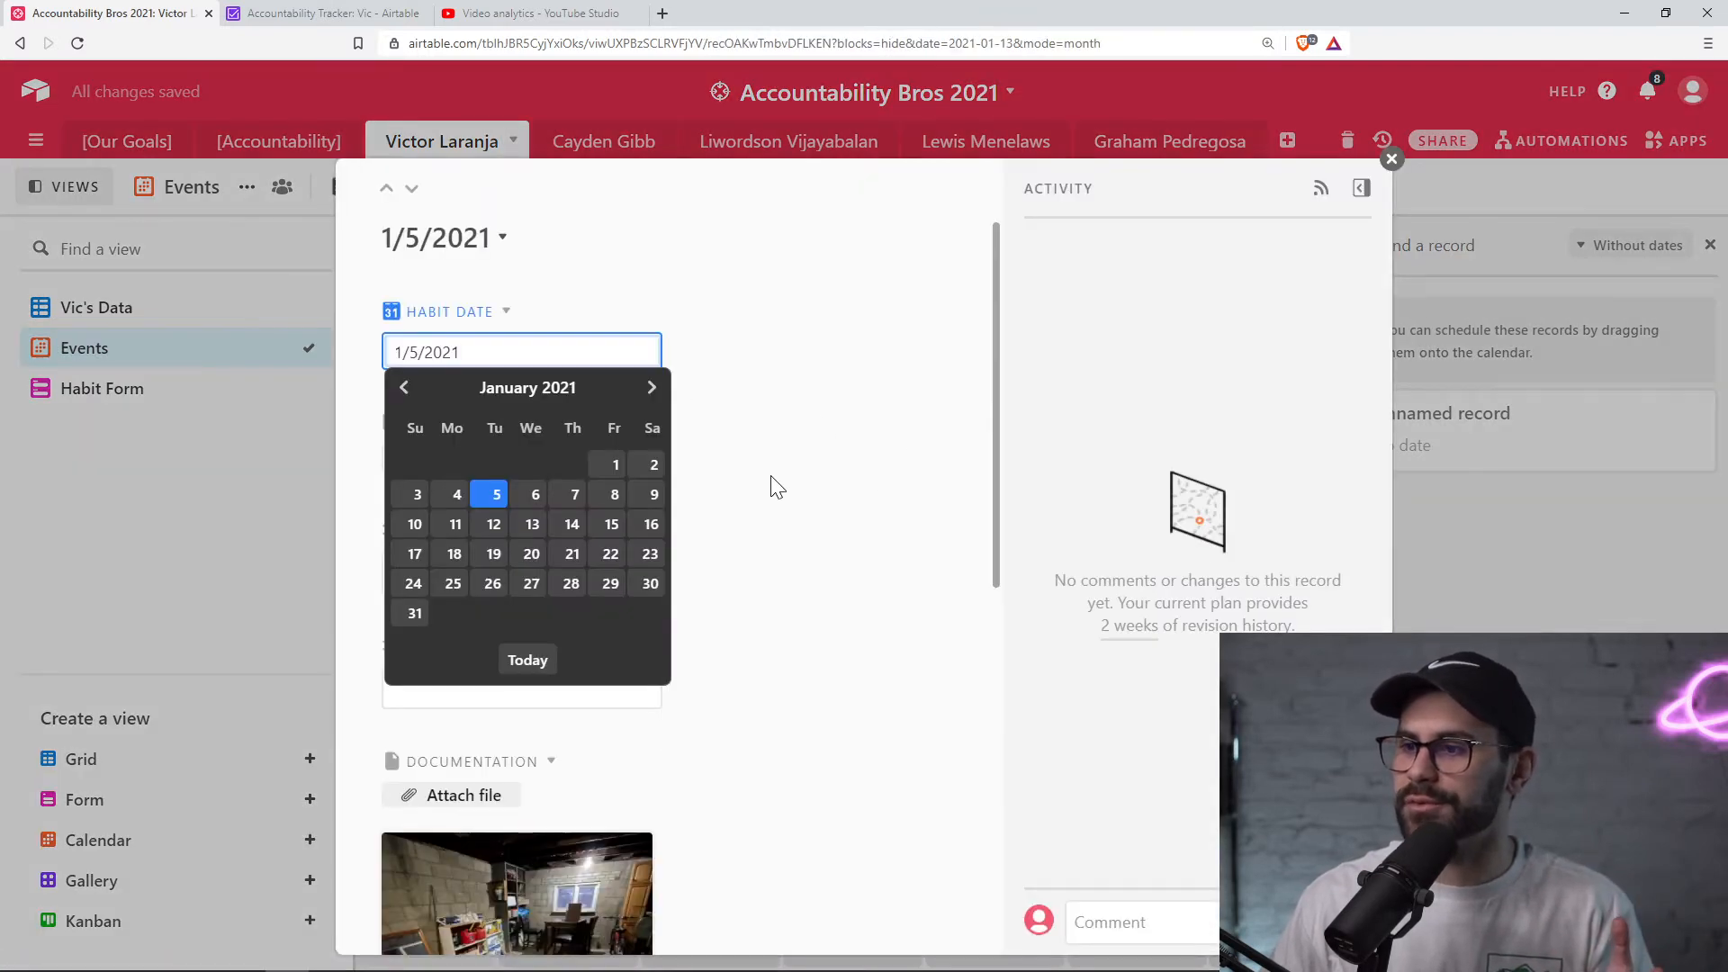
pyautogui.scroll(-2, 768, 481)
pyautogui.scroll(2, 798, 463)
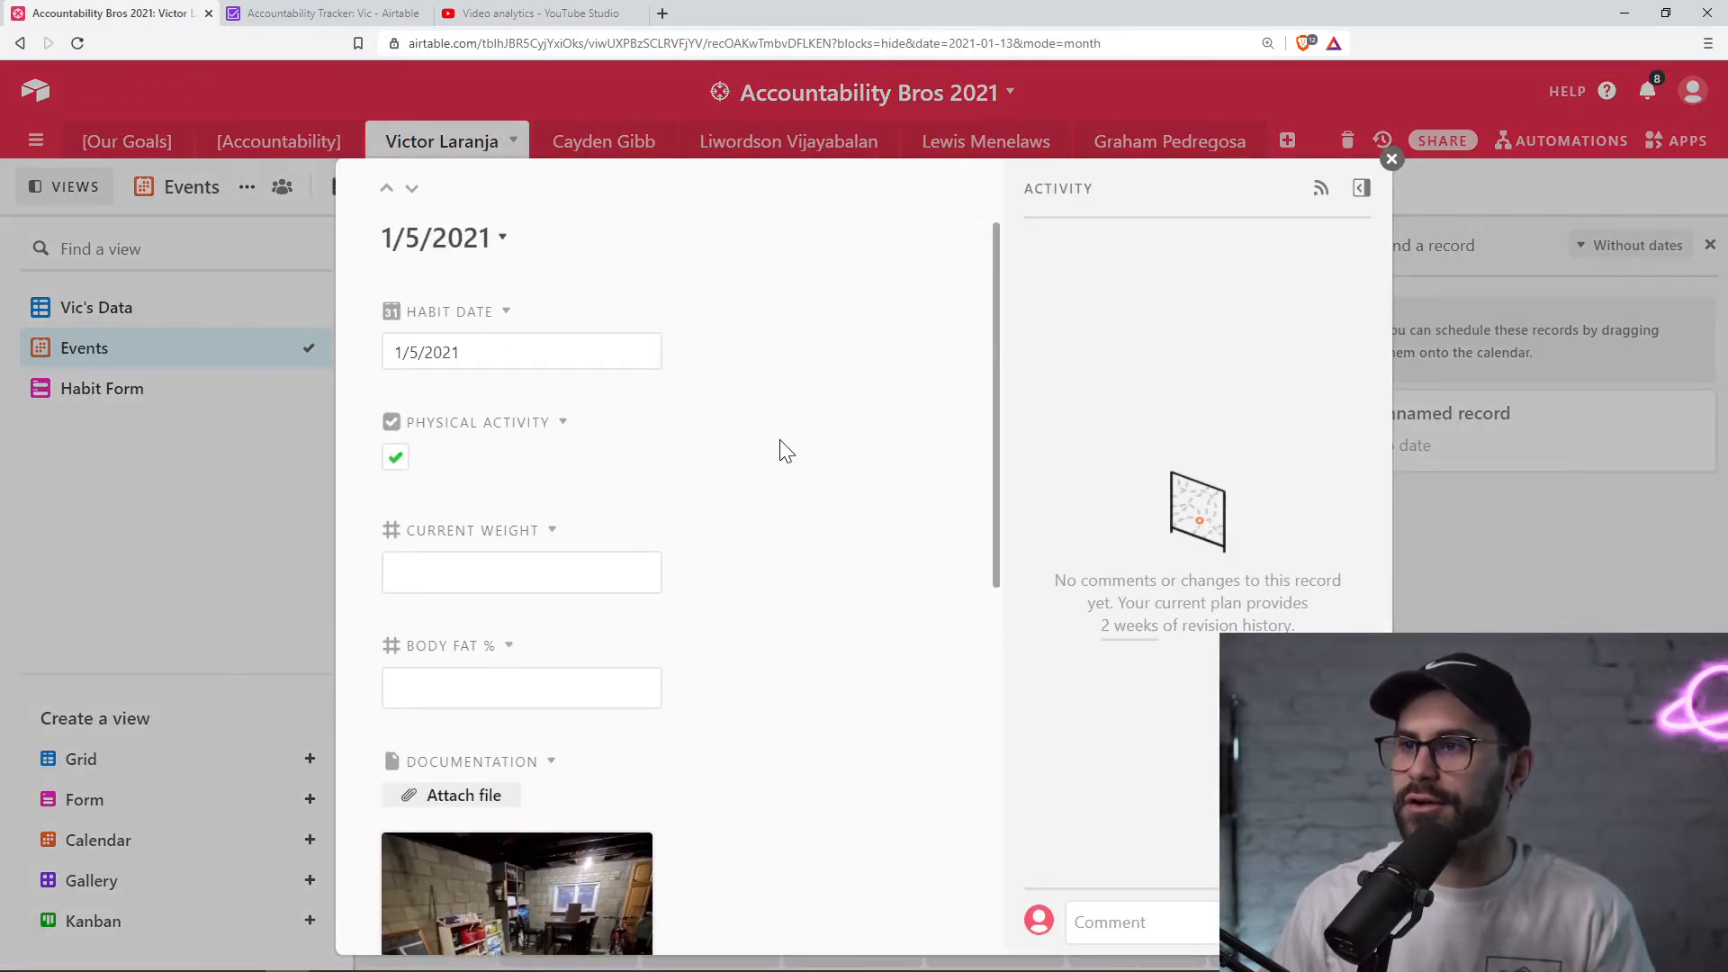
pyautogui.scroll(-1, 441, 352)
pyautogui.scroll(-6, 532, 390)
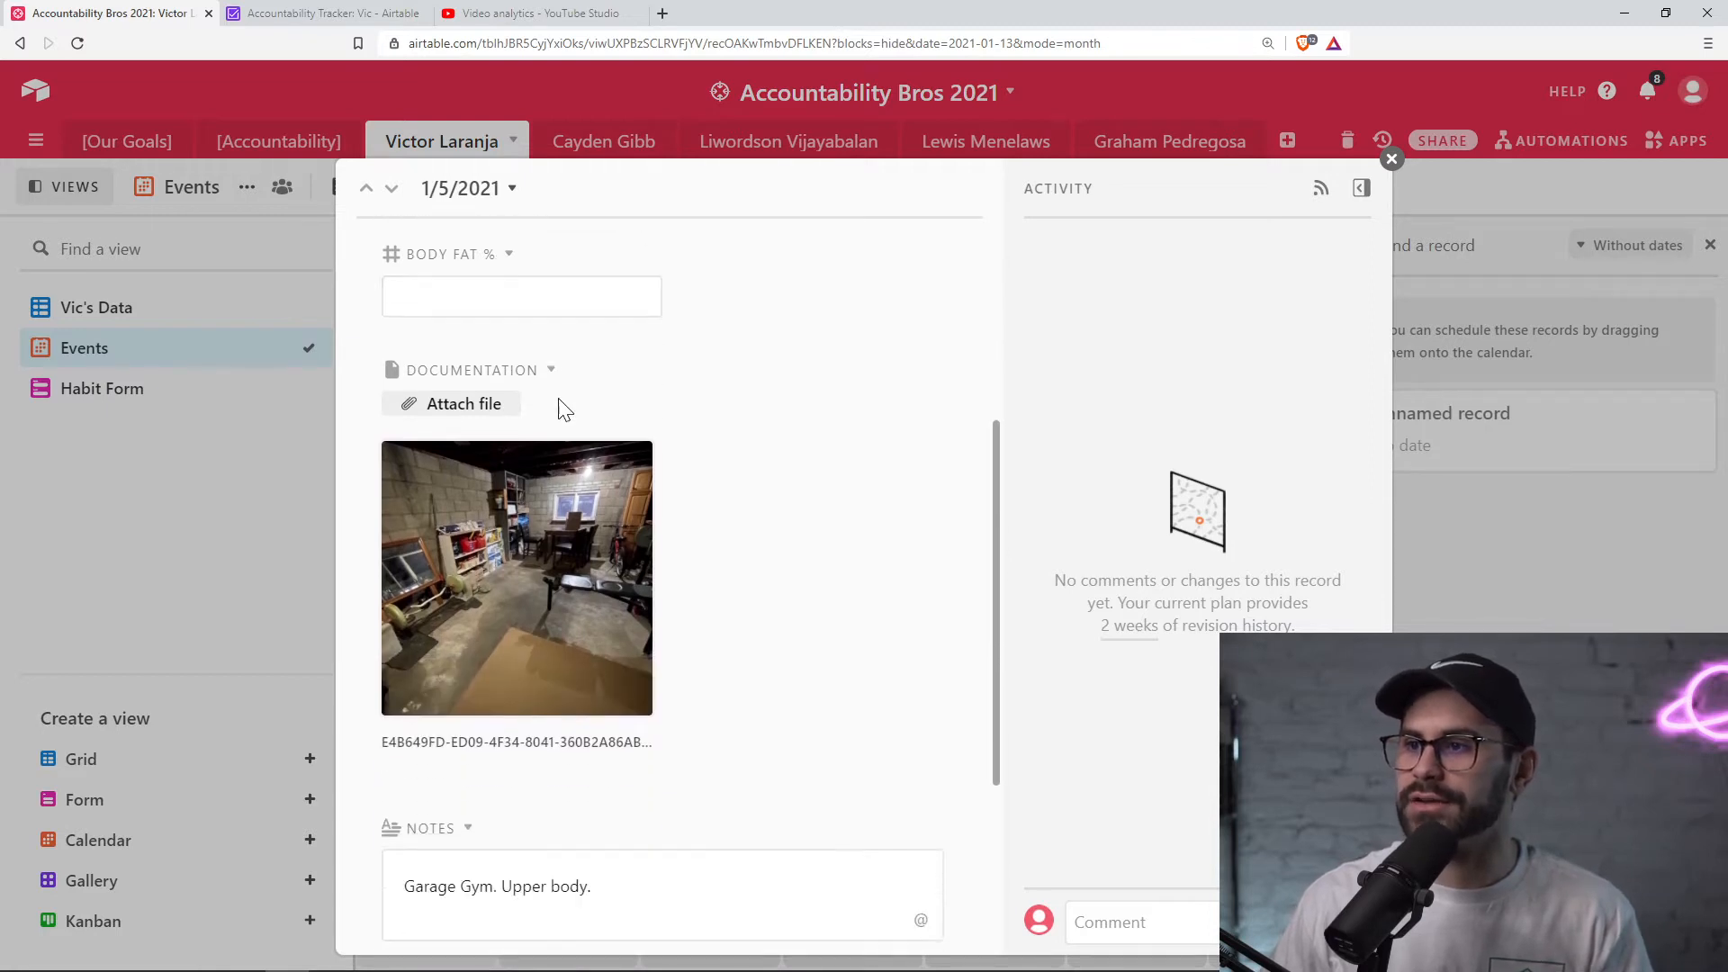
pyautogui.scroll(5, 676, 781)
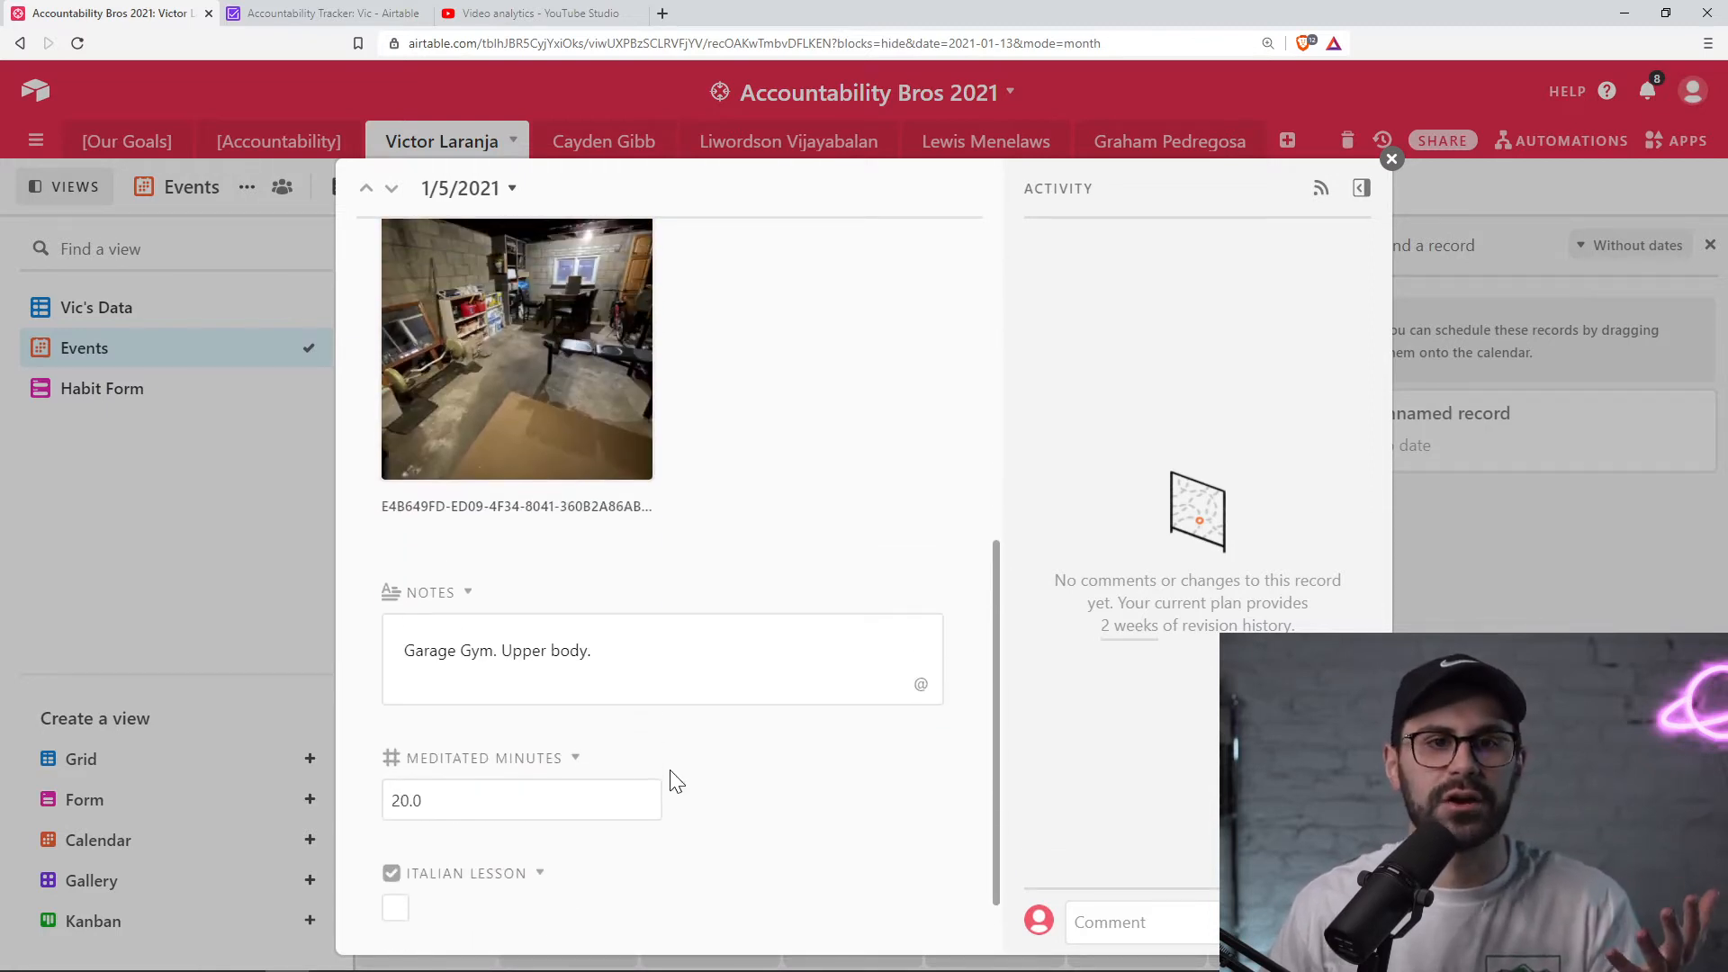
pyautogui.scroll(3, 824, 540)
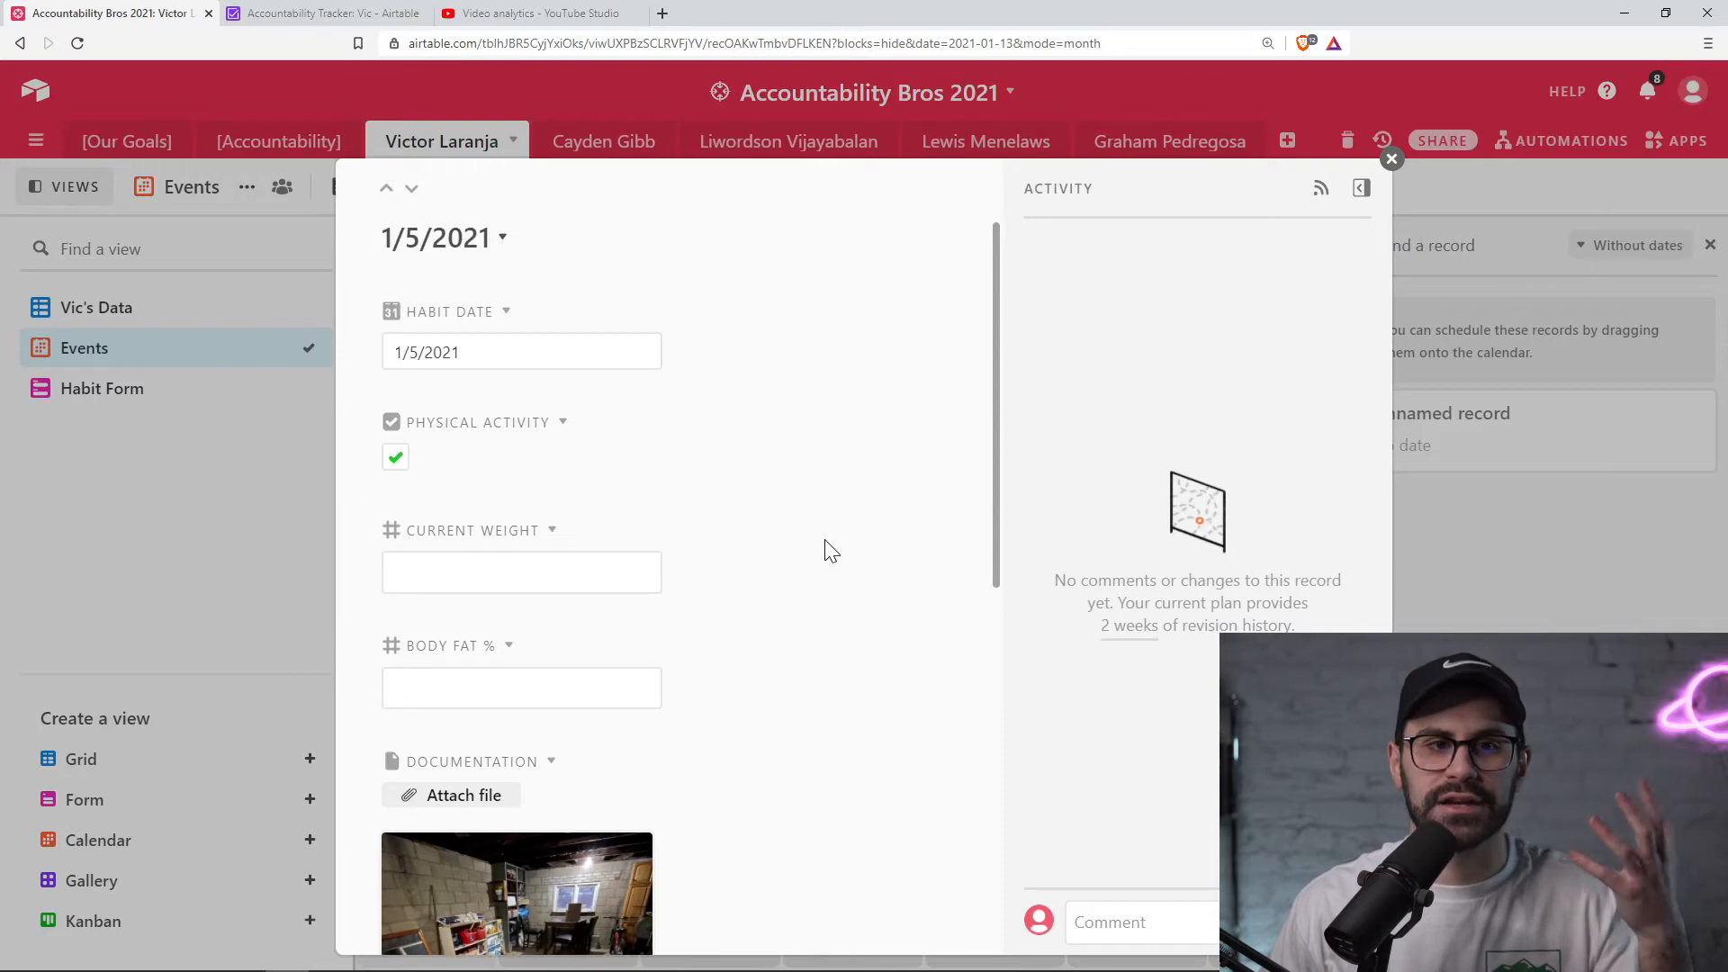
pyautogui.click(1392, 160)
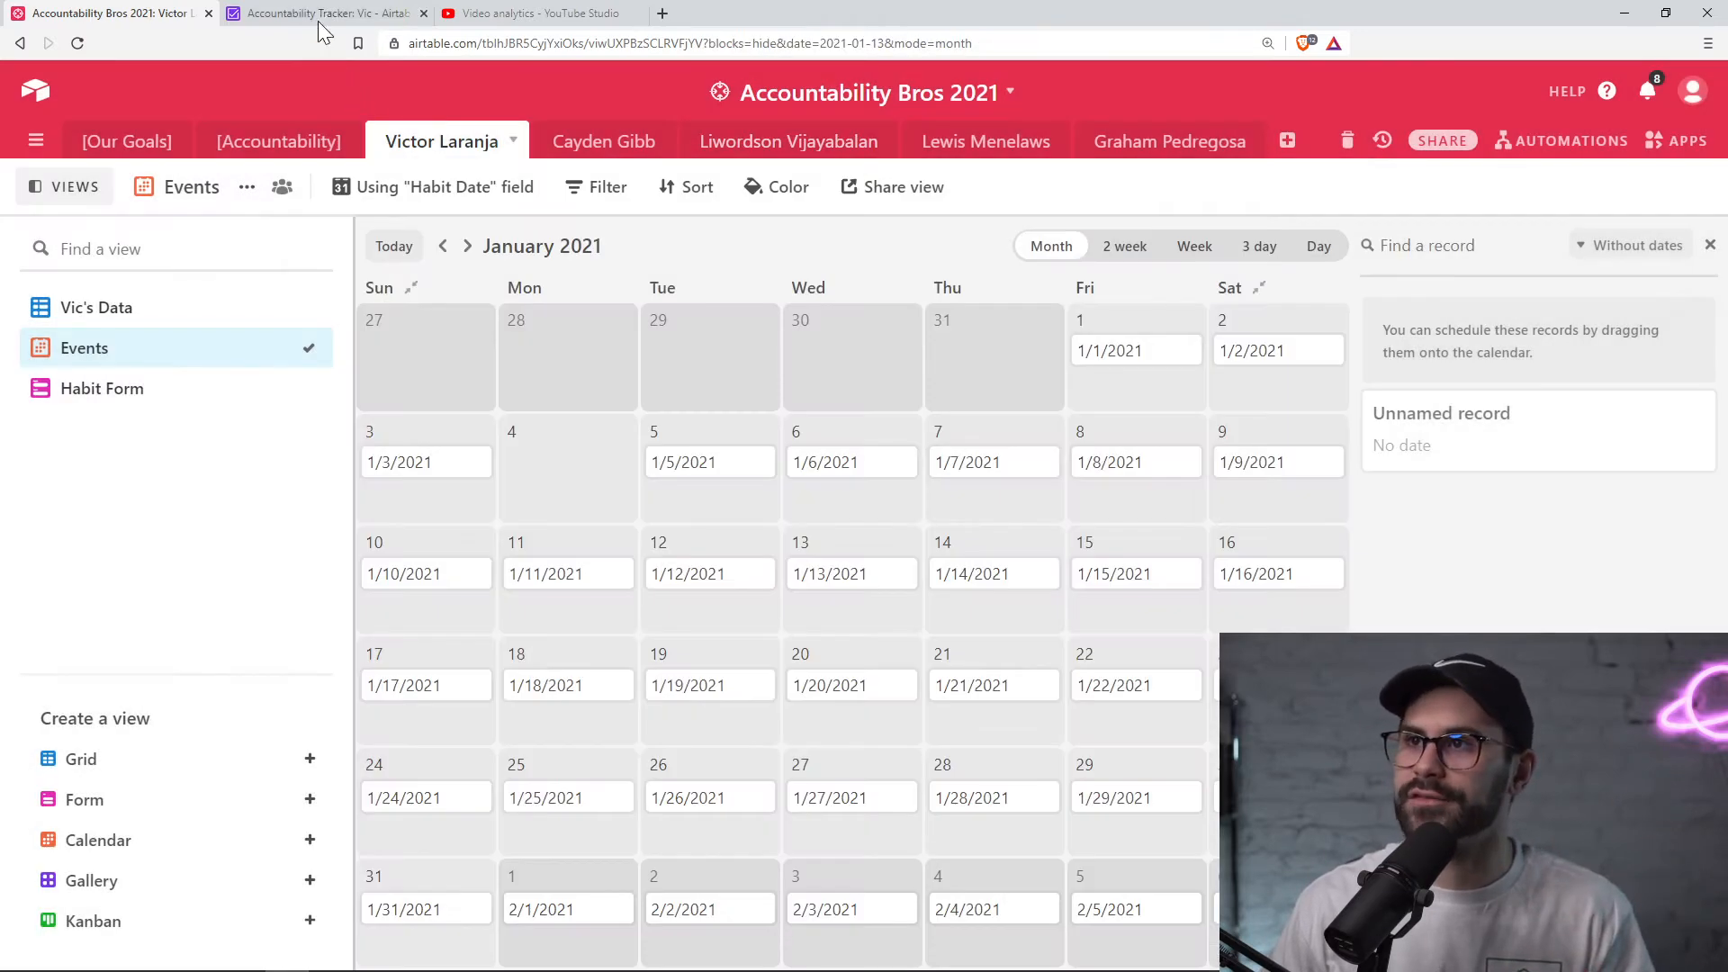
# - Back in the Accountability Tracker base, rename the primary Name field to Date and make it a Date field
pyautogui.click(317, 13)
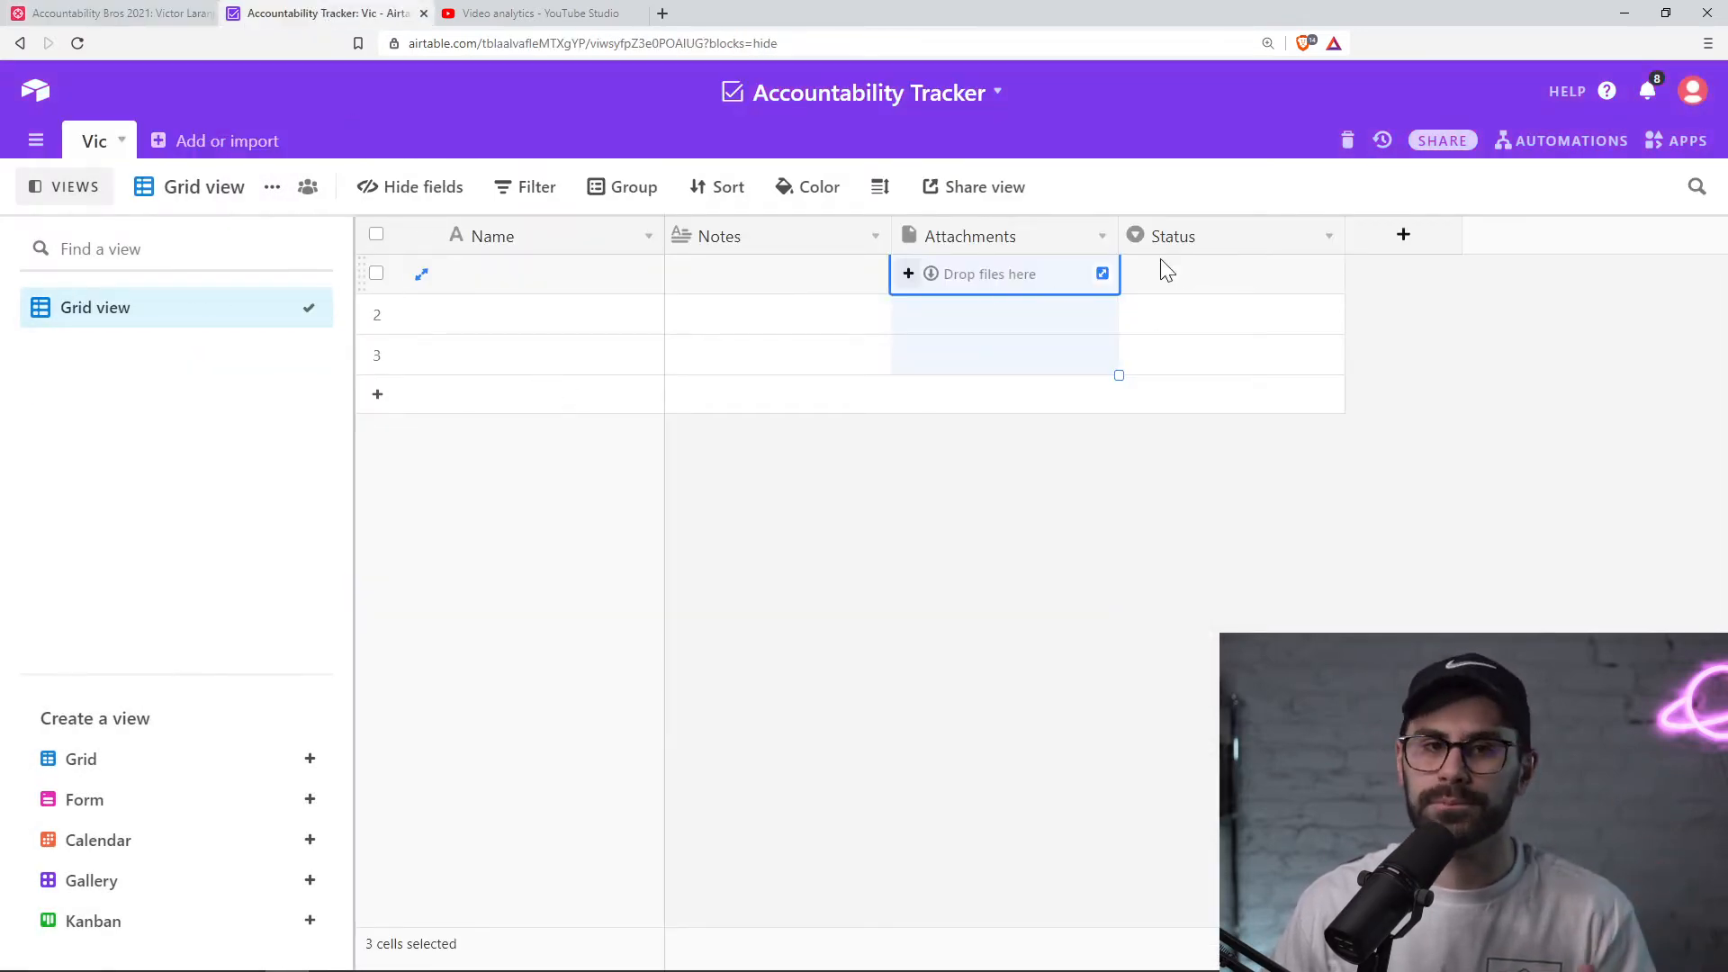
pyautogui.click(494, 479)
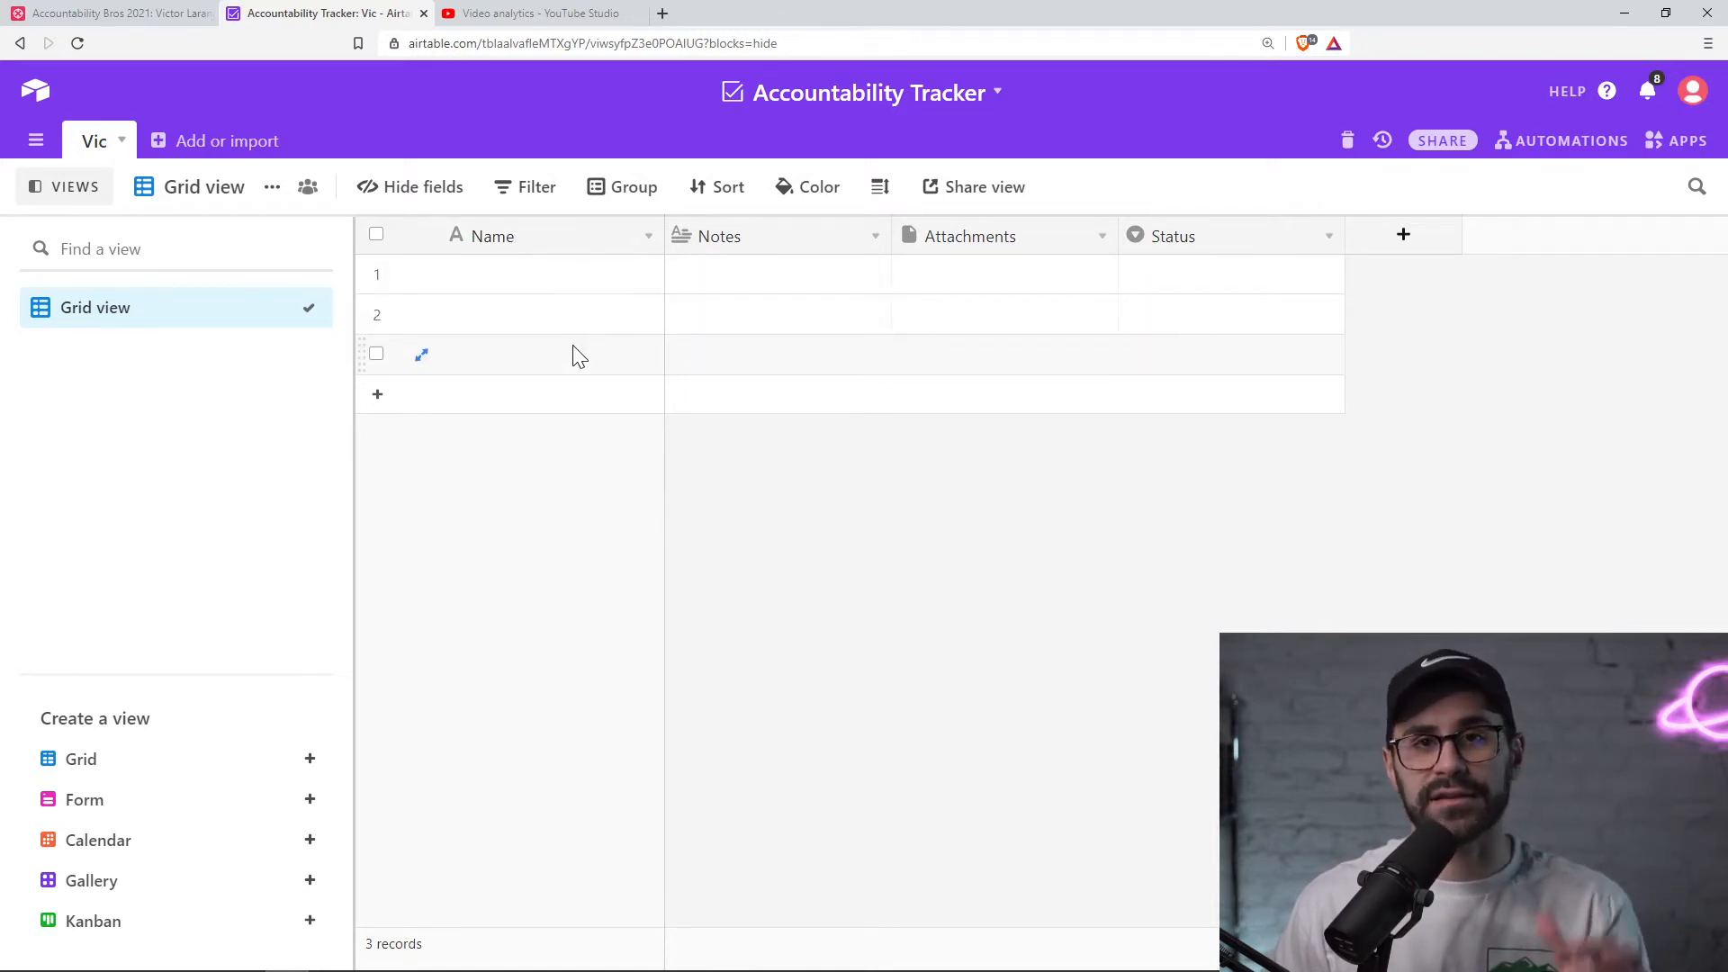
pyautogui.click(498, 245)
pyautogui.doubleClick(500, 247)
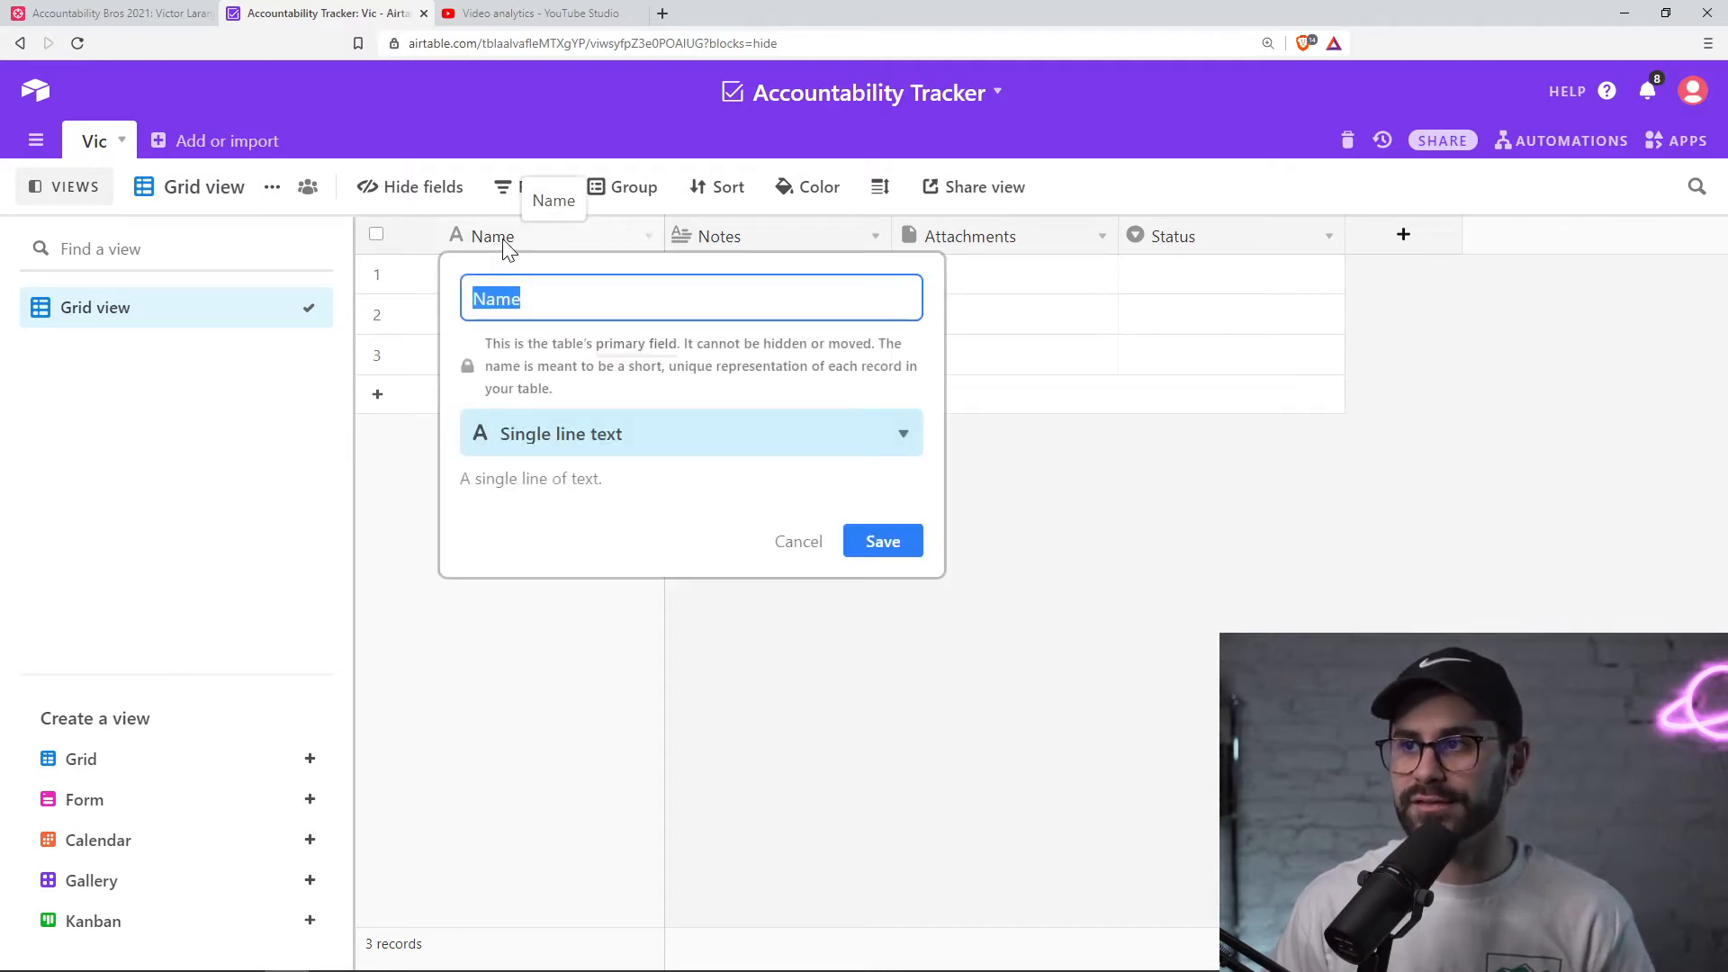
pyautogui.write('Dat')
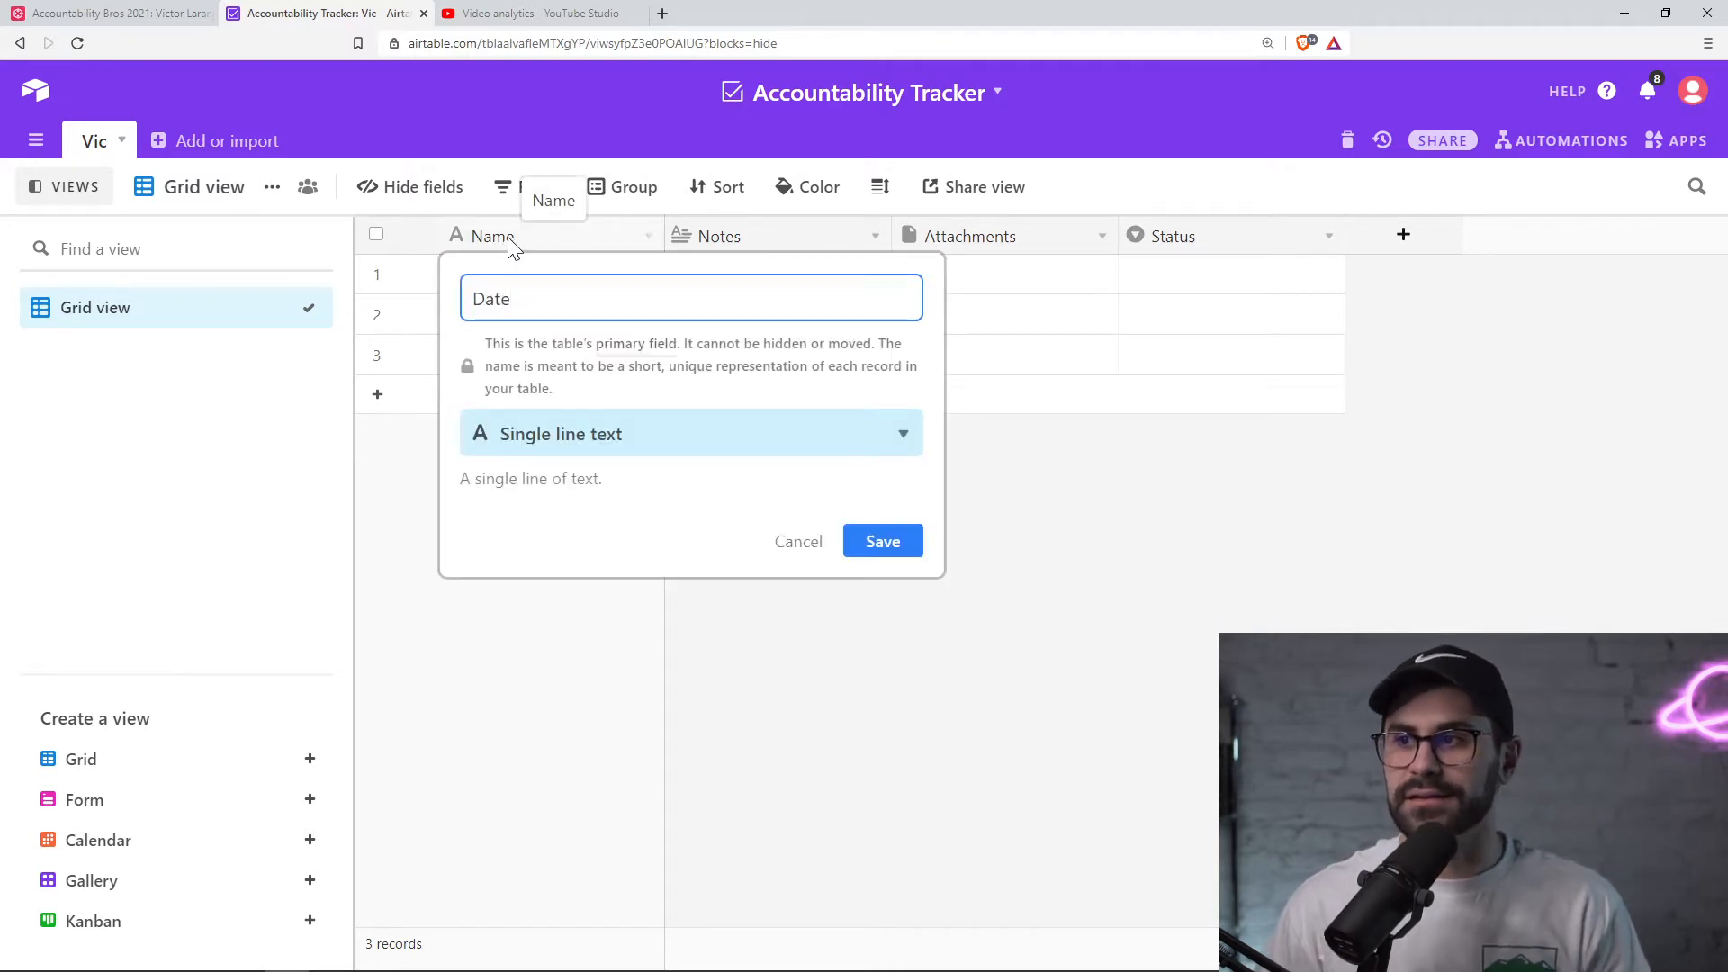
pyautogui.click(576, 447)
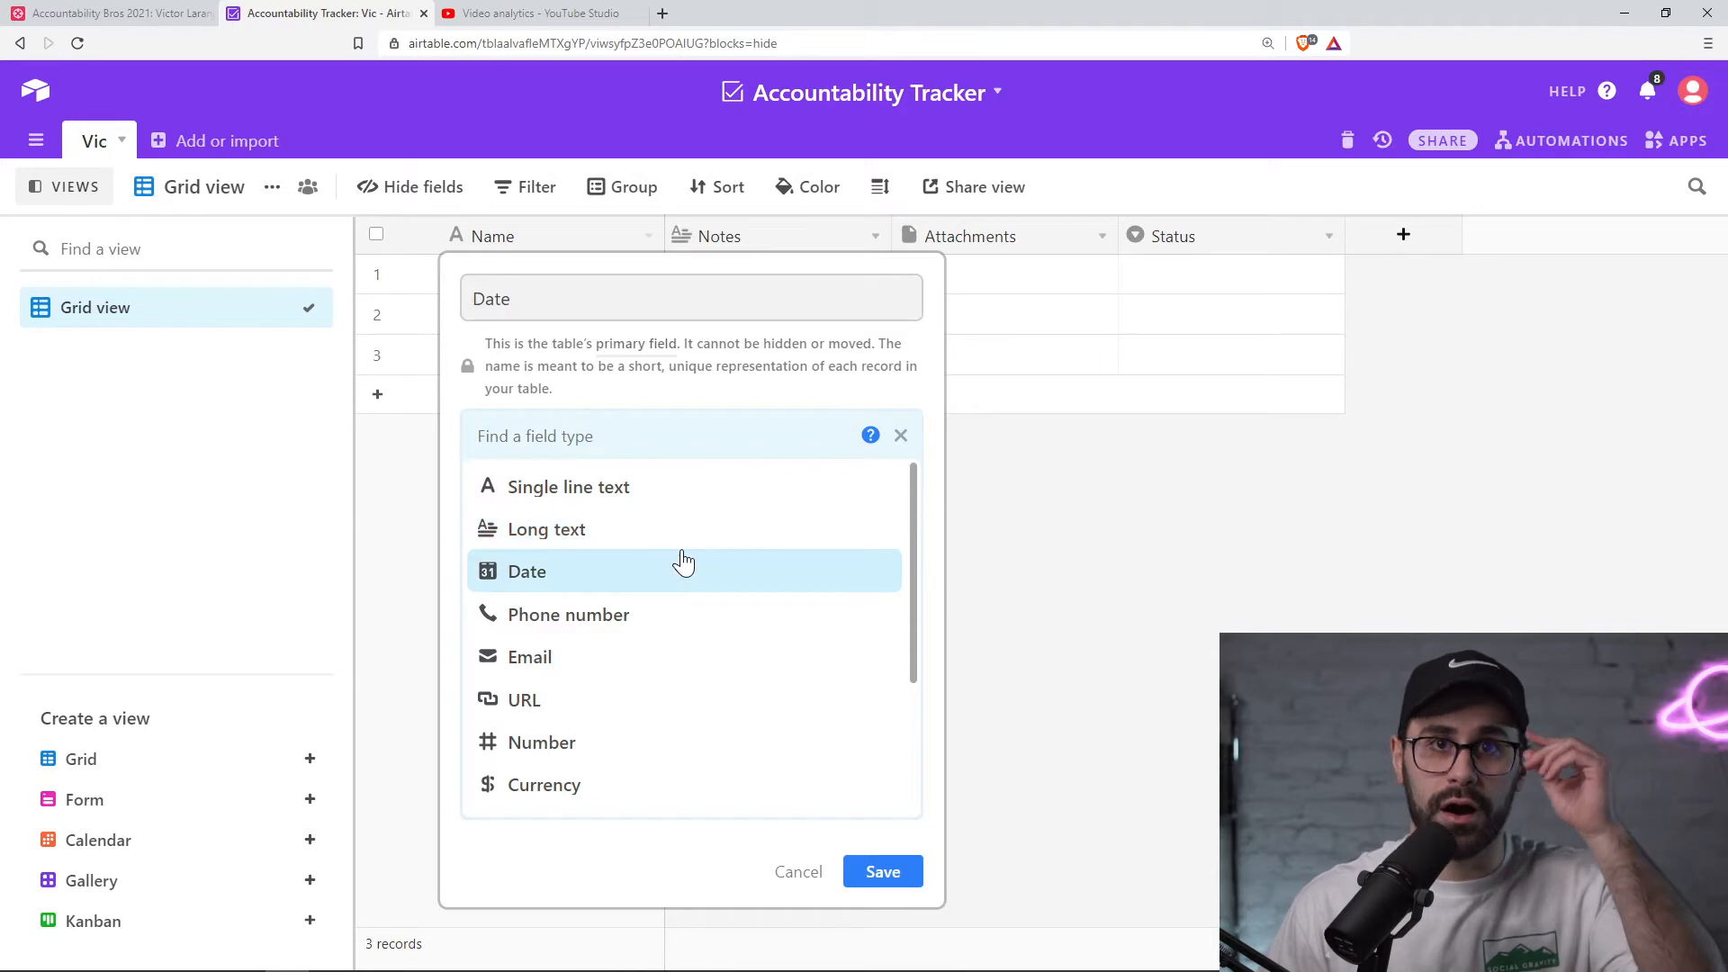
pyautogui.click(604, 576)
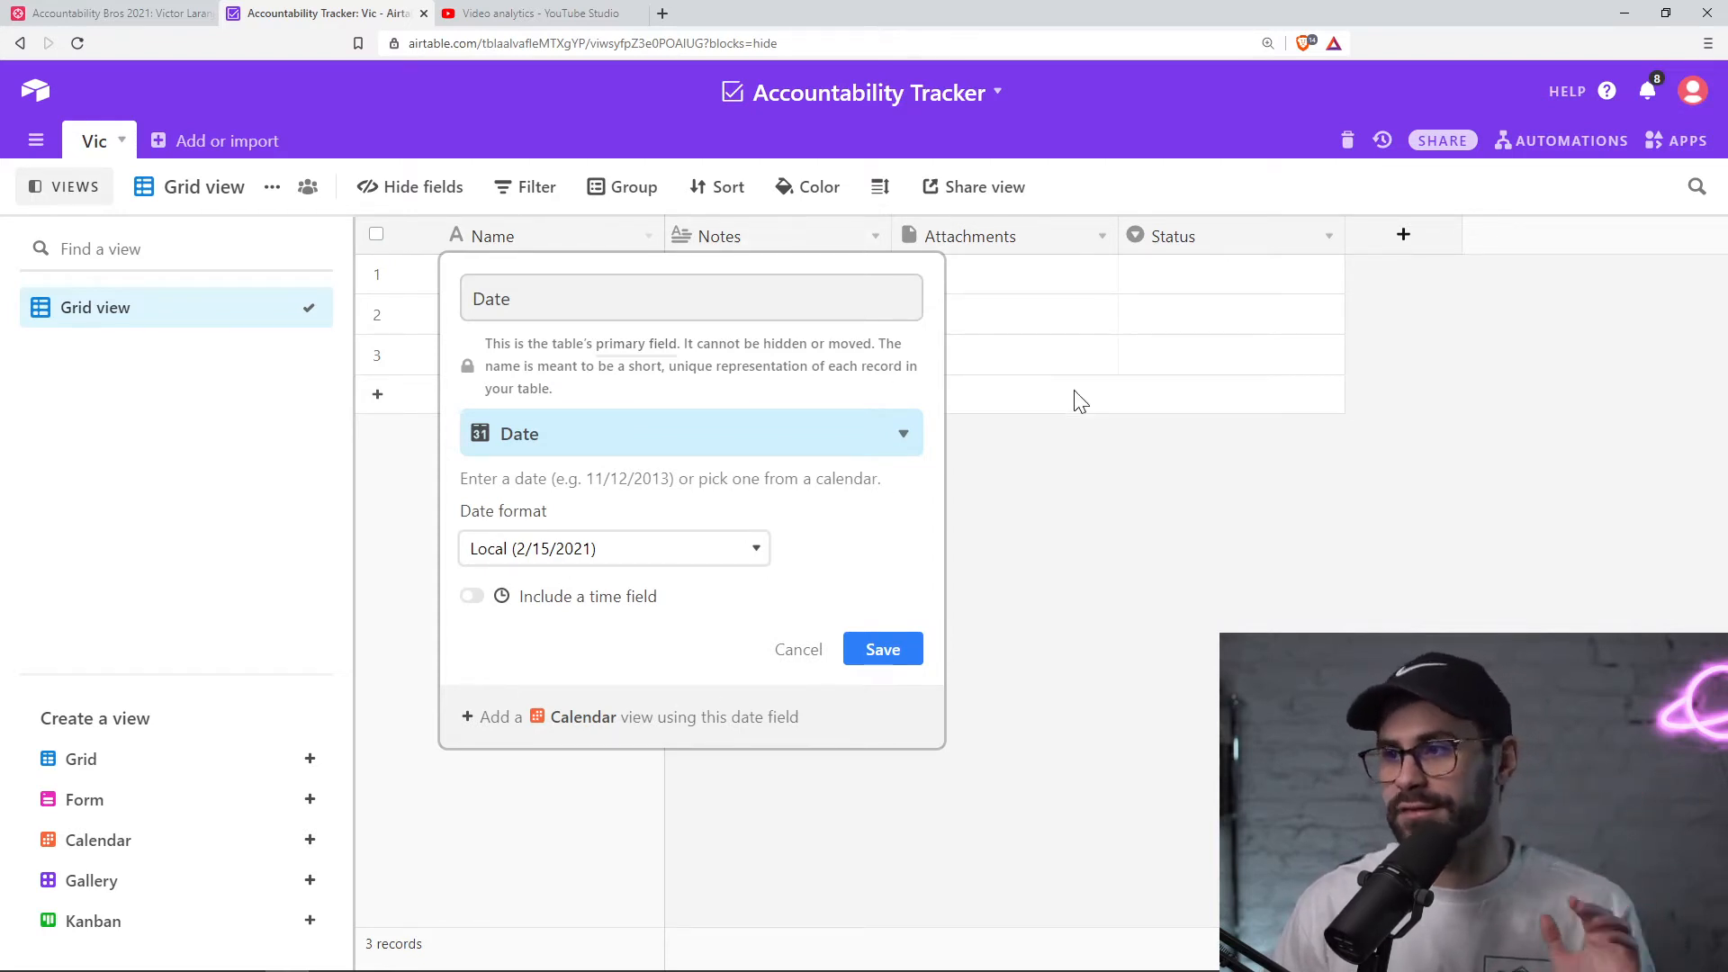
pyautogui.click(881, 660)
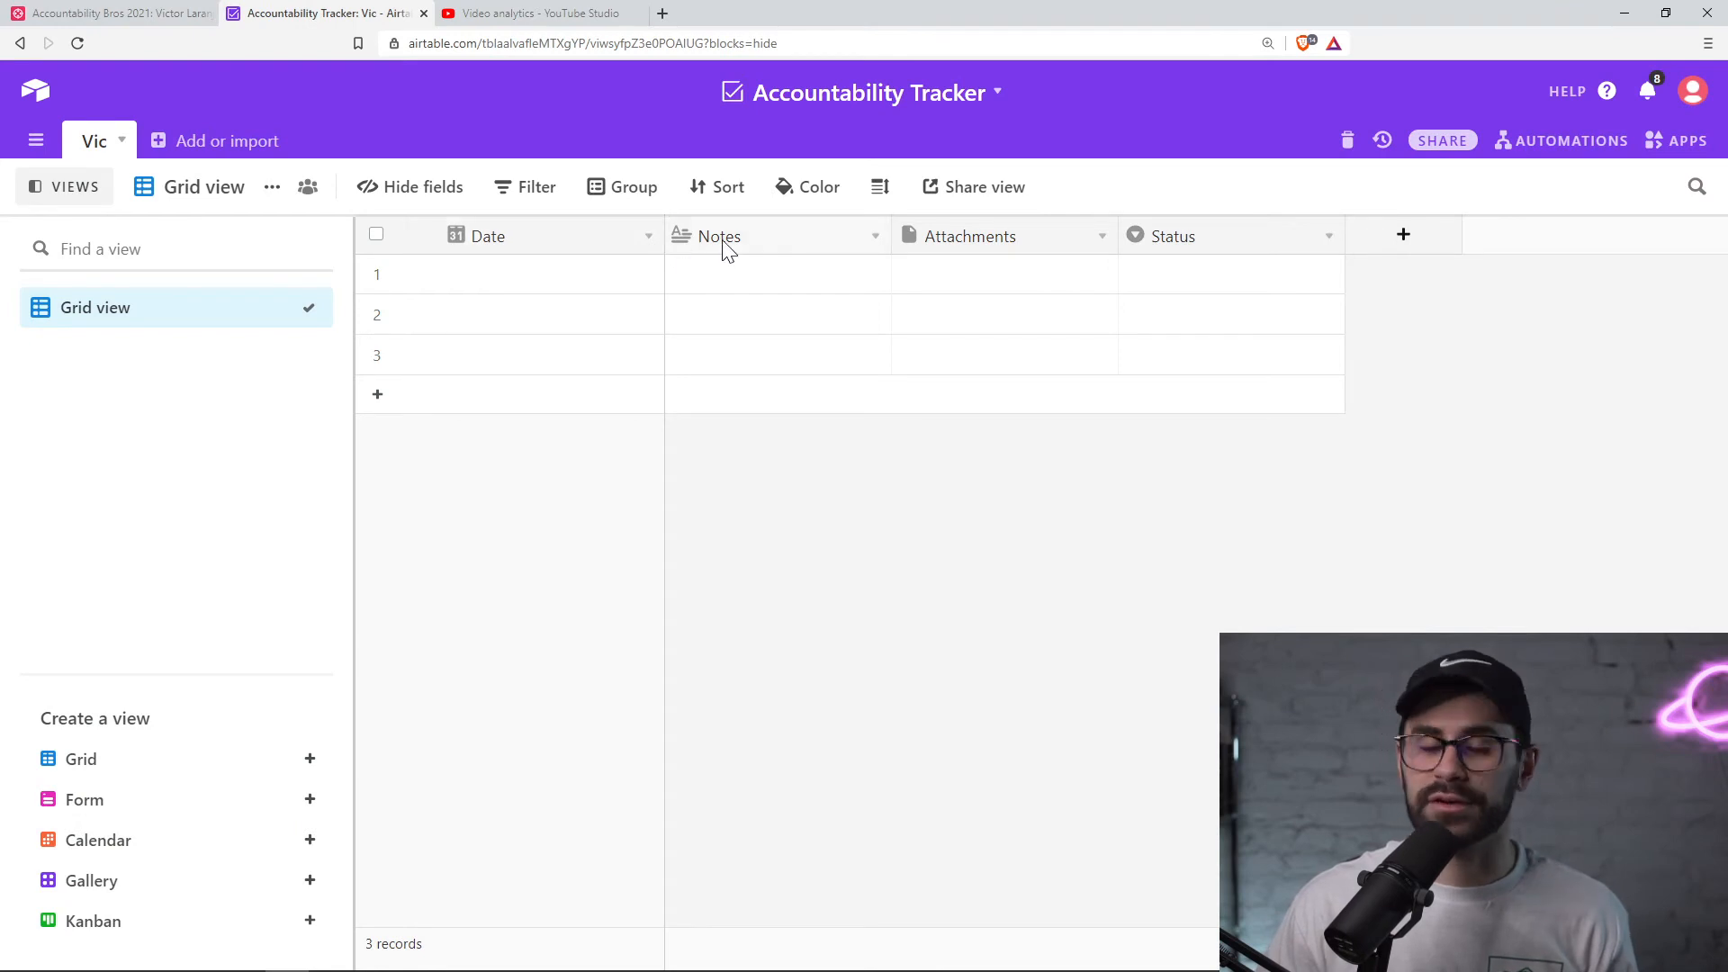
# - Rename the Notes field to Meditation and change its type to Checkbox
pyautogui.doubleClick(724, 243)
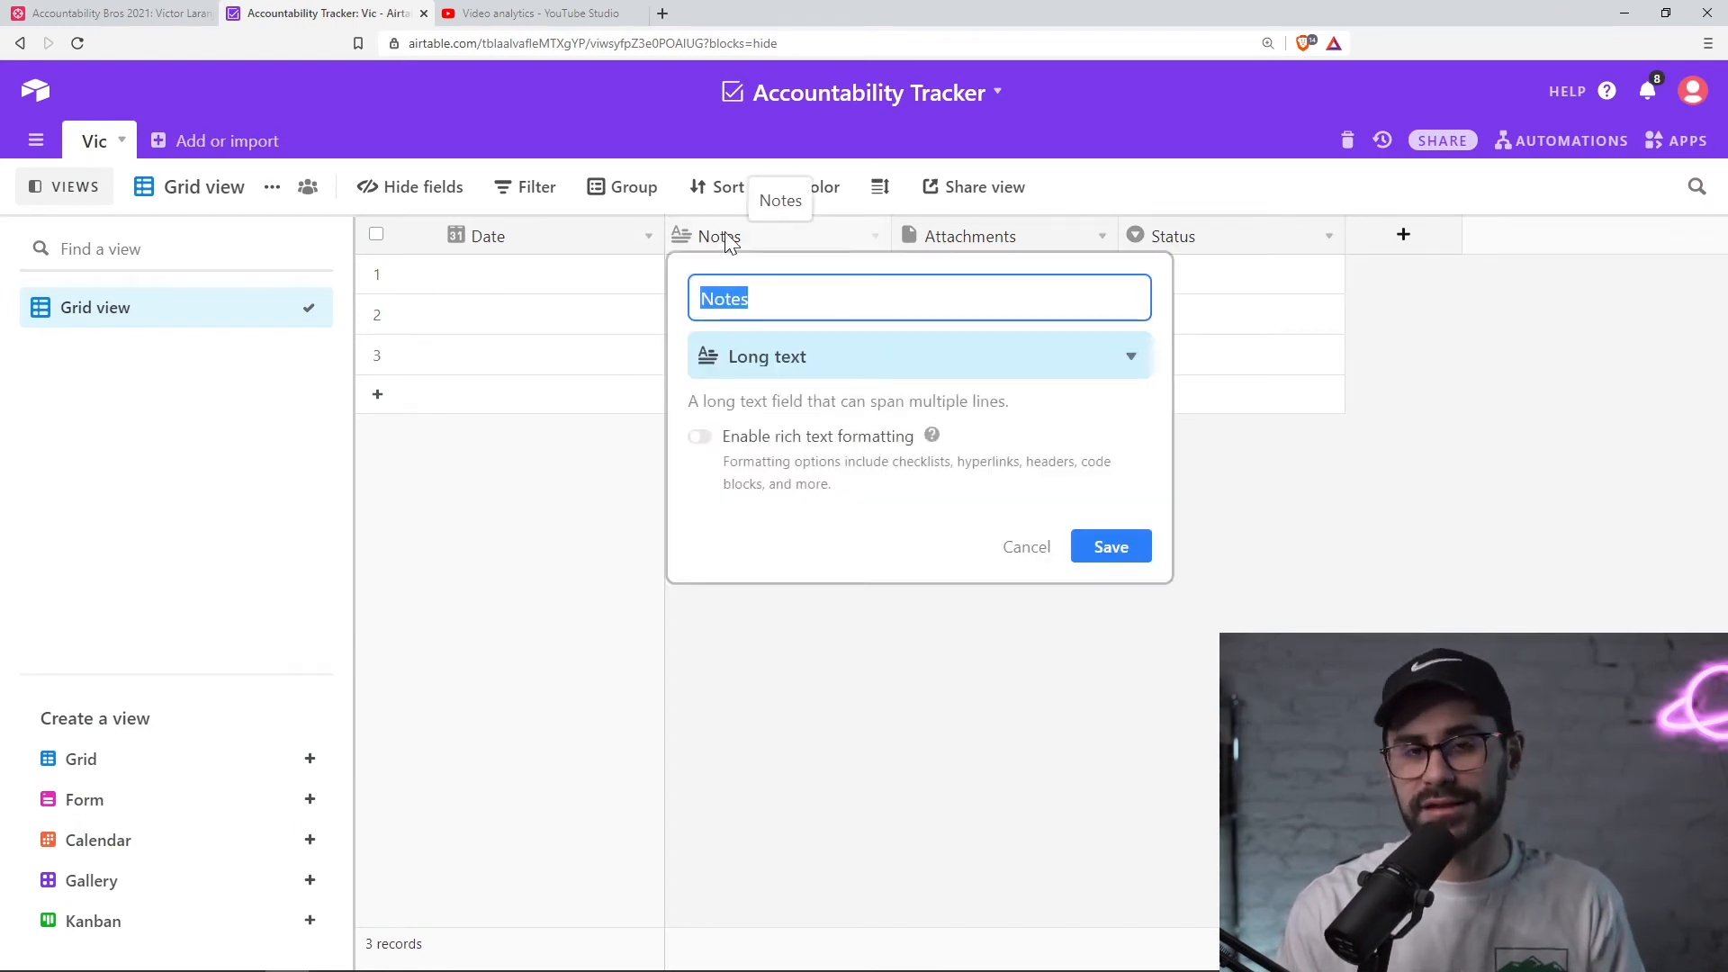
pyautogui.write('Meditation')
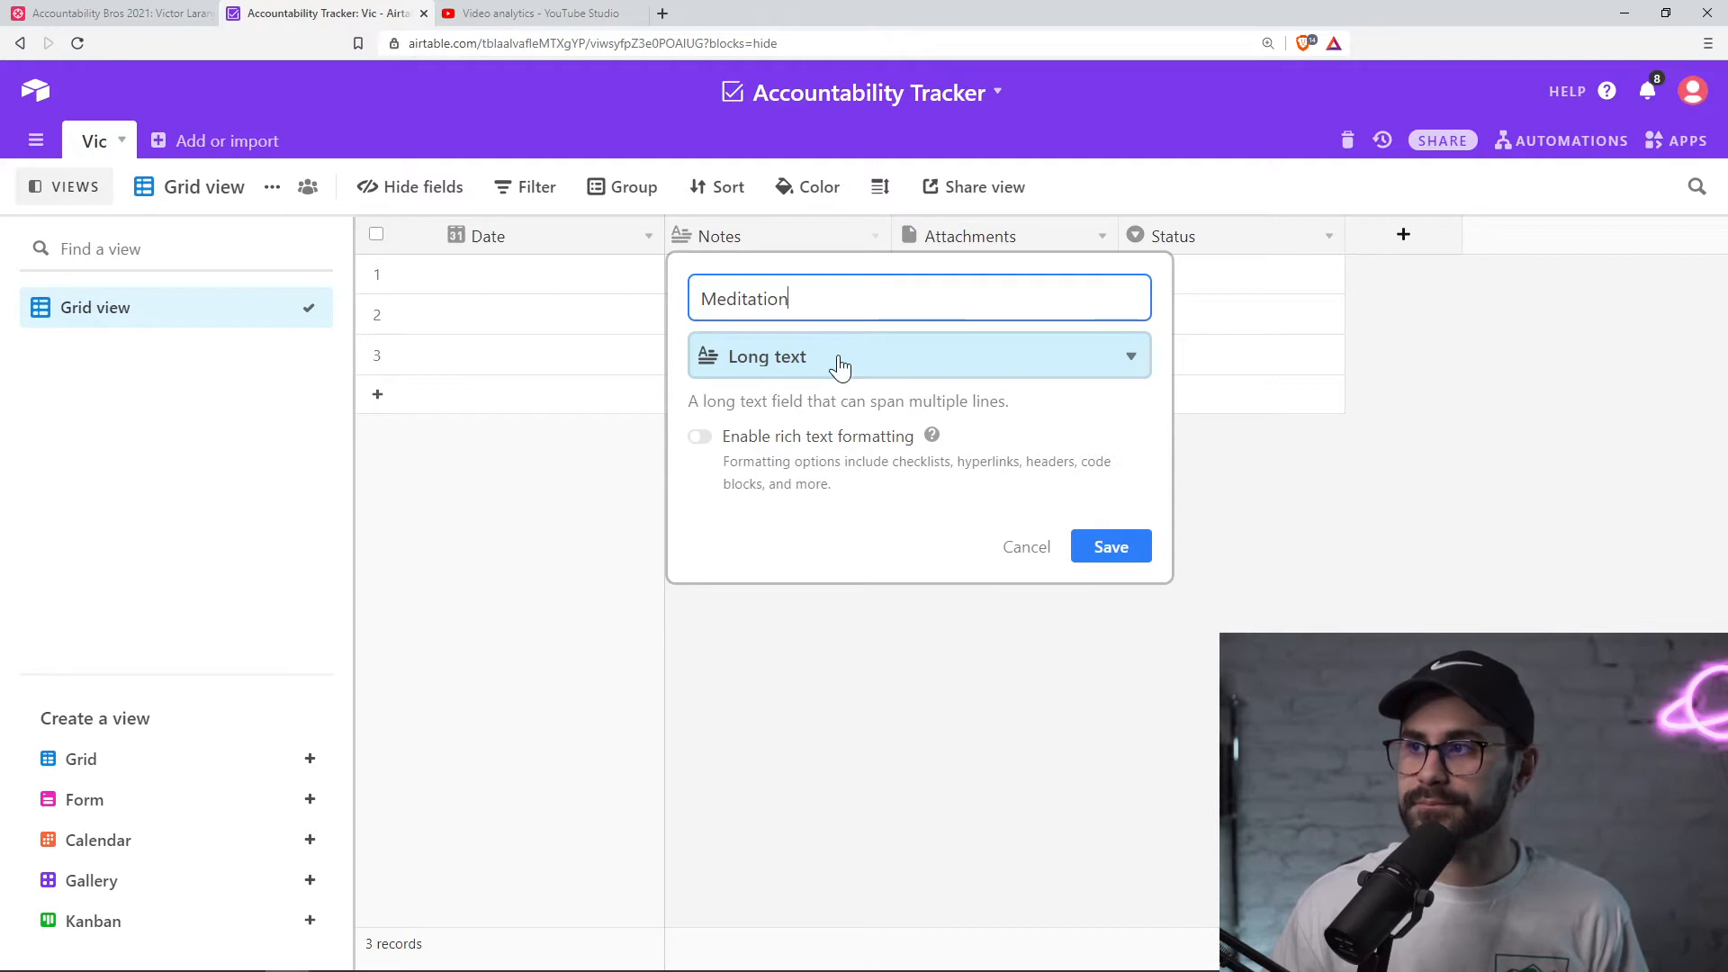
pyautogui.click(799, 368)
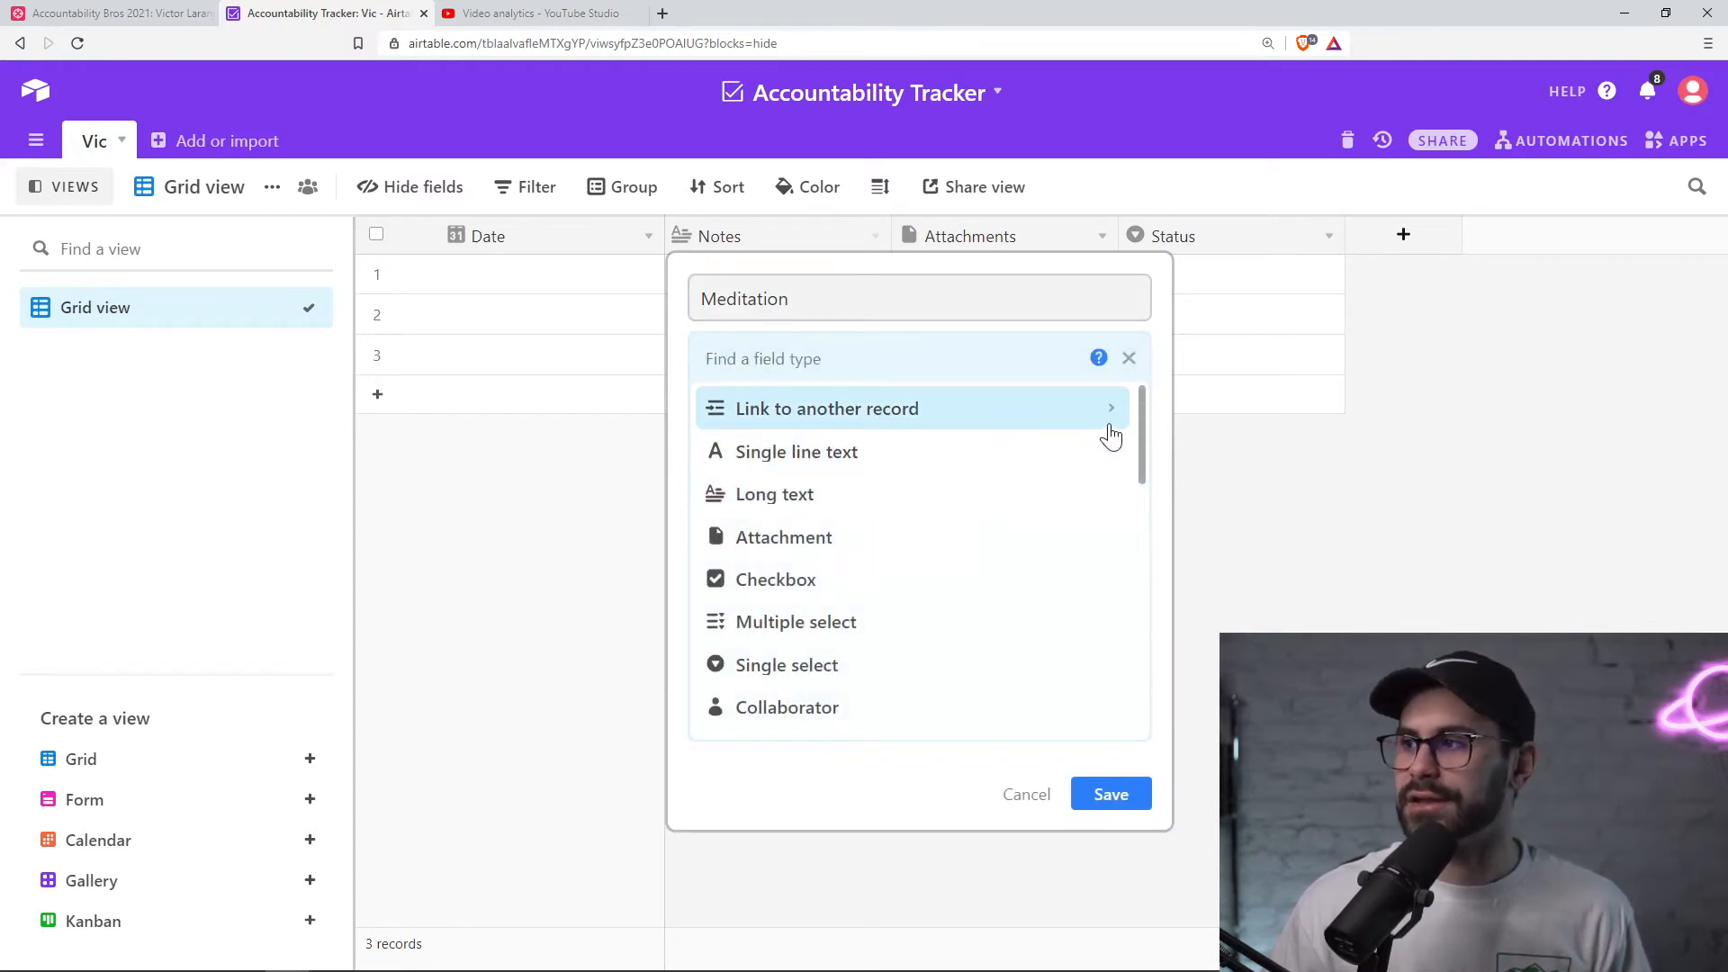
pyautogui.moveTo(1143, 415)
pyautogui.mouseDown()
pyautogui.moveTo(1120, 677)
pyautogui.moveTo(1139, 410)
pyautogui.mouseUp()
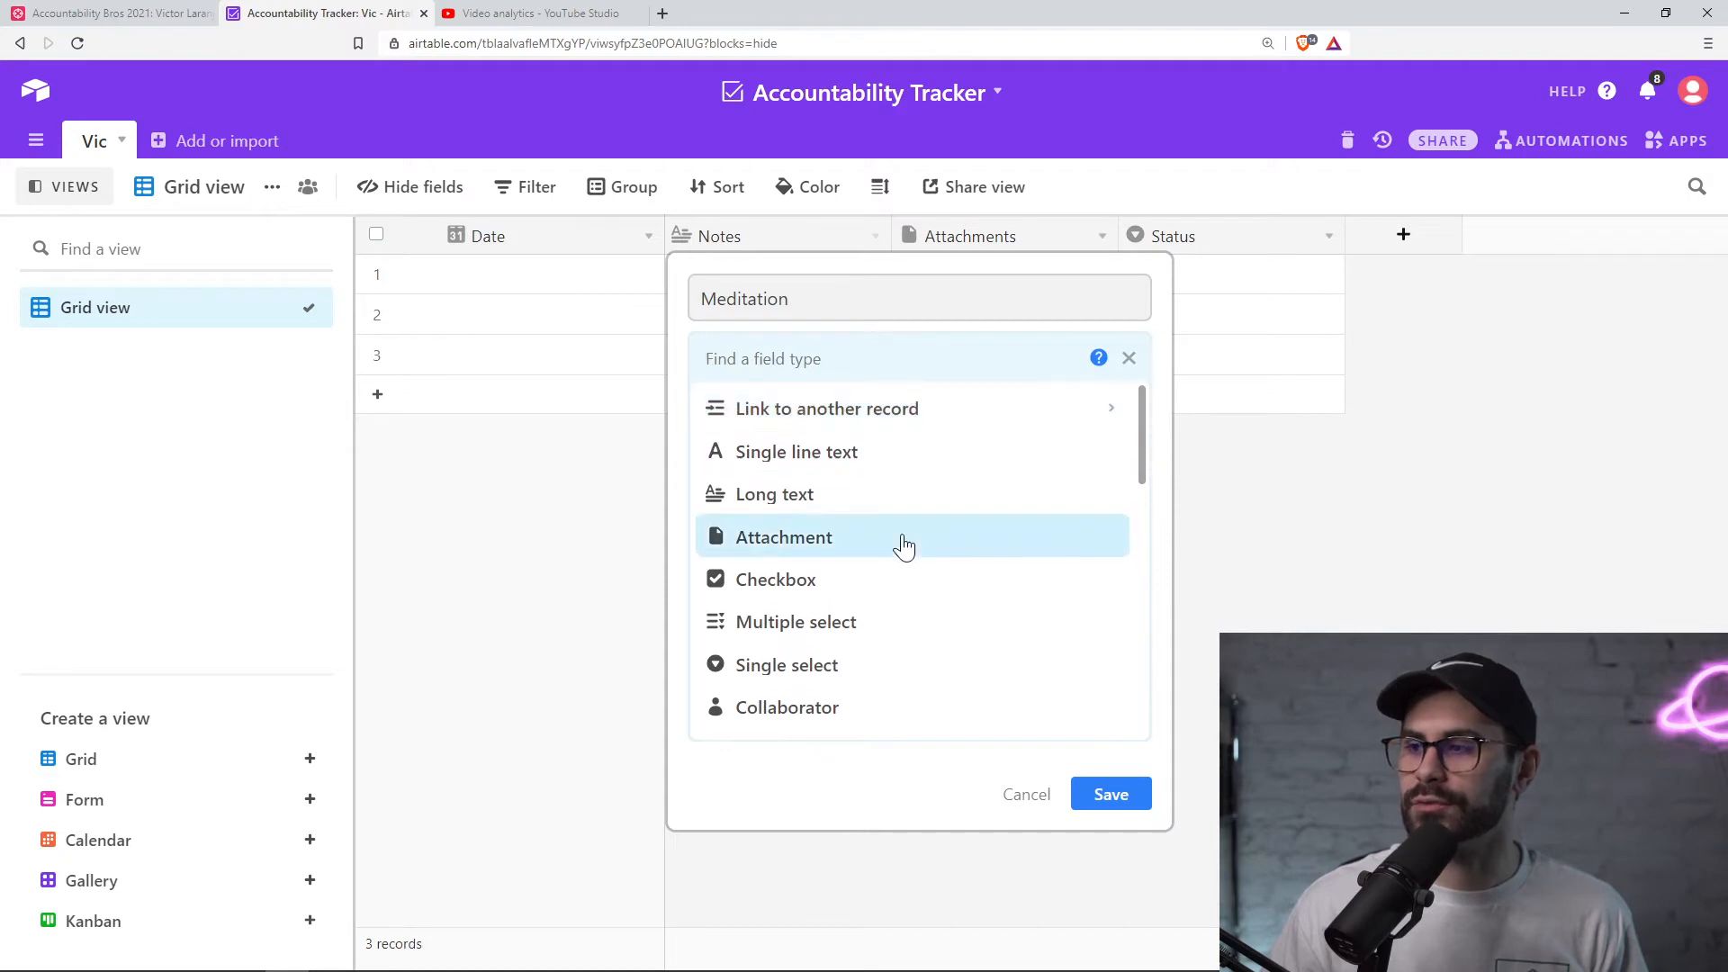
pyautogui.click(798, 595)
pyautogui.click(1092, 524)
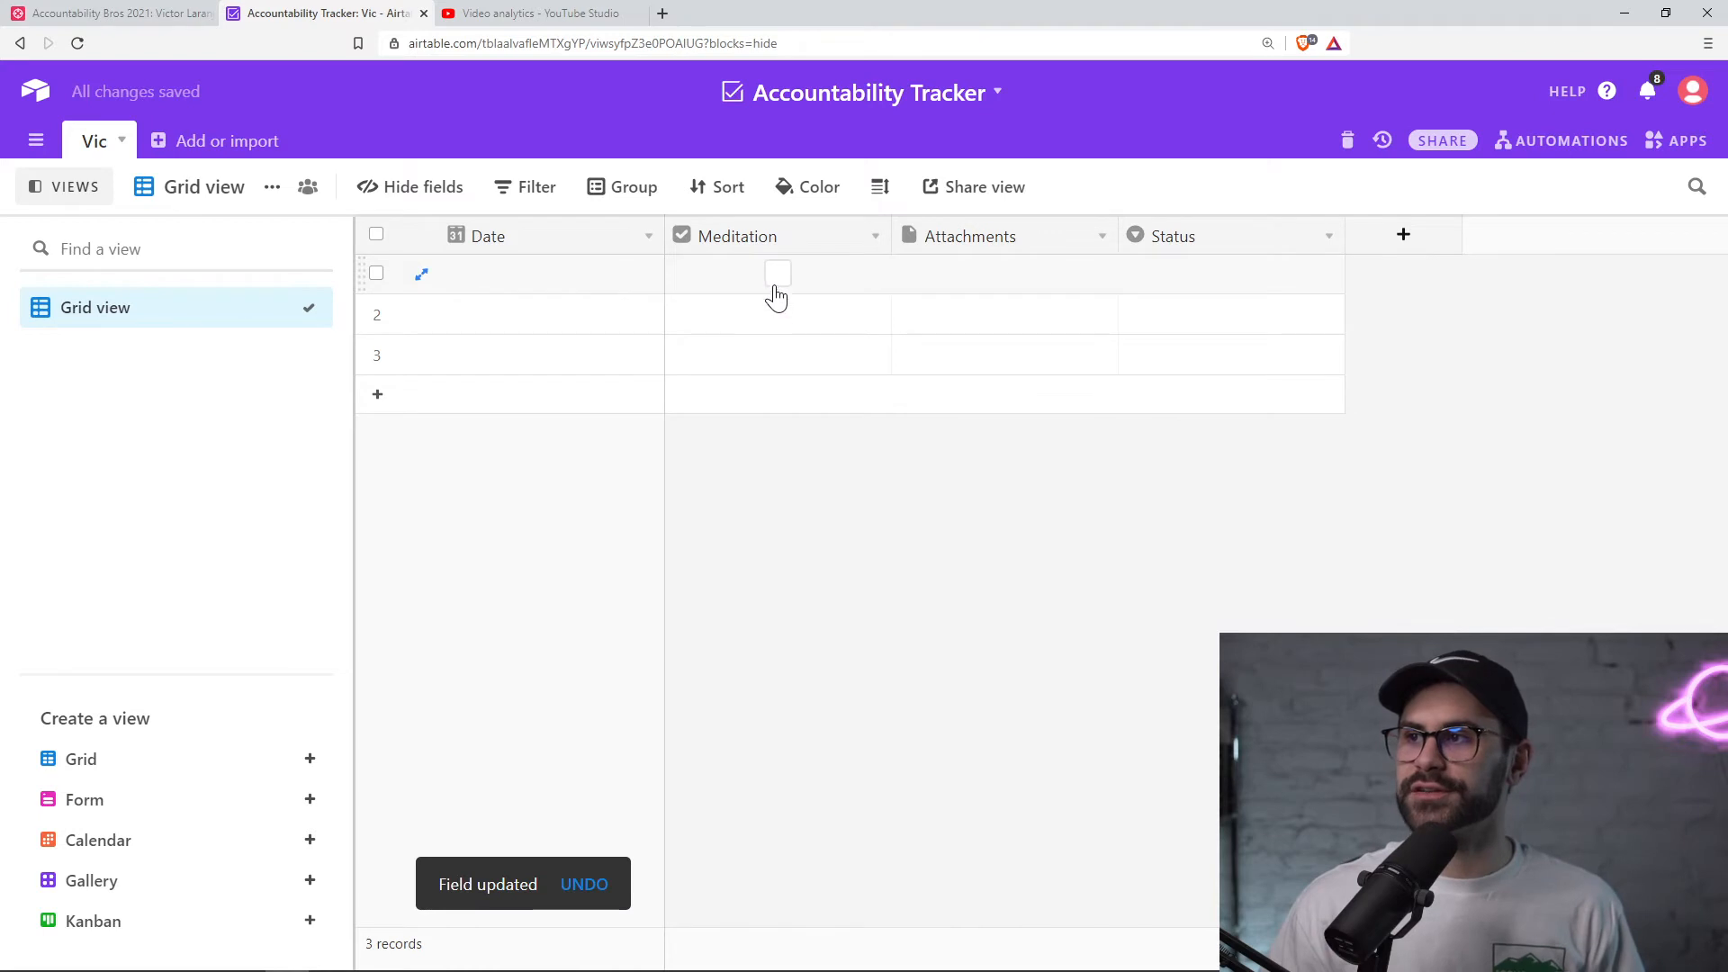
# - Set the Meditation column's summary to Checked, trying it with temporary ticks in records 2 and 3
pyautogui.click(778, 355)
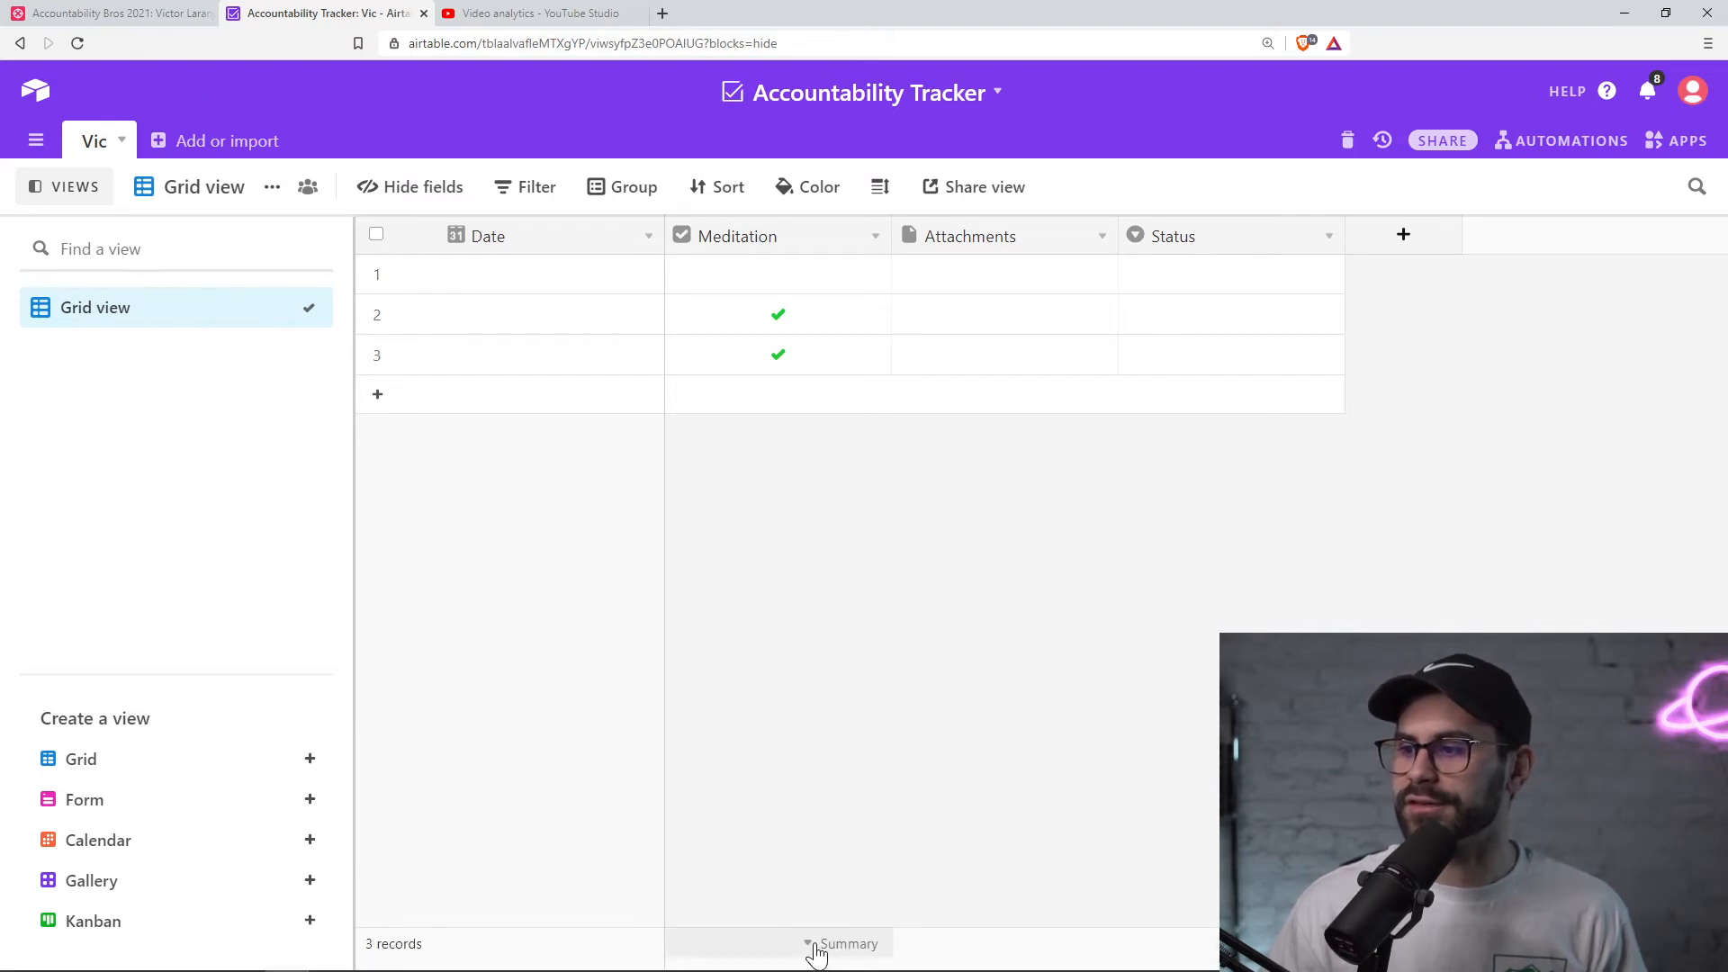
pyautogui.click(810, 947)
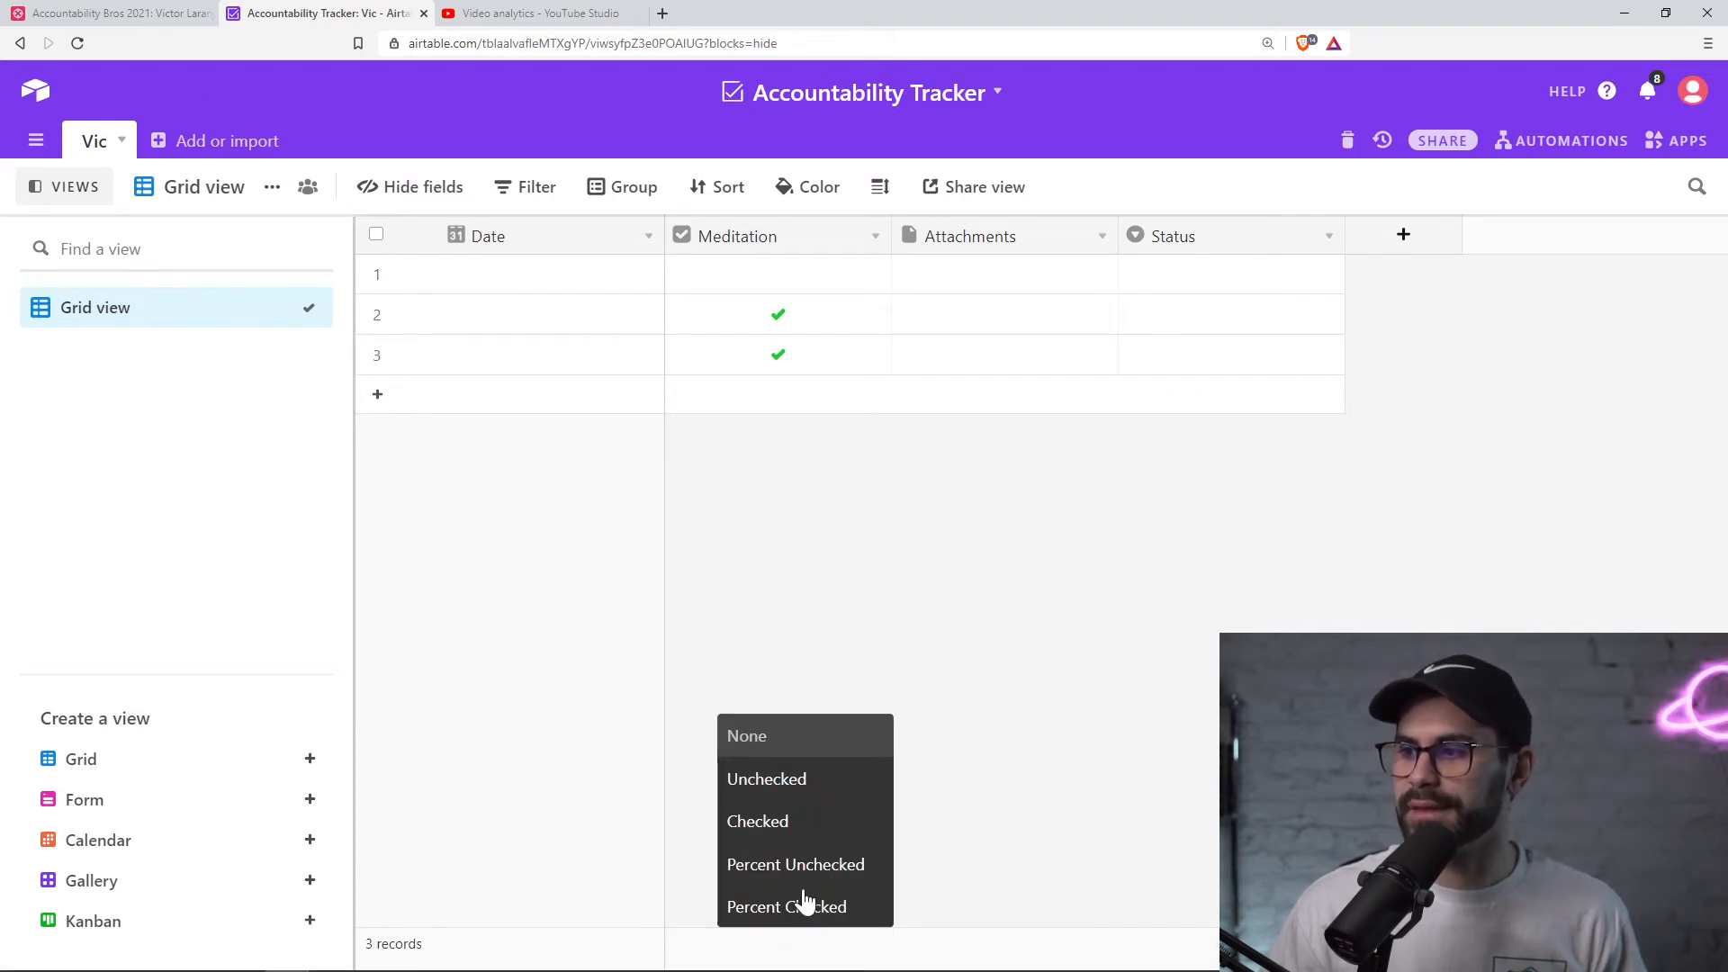
pyautogui.click(792, 819)
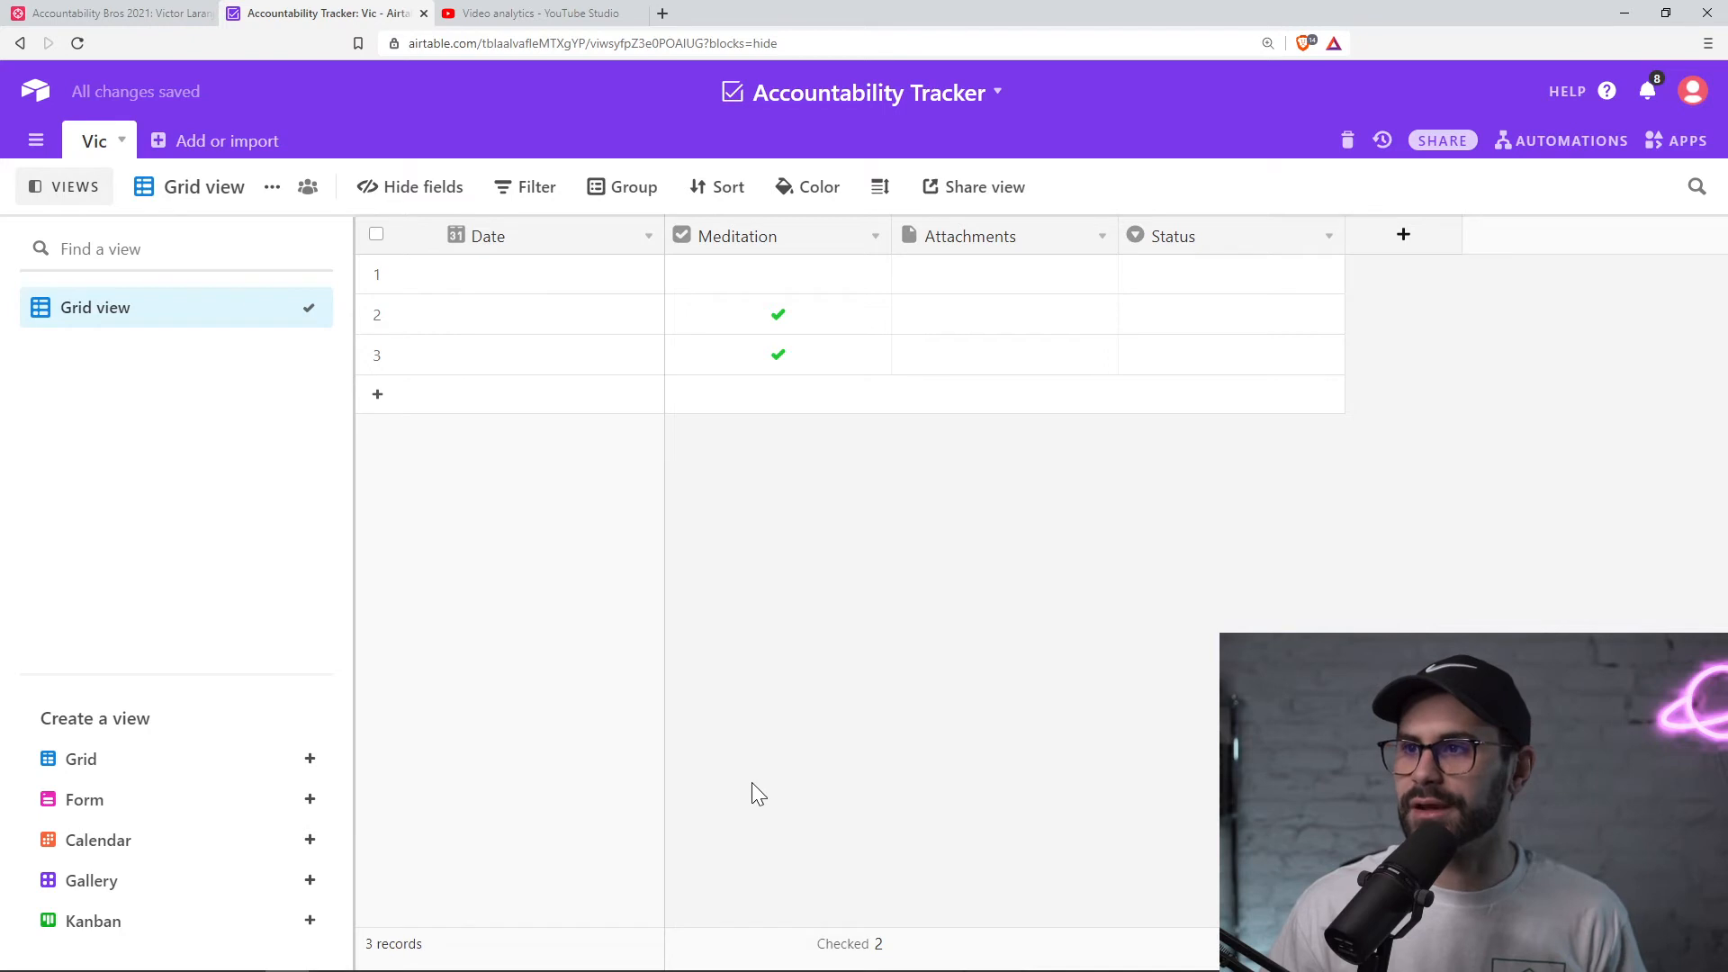
pyautogui.click(778, 355)
pyautogui.click(779, 314)
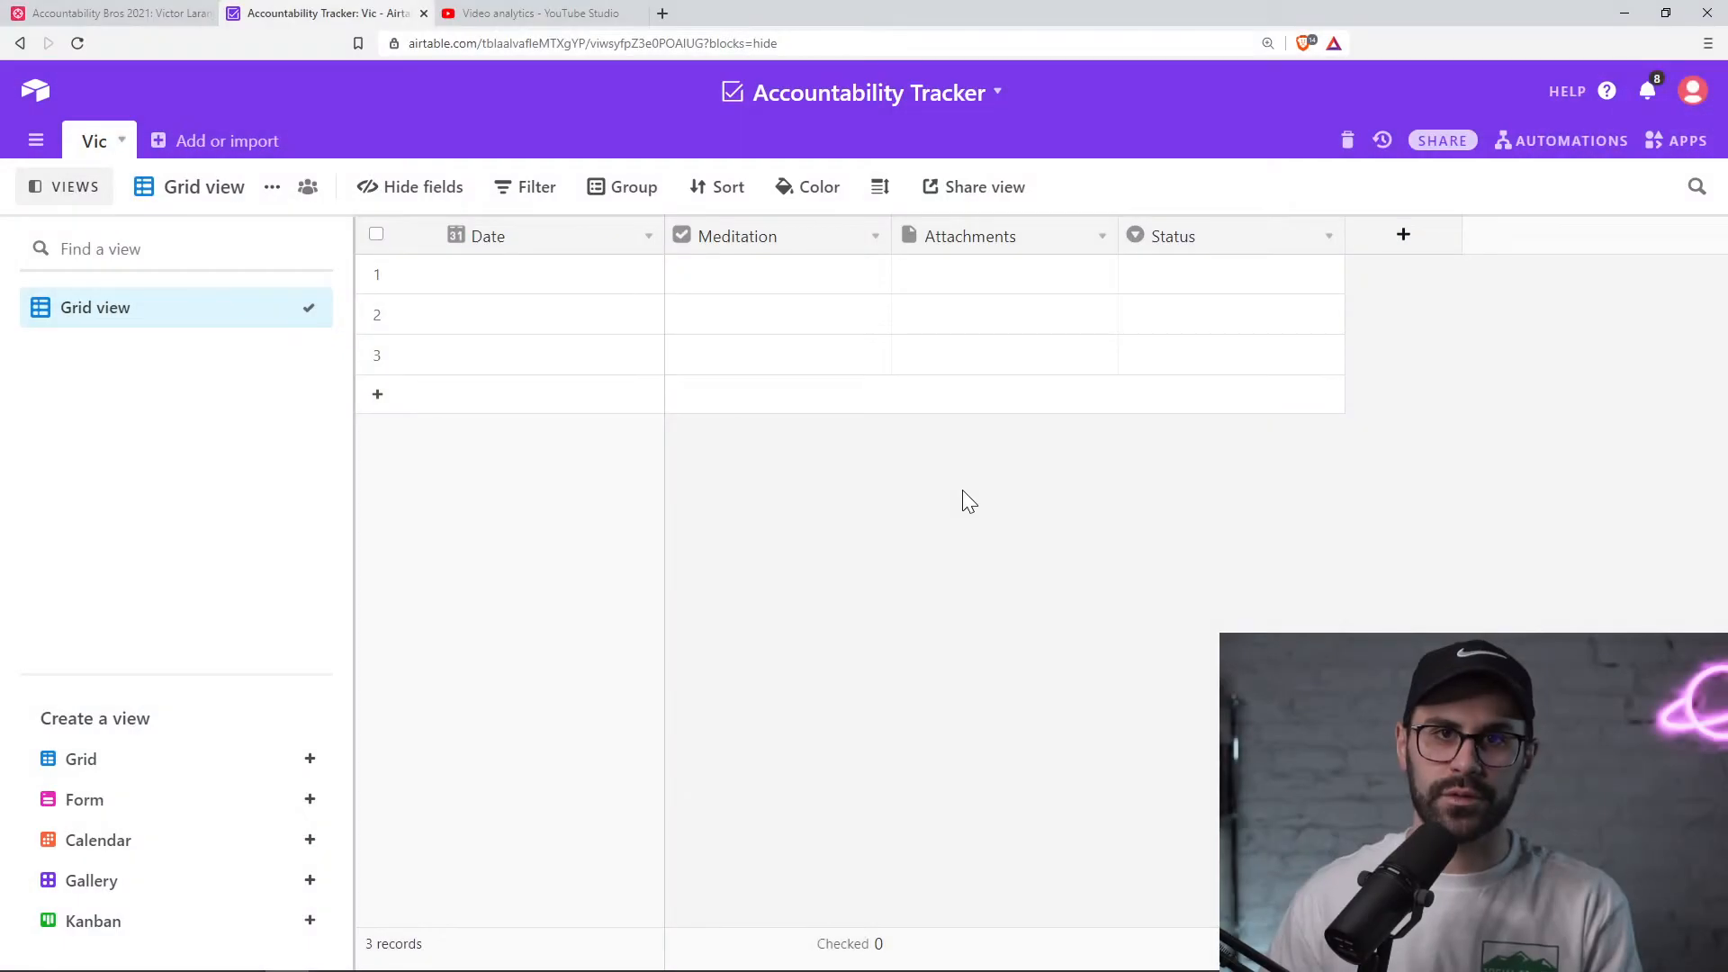
# - Rename the Attachments field to Documentation and move it after the Status field
pyautogui.click(971, 237)
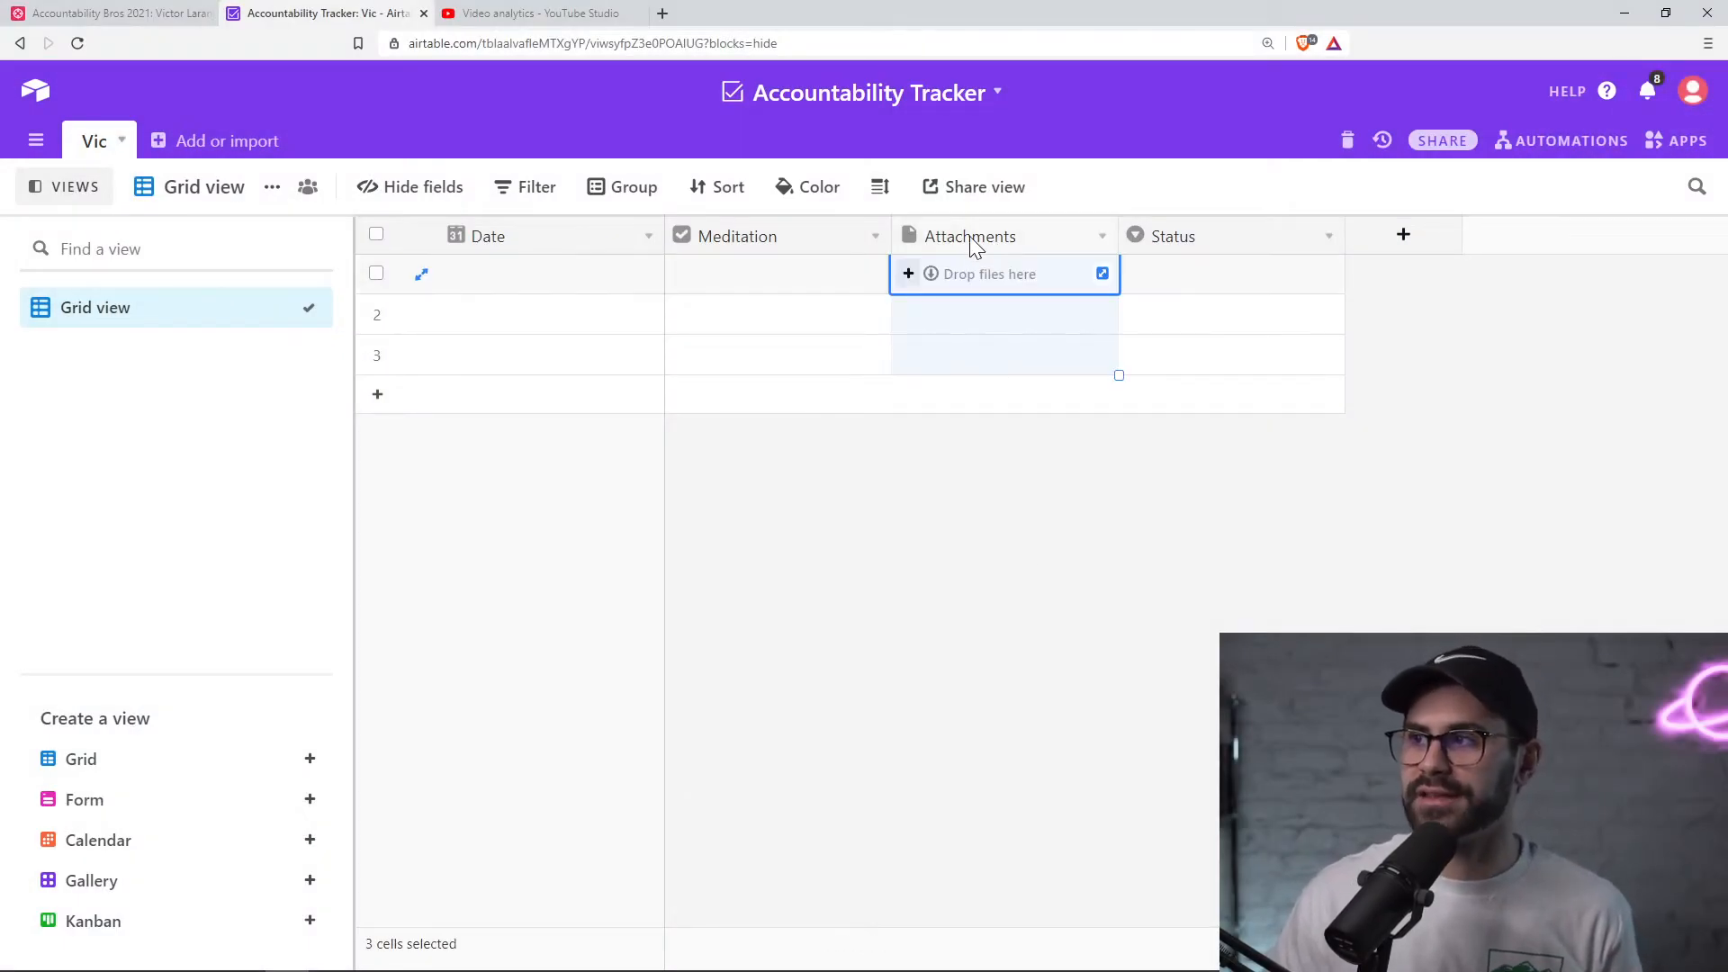
pyautogui.moveTo(971, 241); pyautogui.dragTo(965, 239)
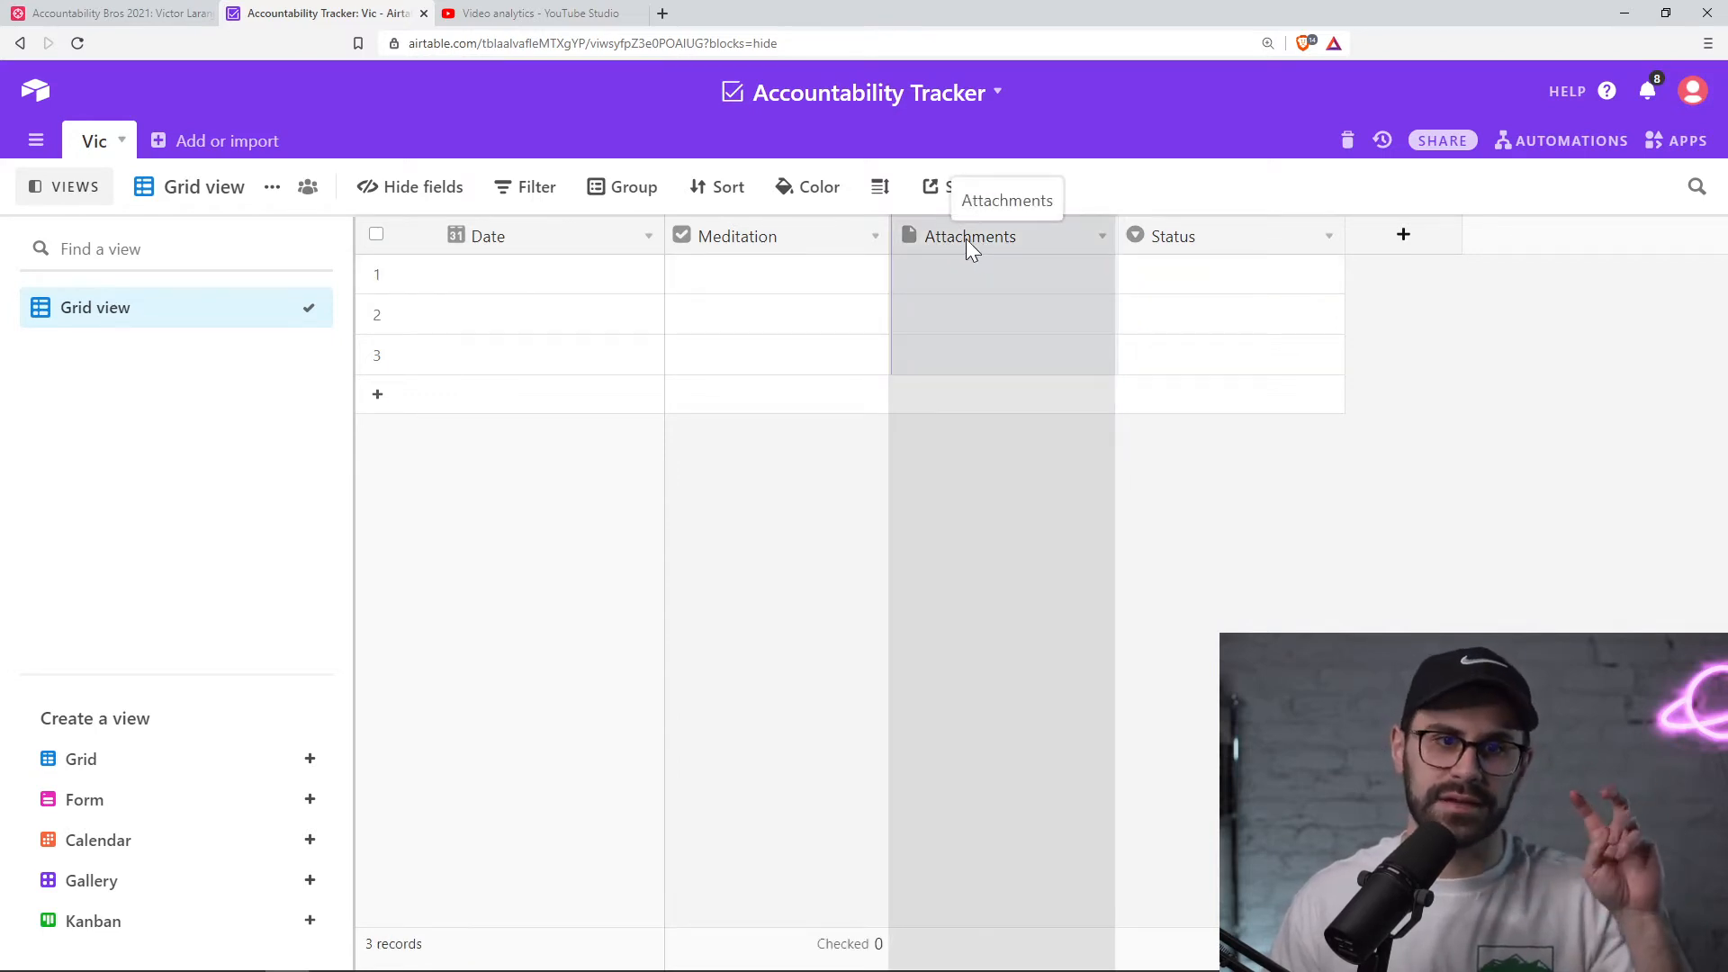
pyautogui.moveTo(964, 239); pyautogui.dragTo(975, 239)
pyautogui.doubleClick(977, 241)
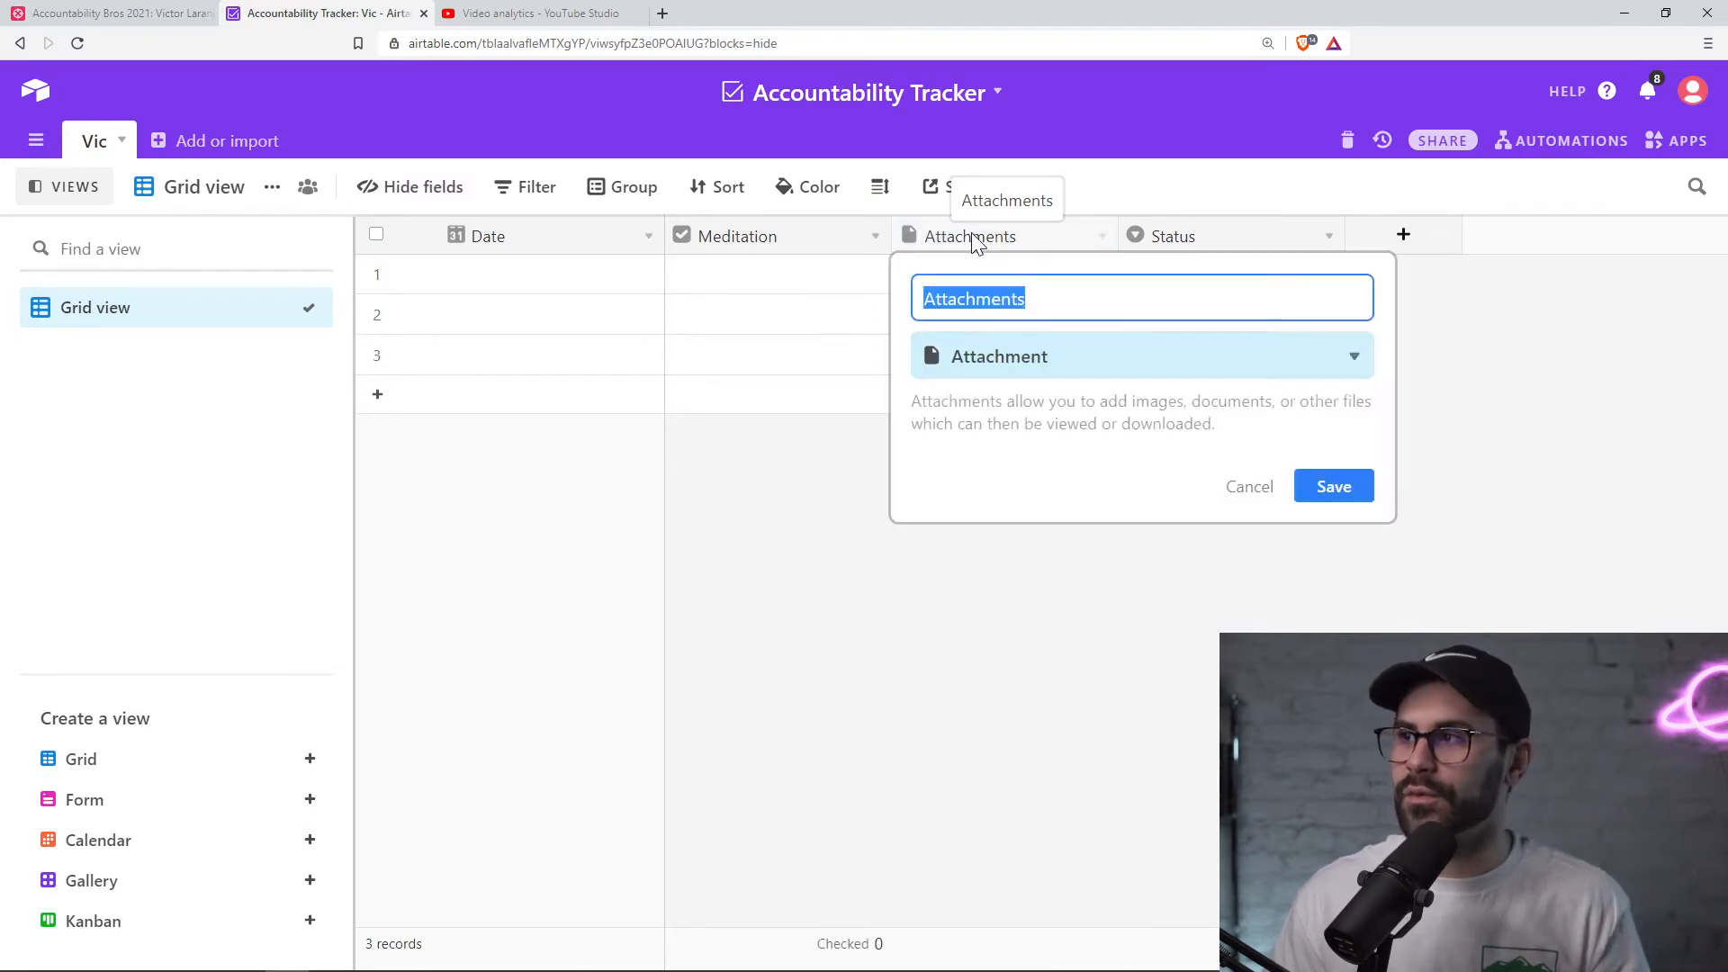
pyautogui.write('D')
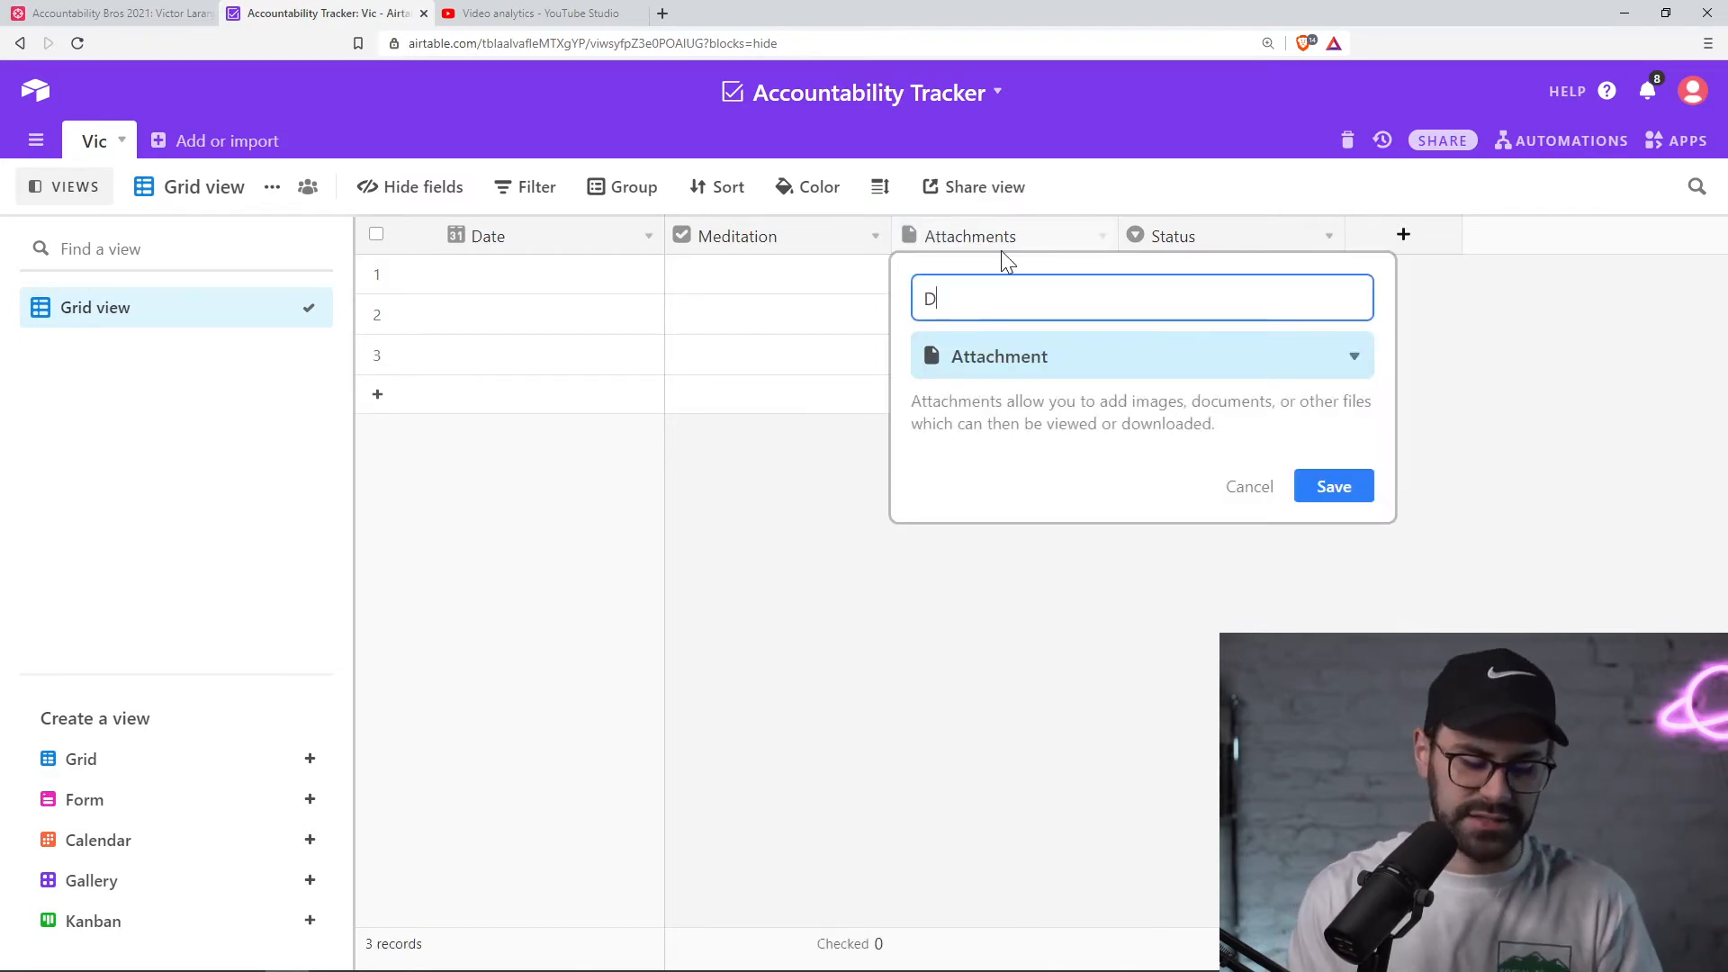
pyautogui.write('ocumen')
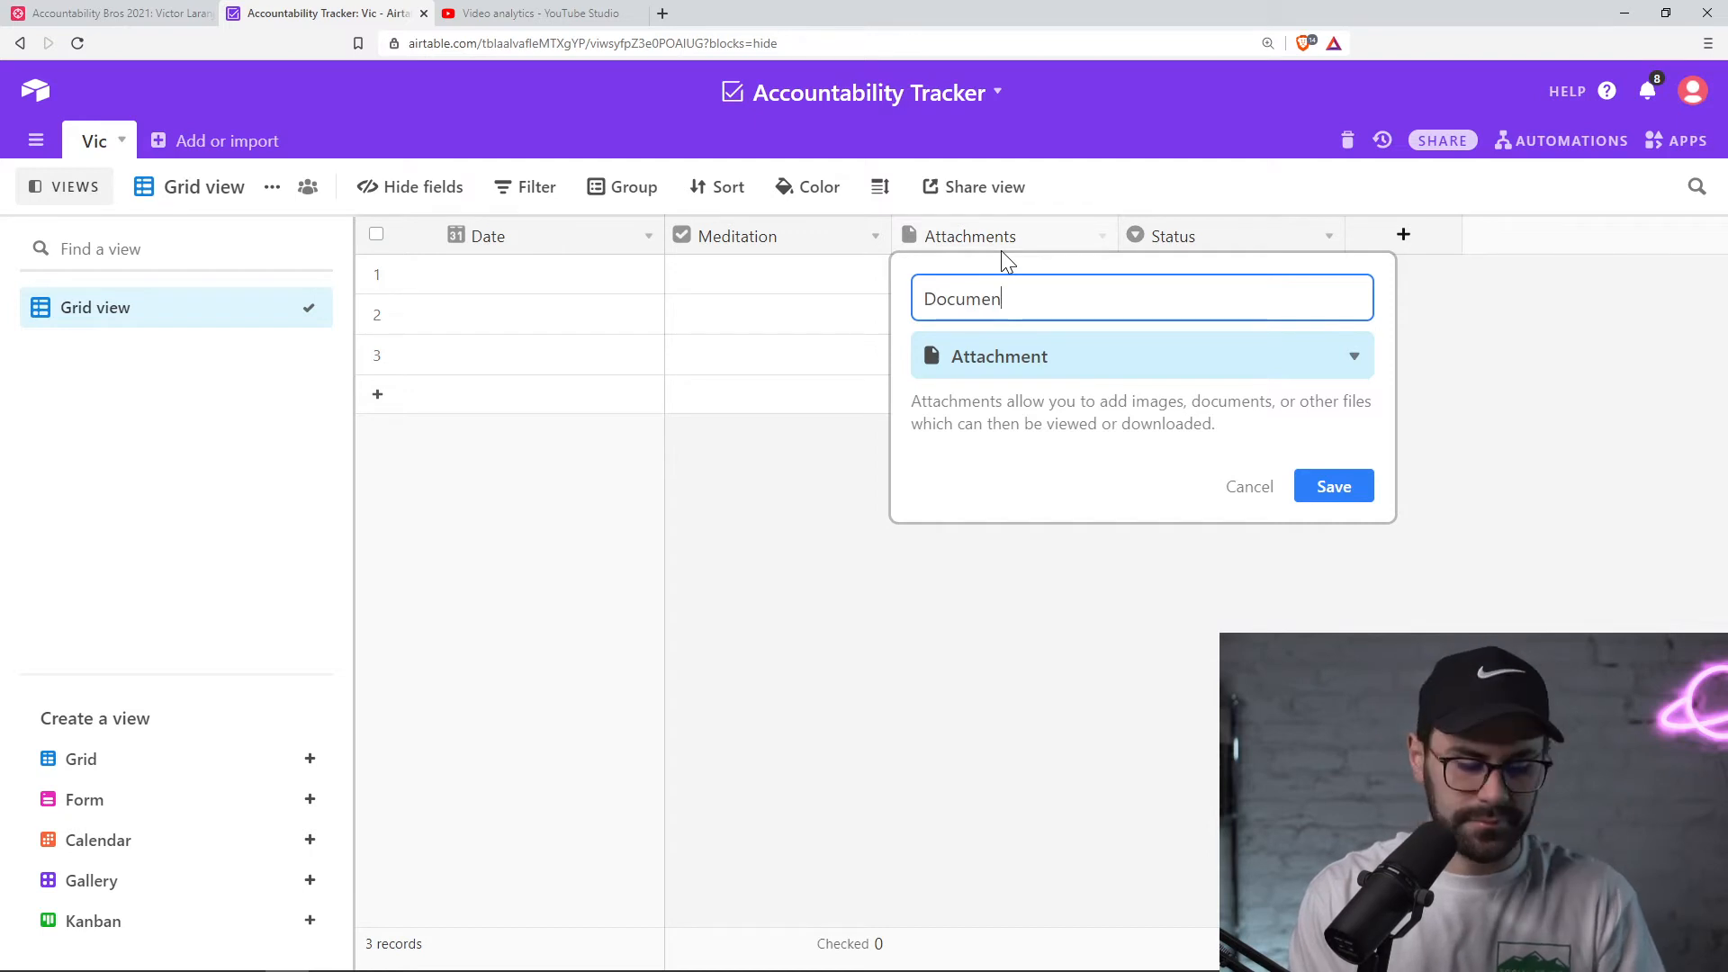
pyautogui.write('tation')
pyautogui.press('Return')
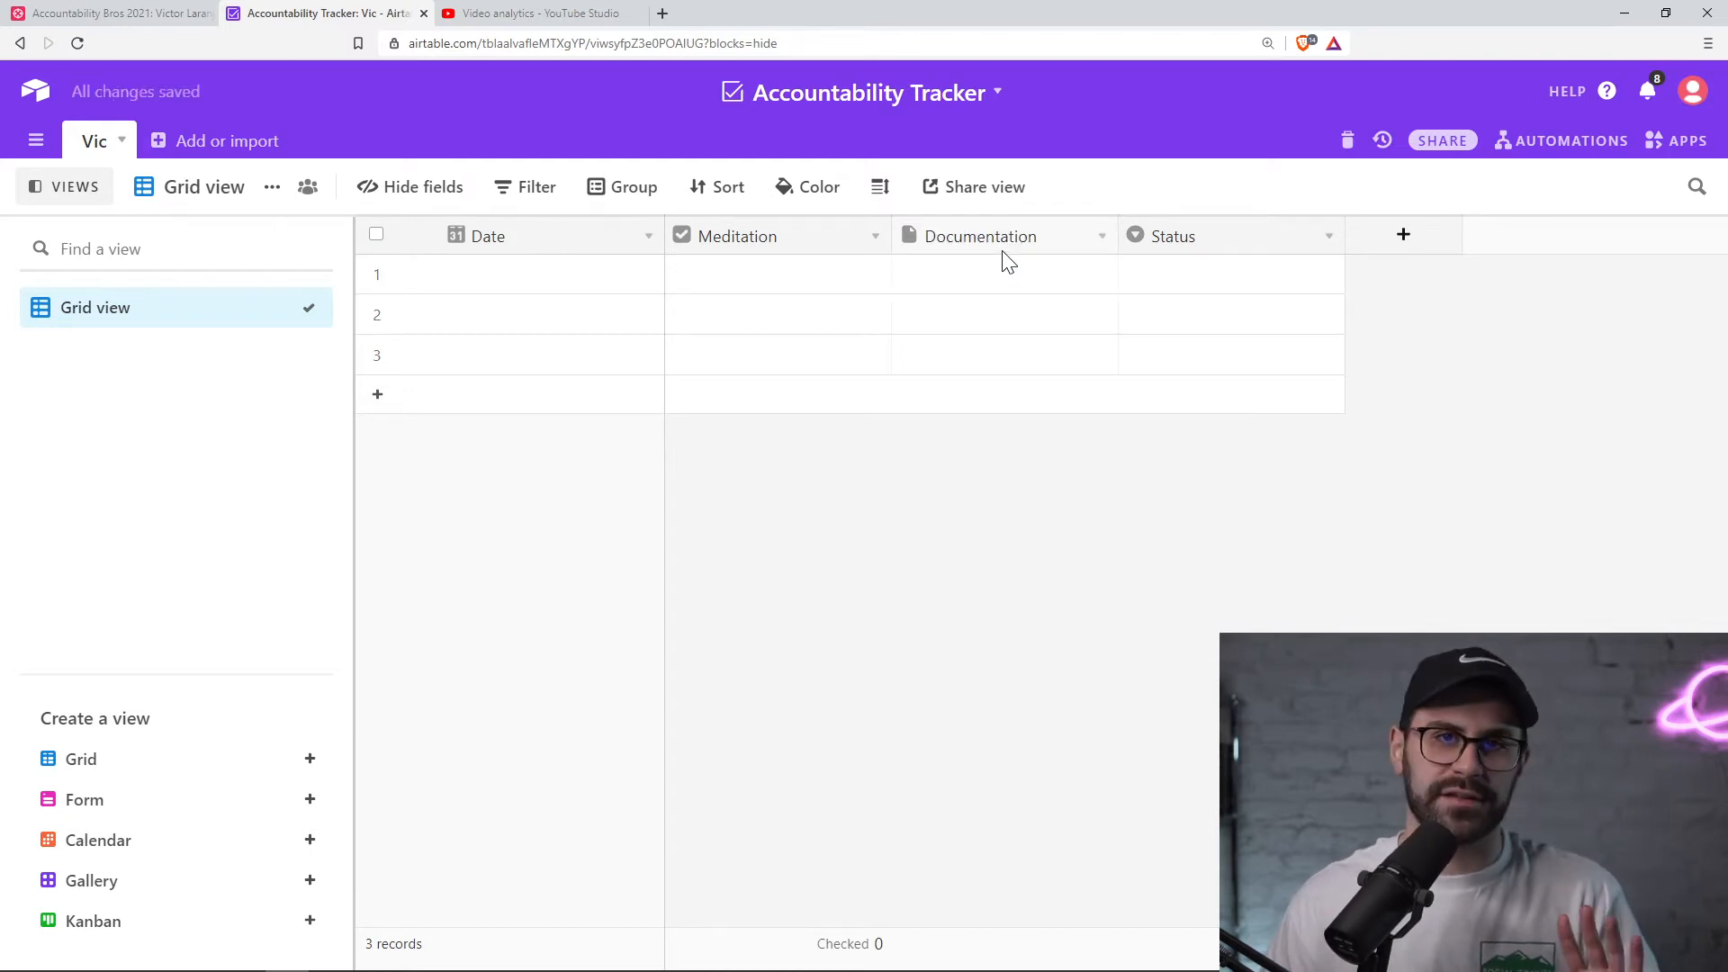
pyautogui.click(998, 242)
pyautogui.moveTo(969, 240); pyautogui.dragTo(1339, 233)
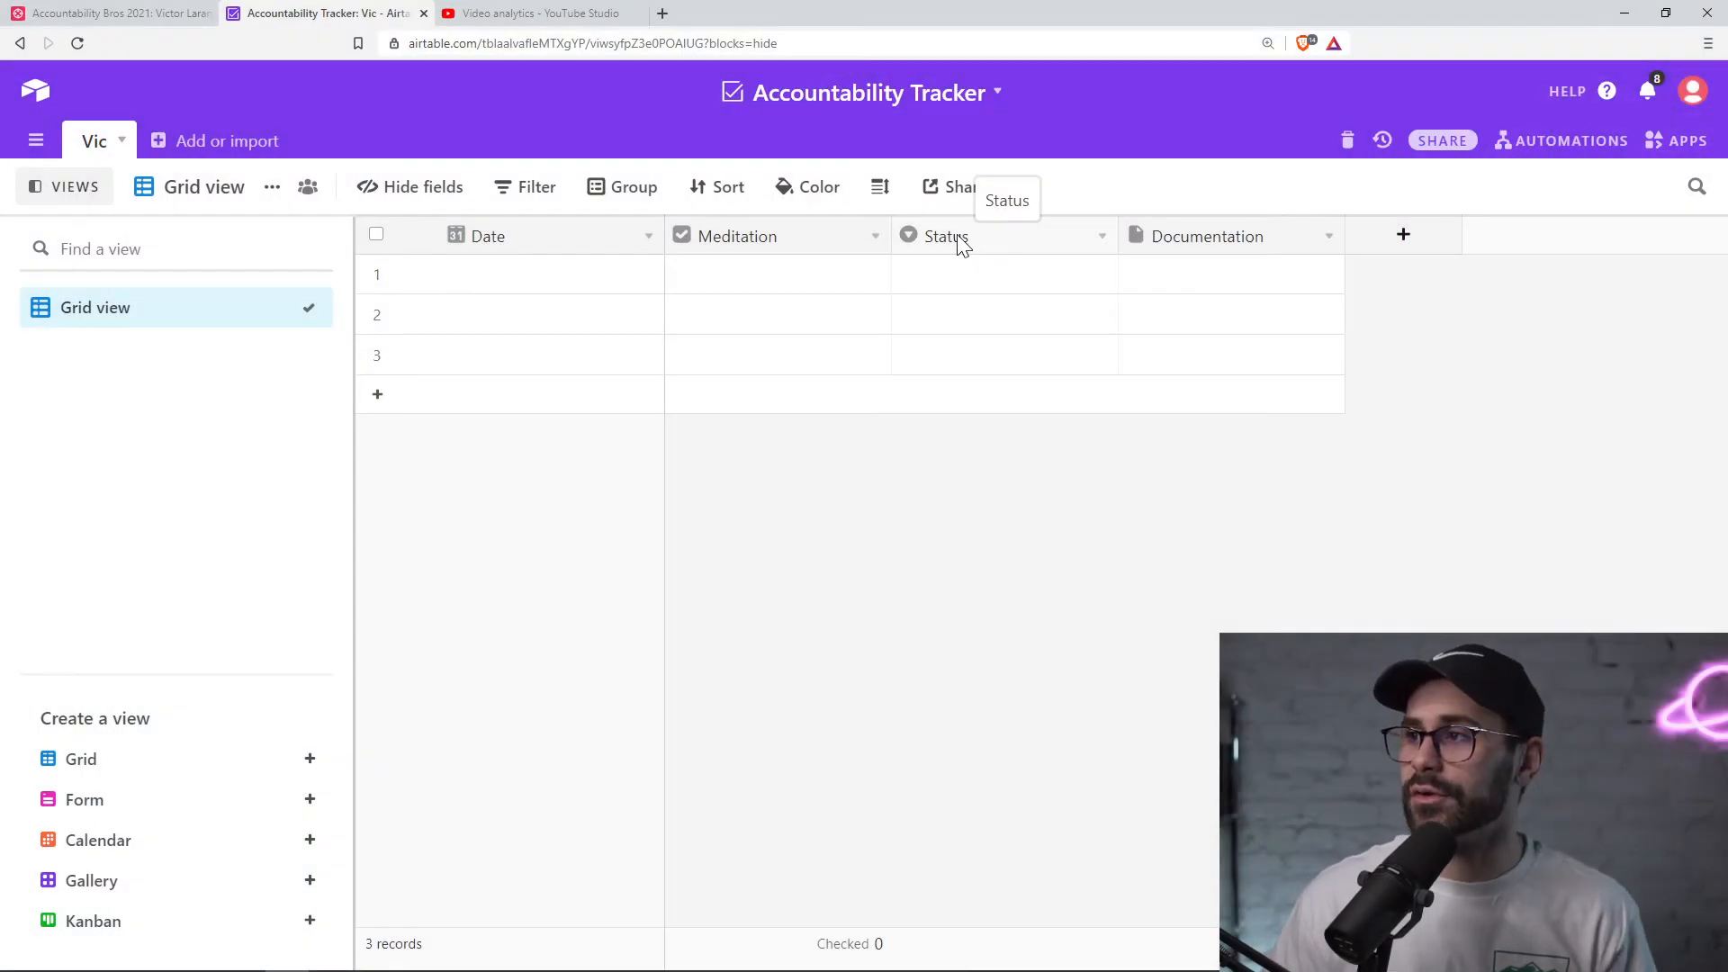
# - Rename the Status field to Weight and change its type to Number
pyautogui.doubleClick(945, 237)
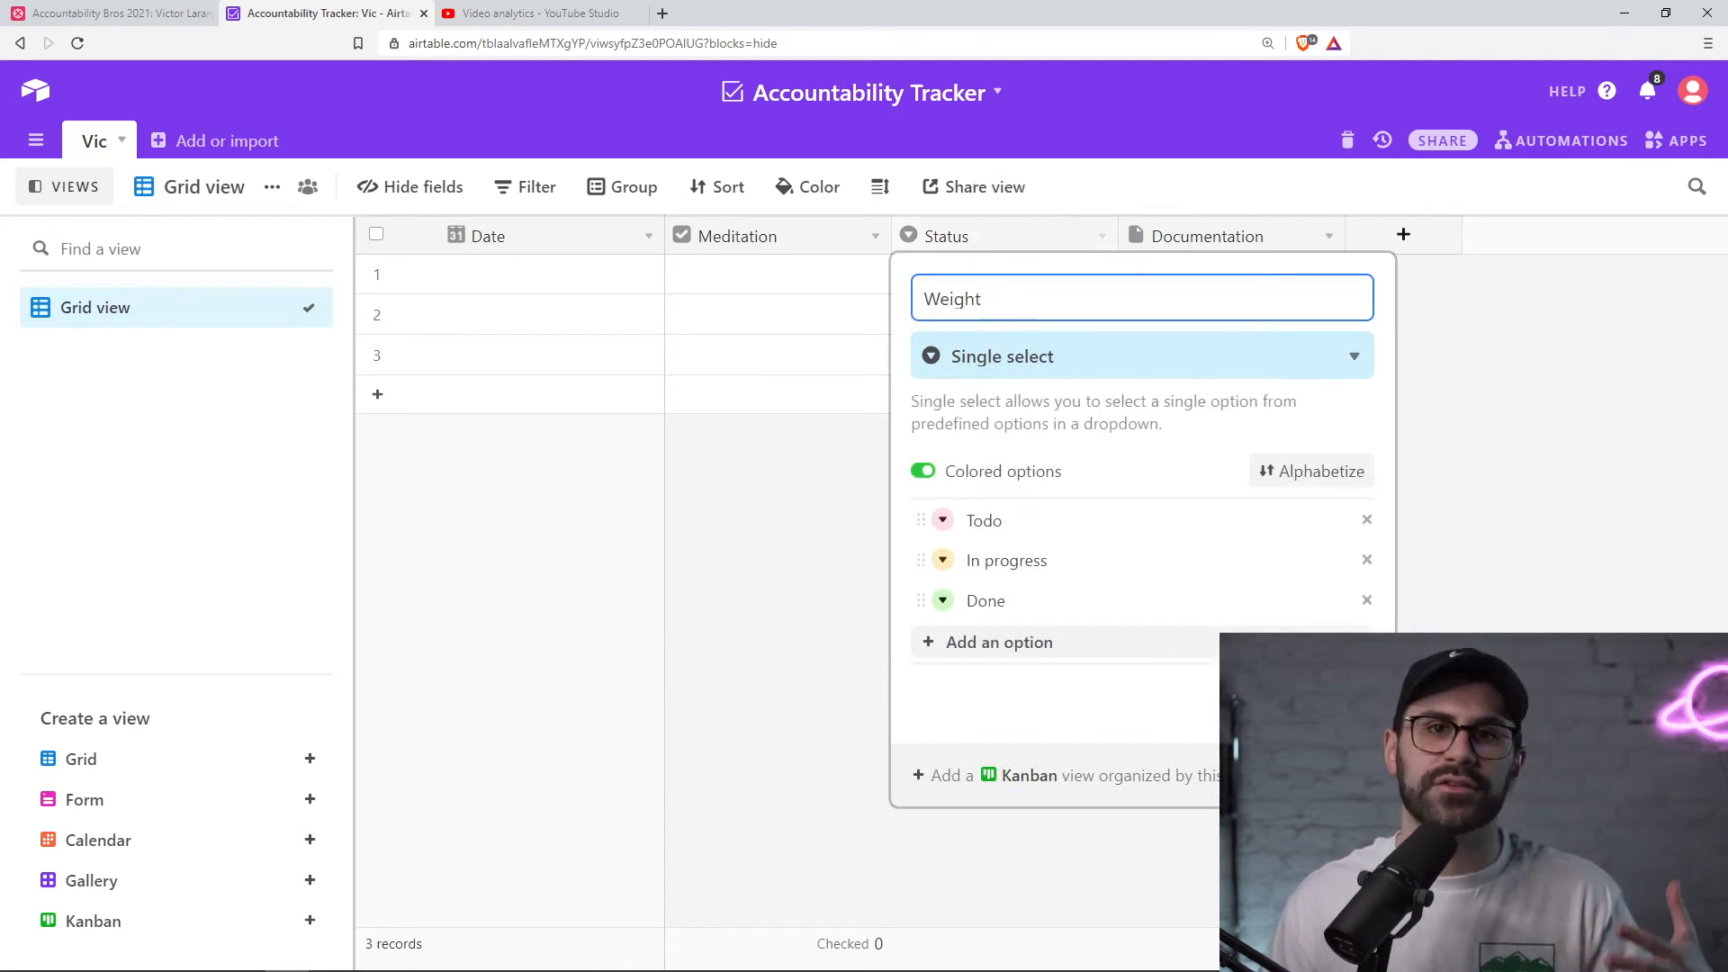
pyautogui.click(1114, 360)
pyautogui.scroll(-2, 1088, 486)
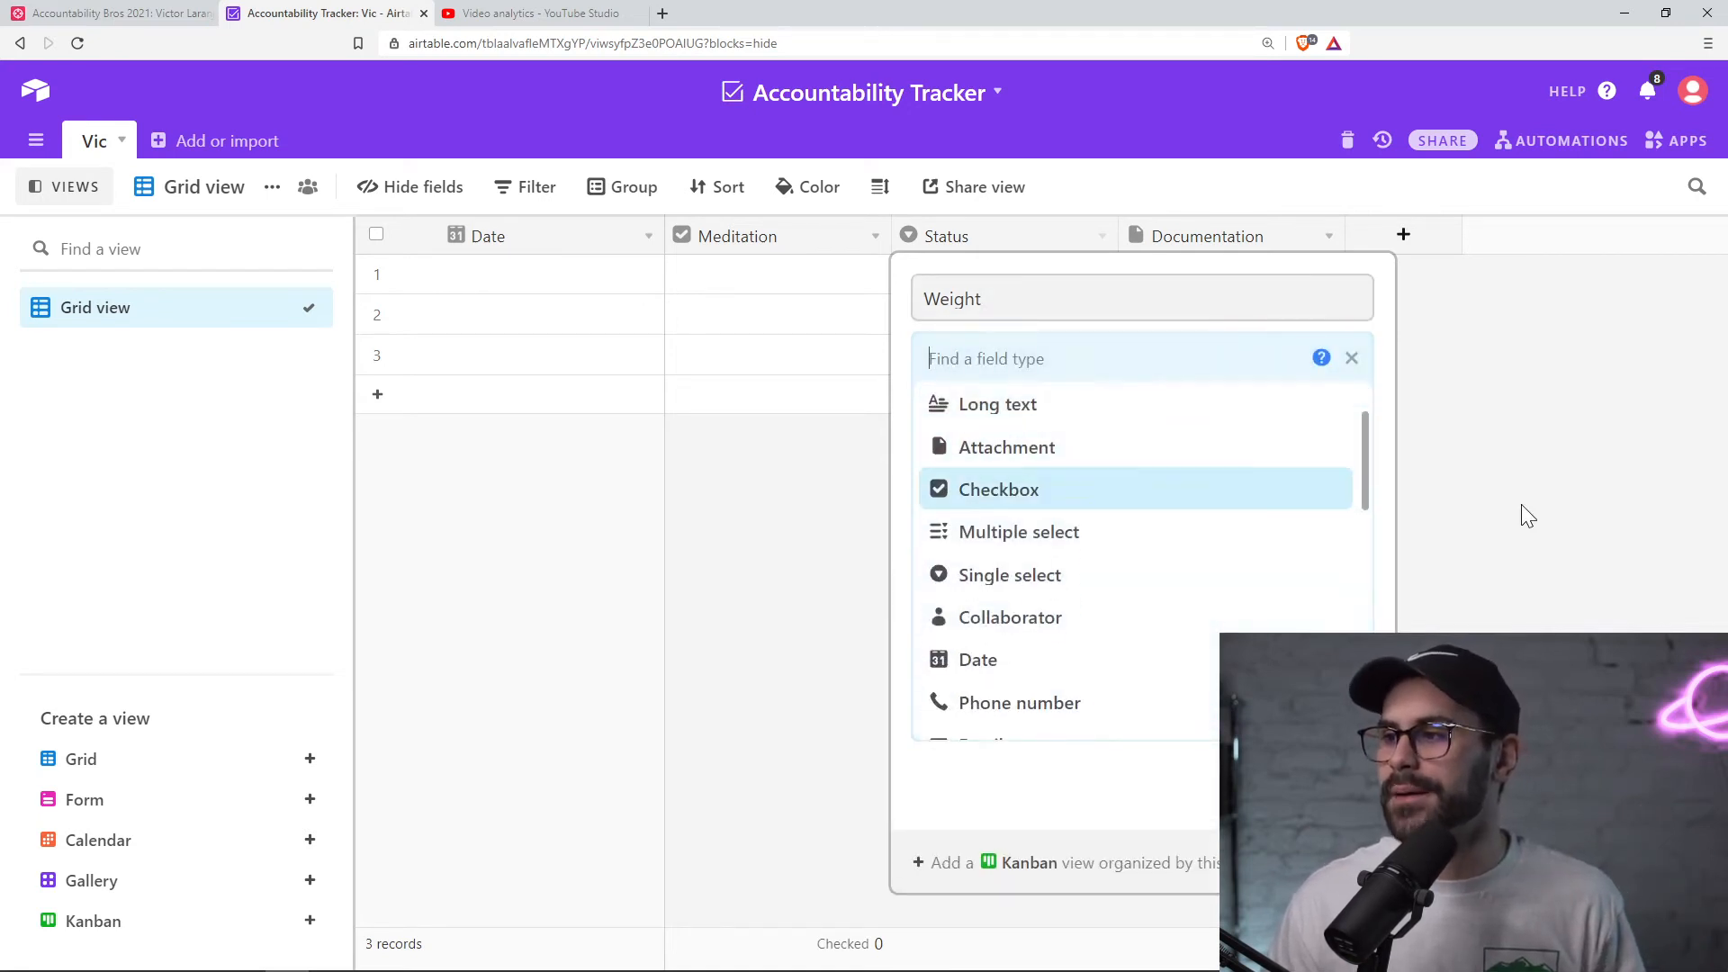
pyautogui.scroll(2, 1366, 452)
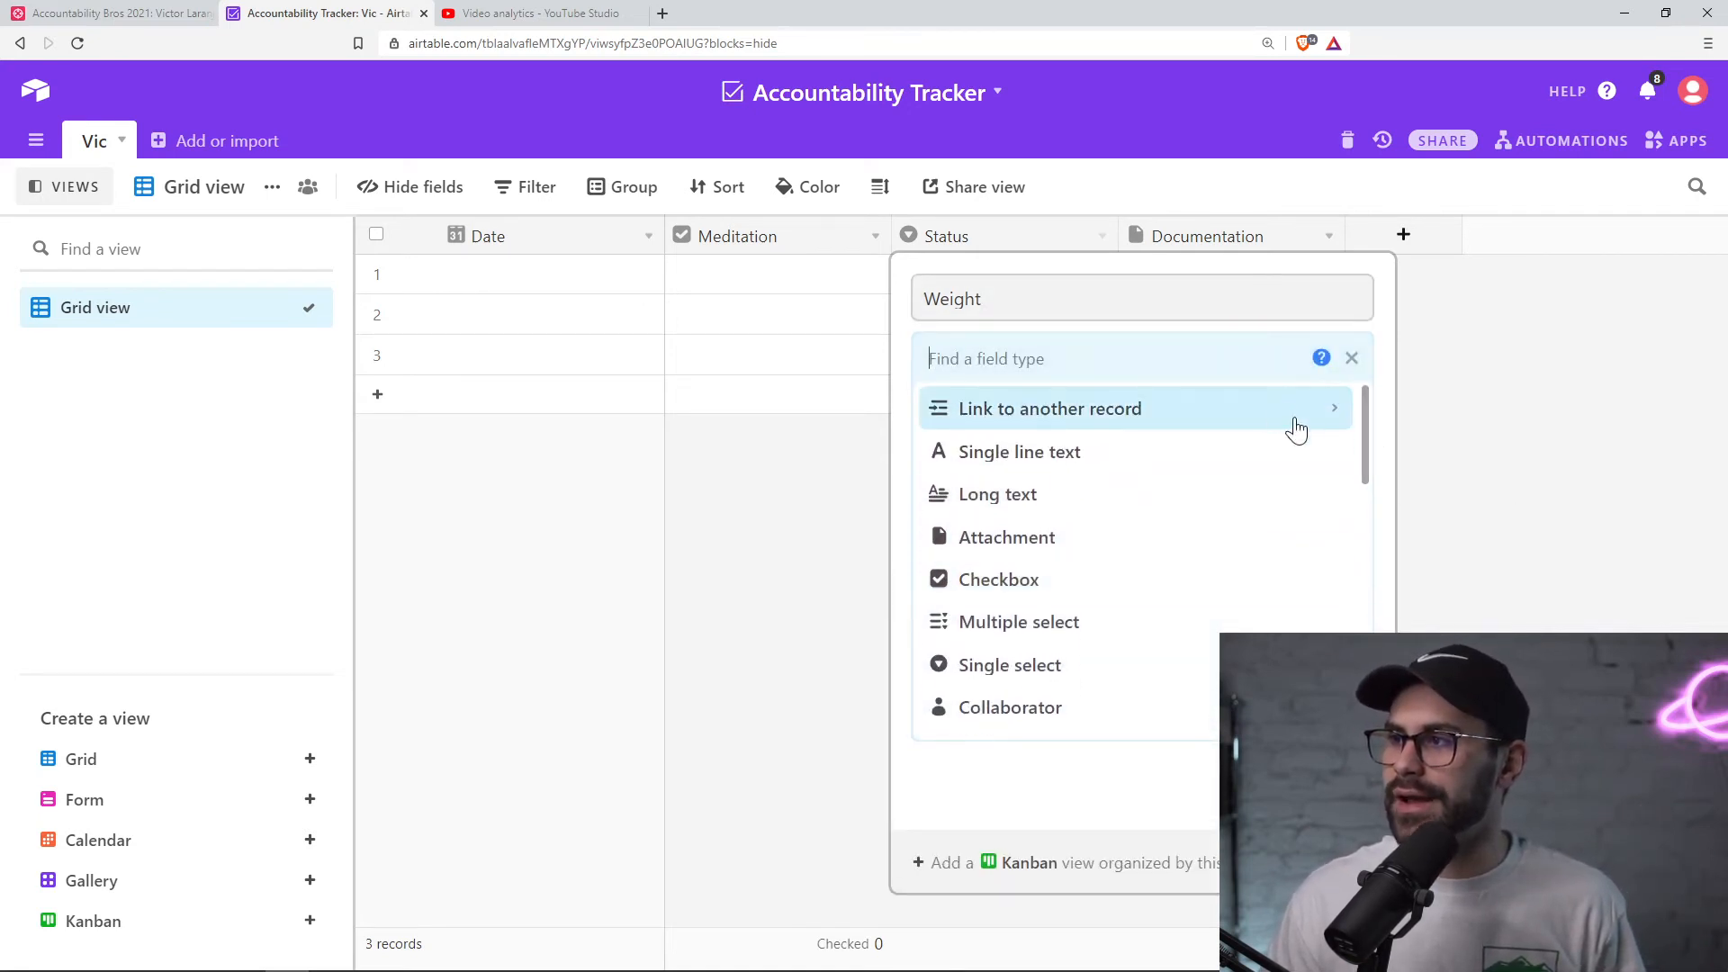
pyautogui.moveTo(1363, 419); pyautogui.dragTo(1370, 536)
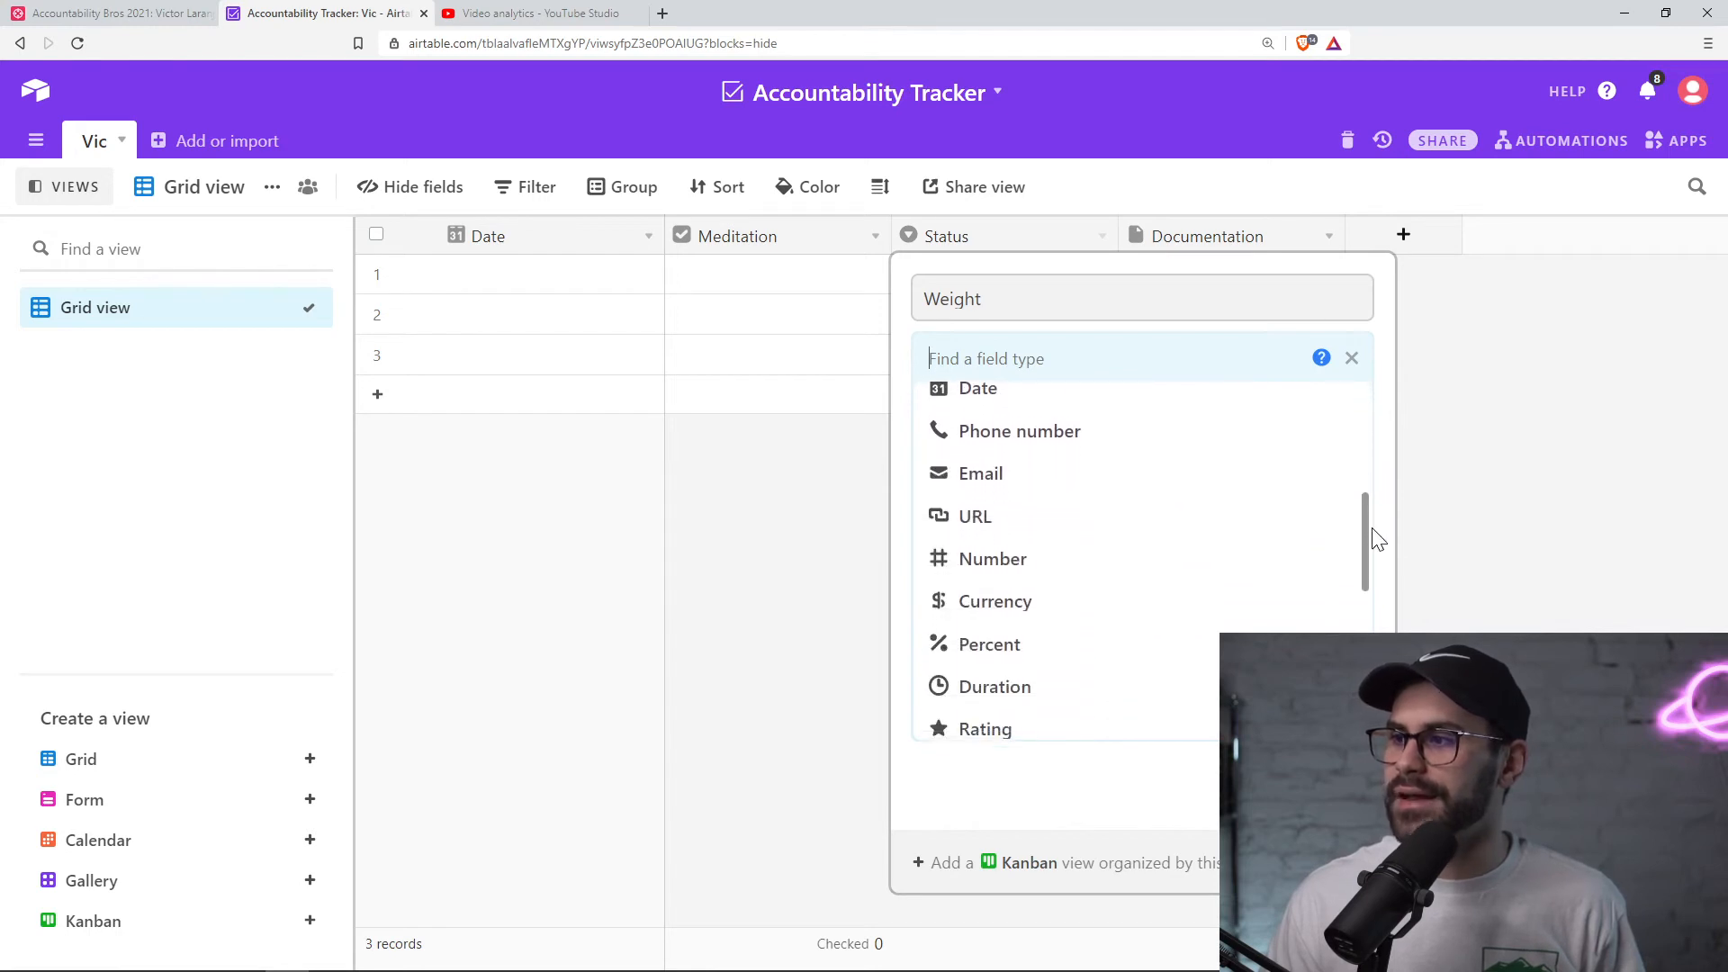
pyautogui.click(1011, 558)
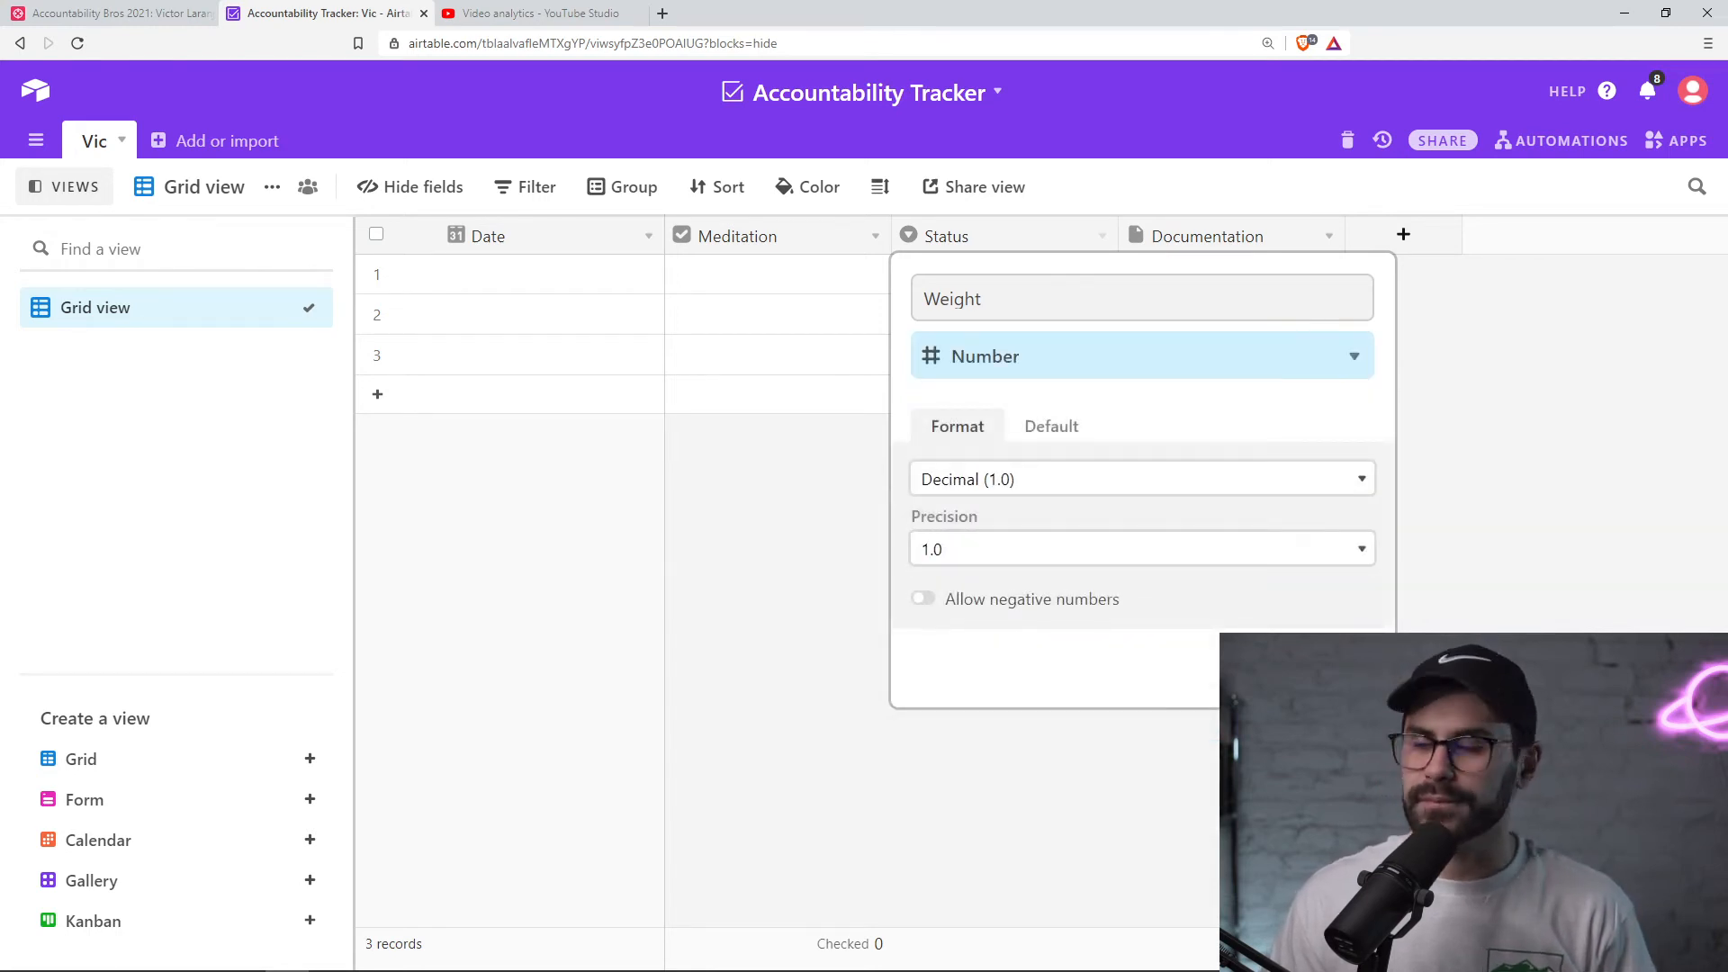
# - Format the Weight field as Decimal (1.0) with 1.0 precision and save the field changes
pyautogui.click(1008, 478)
pyautogui.click(1010, 475)
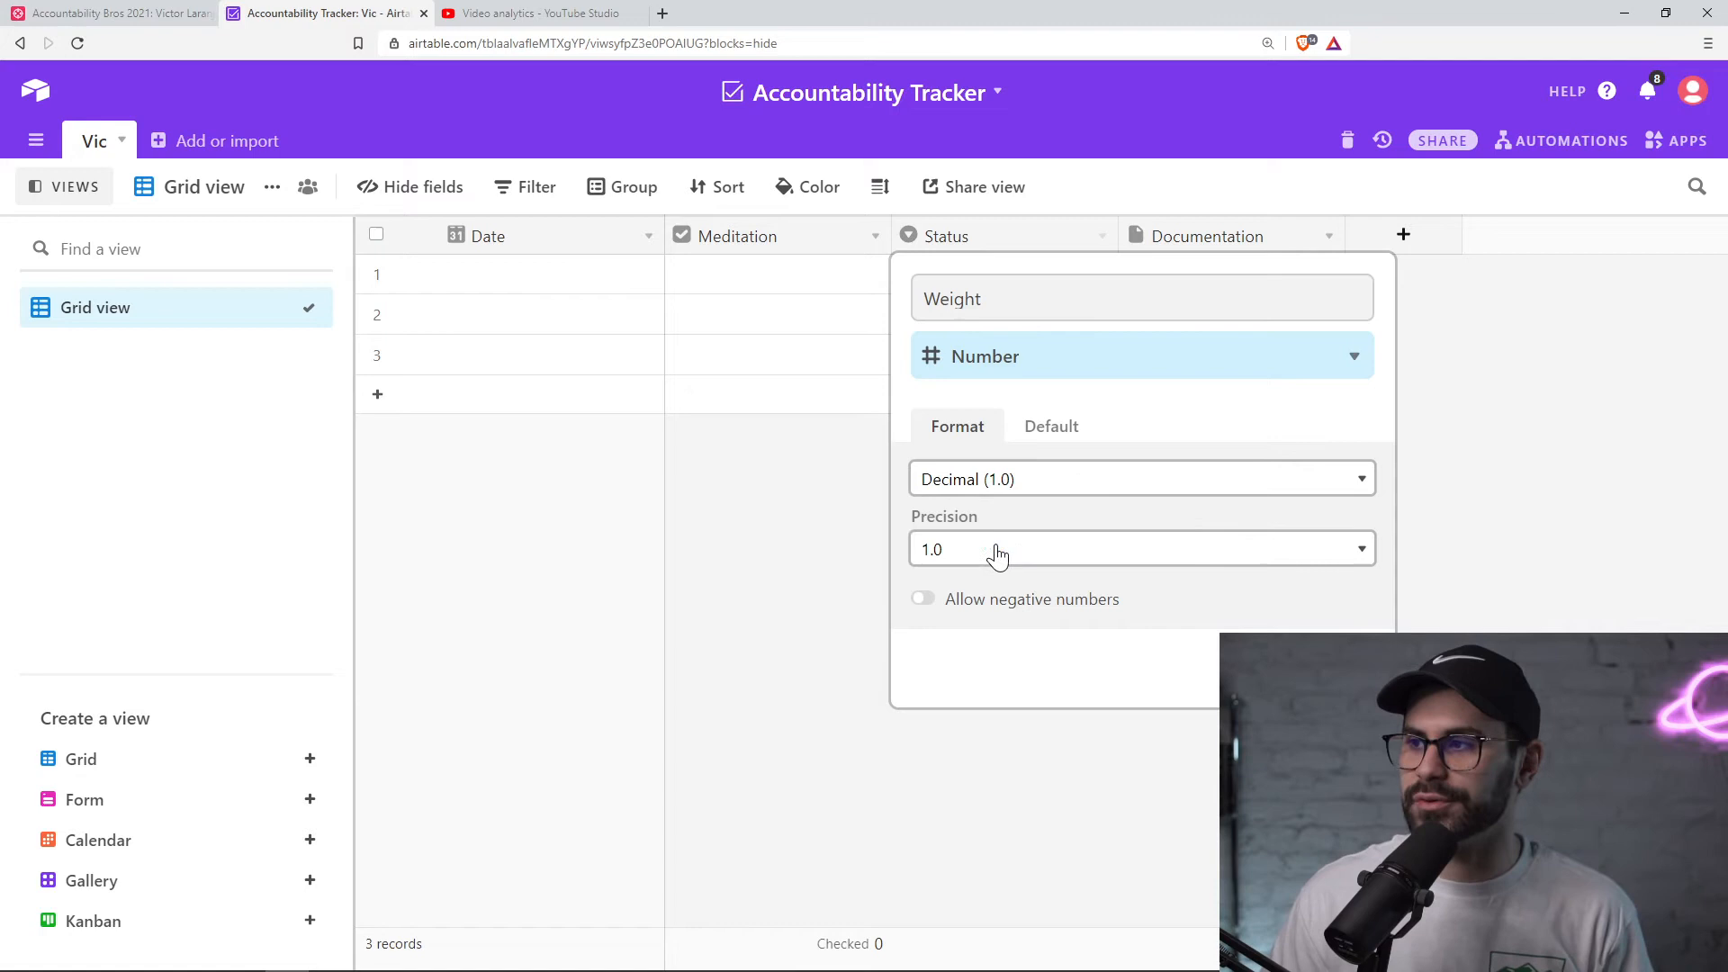
pyautogui.click(1001, 483)
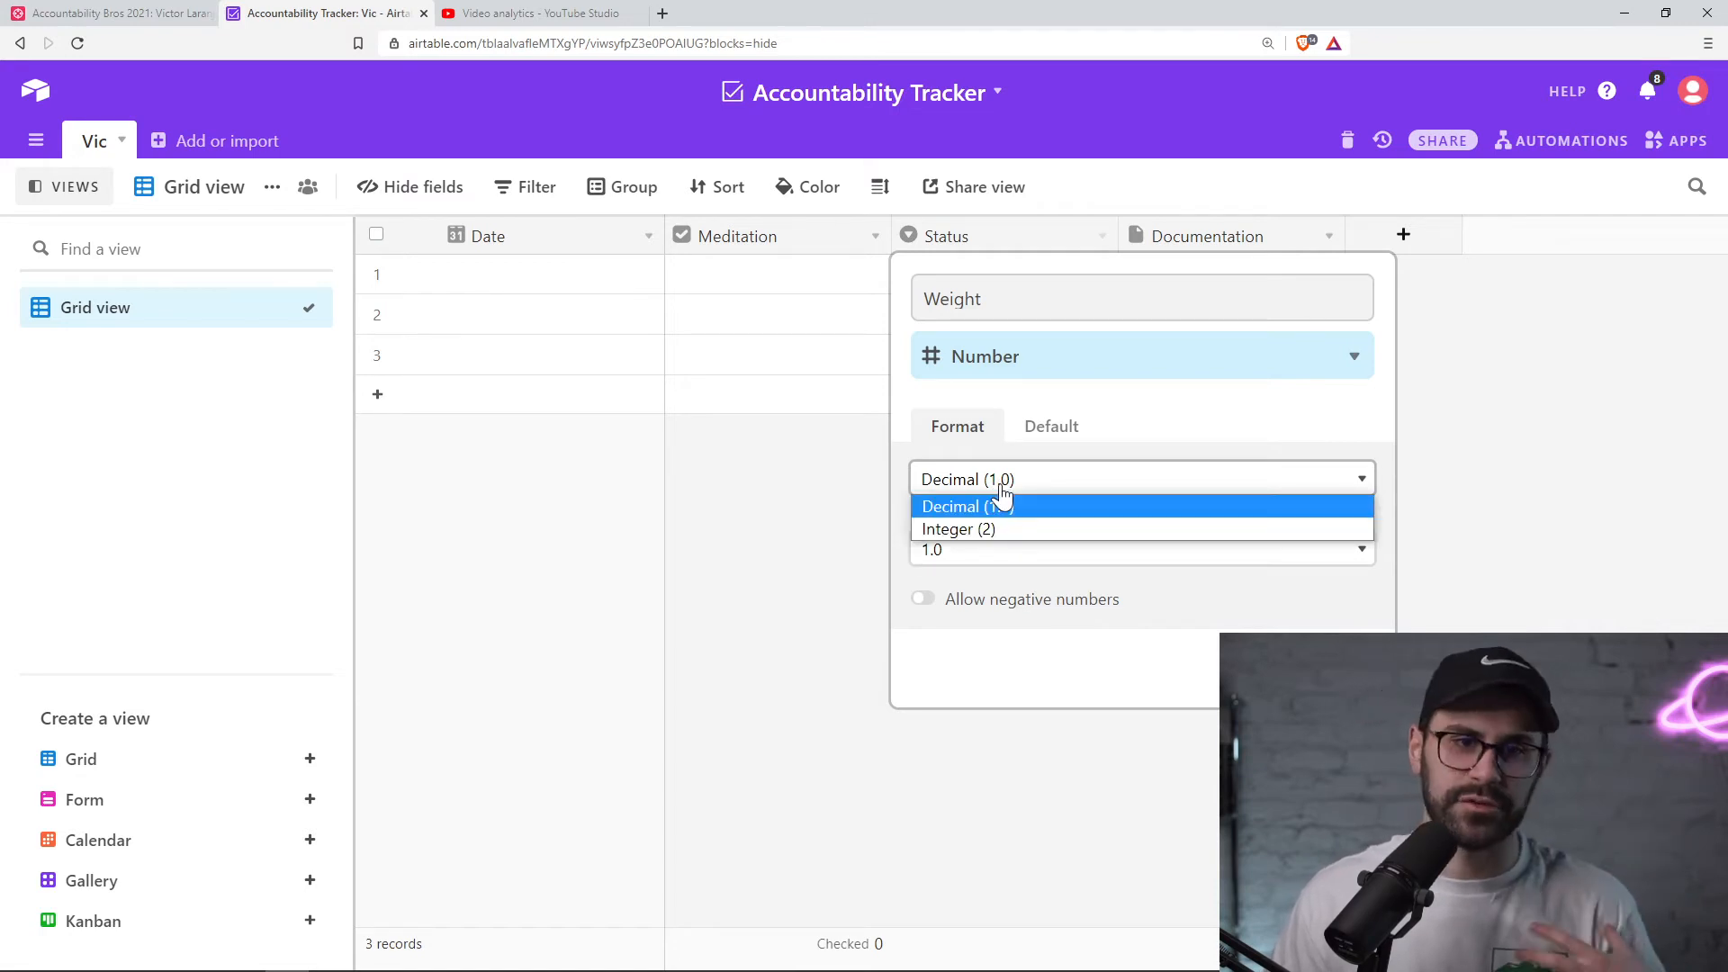
pyautogui.click(1003, 503)
pyautogui.click(998, 559)
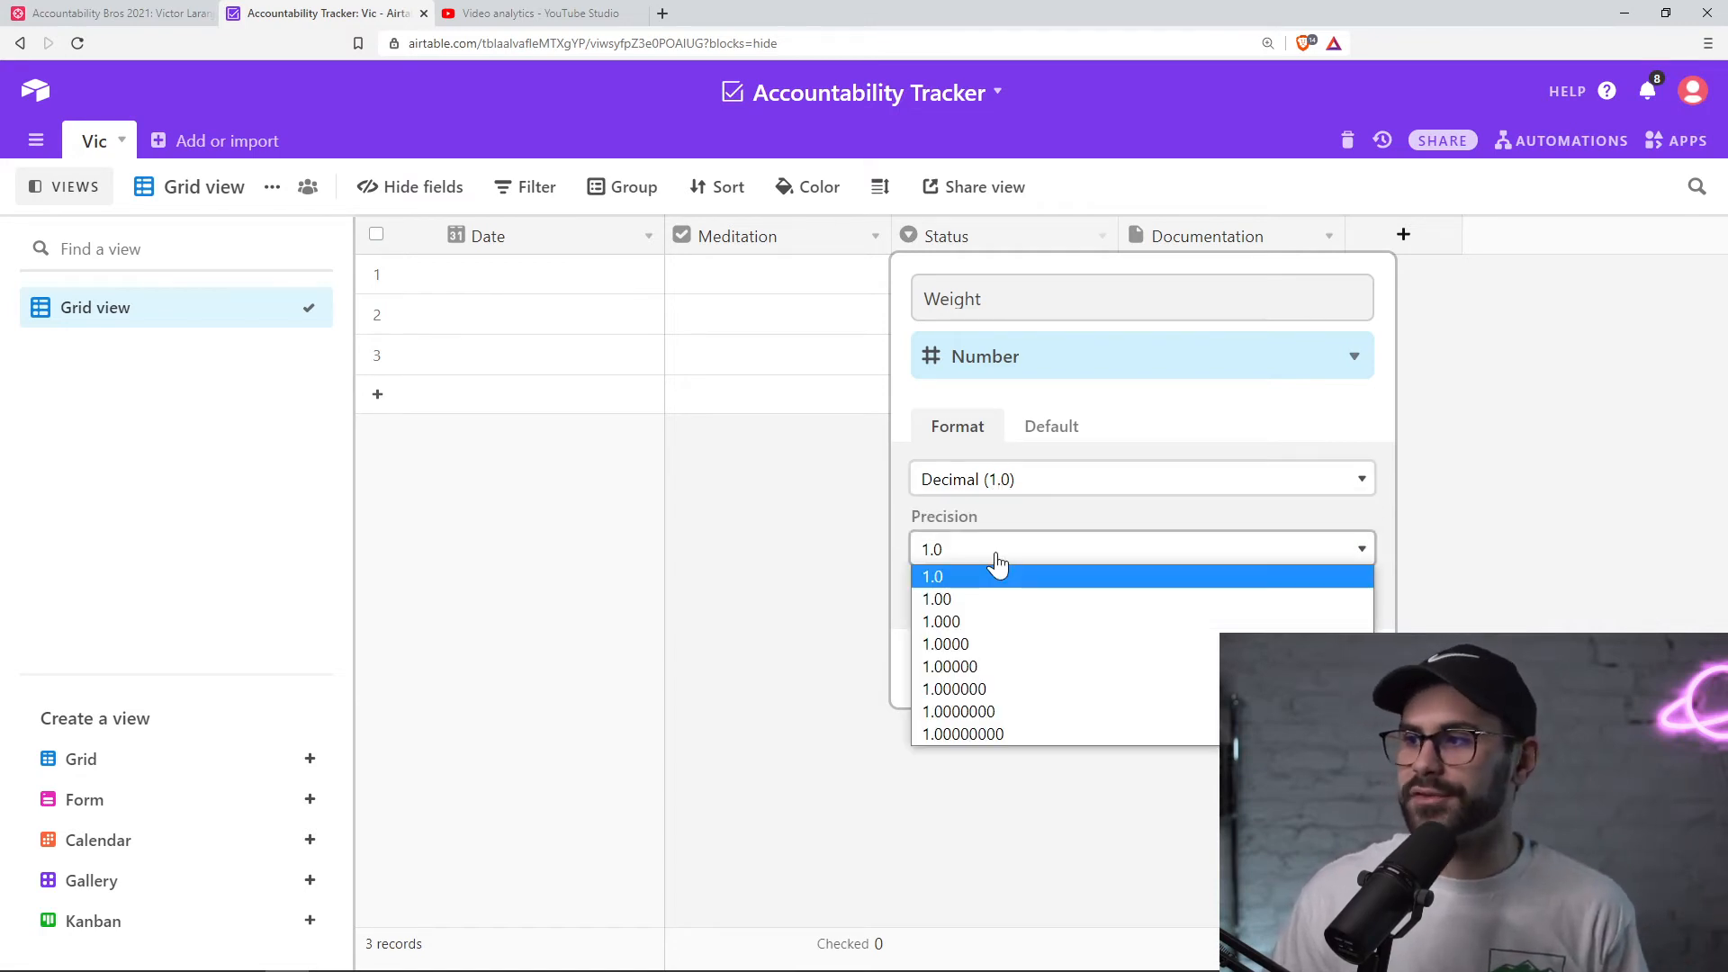
pyautogui.click(1010, 551)
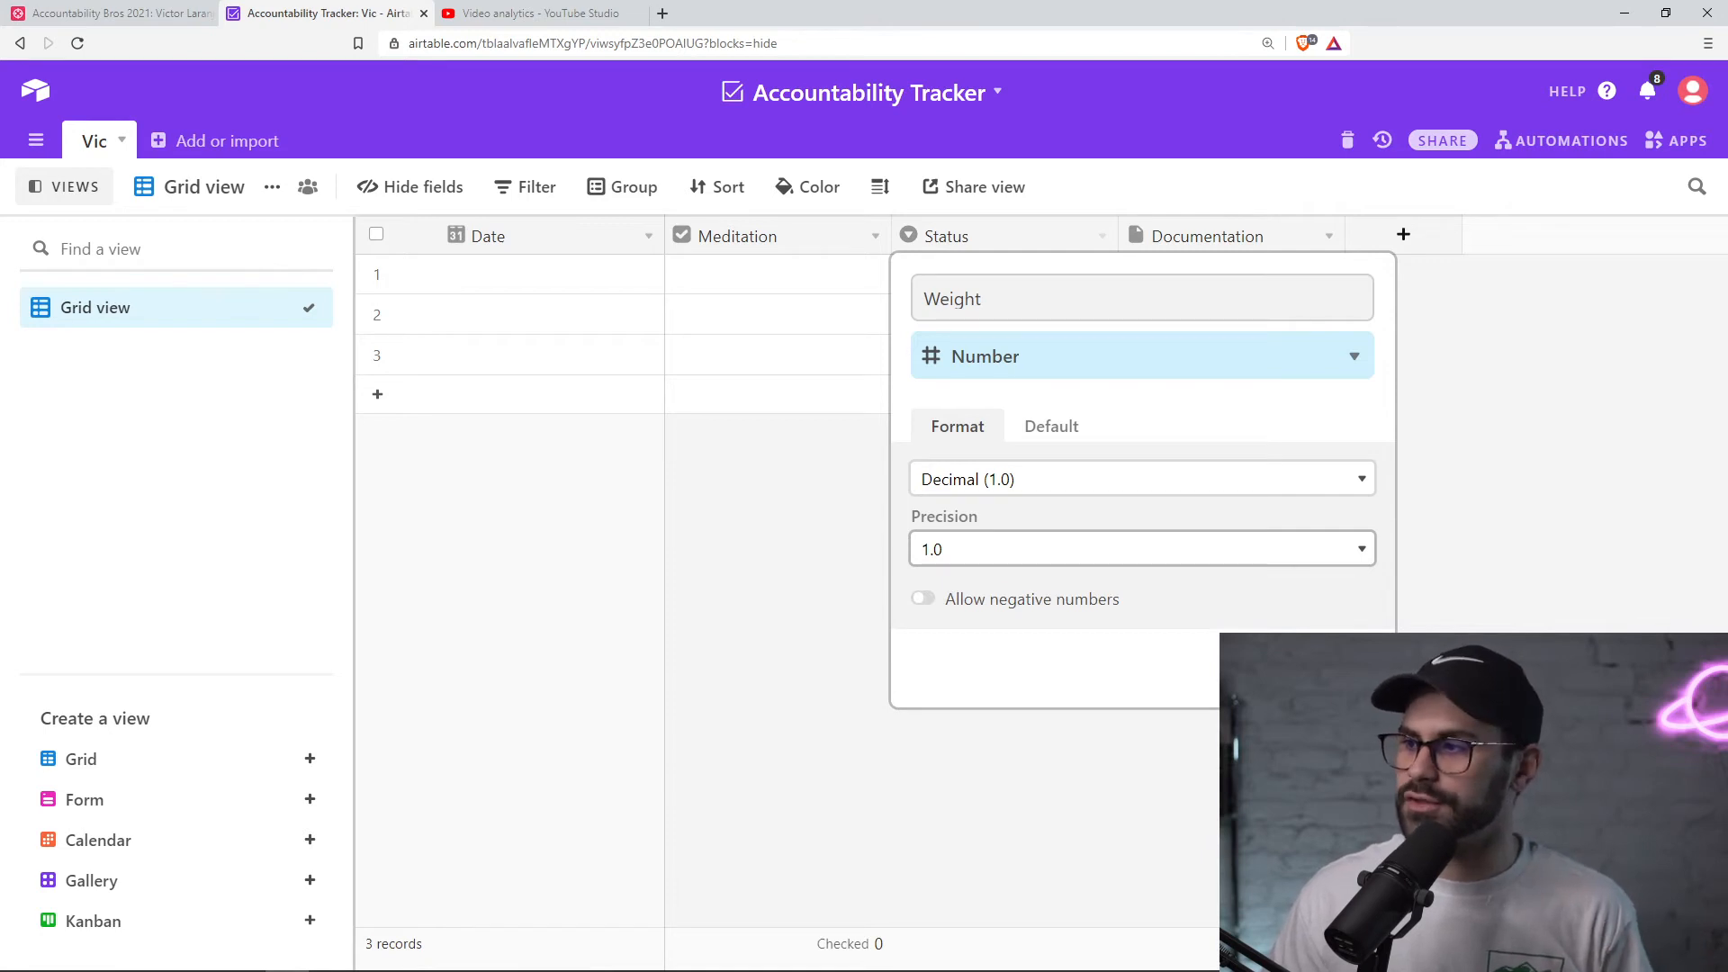
pyautogui.click(1336, 668)
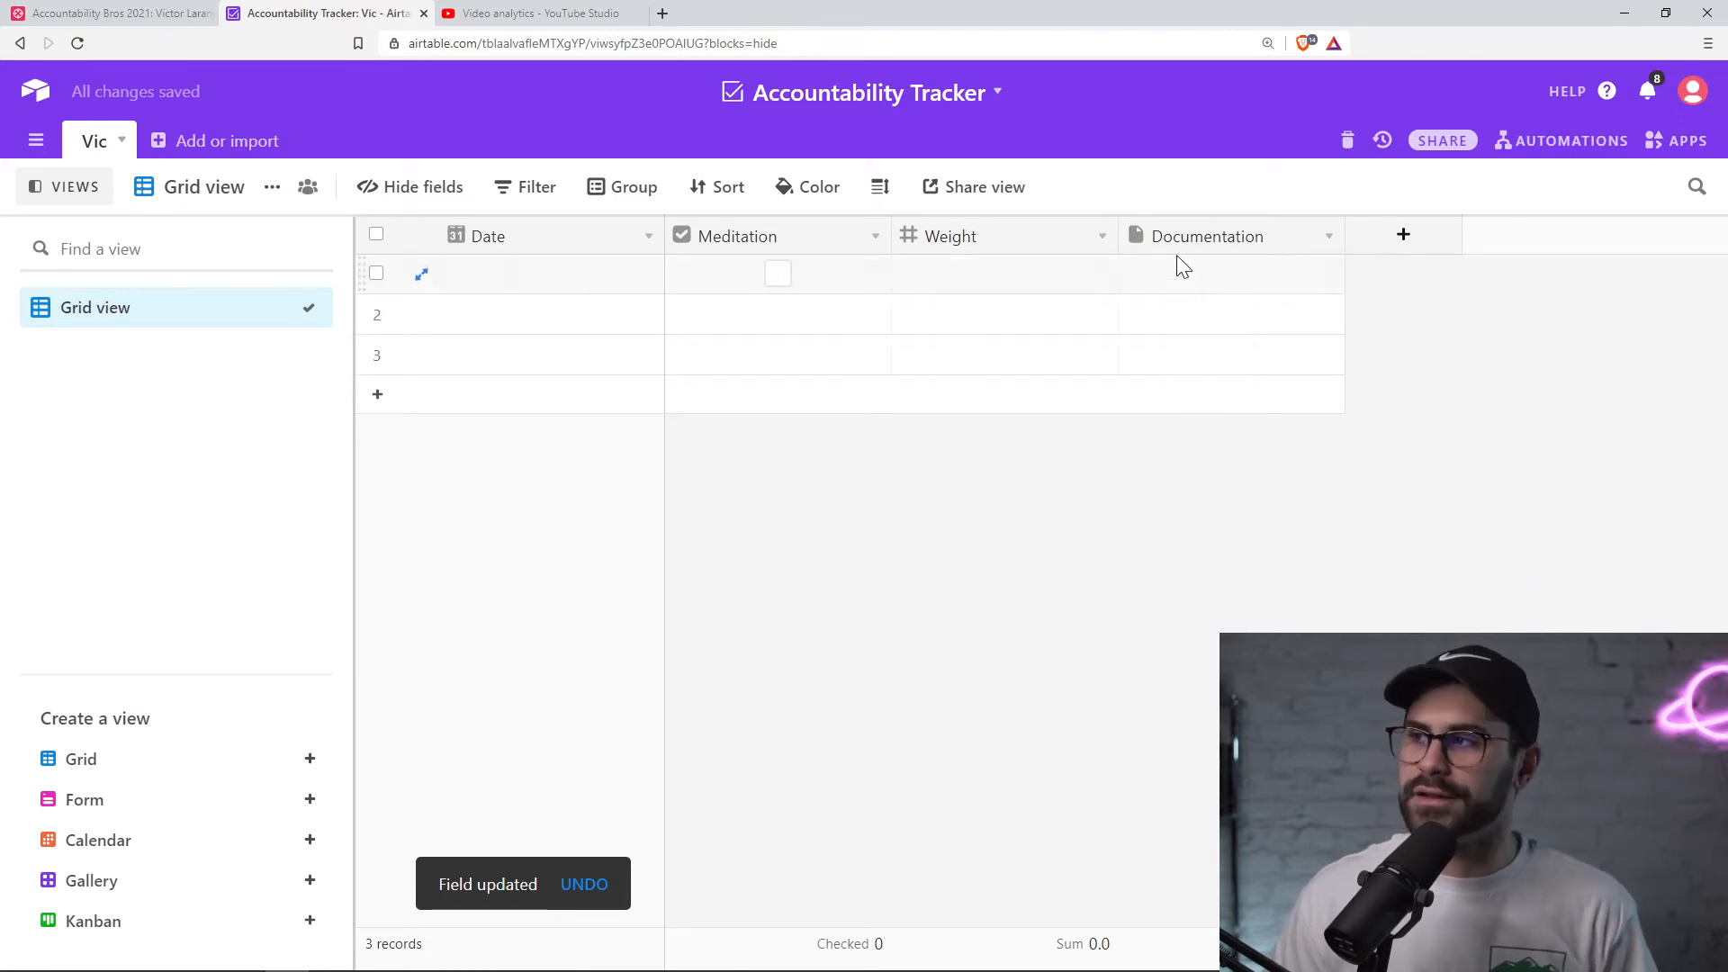
# - Add a Long text field named Notes after the Documentation field
pyautogui.click(1396, 238)
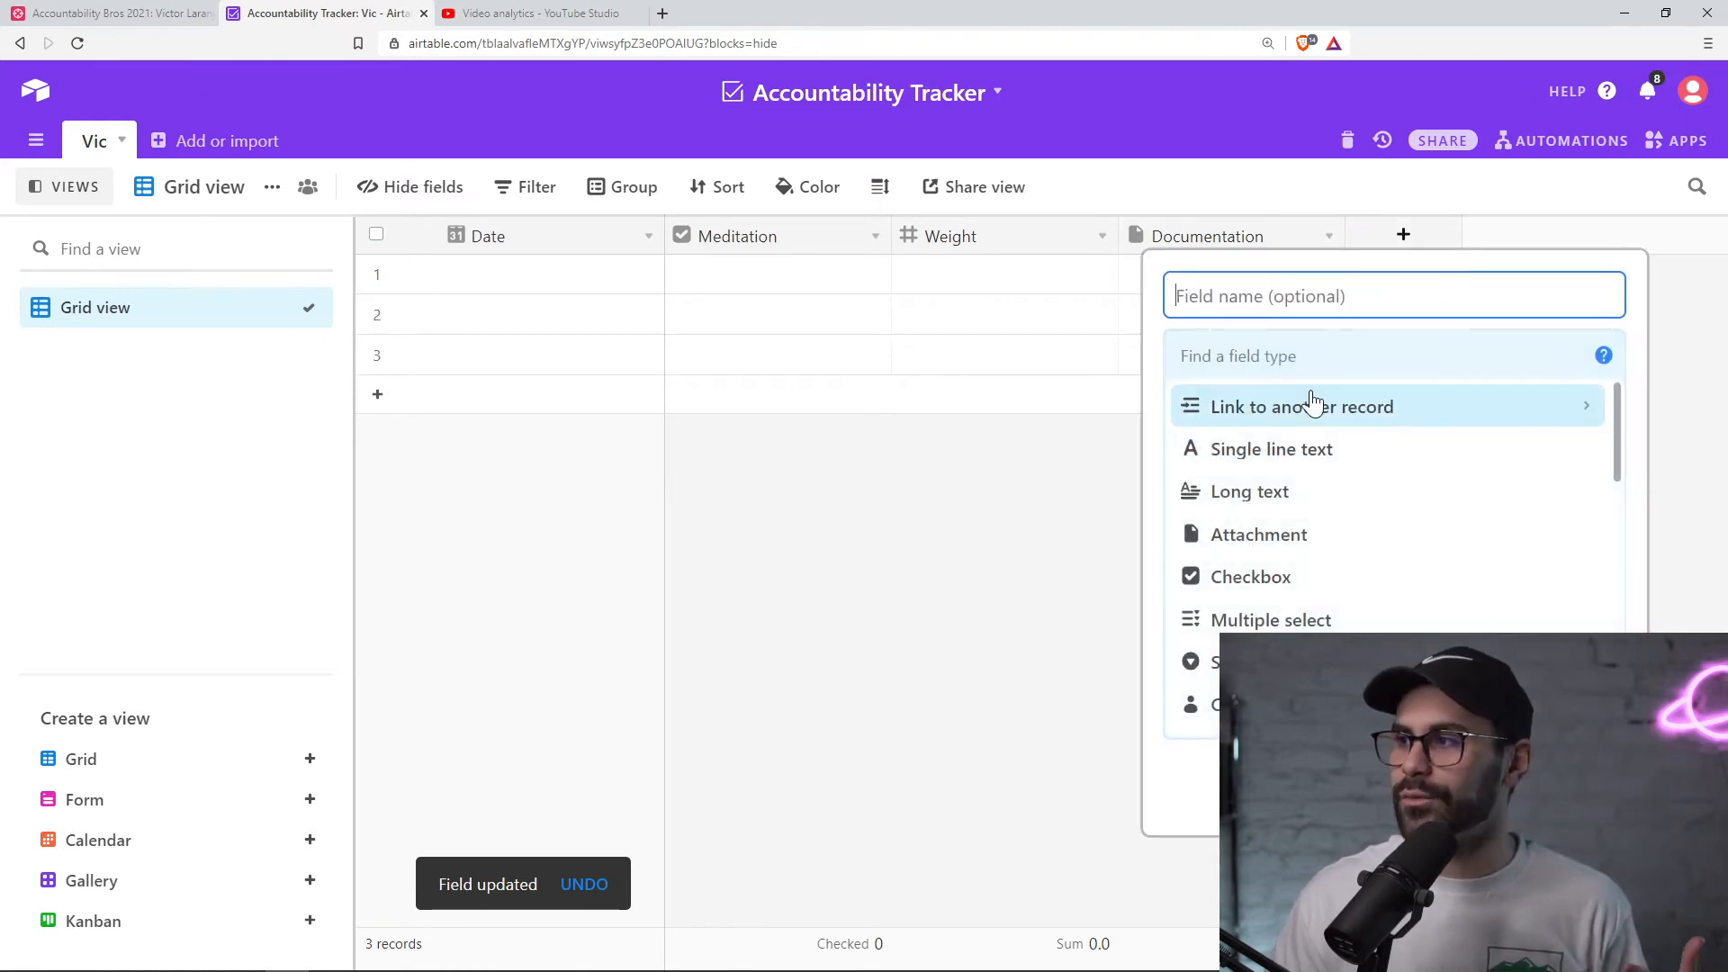
pyautogui.click(1260, 493)
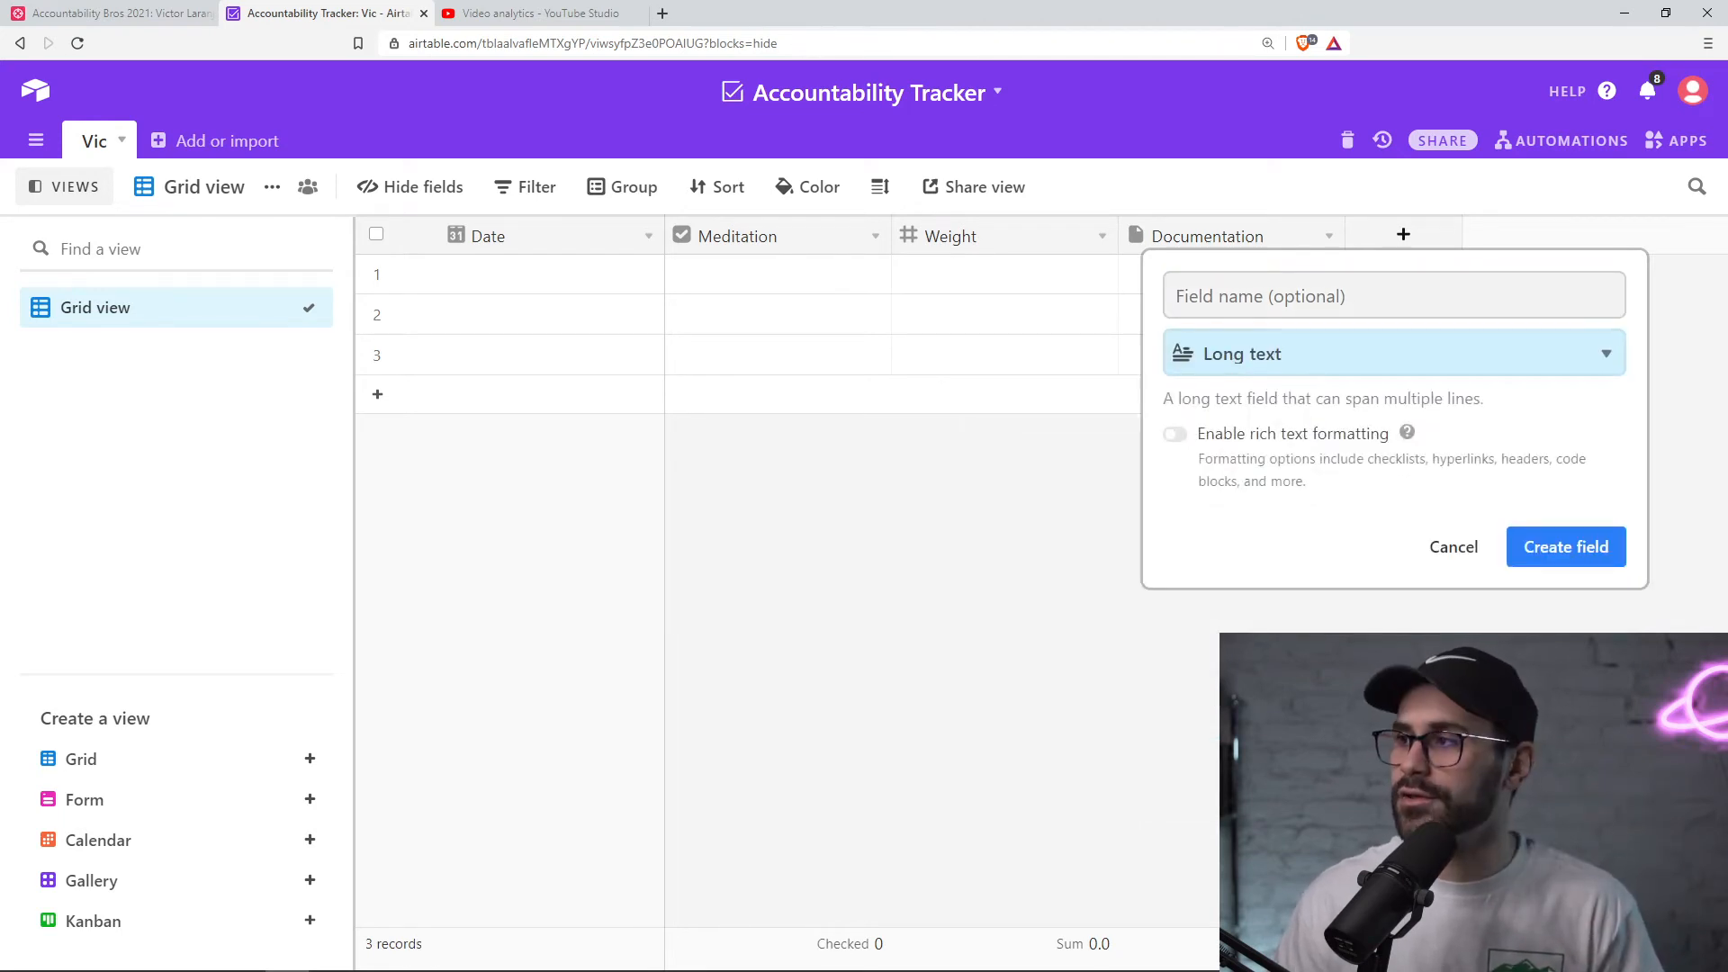
pyautogui.click(1305, 296)
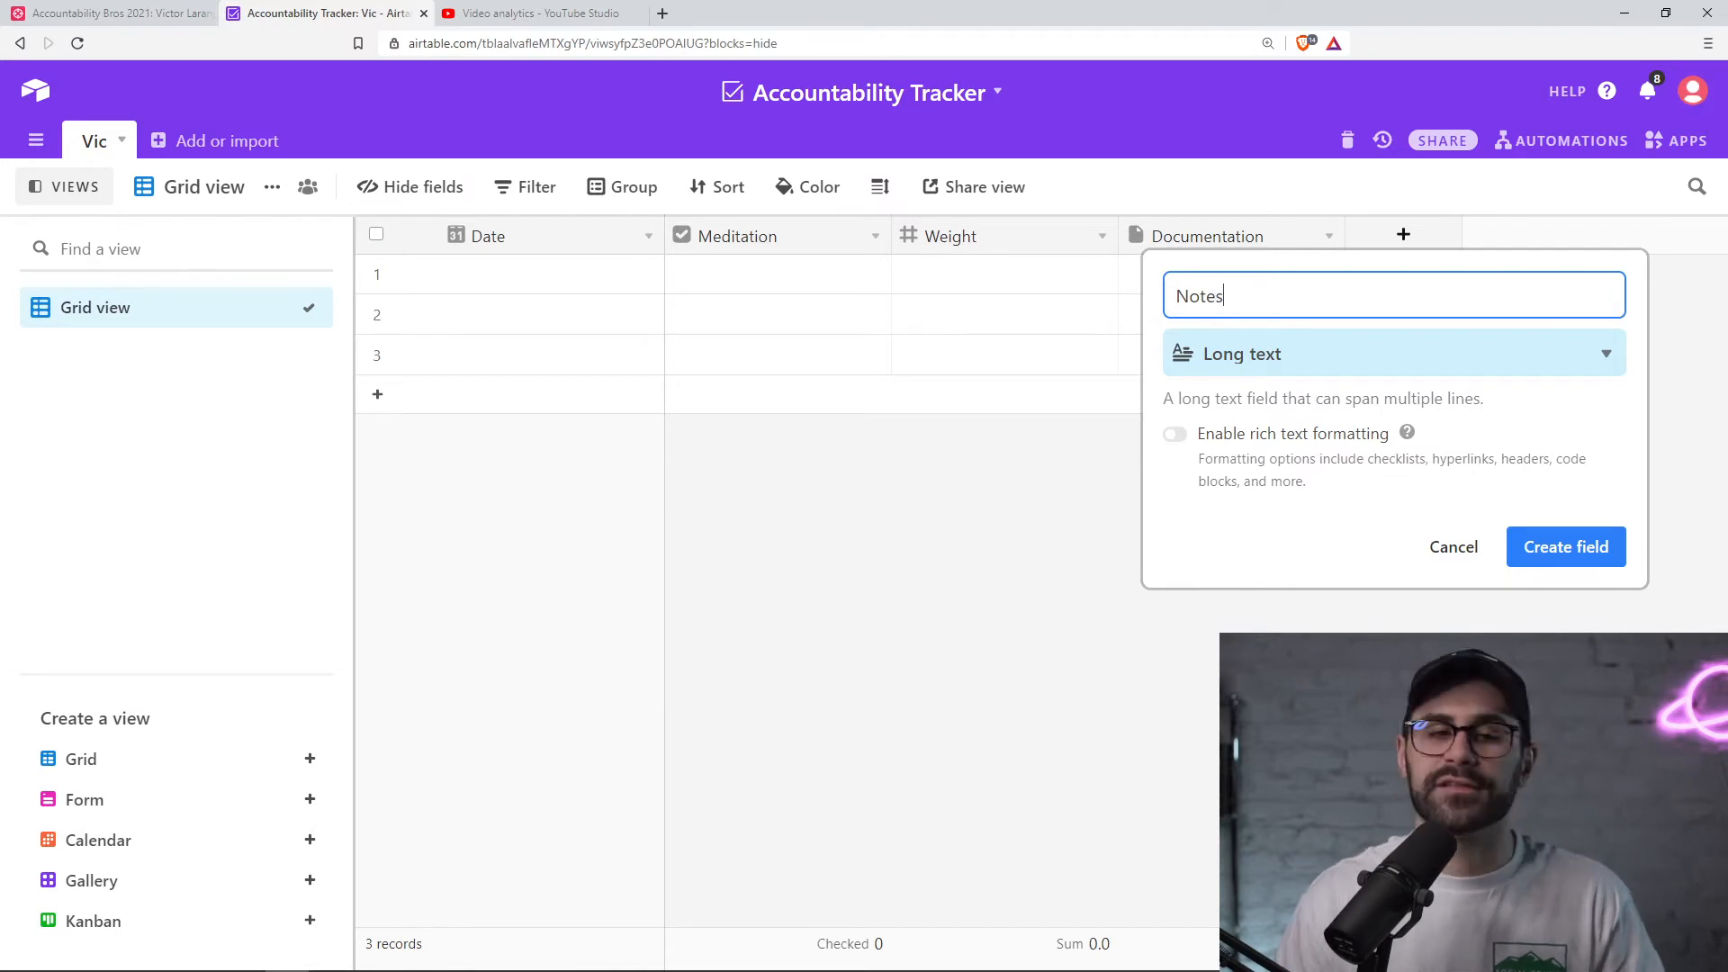
pyautogui.click(1566, 546)
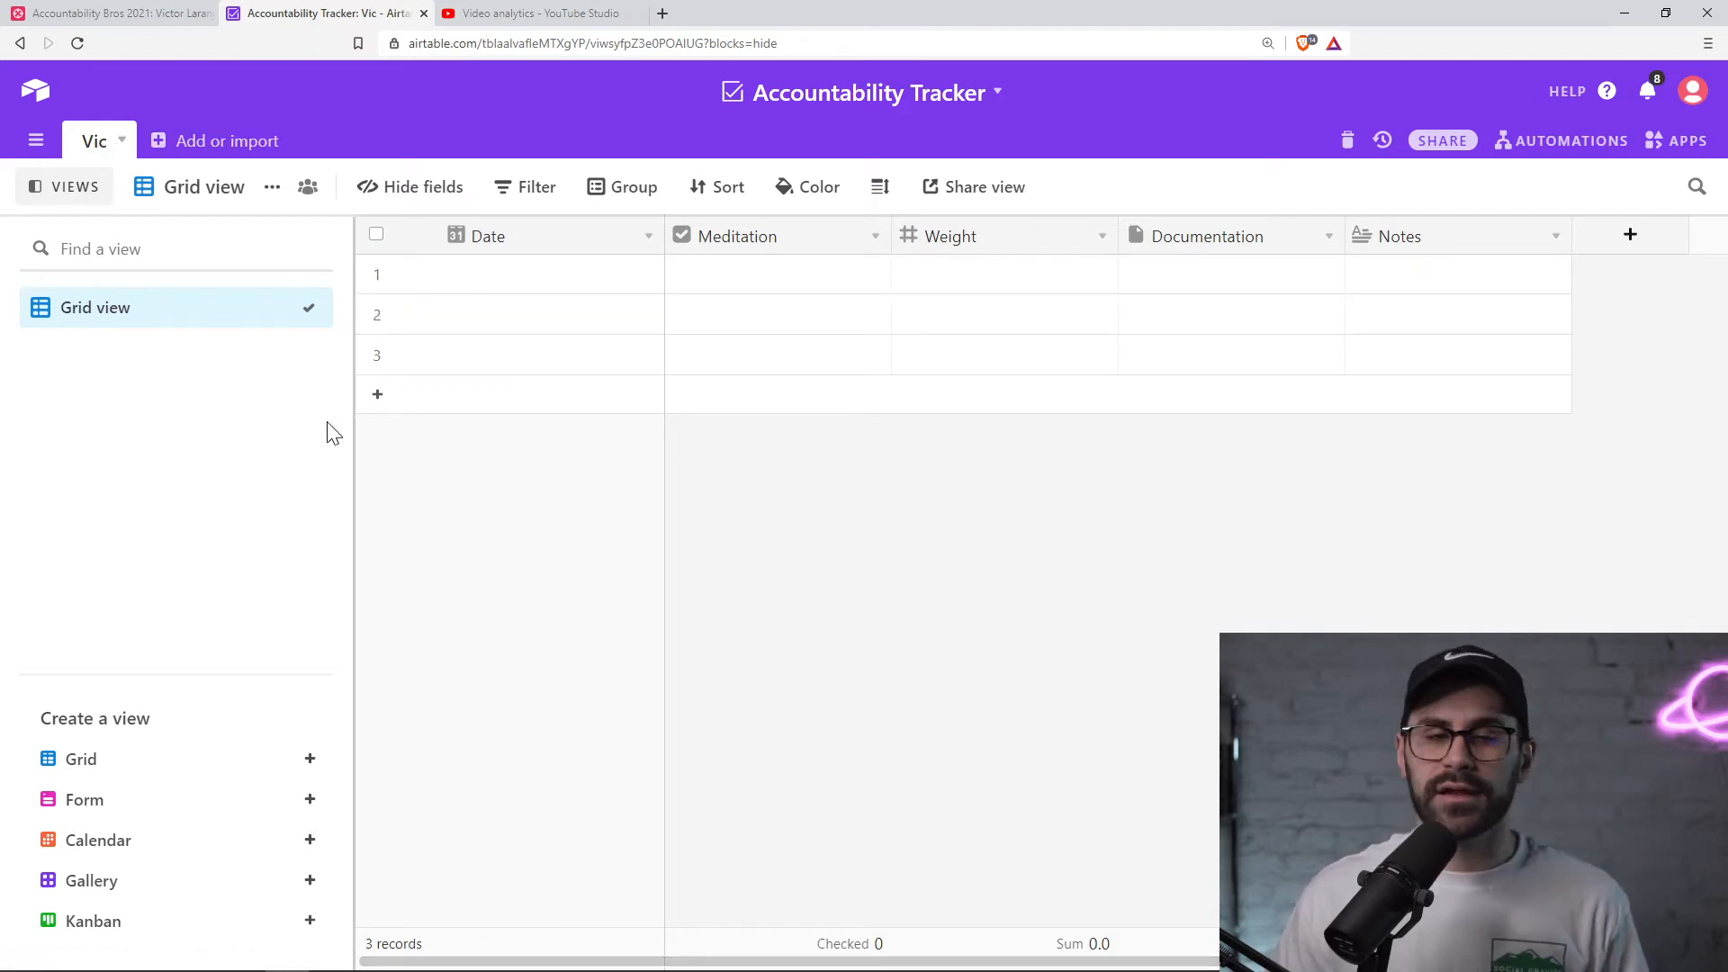
pyautogui.click(1631, 237)
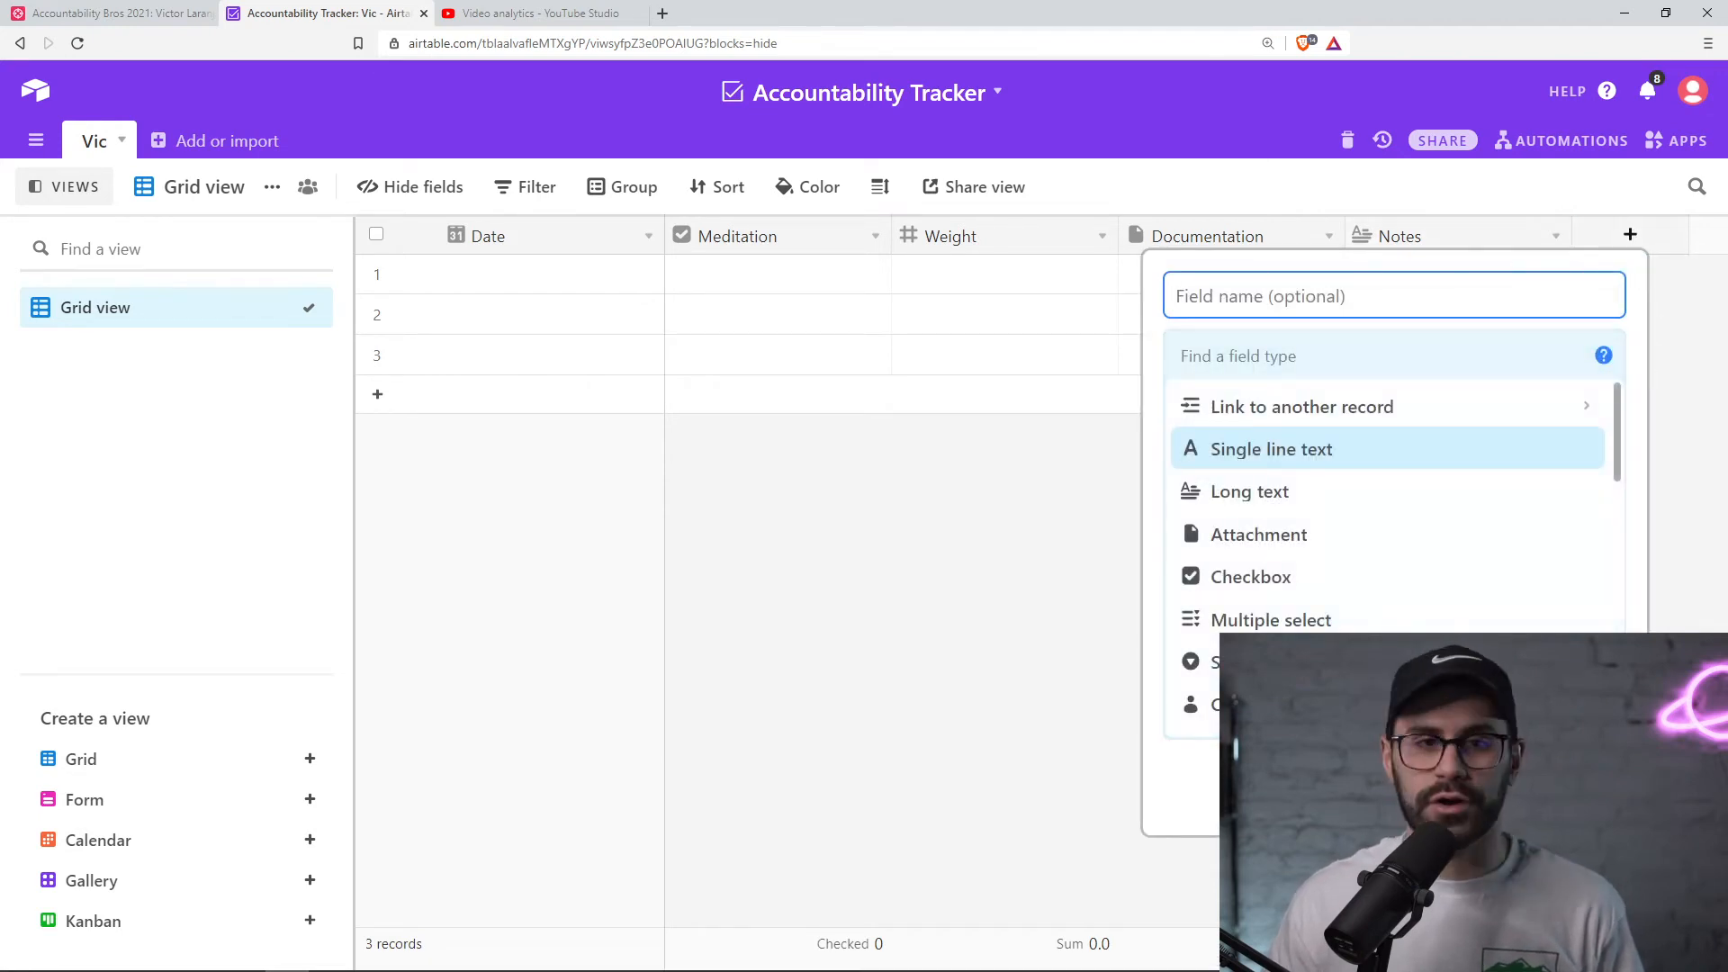
pyautogui.moveTo(1618, 425); pyautogui.dragTo(1619, 461)
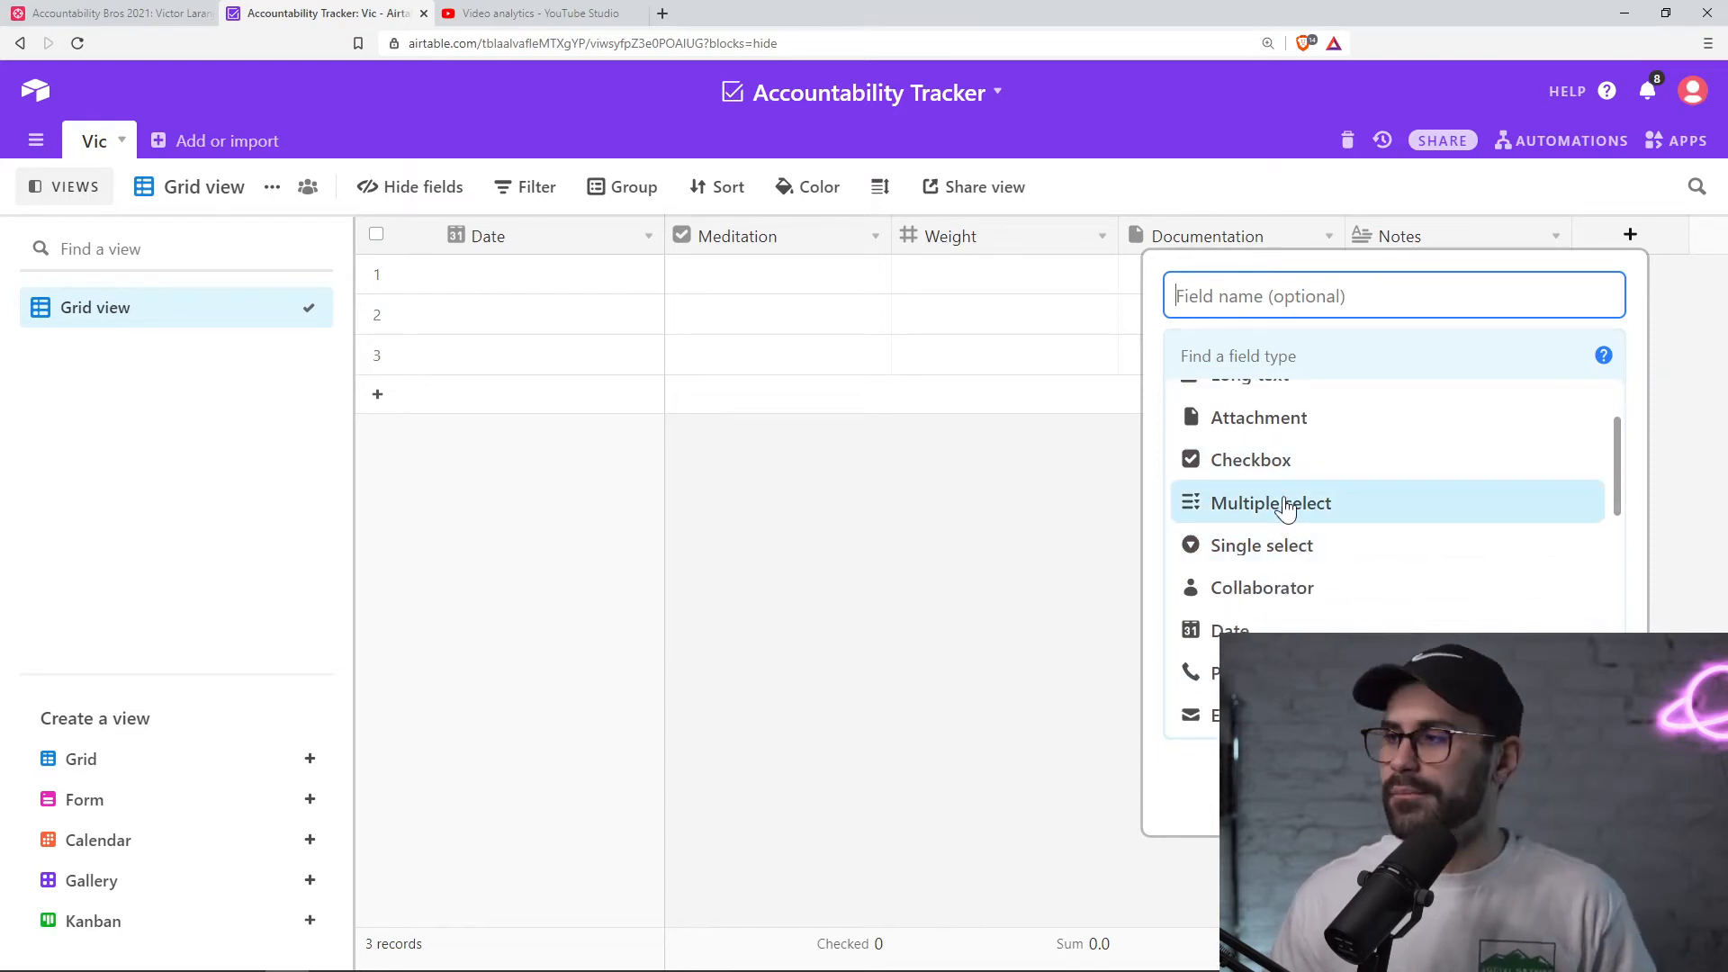
pyautogui.moveTo(1626, 465); pyautogui.dragTo(1612, 559)
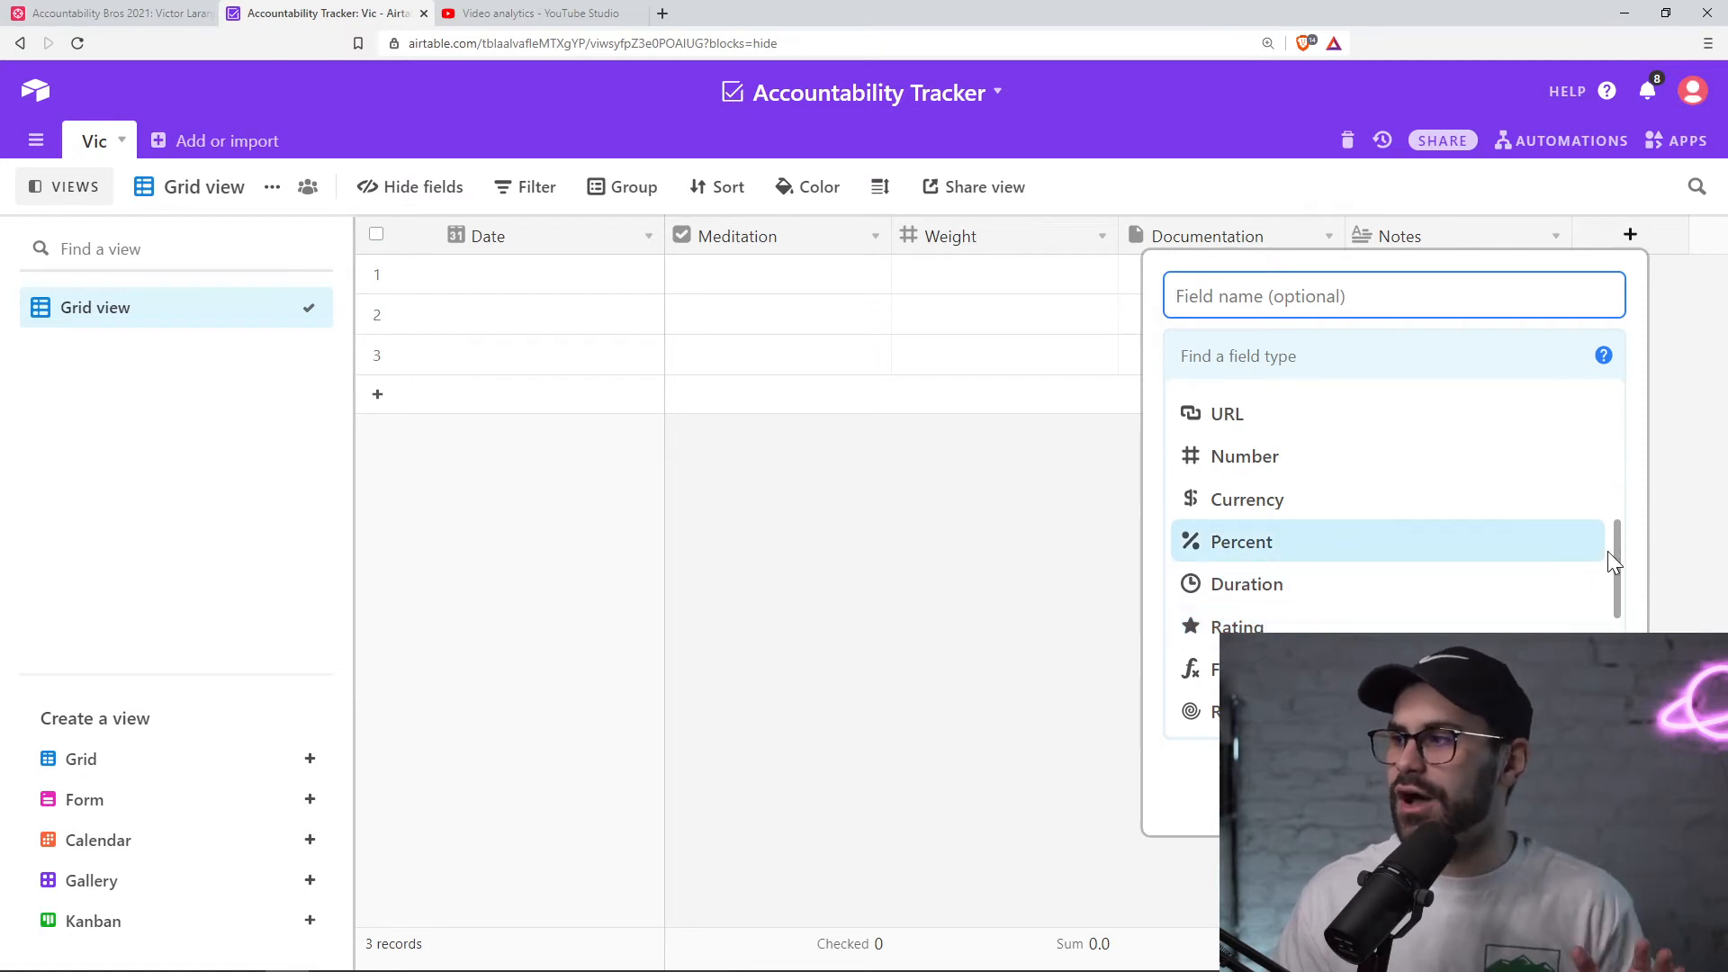
pyautogui.click(1691, 426)
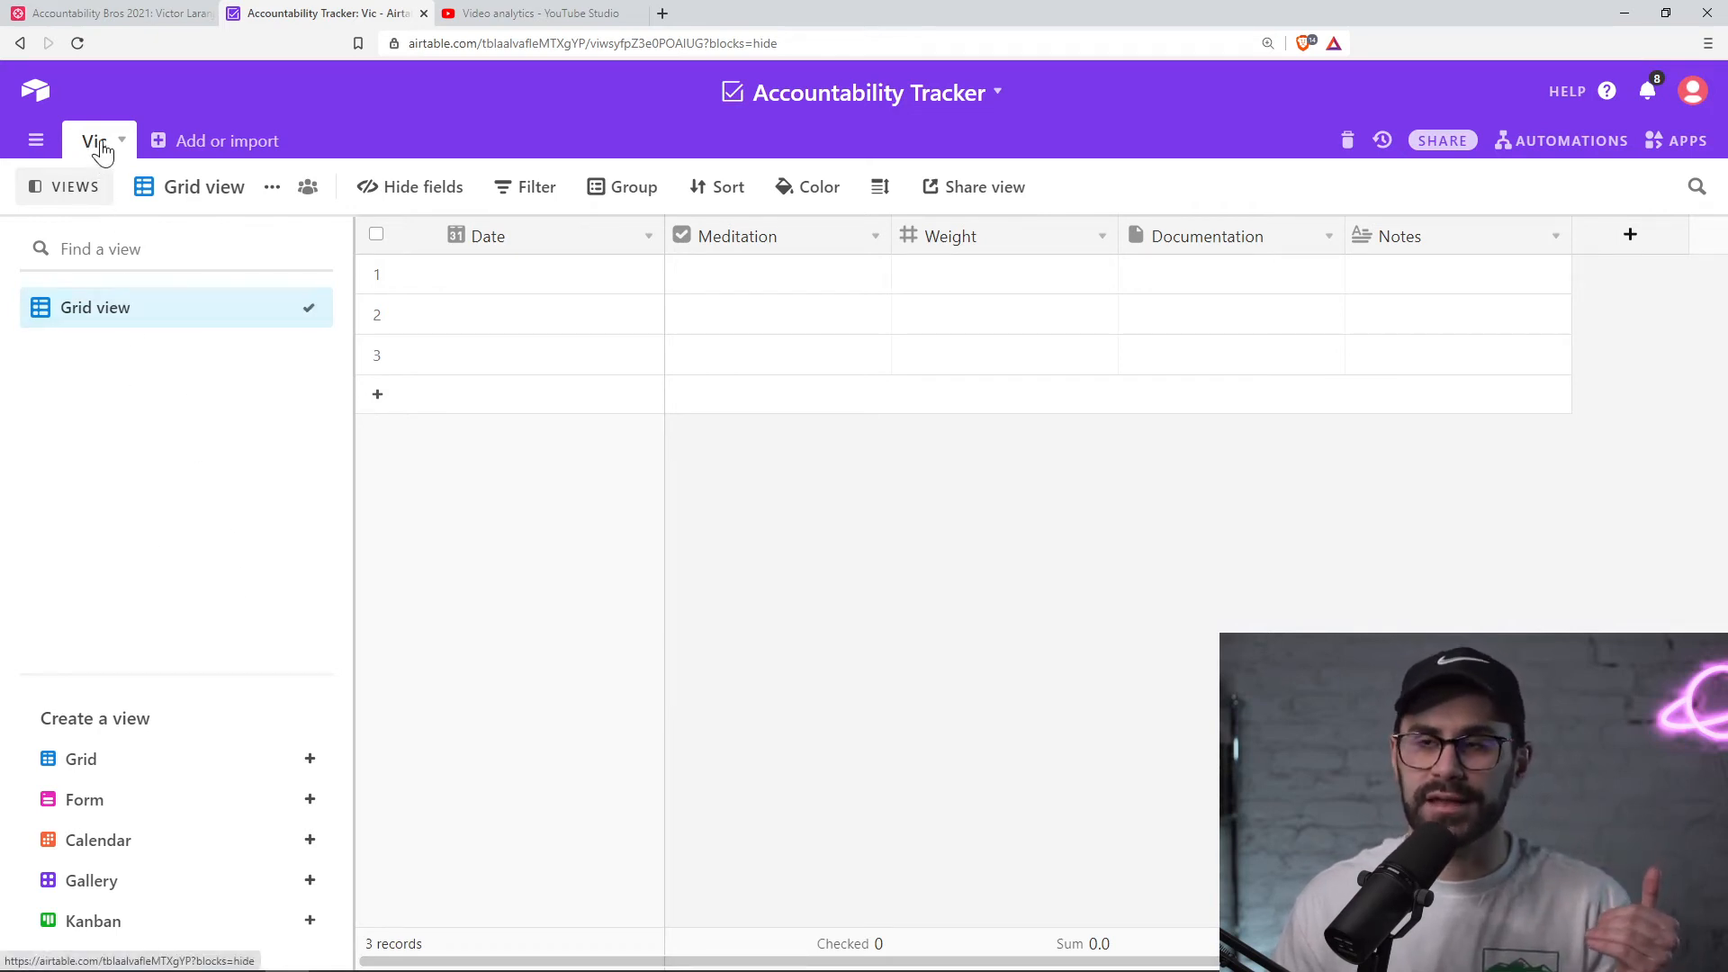
# - Rename the grid view to the owner's first name in possessive form followed by "Data"
pyautogui.doubleClick(87, 313)
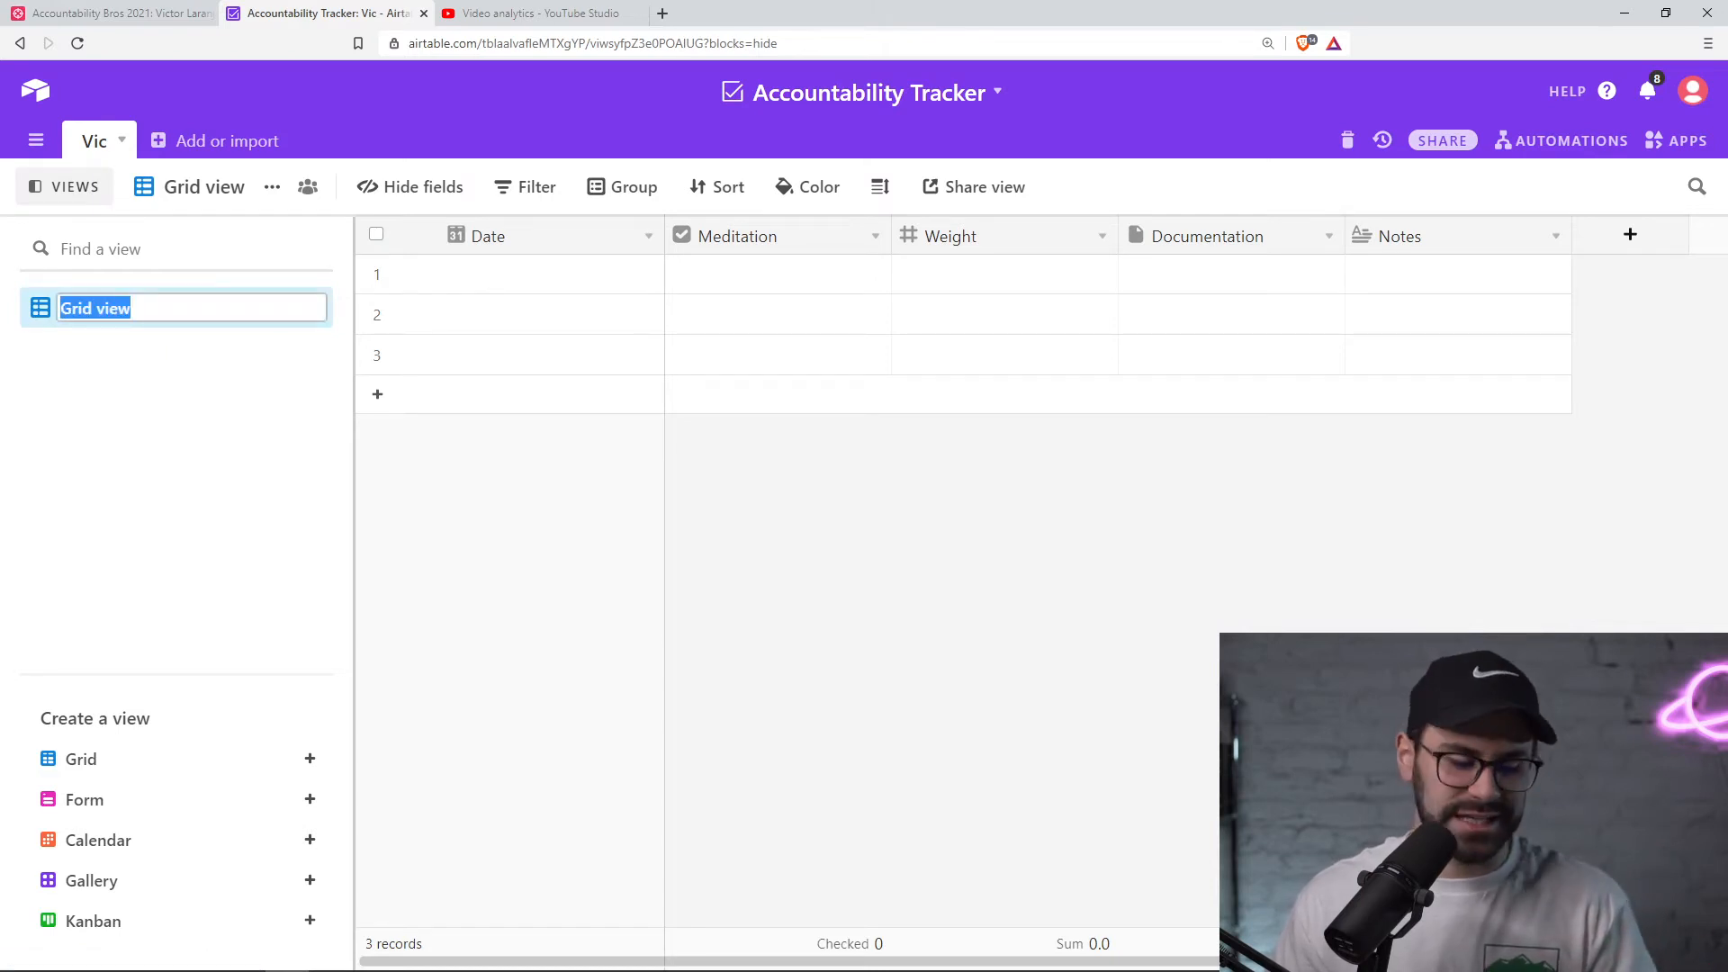
pyautogui.write("Vic's Data")
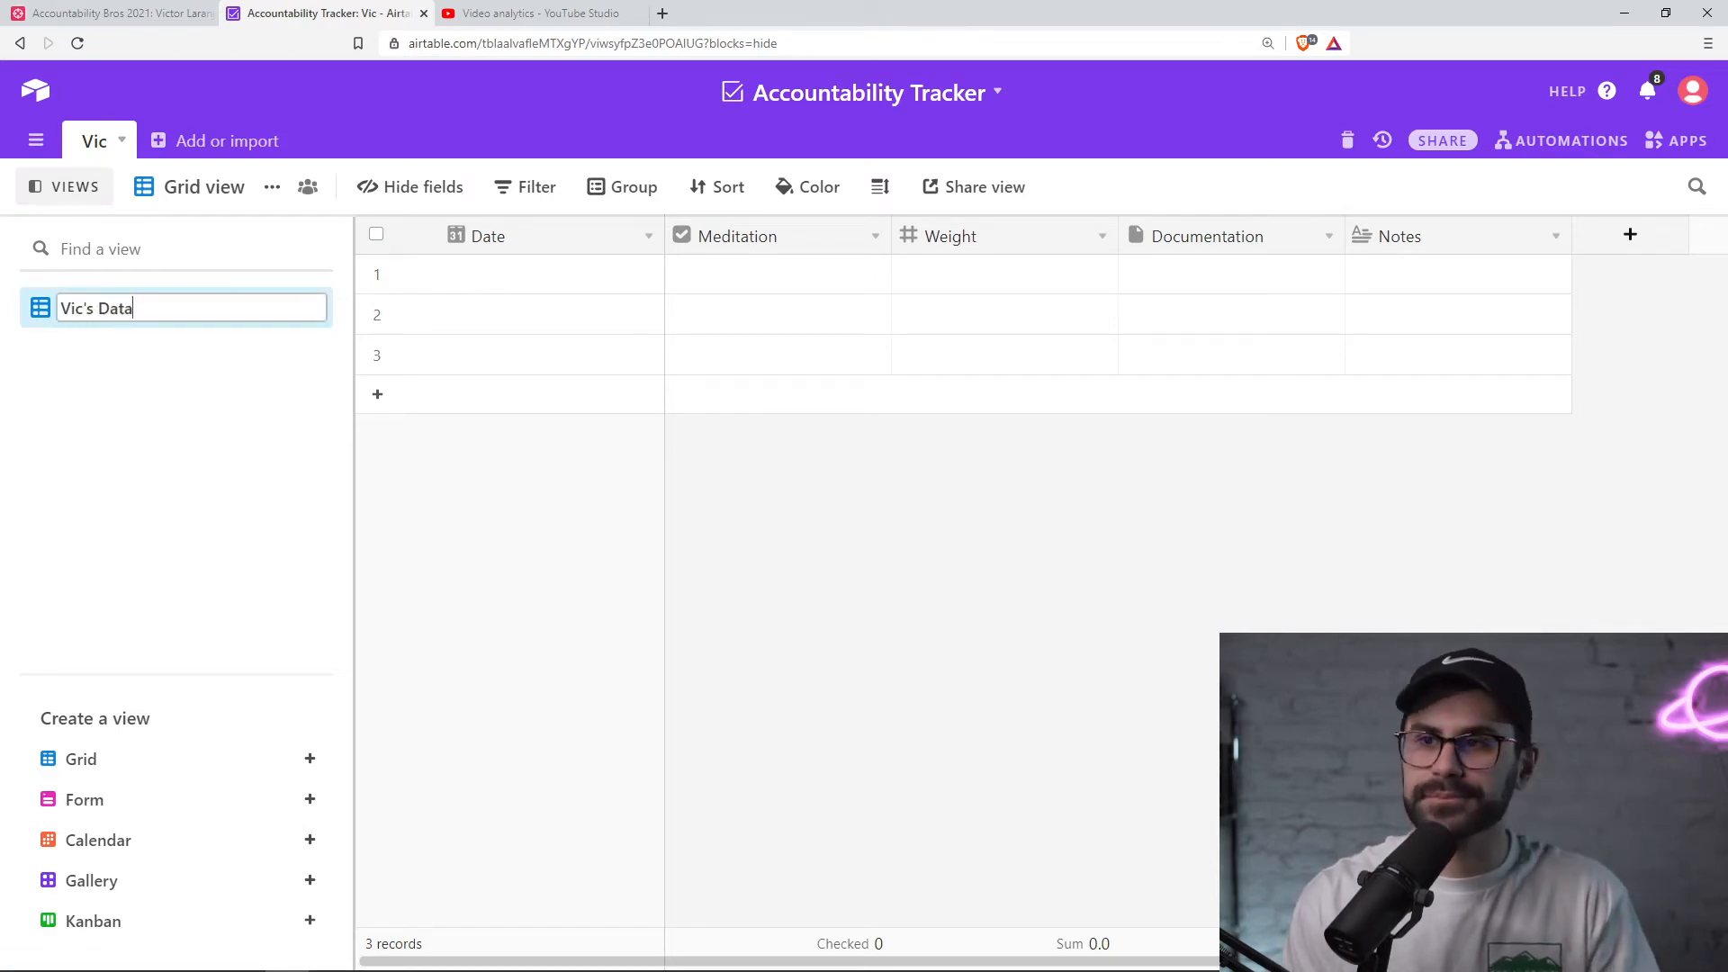
pyautogui.press('Return')
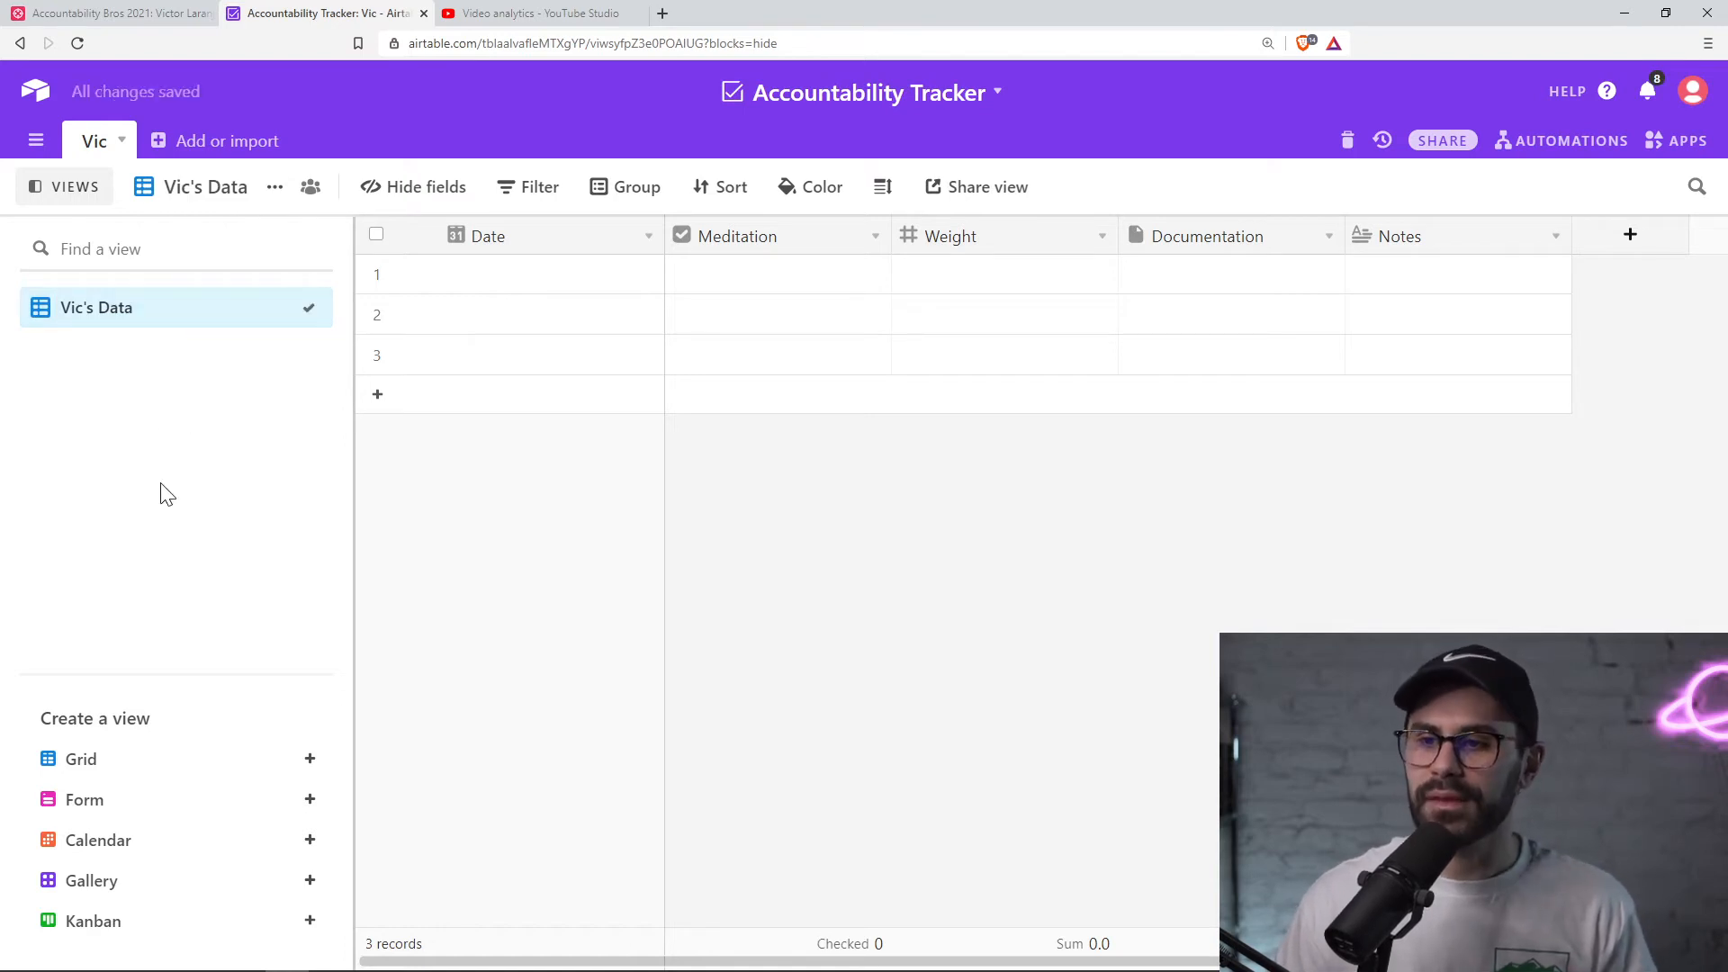
# - Create a Form view for the habit table
pyautogui.moveTo(97, 792)
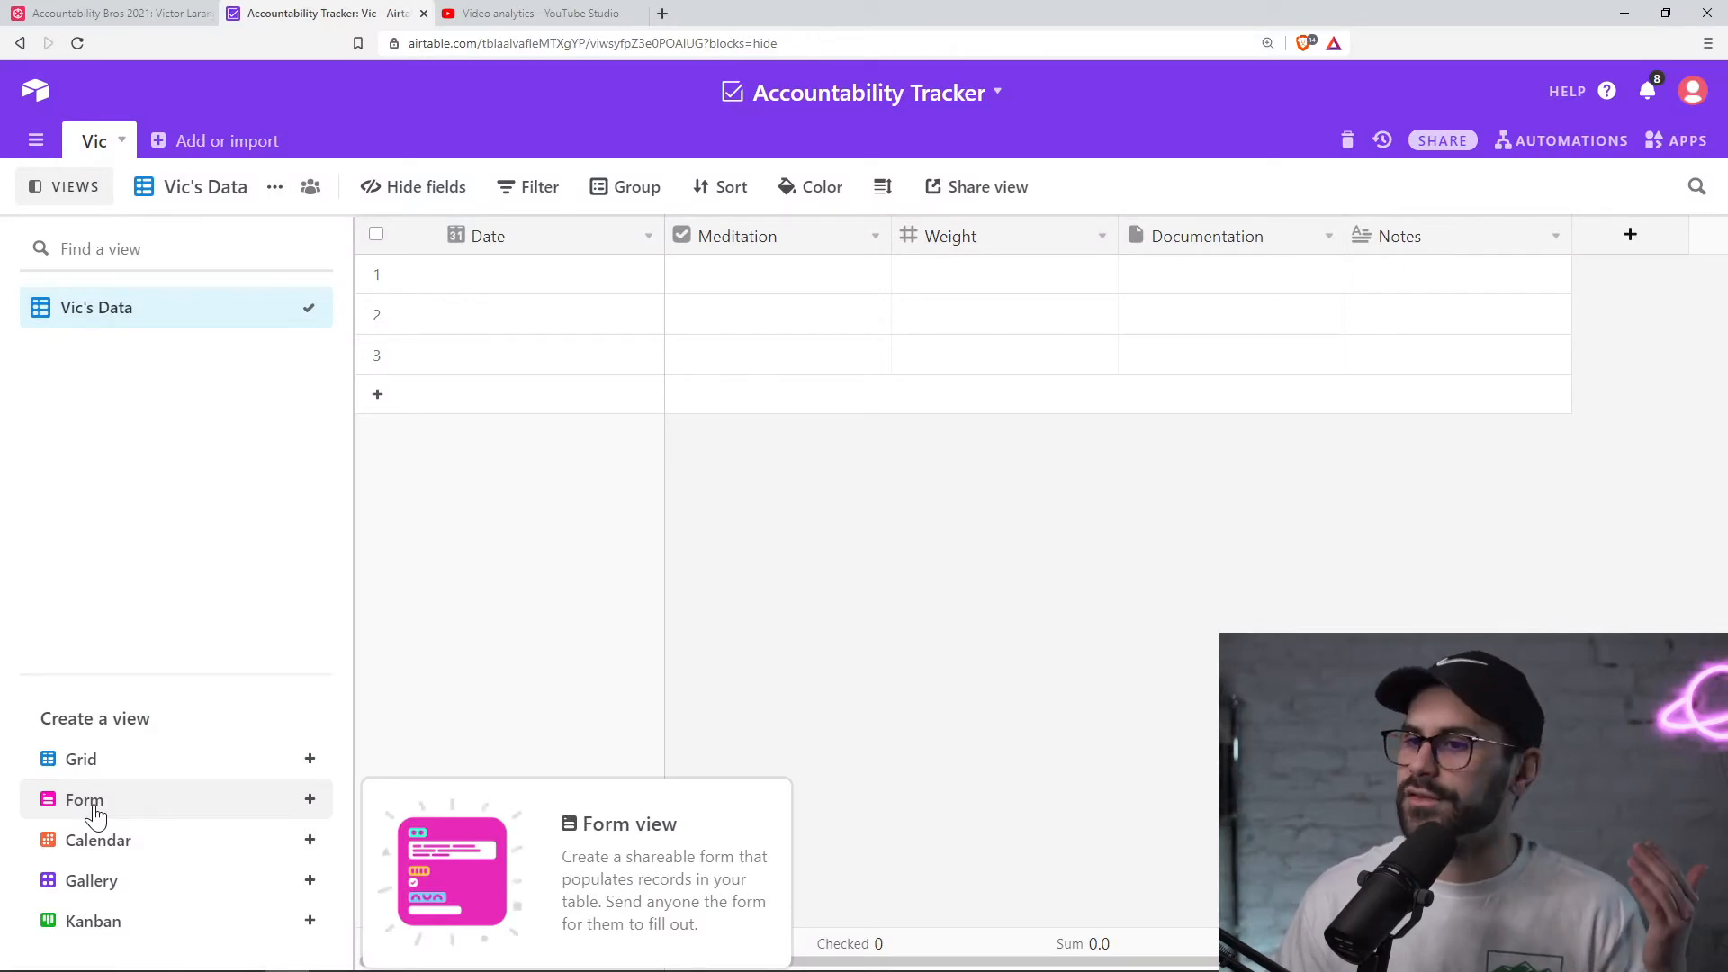
pyautogui.click(94, 810)
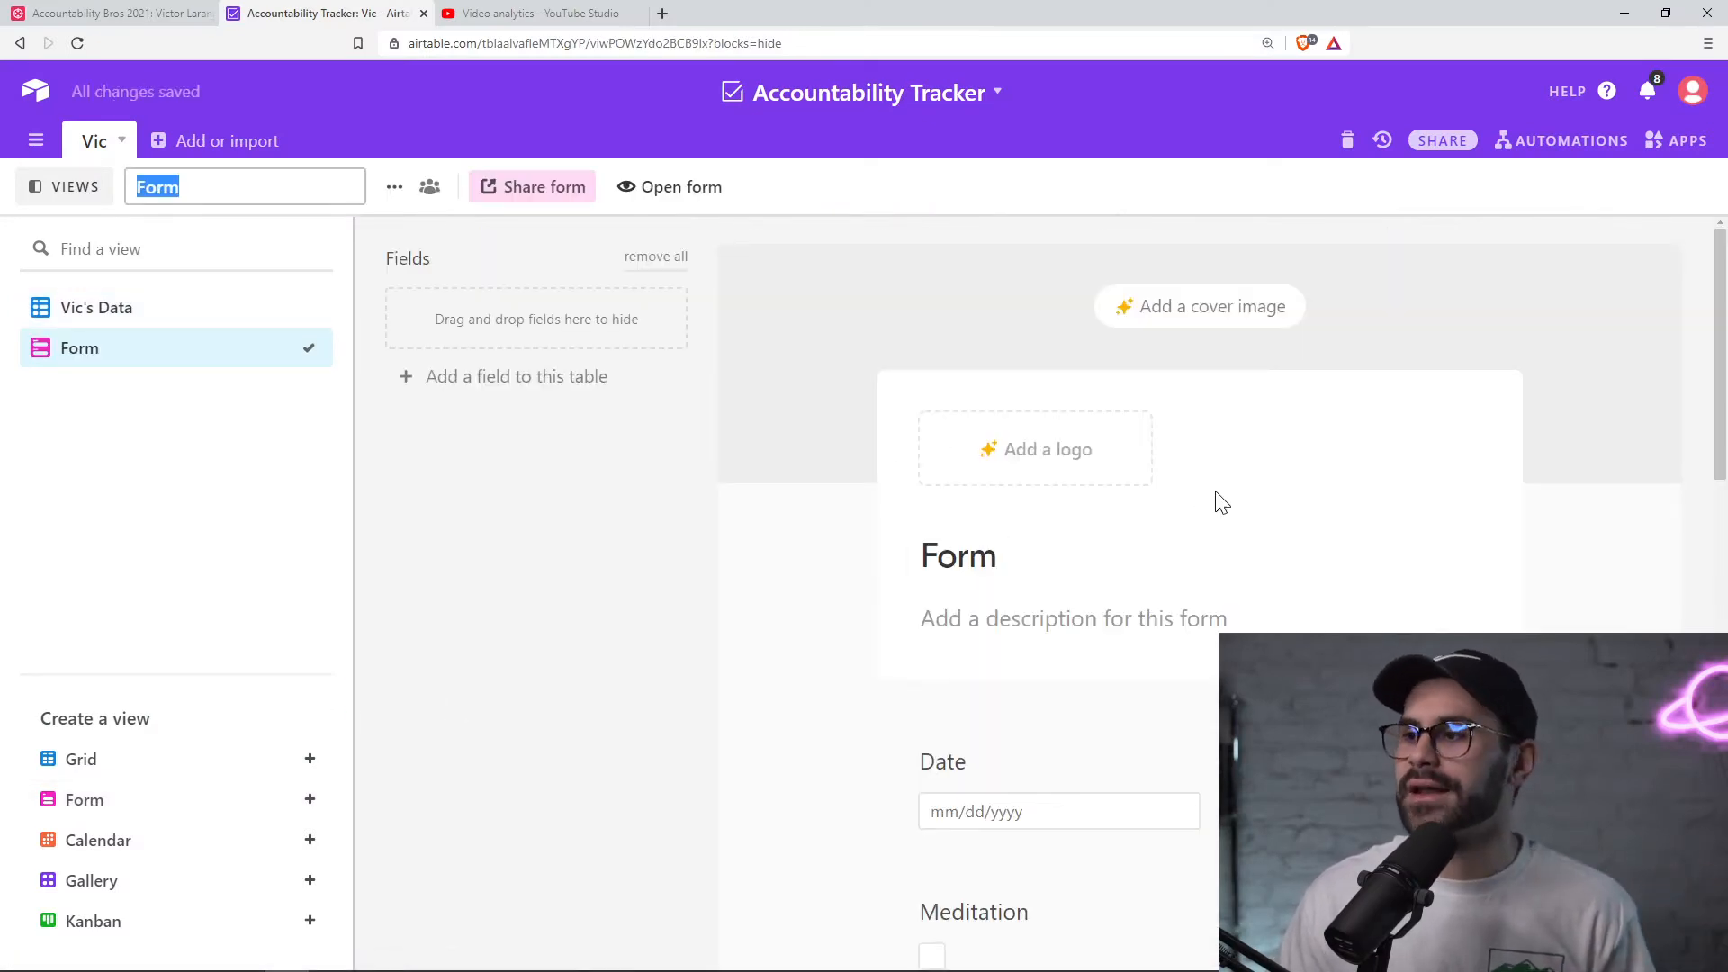
# - Review the form's fields from Date through Notes and compare the form with the grid view
pyautogui.scroll(-7, 1212, 501)
pyautogui.scroll(-4, 976, 531)
pyautogui.scroll(10, 976, 697)
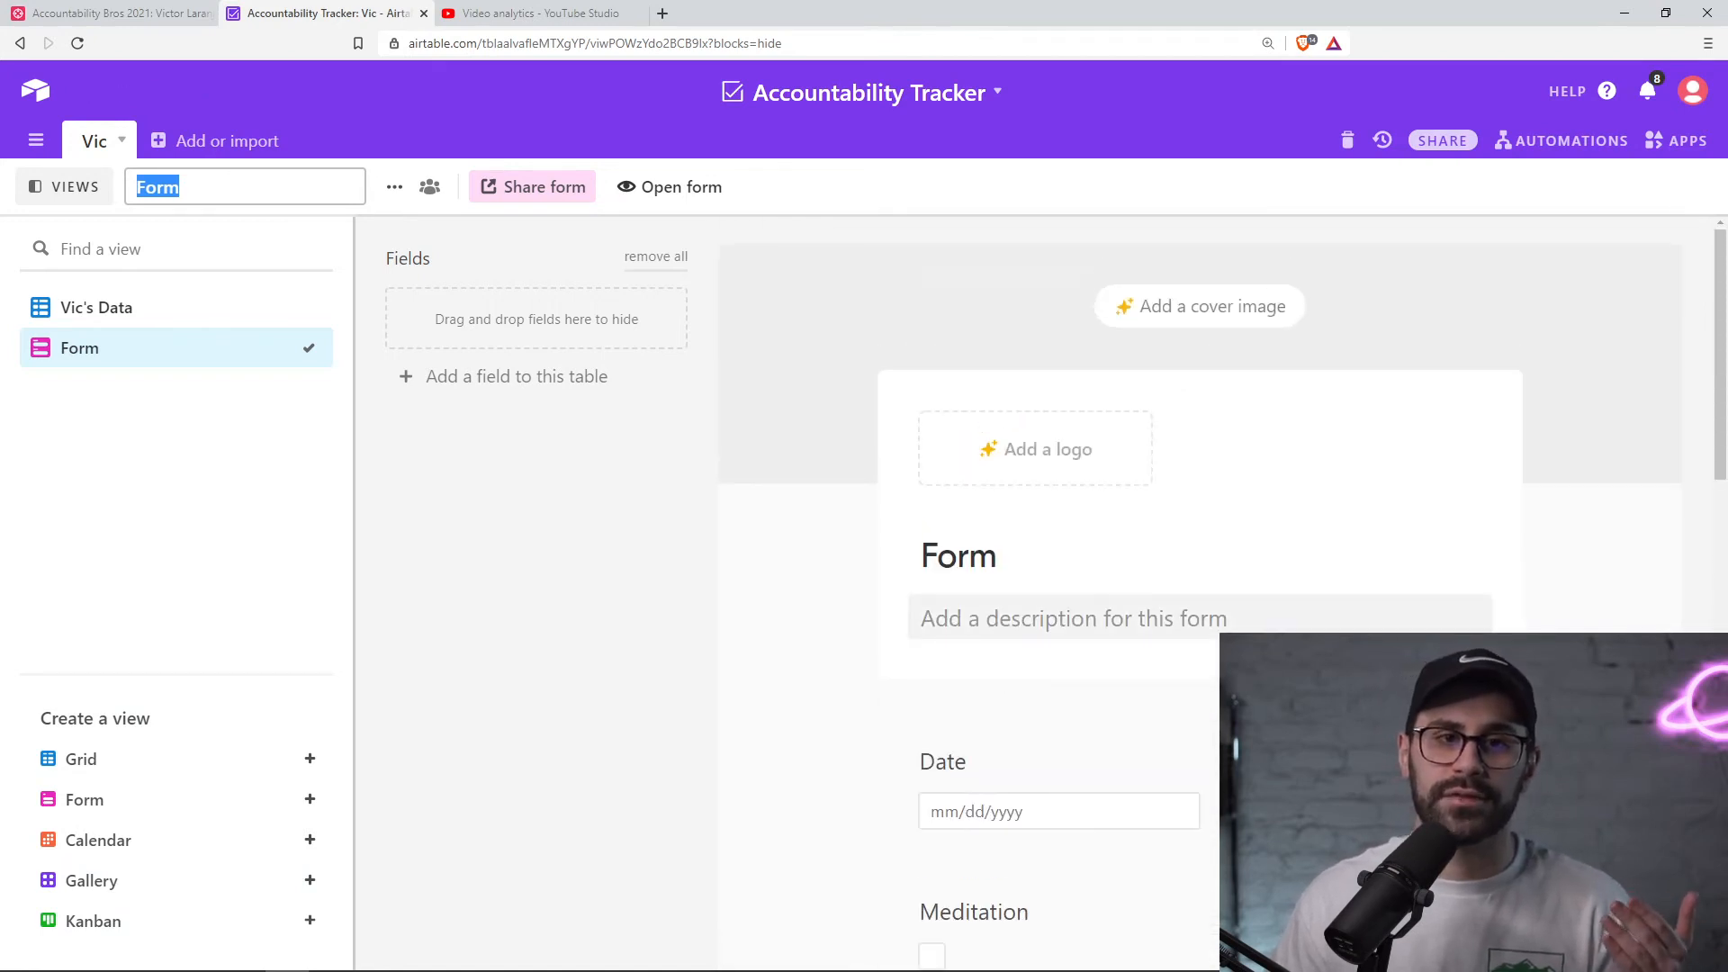
pyautogui.scroll(-1, 943, 579)
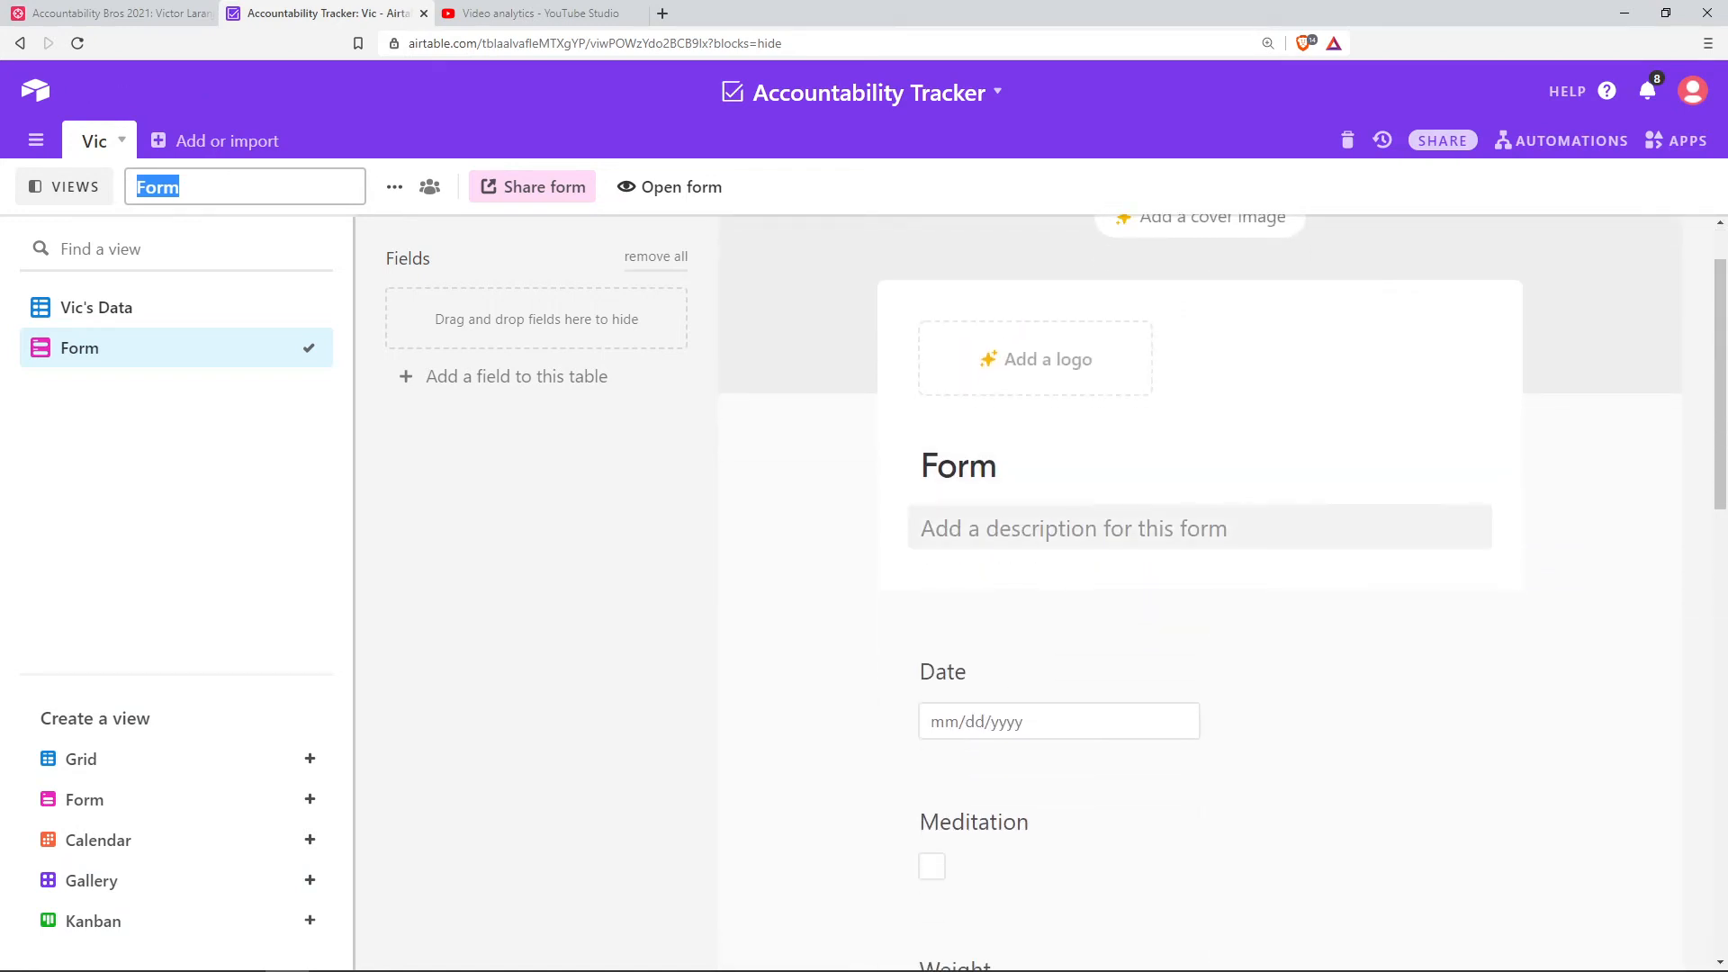
pyautogui.scroll(-1, 1362, 547)
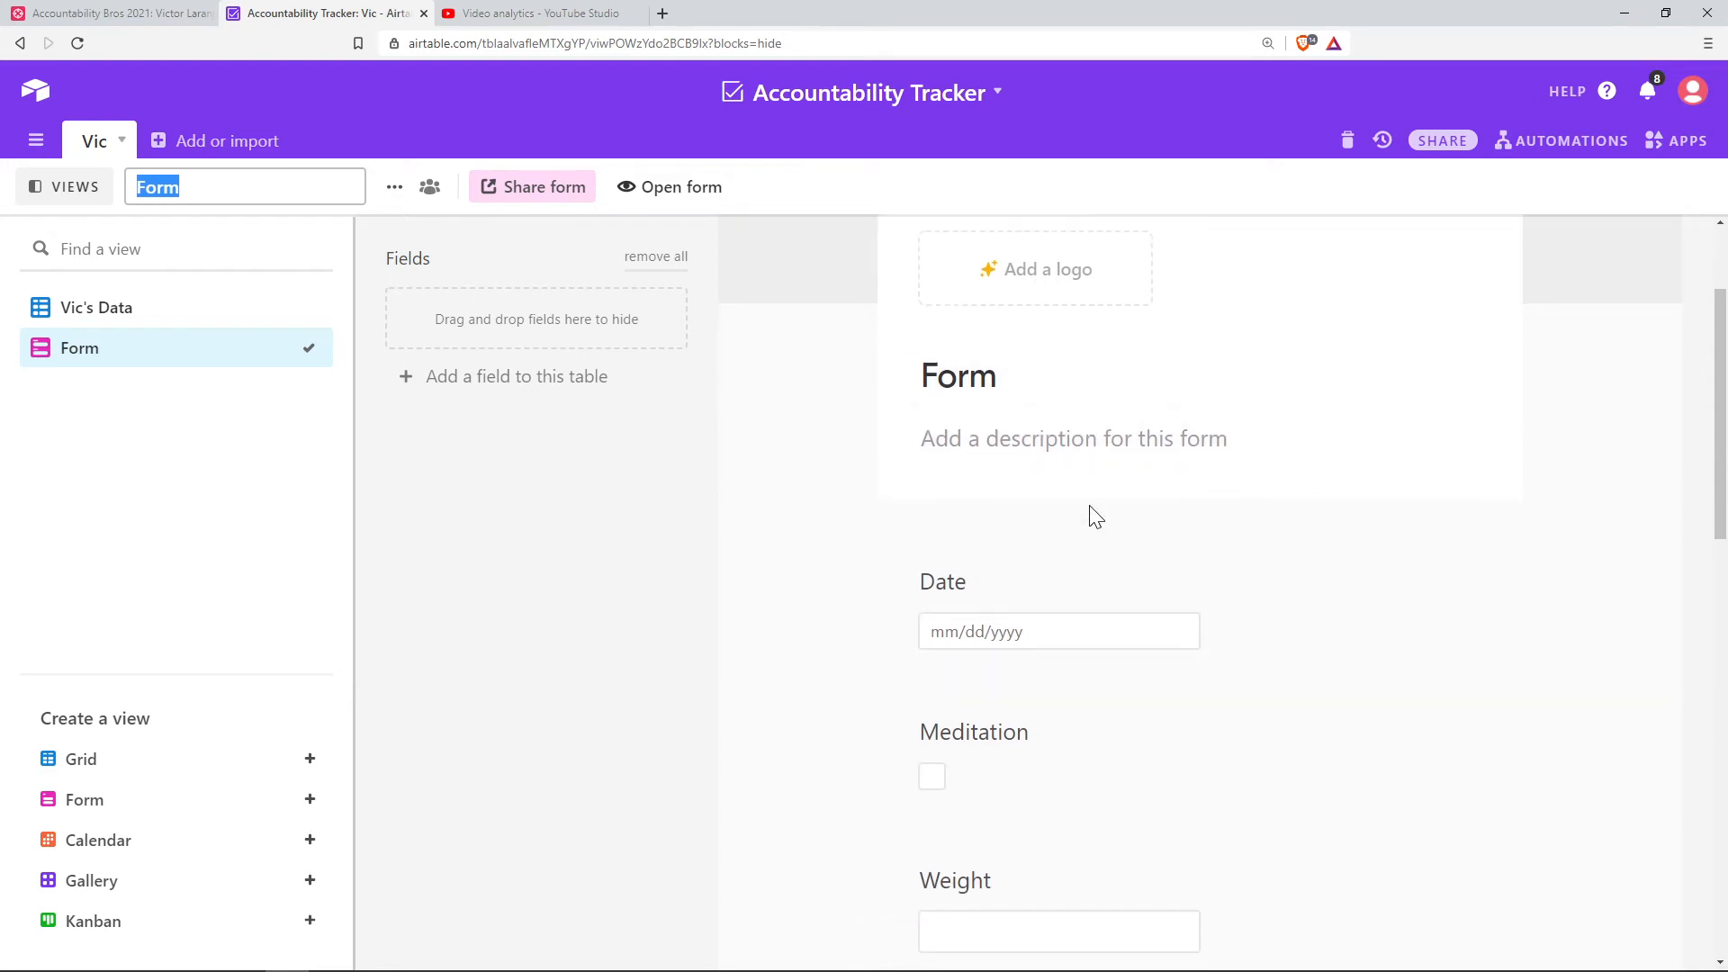
pyautogui.scroll(-3, 990, 540)
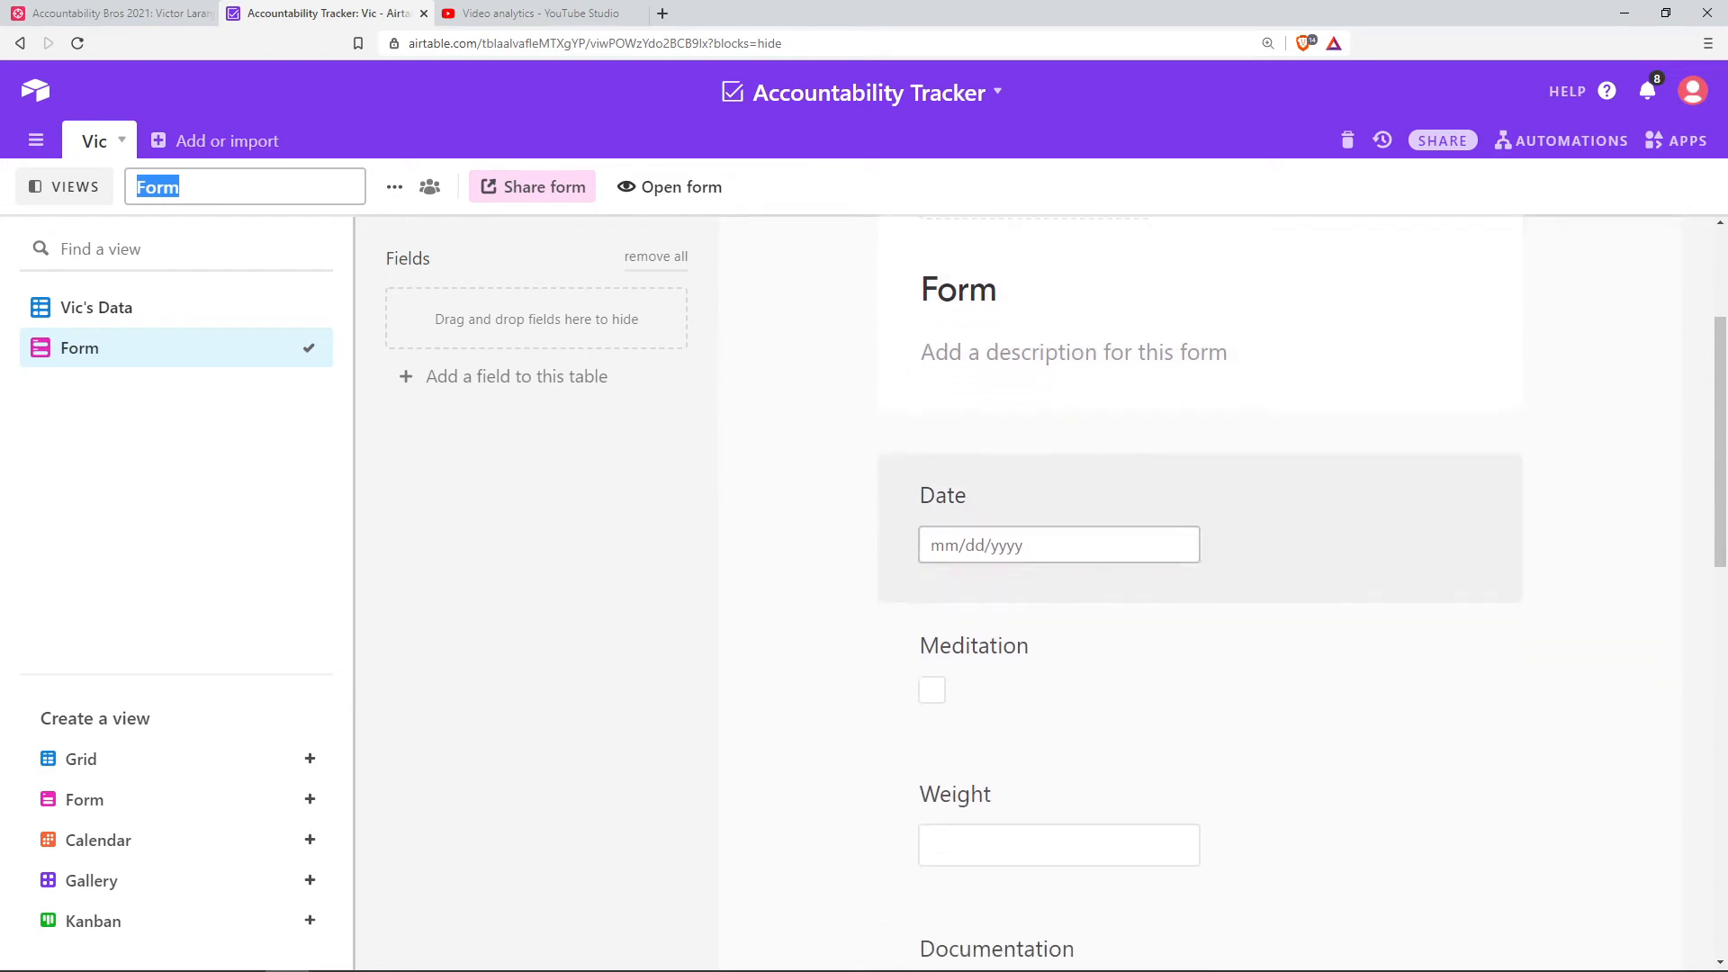
pyautogui.scroll(-2, 999, 763)
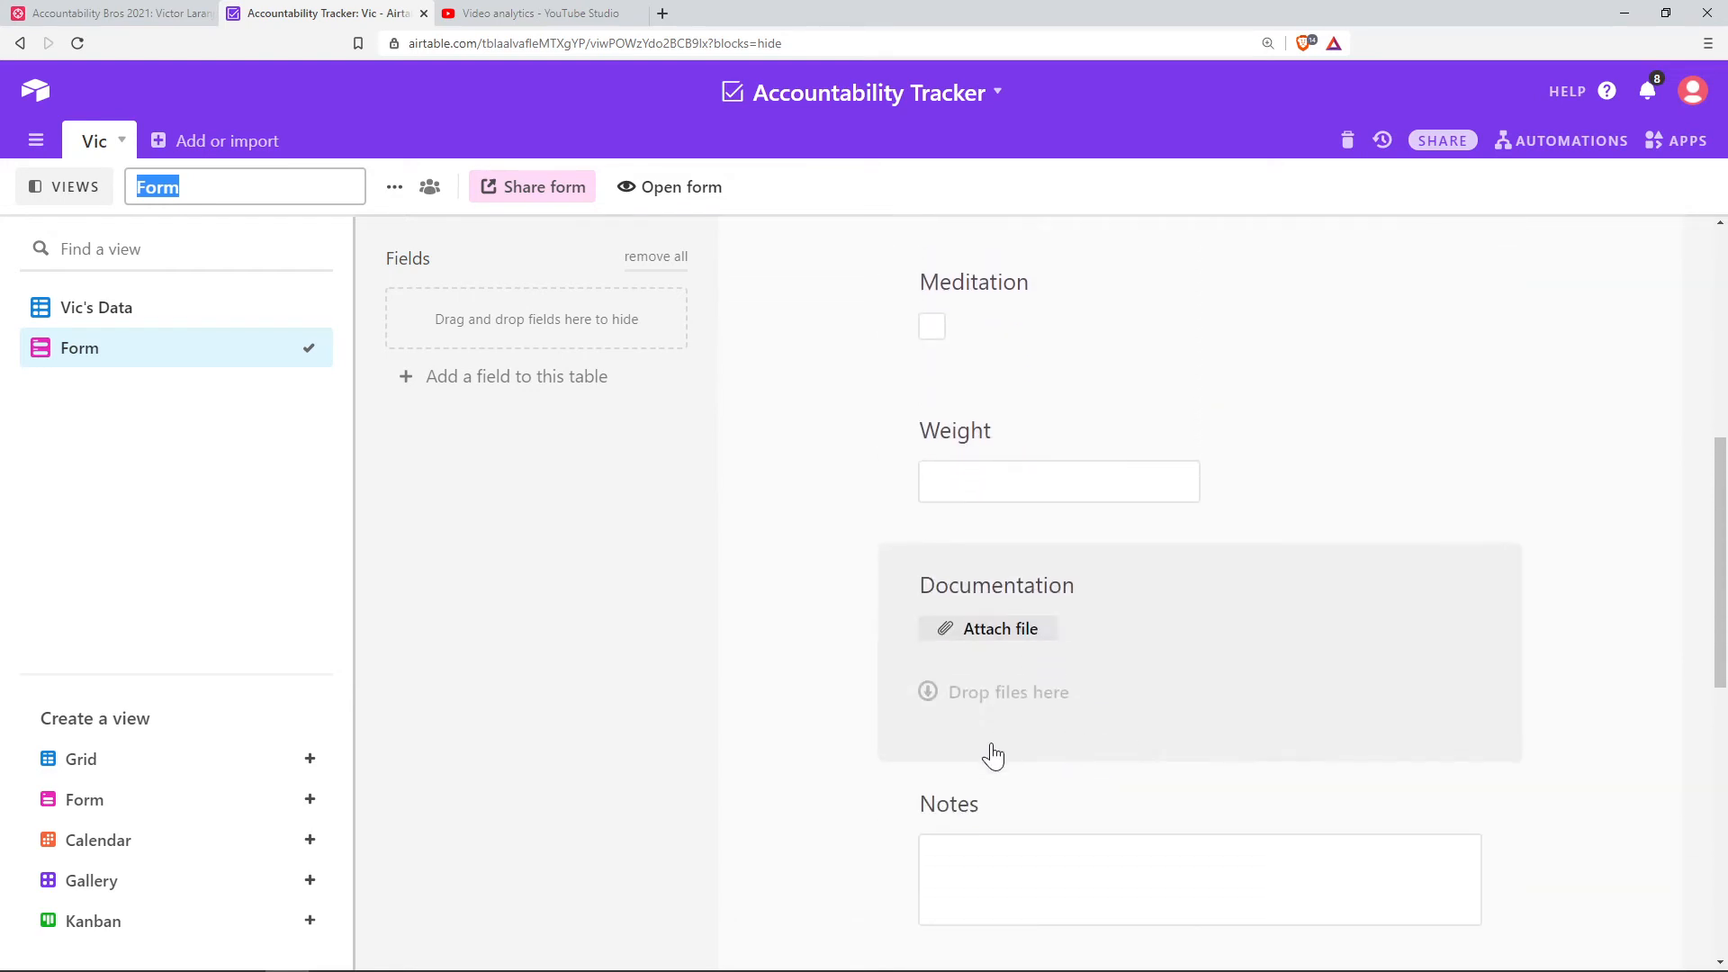
pyautogui.scroll(-2, 984, 841)
pyautogui.scroll(5, 1020, 663)
pyautogui.scroll(4, 1019, 663)
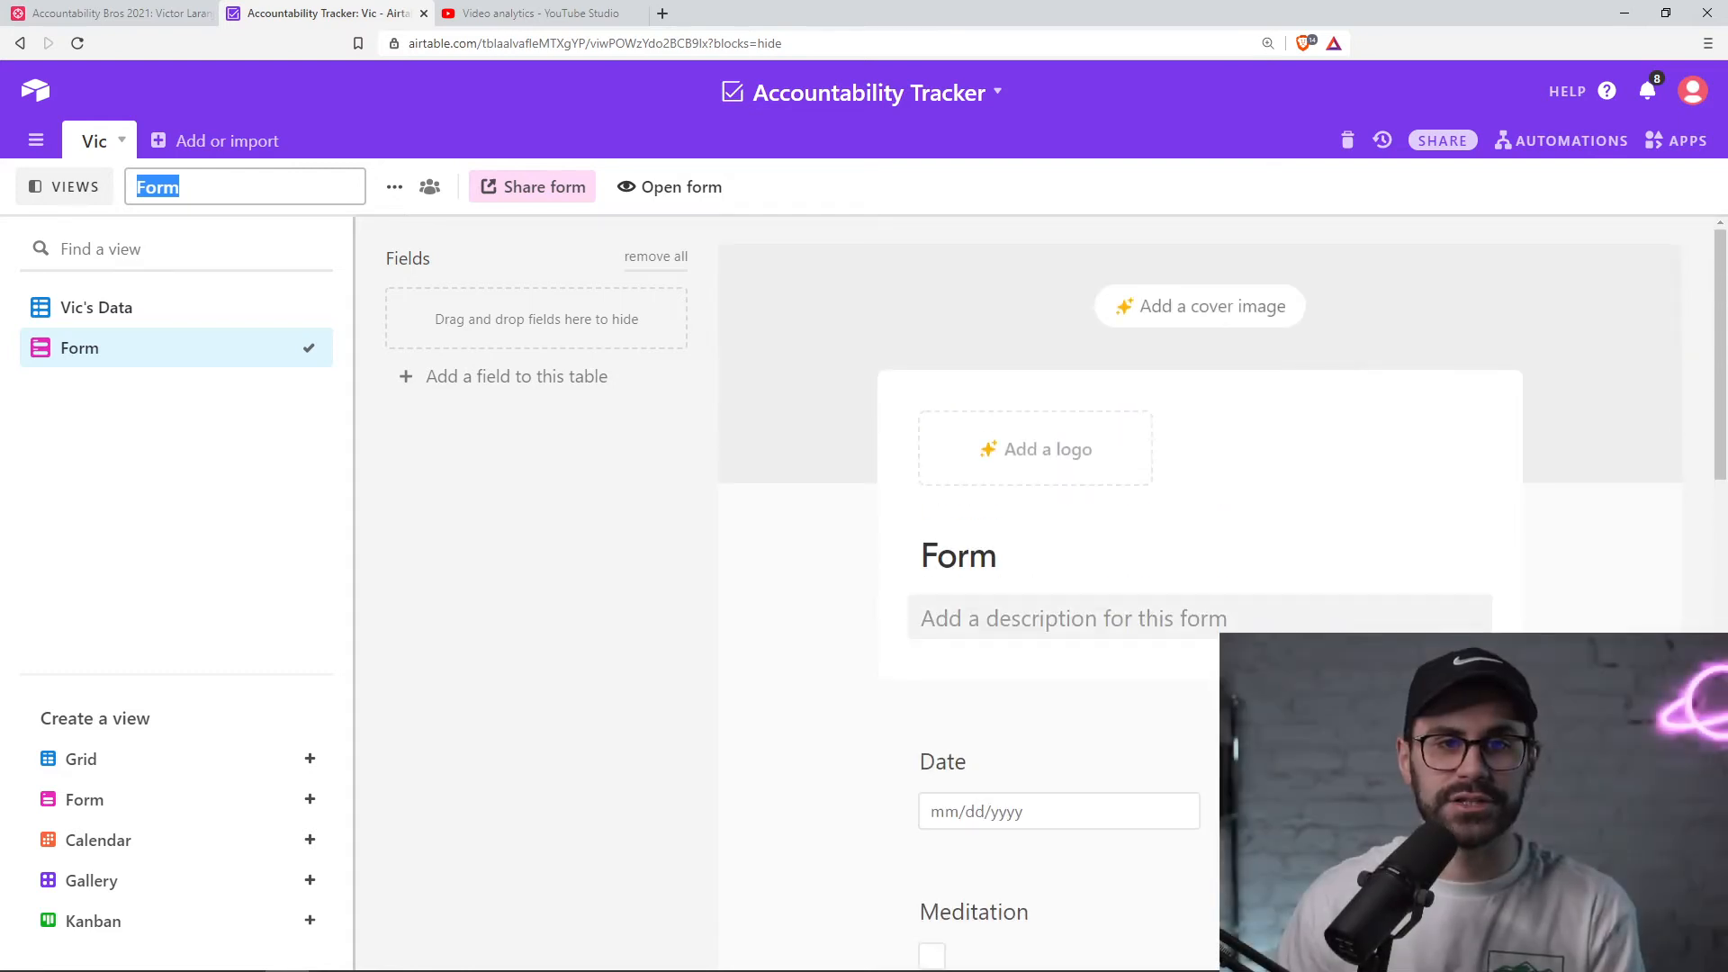
pyautogui.click(116, 310)
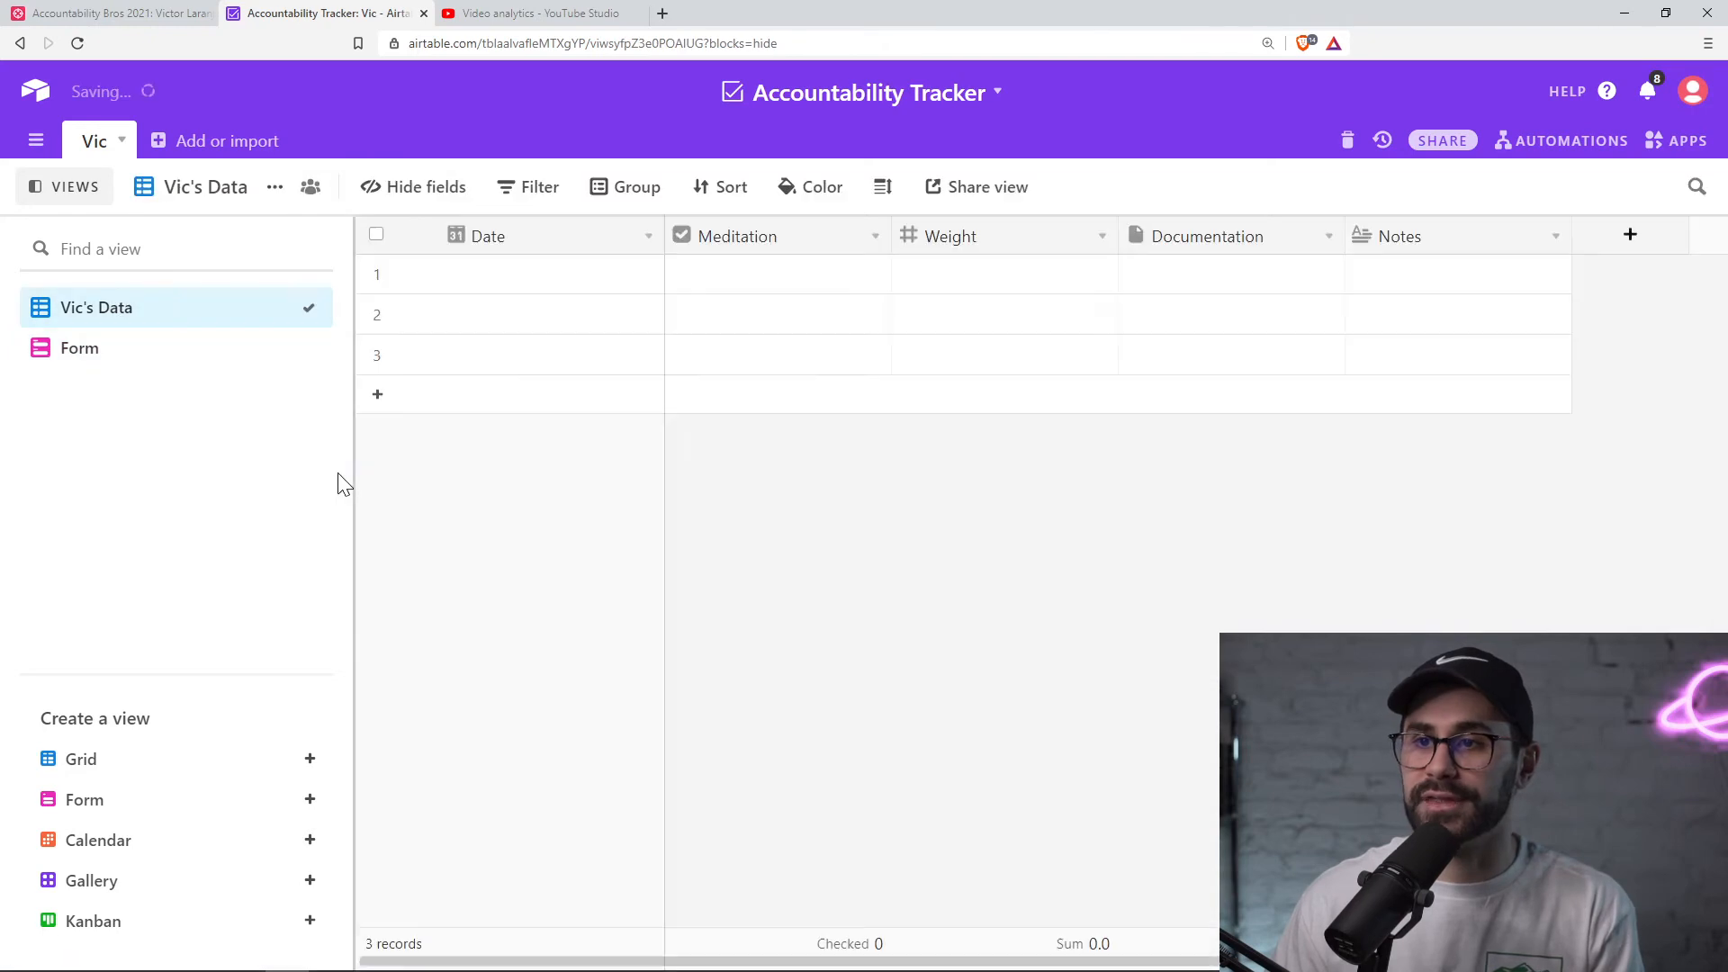
pyautogui.click(119, 353)
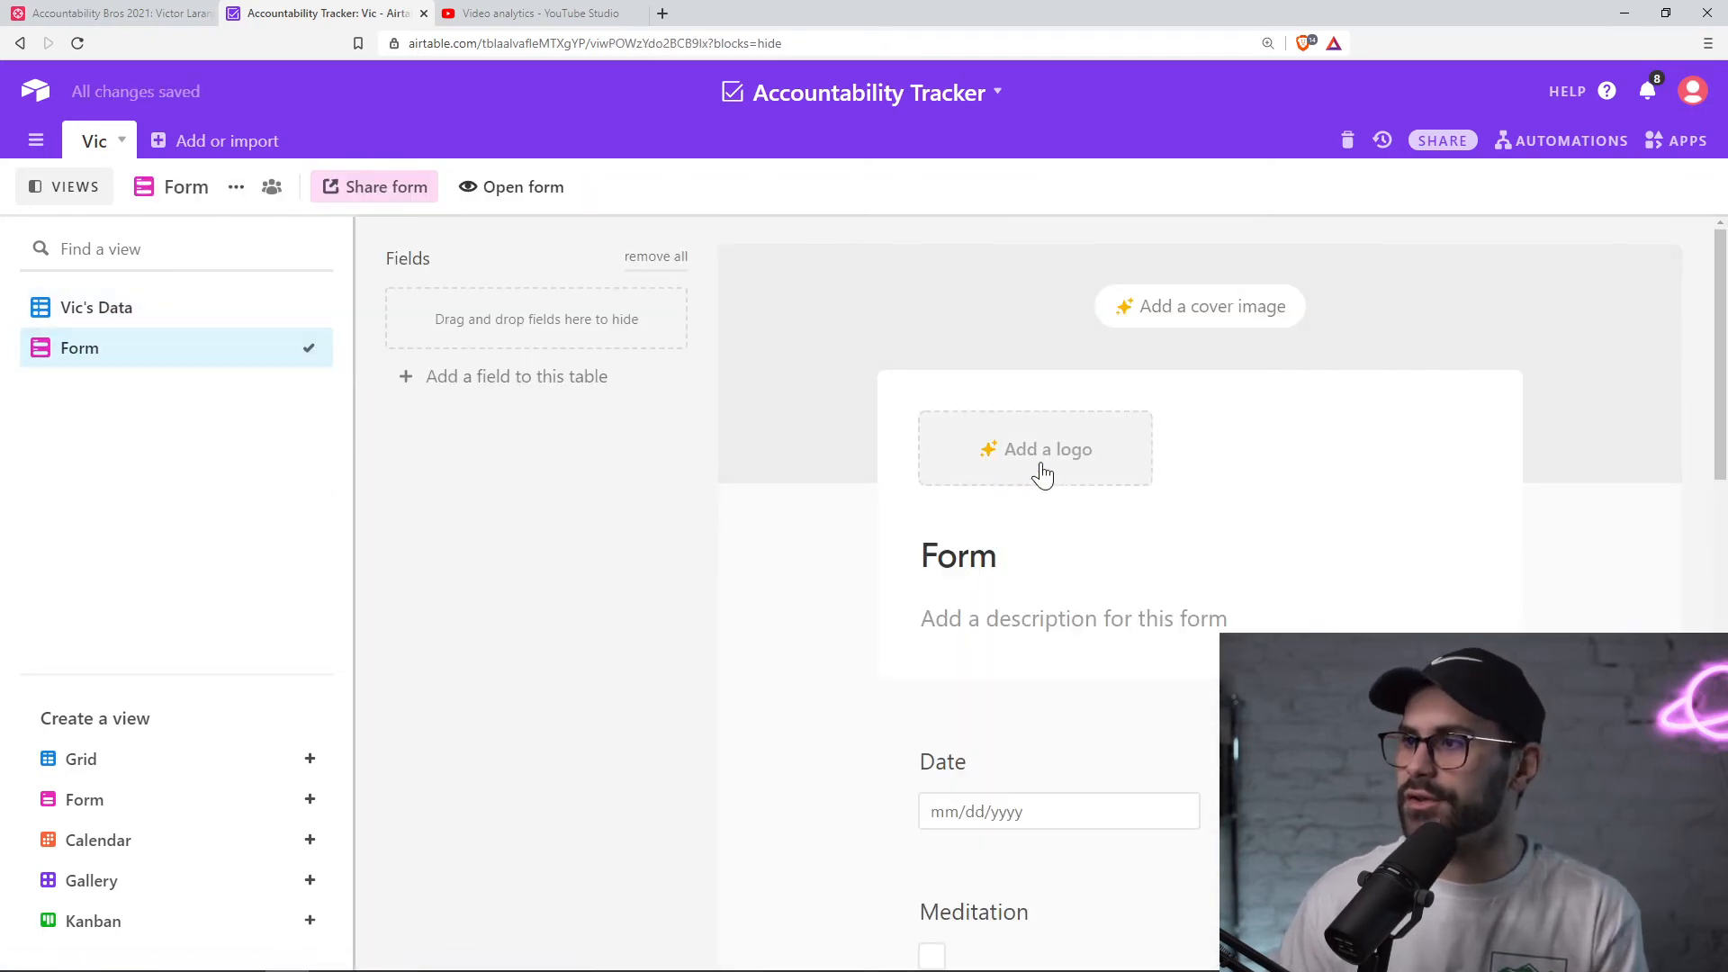
# - Retitle the form with the owner's first name in possessive form followed by "Habits"
pyautogui.scroll(-1, 1253, 505)
pyautogui.click(970, 466)
pyautogui.hotkey('ctrl', 'a')
pyautogui.write("Vic's H")
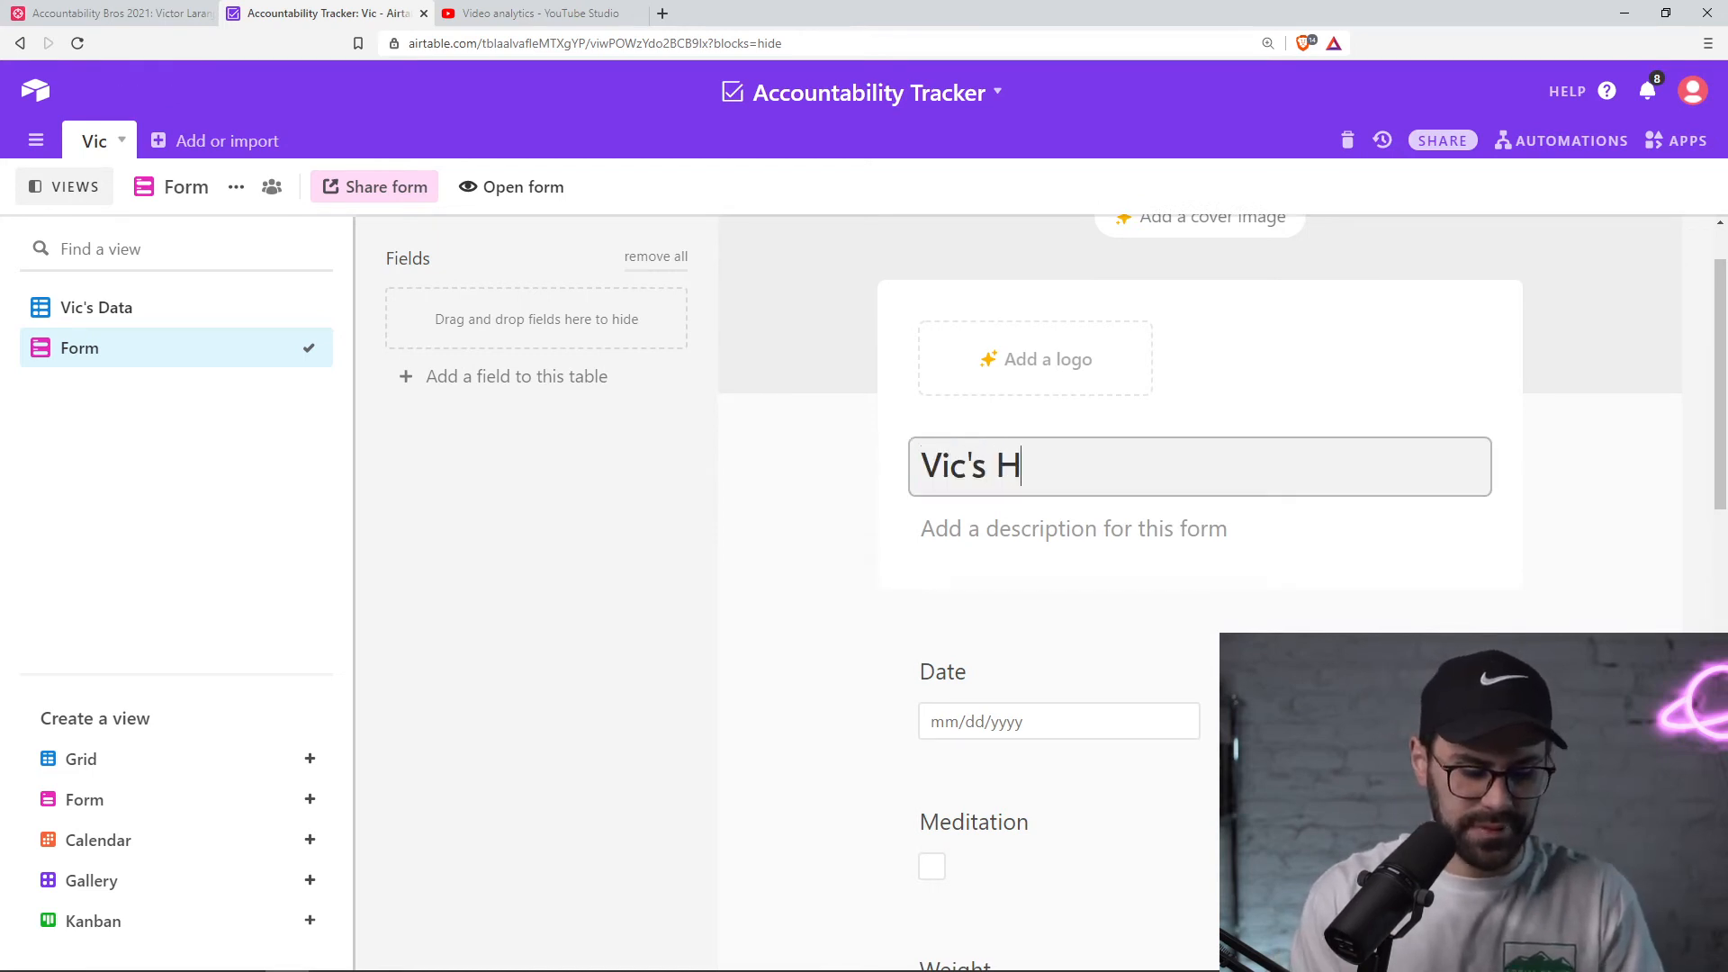
pyautogui.write('abits')
# - Add the form description "Intake of daily habit data" beneath the form title
pyautogui.press('Tab')
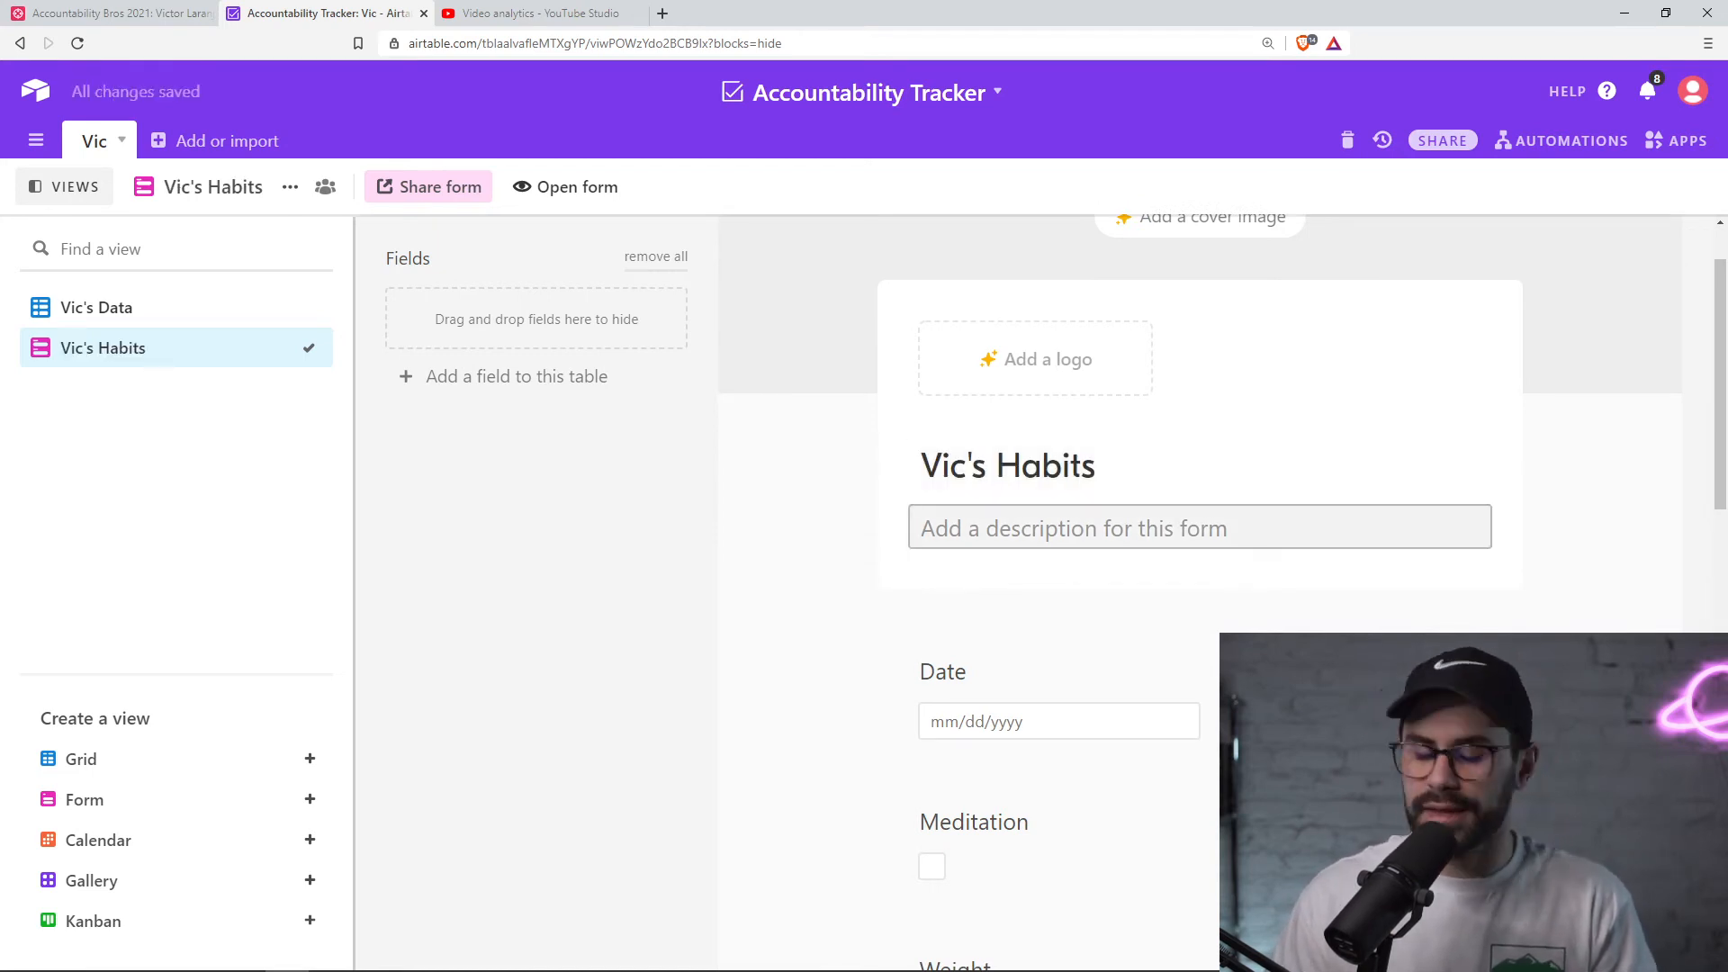
pyautogui.write('I')
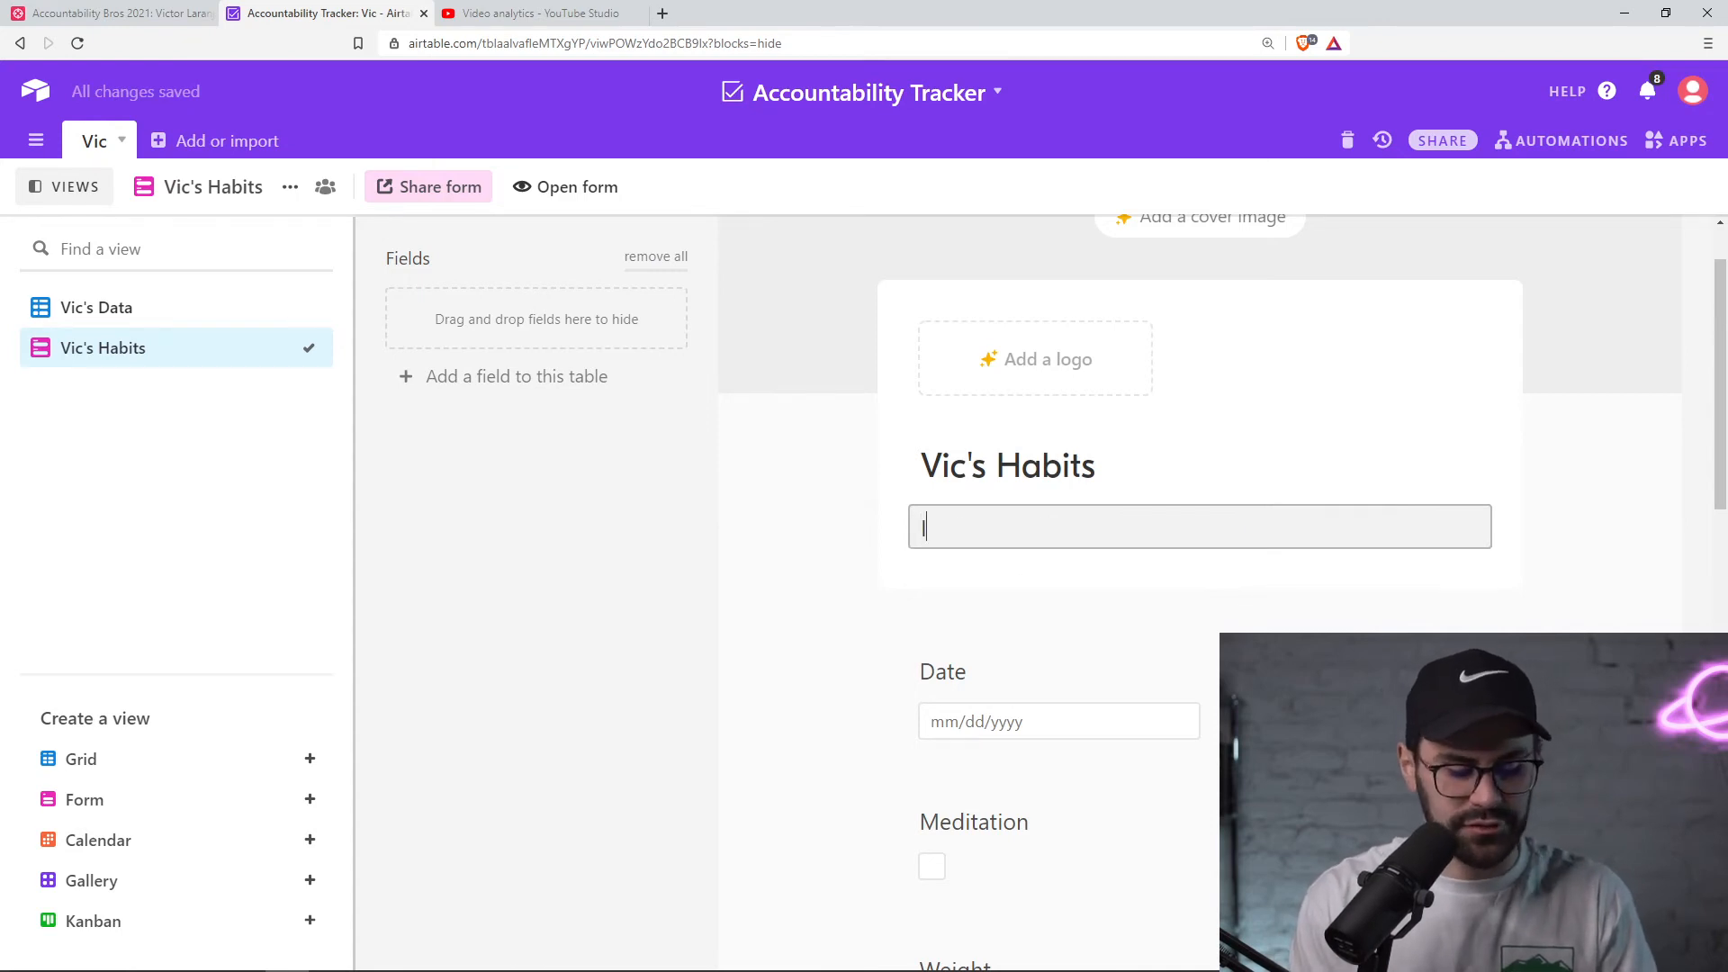
pyautogui.write('ntake of dail')
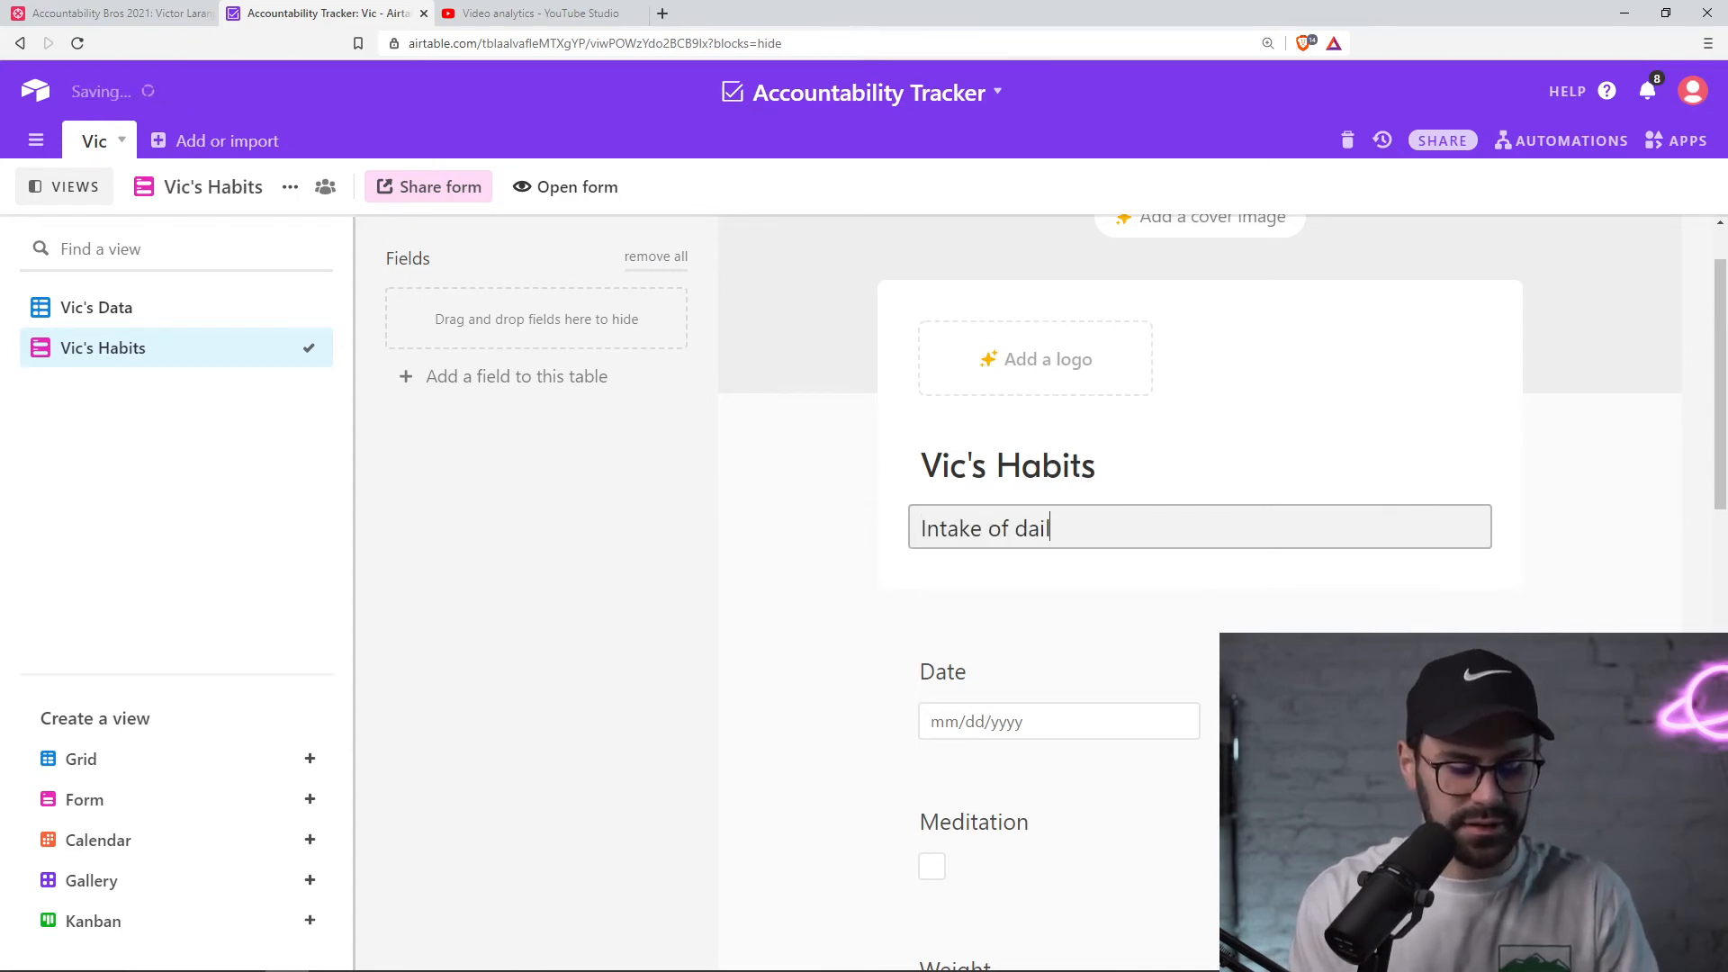
pyautogui.write('y habit data')
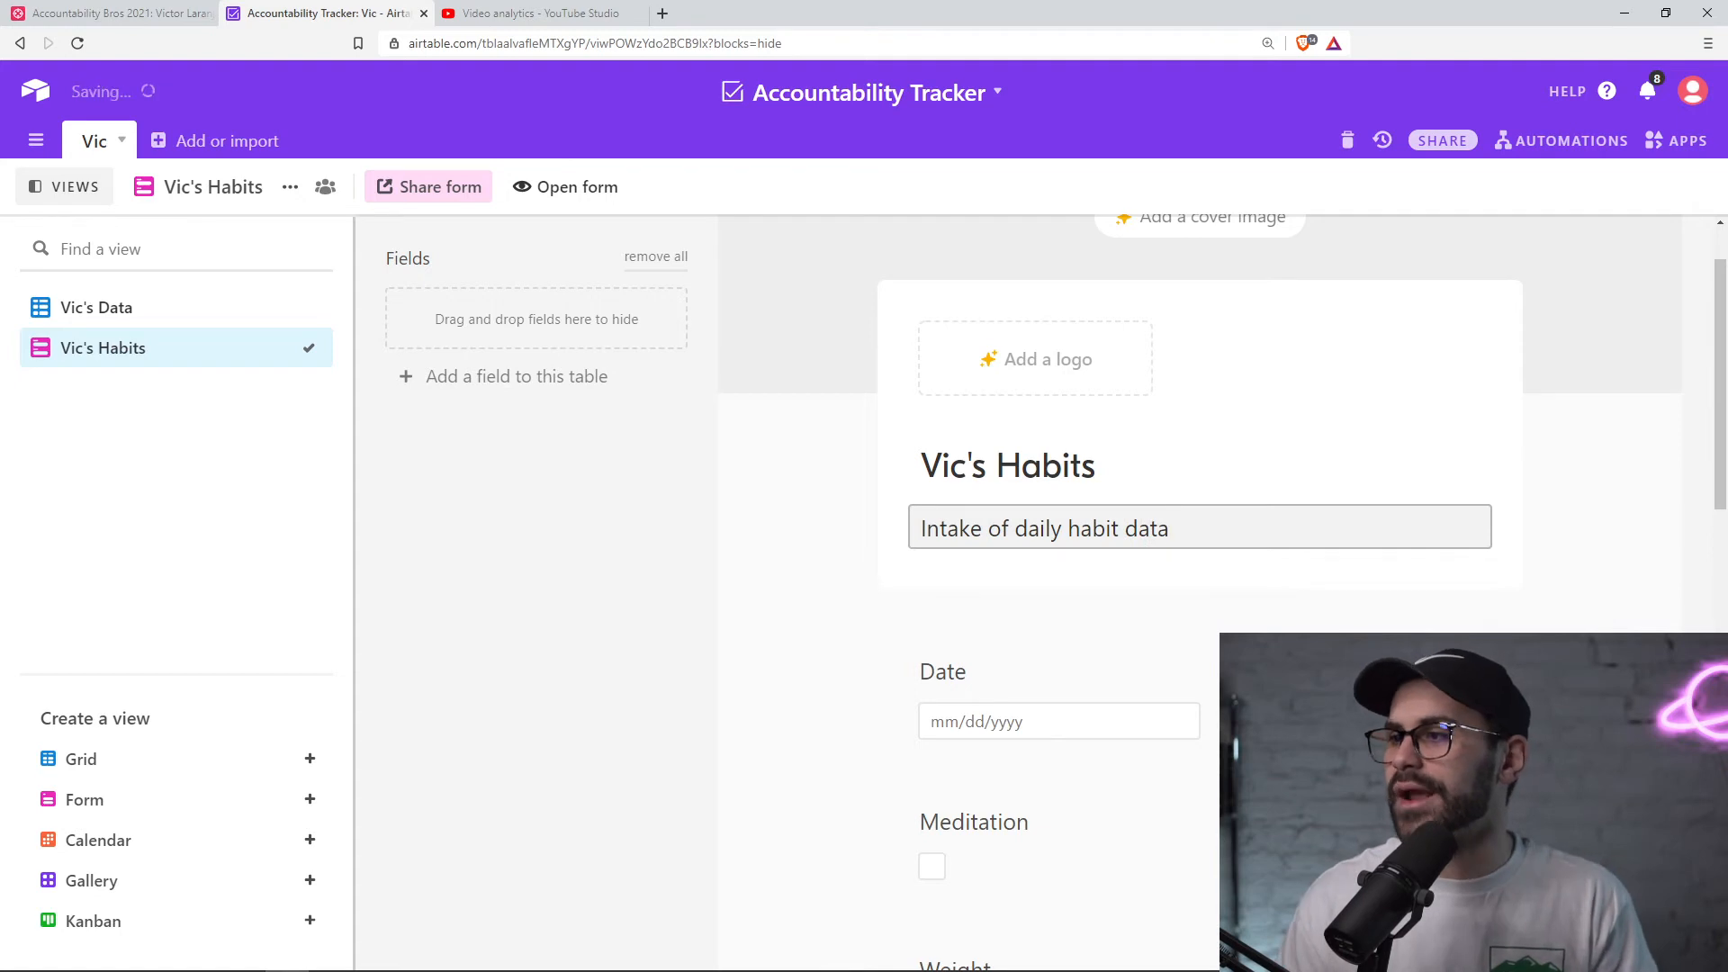
pyautogui.click(800, 494)
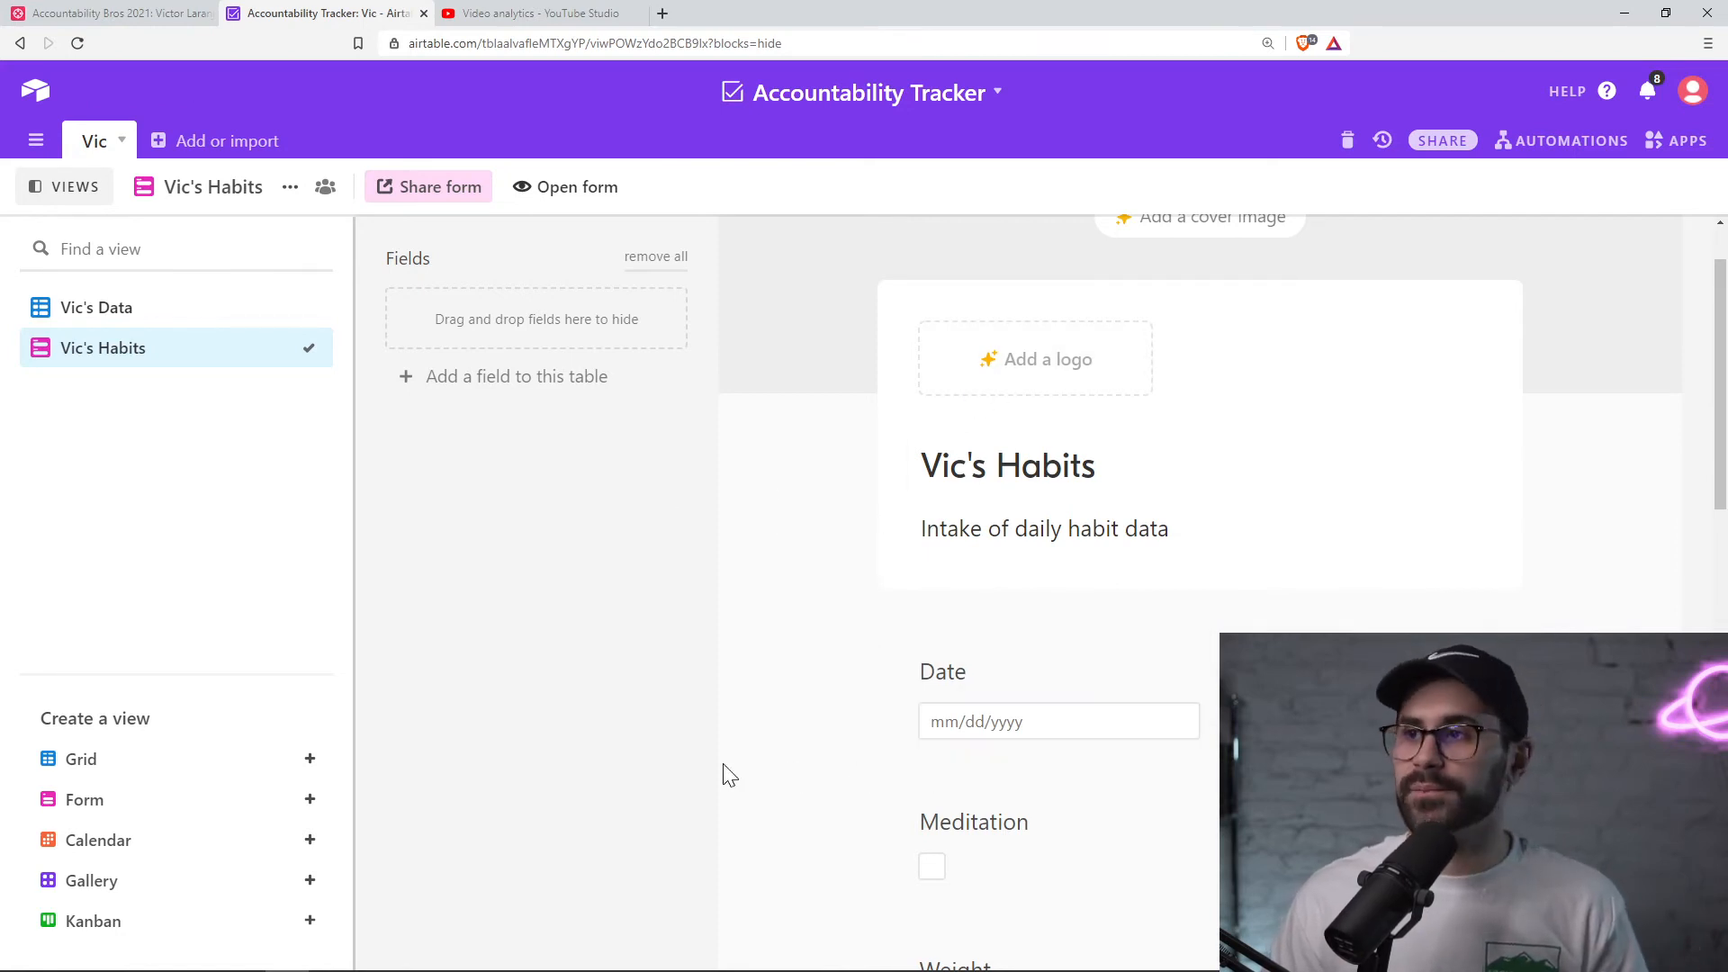
# - Open the live version of the habits form and select its shareable web address
pyautogui.click(568, 192)
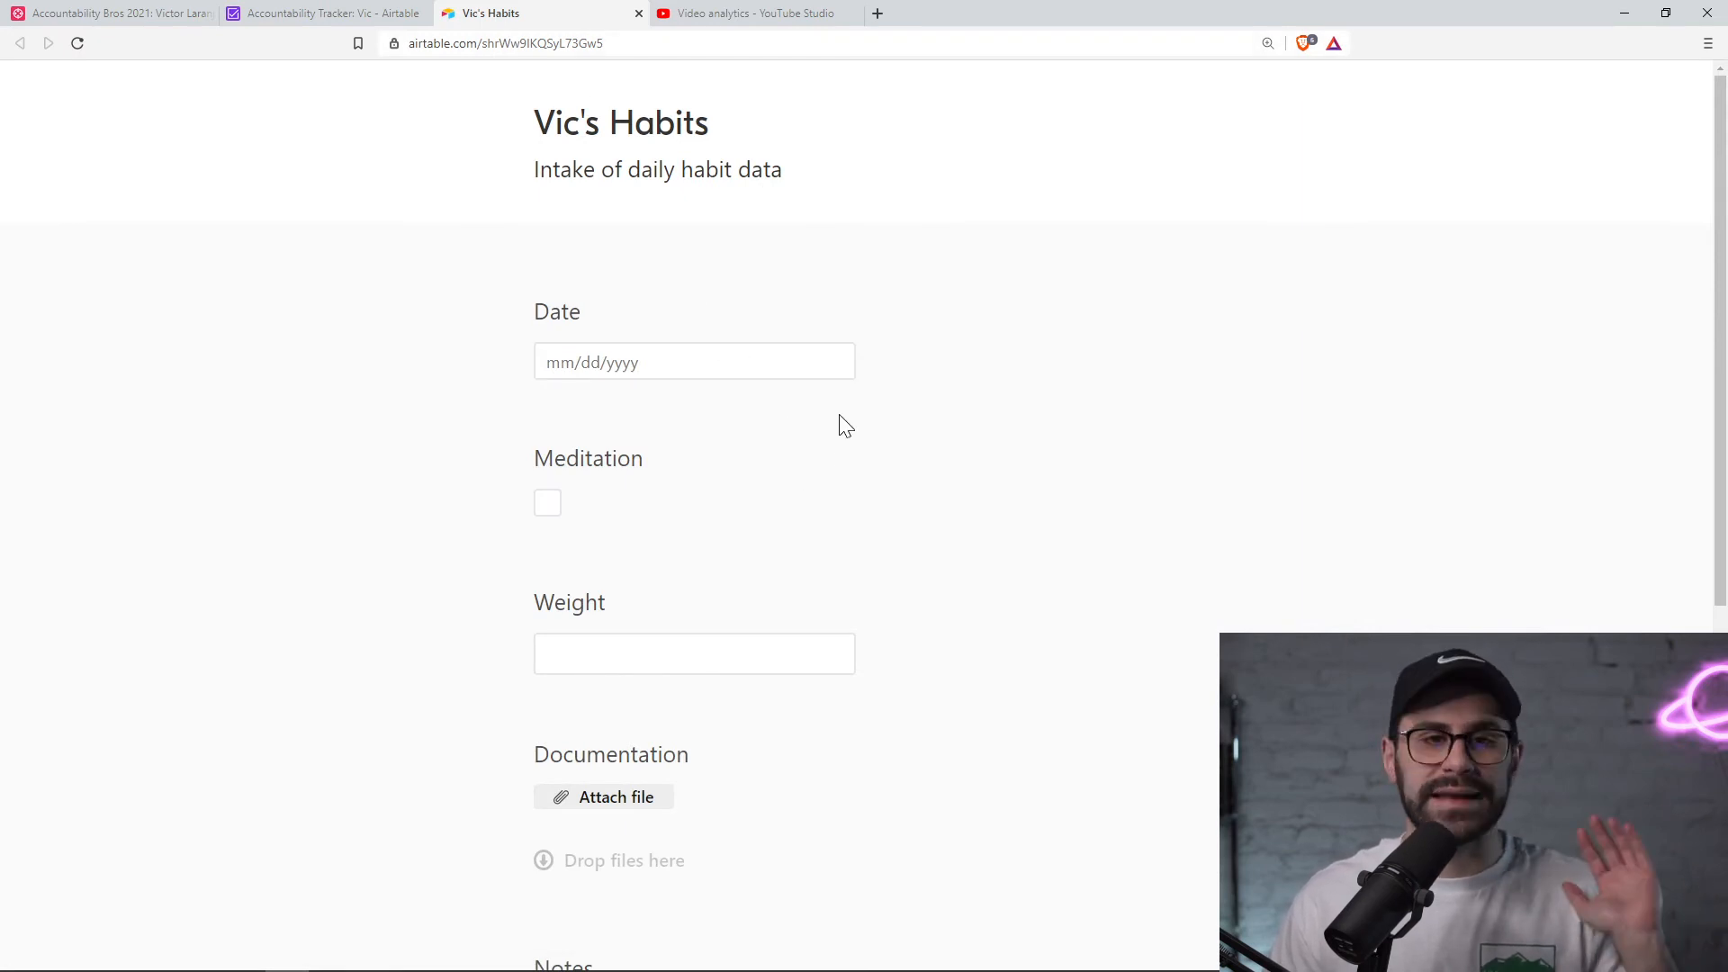
pyautogui.click(527, 47)
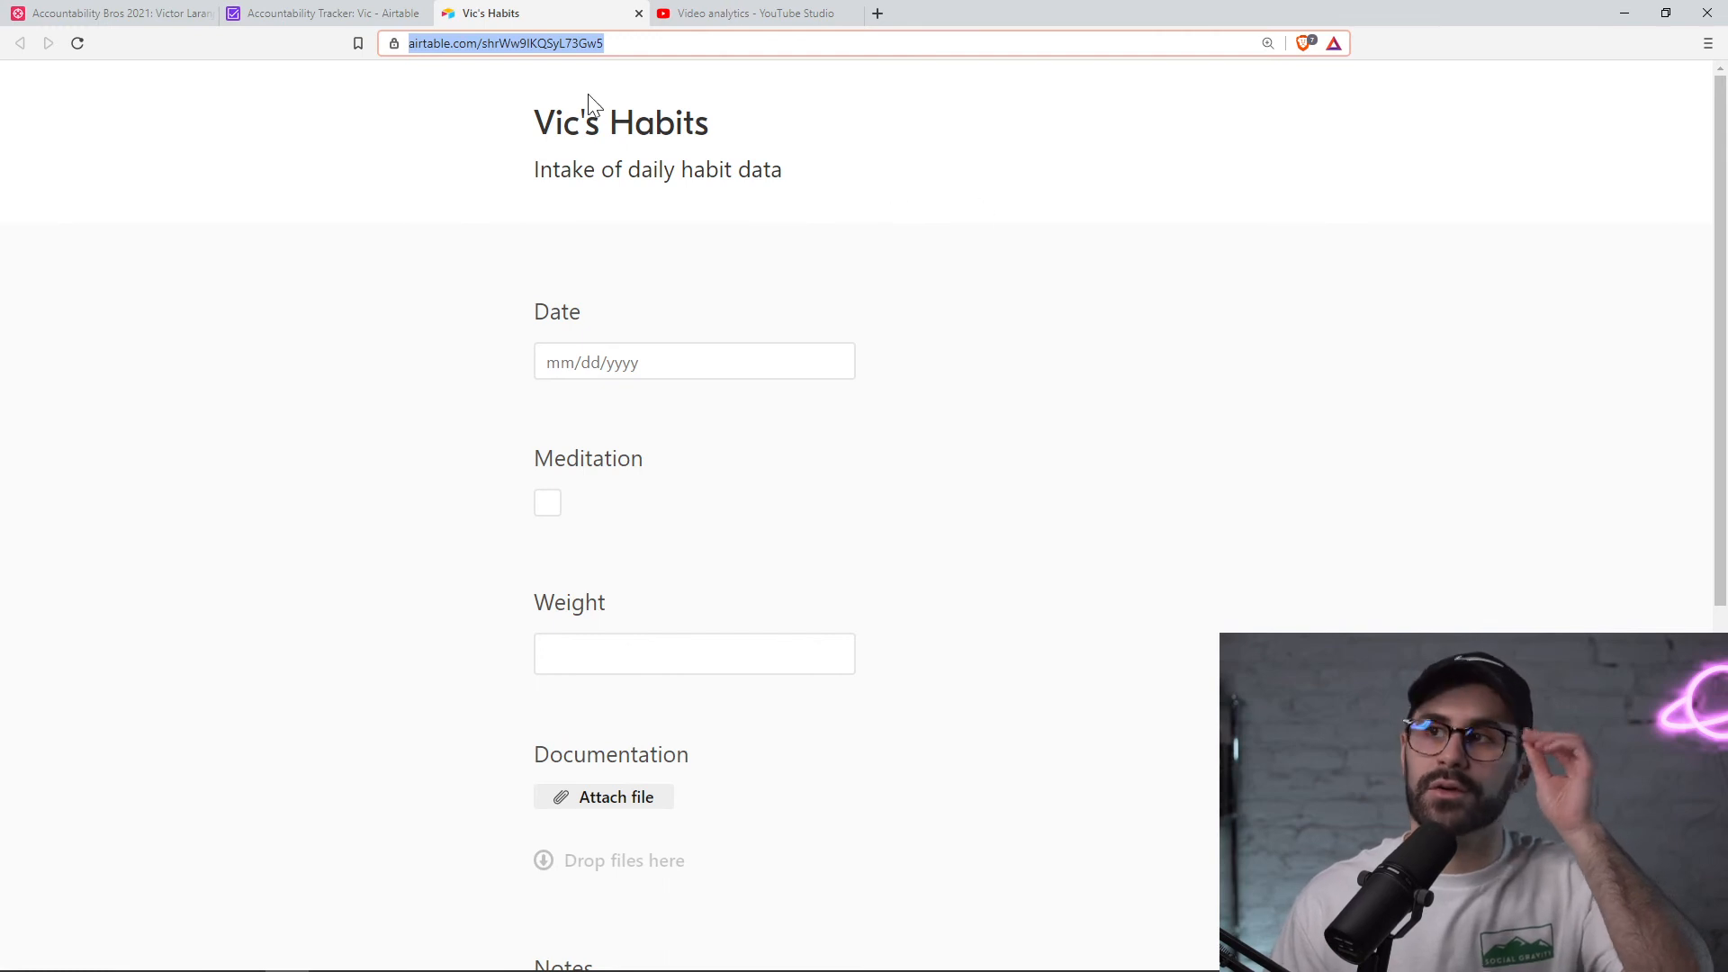
# - Back in the Accountability Tracker base, create a Calendar view based on the Date field
pyautogui.click(297, 16)
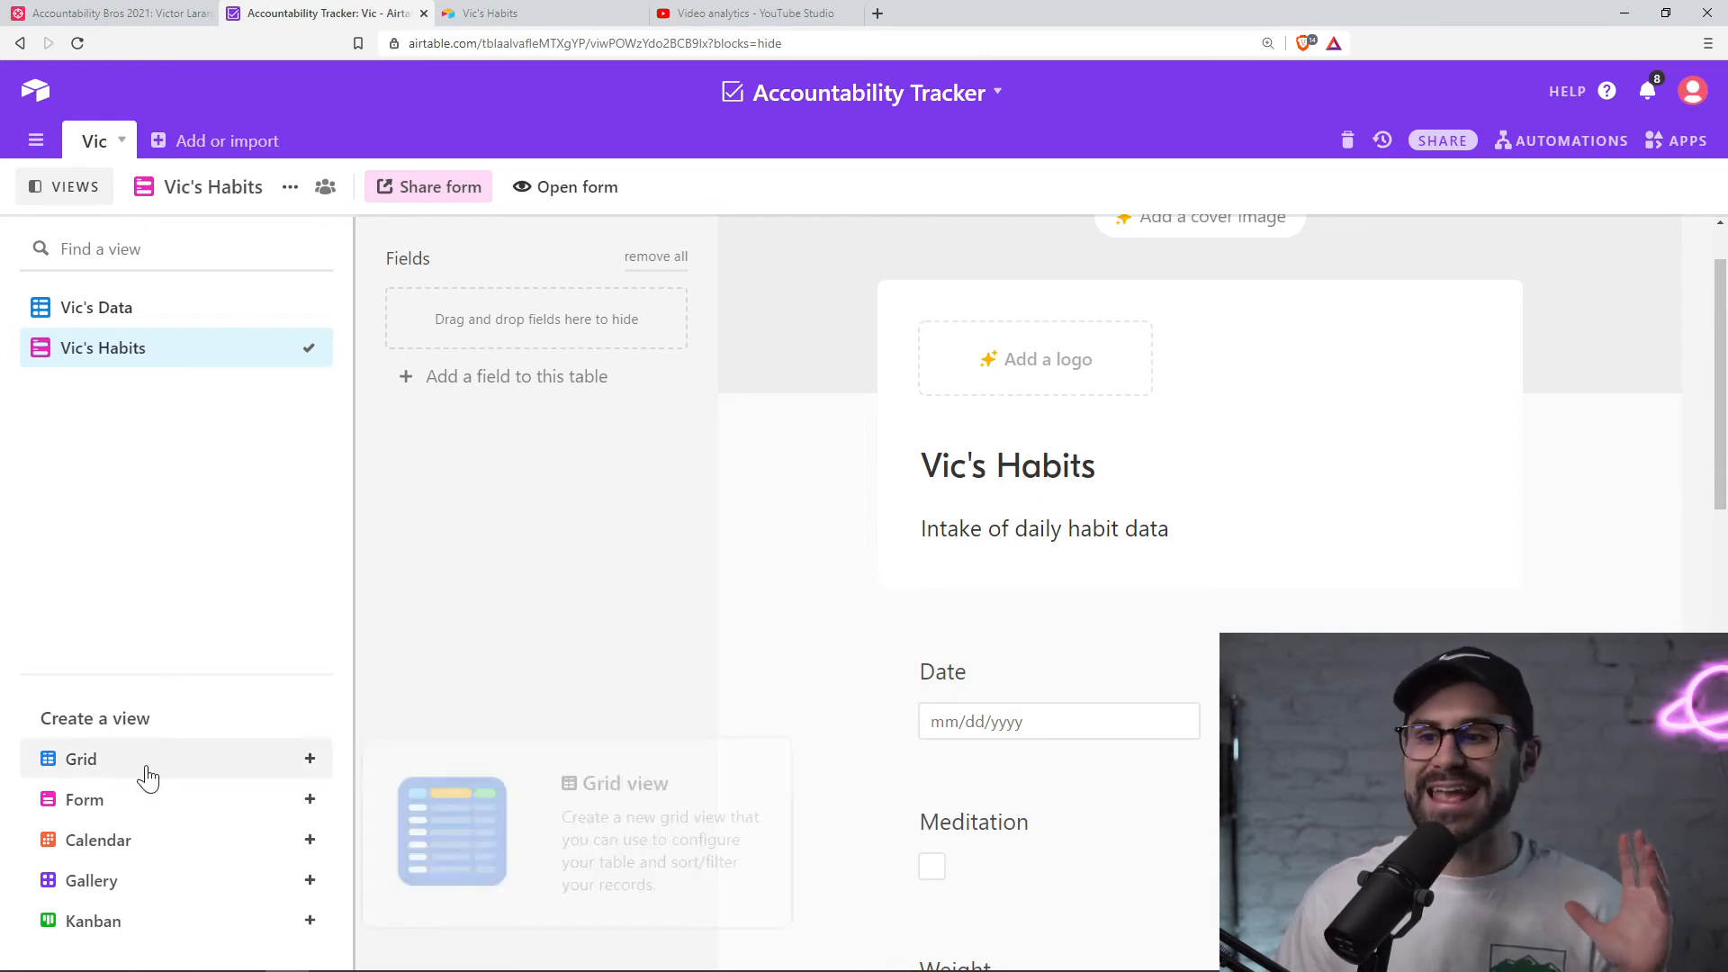
pyautogui.click(94, 850)
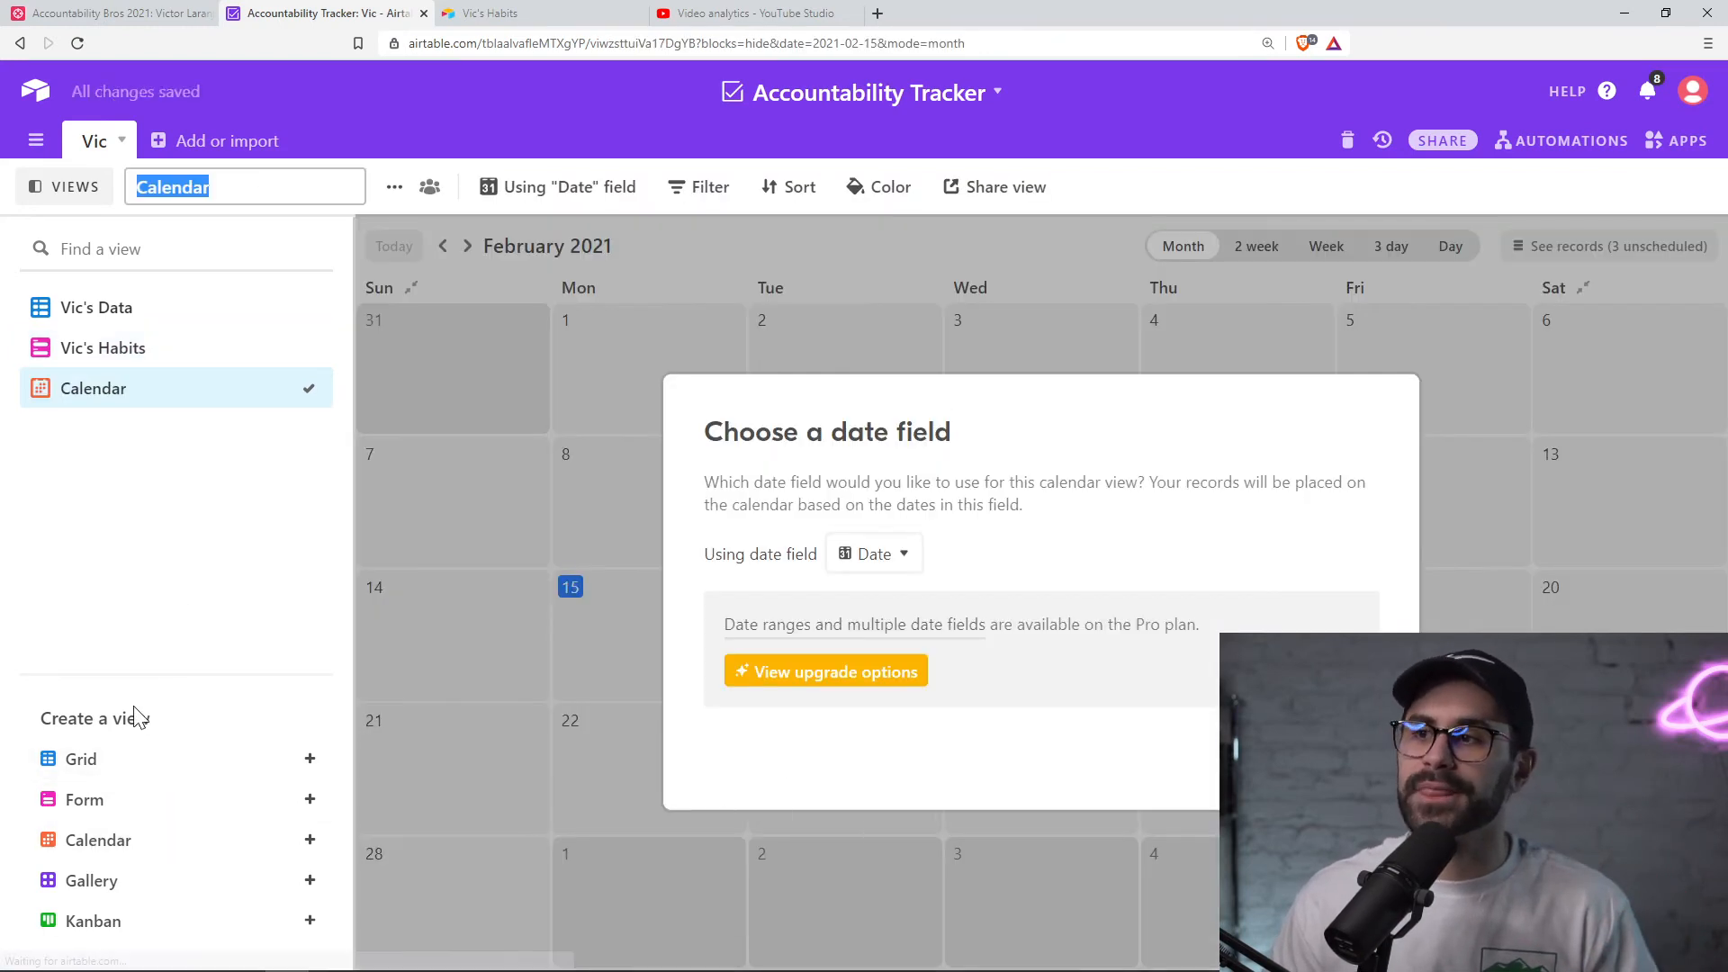
pyautogui.click(1346, 752)
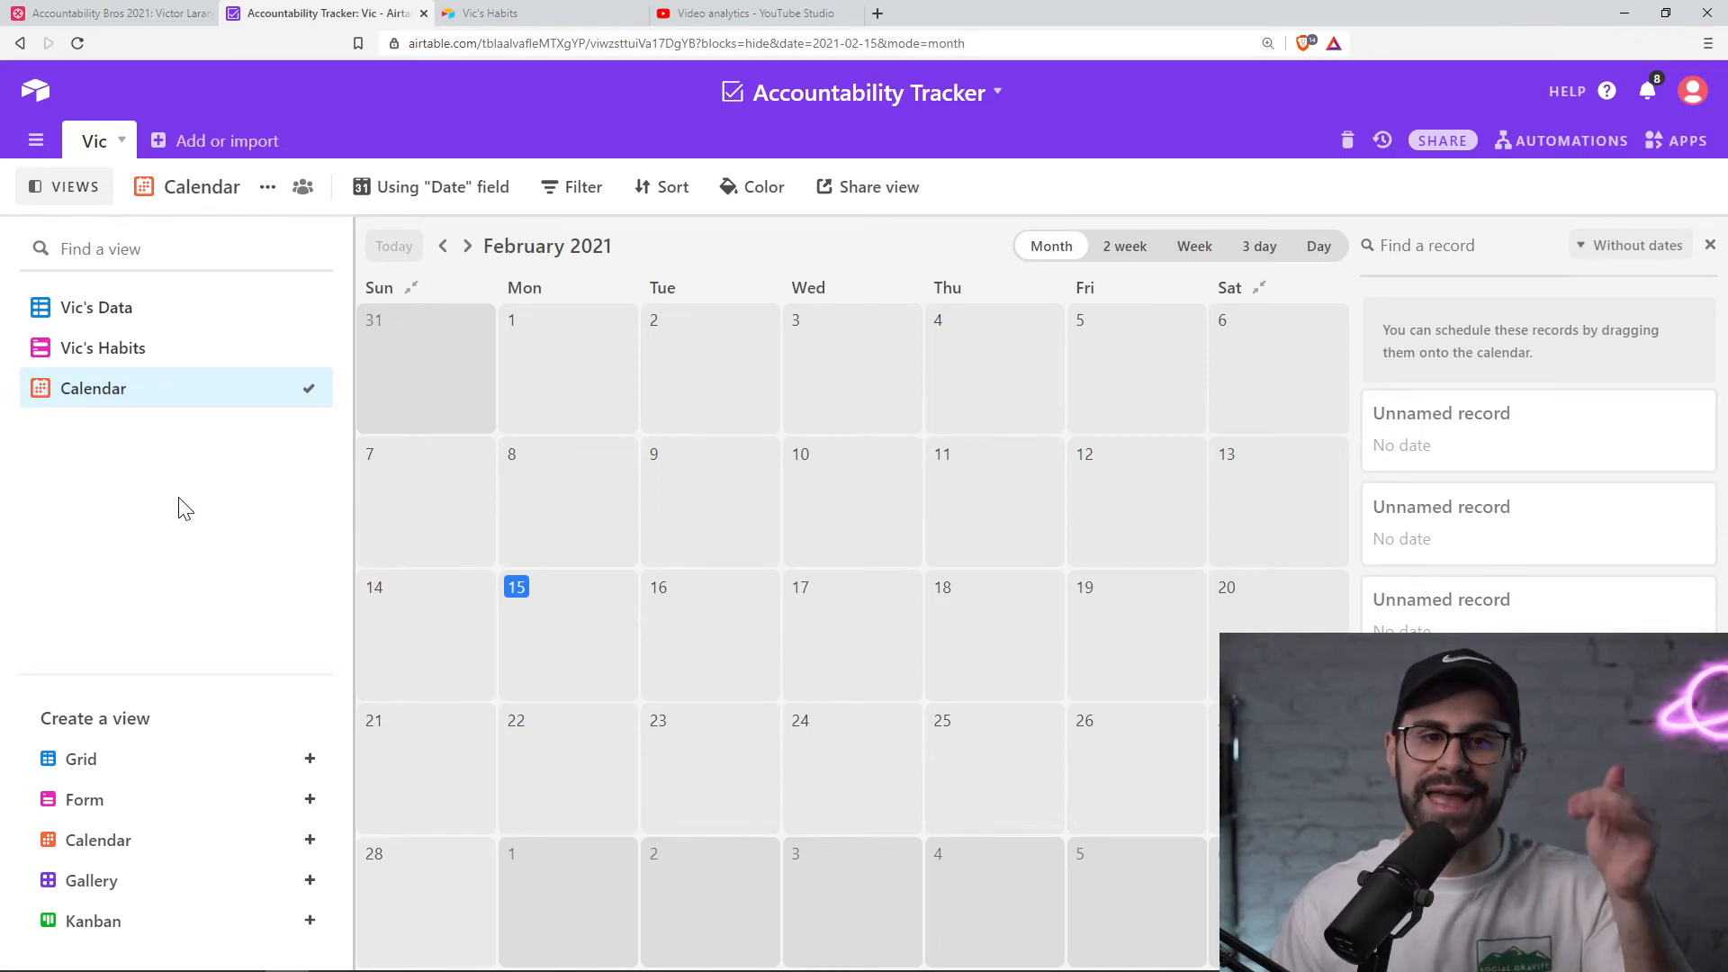
# - Examine the Events calendar in the Accountability Bros 2021 base, expanding the 1/6/2021 record and closing it again
pyautogui.click(117, 12)
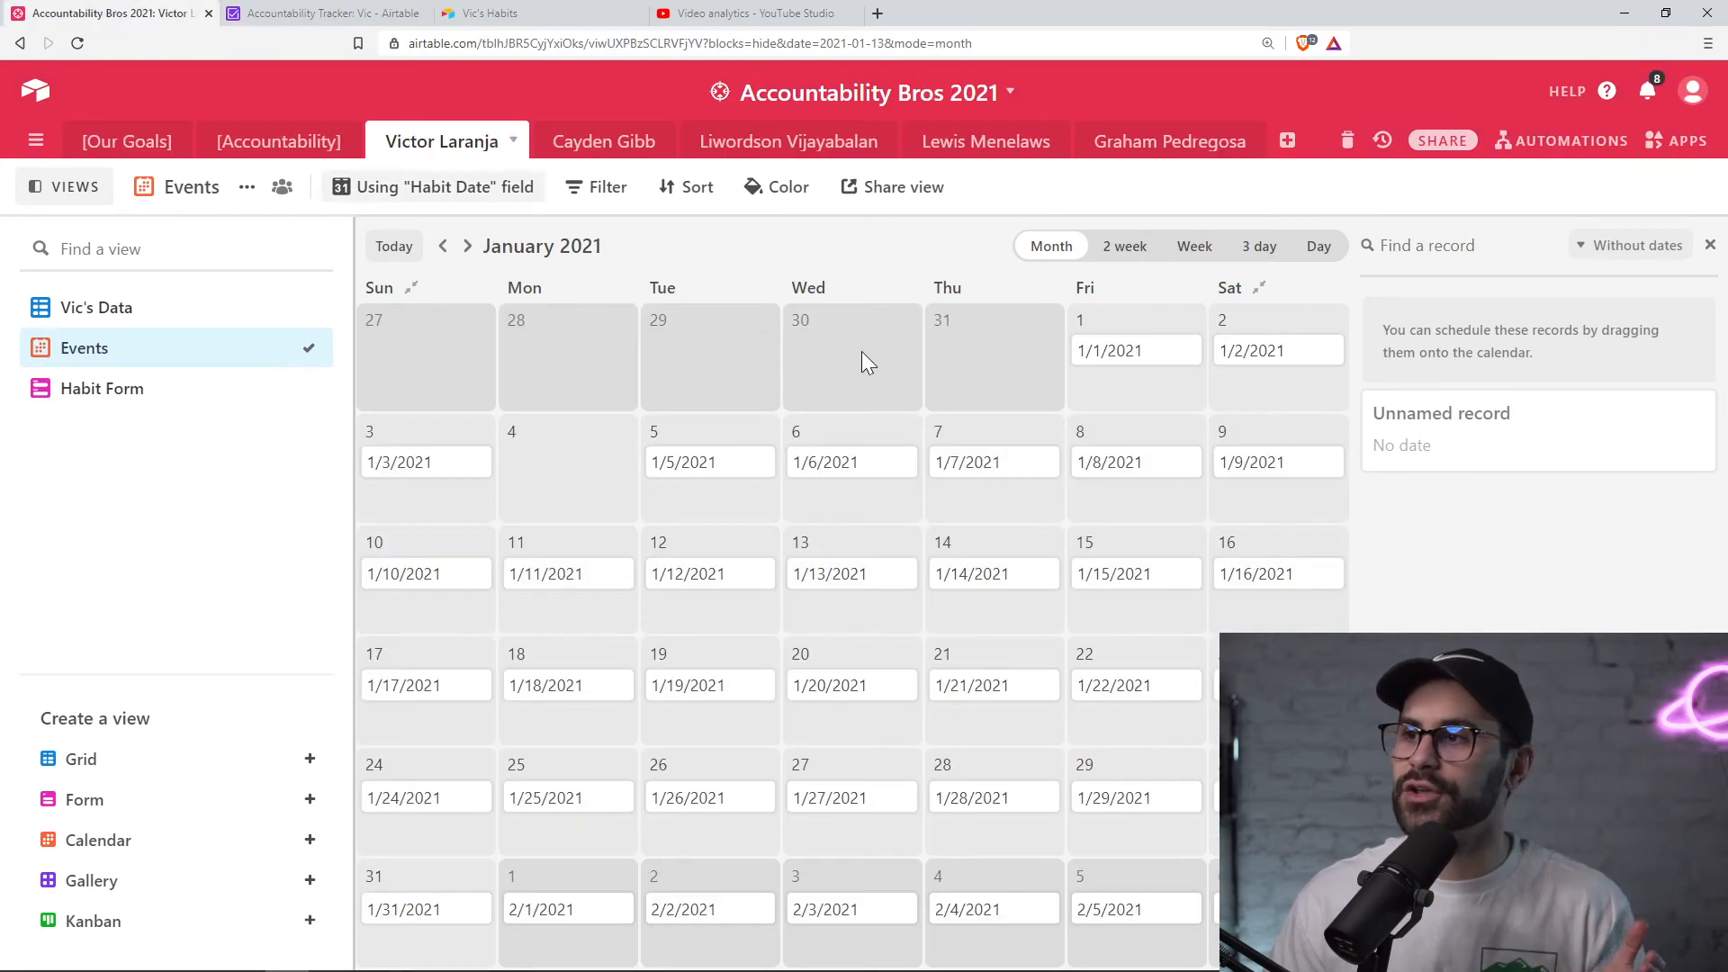
pyautogui.click(835, 466)
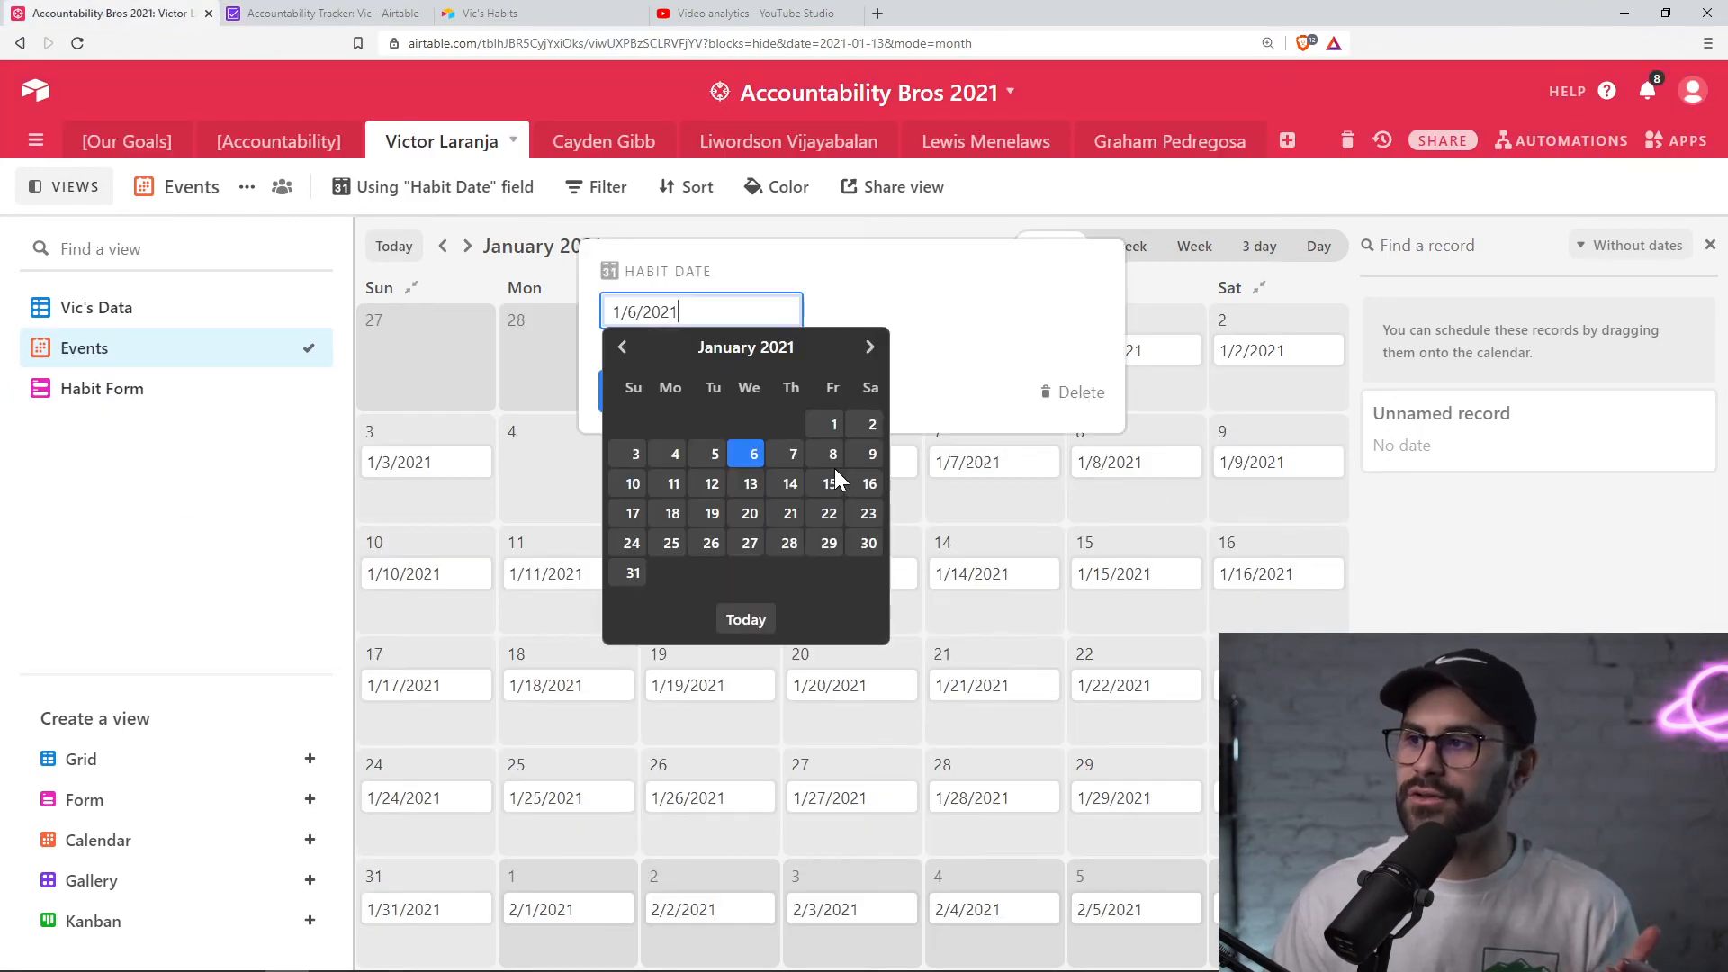
pyautogui.click(916, 351)
pyautogui.click(785, 394)
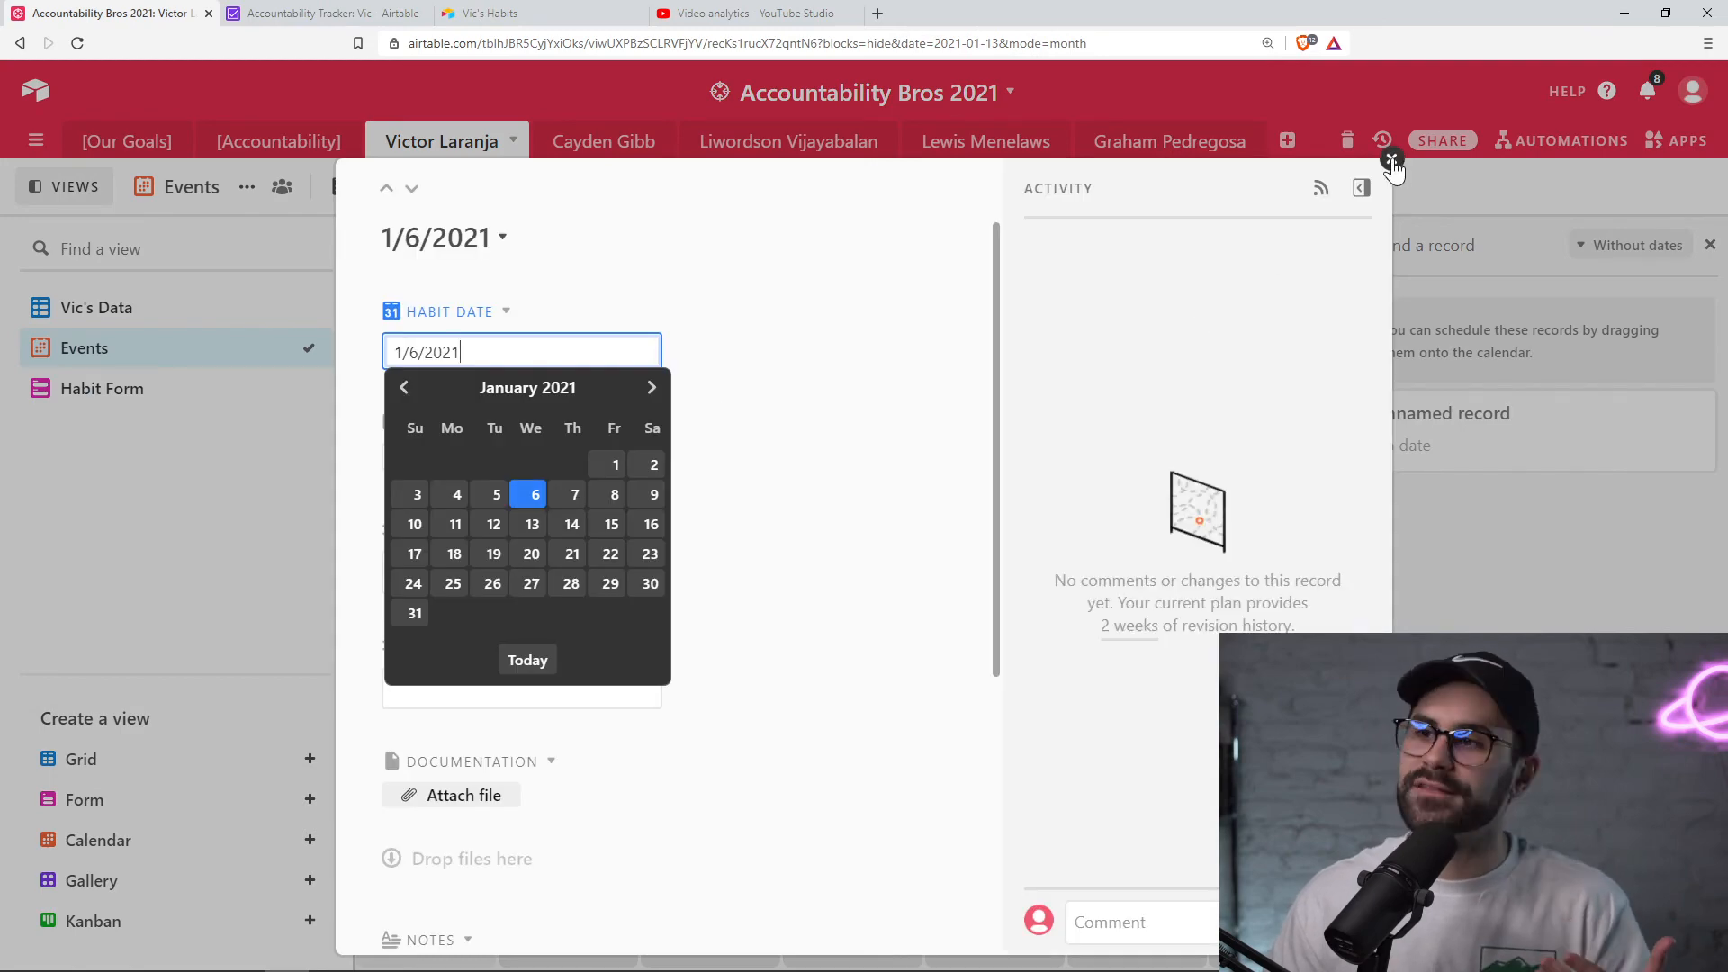
pyautogui.click(1391, 159)
# - Return to the Accountability Tracker base and delete its Calendar view
pyautogui.click(342, 13)
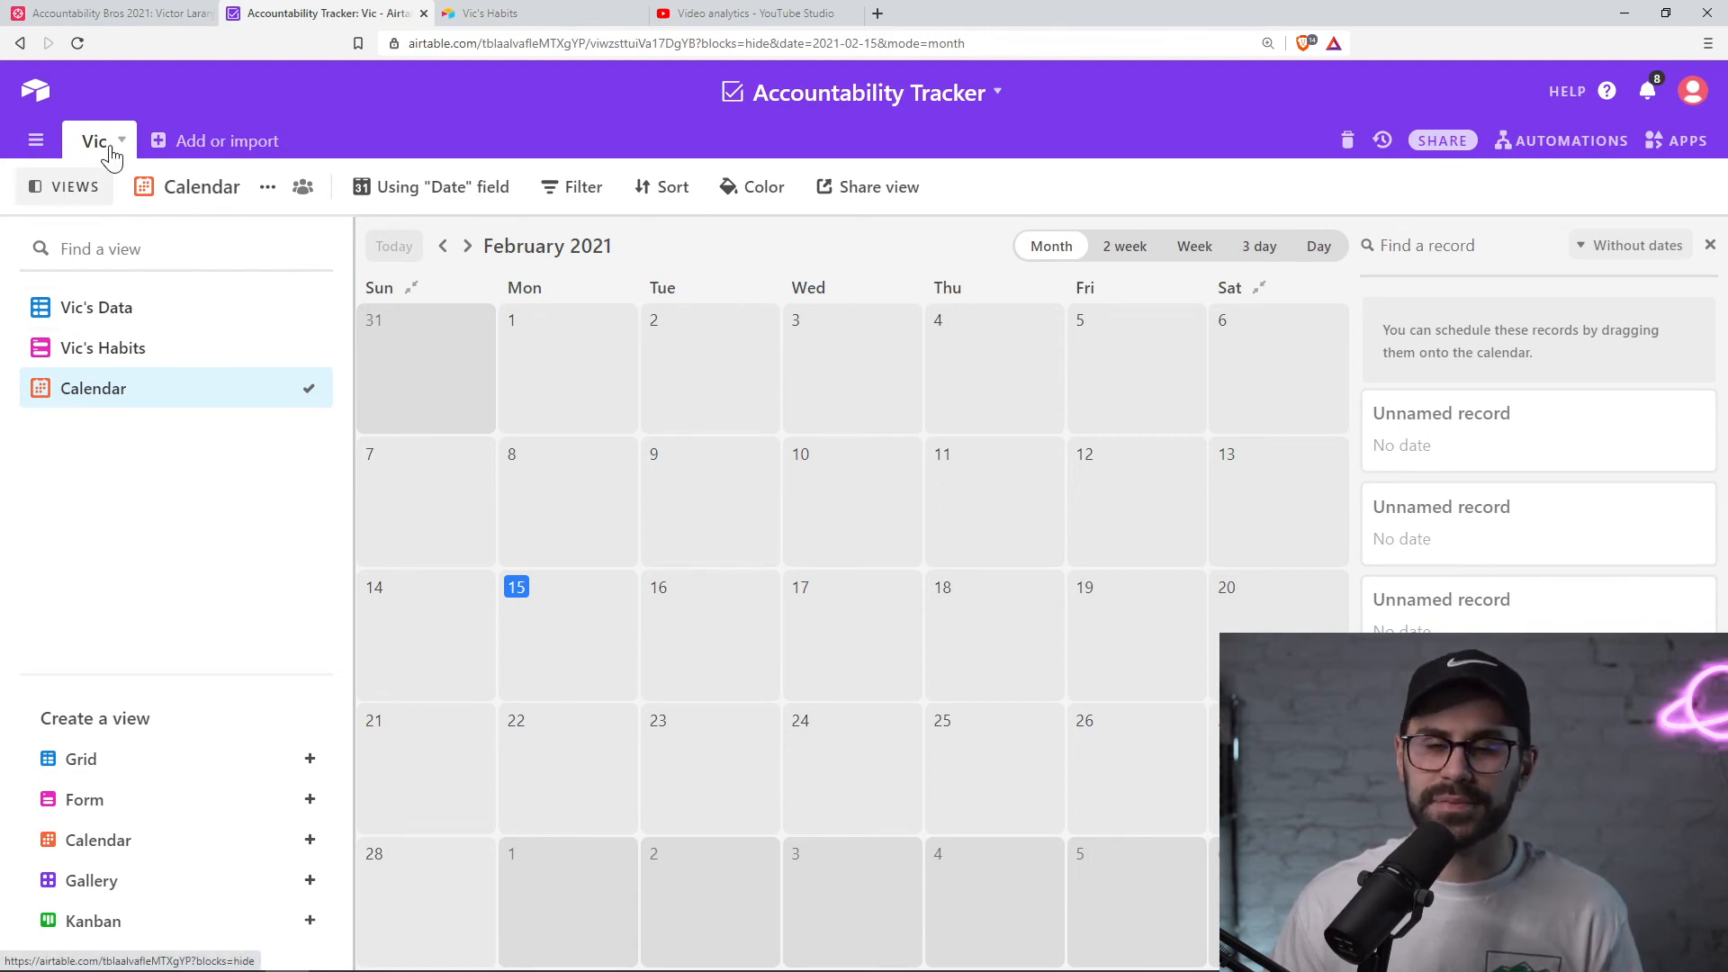
pyautogui.moveTo(127, 856)
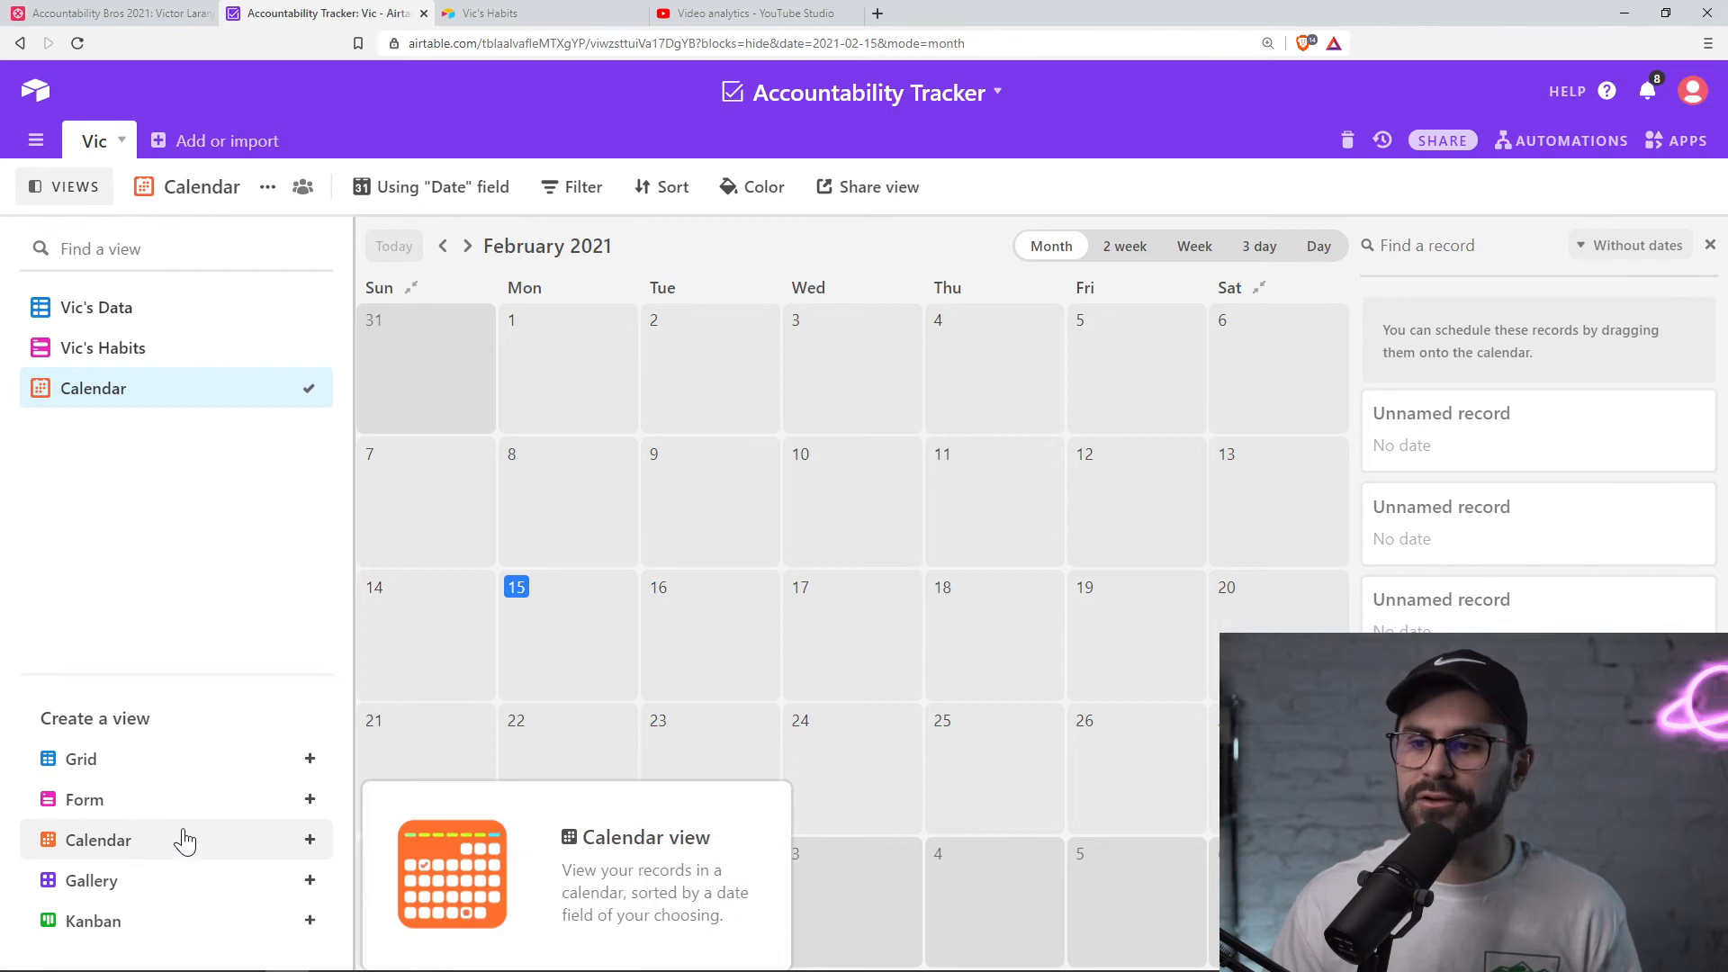
pyautogui.rightClick(197, 388)
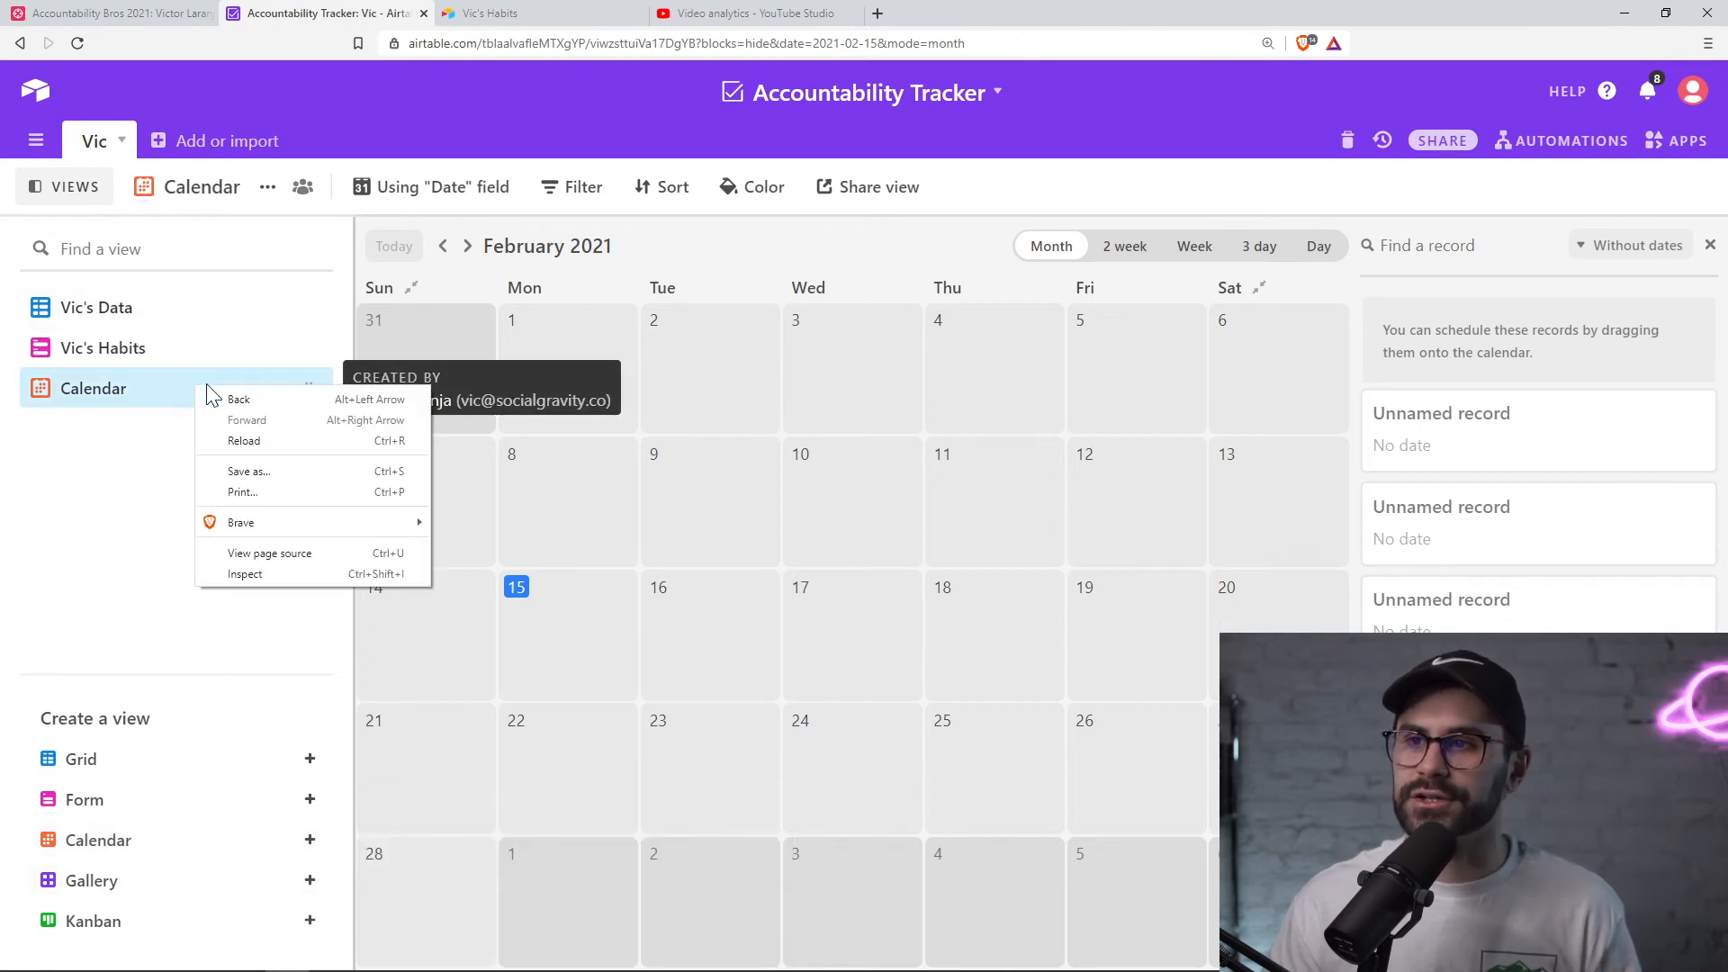
pyautogui.click(151, 411)
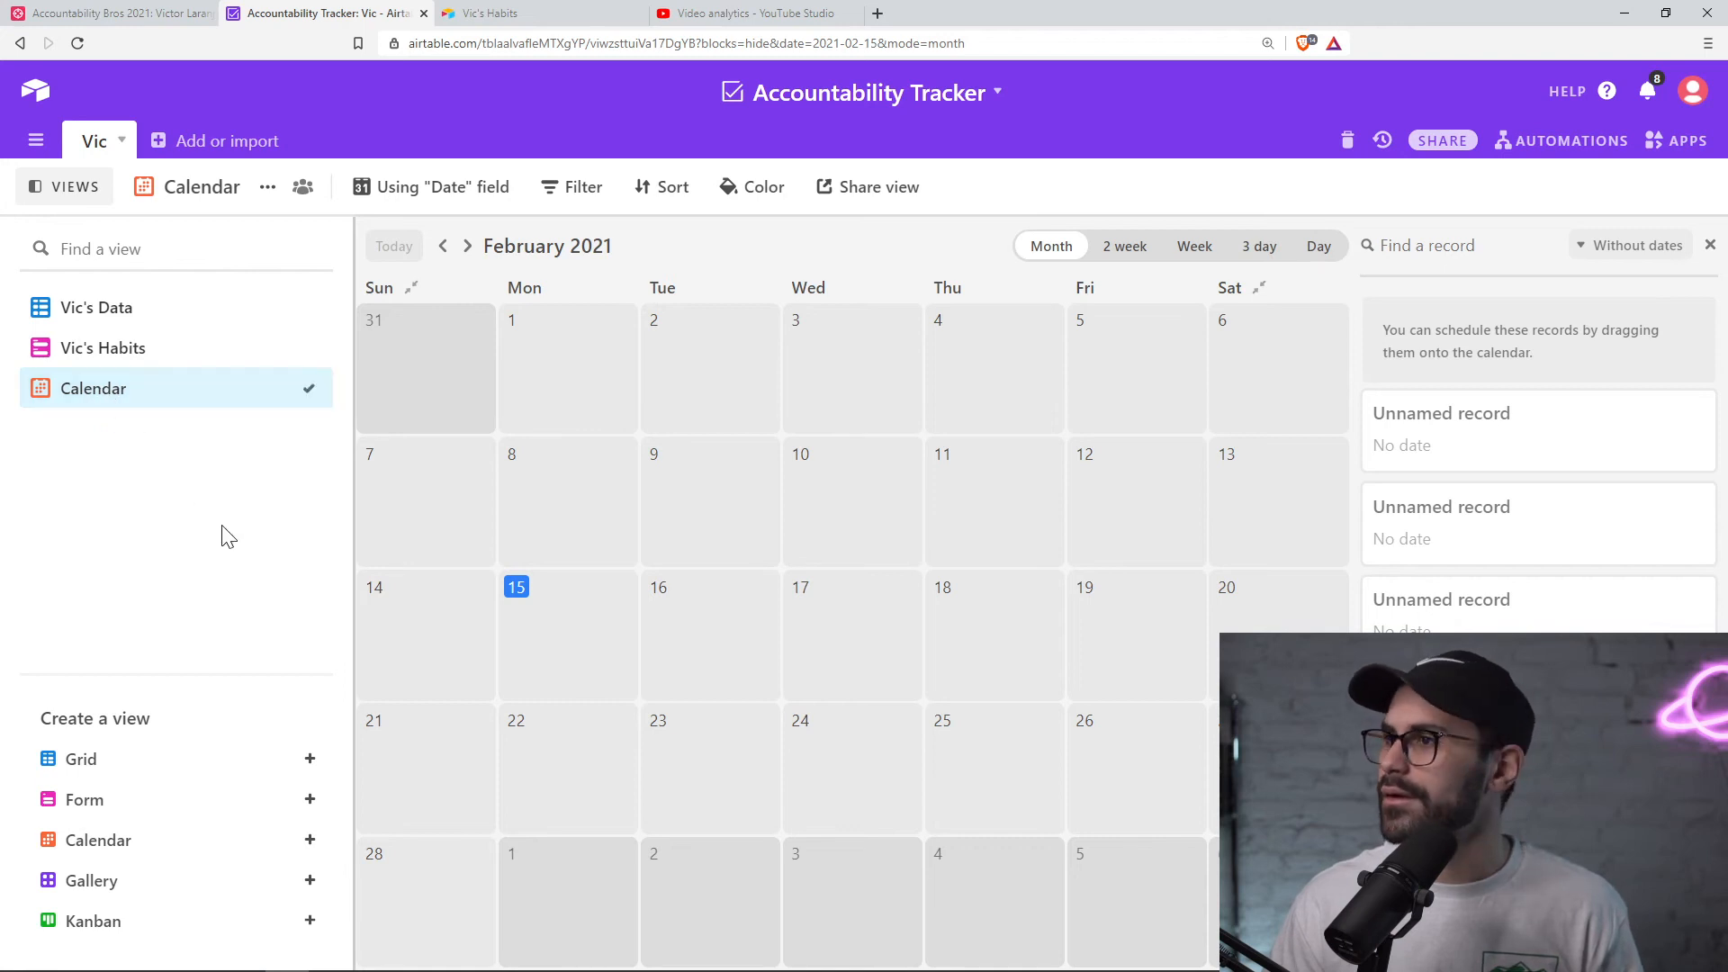
pyautogui.click(268, 188)
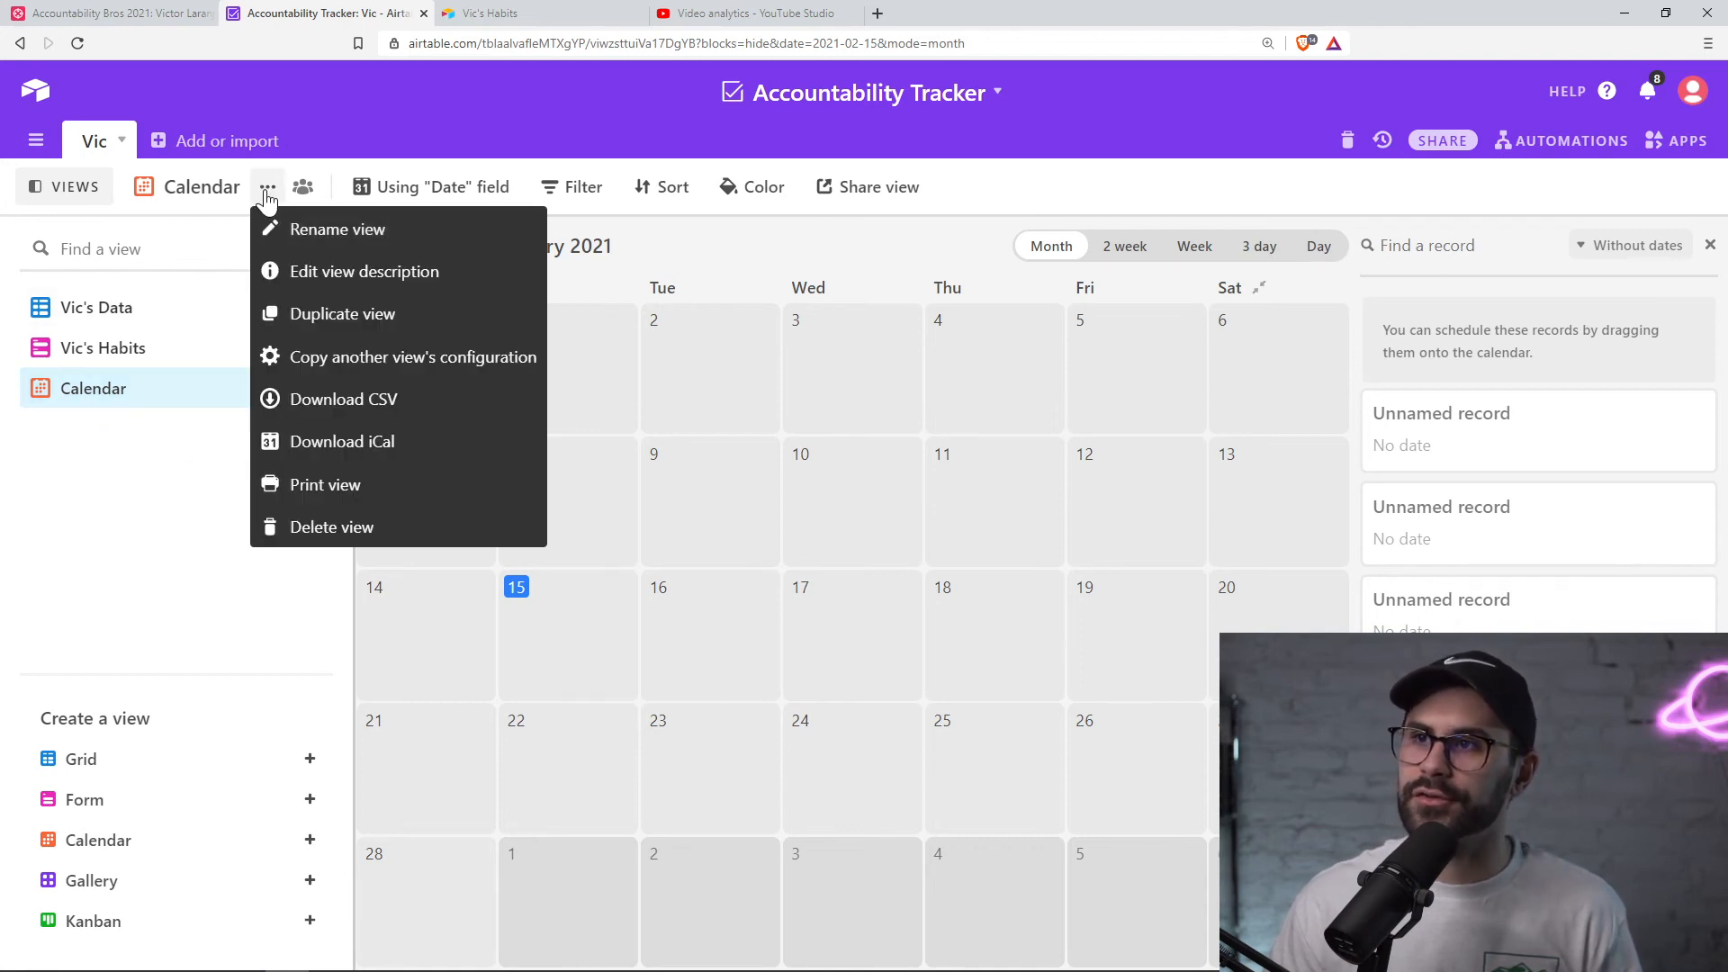
pyautogui.click(320, 527)
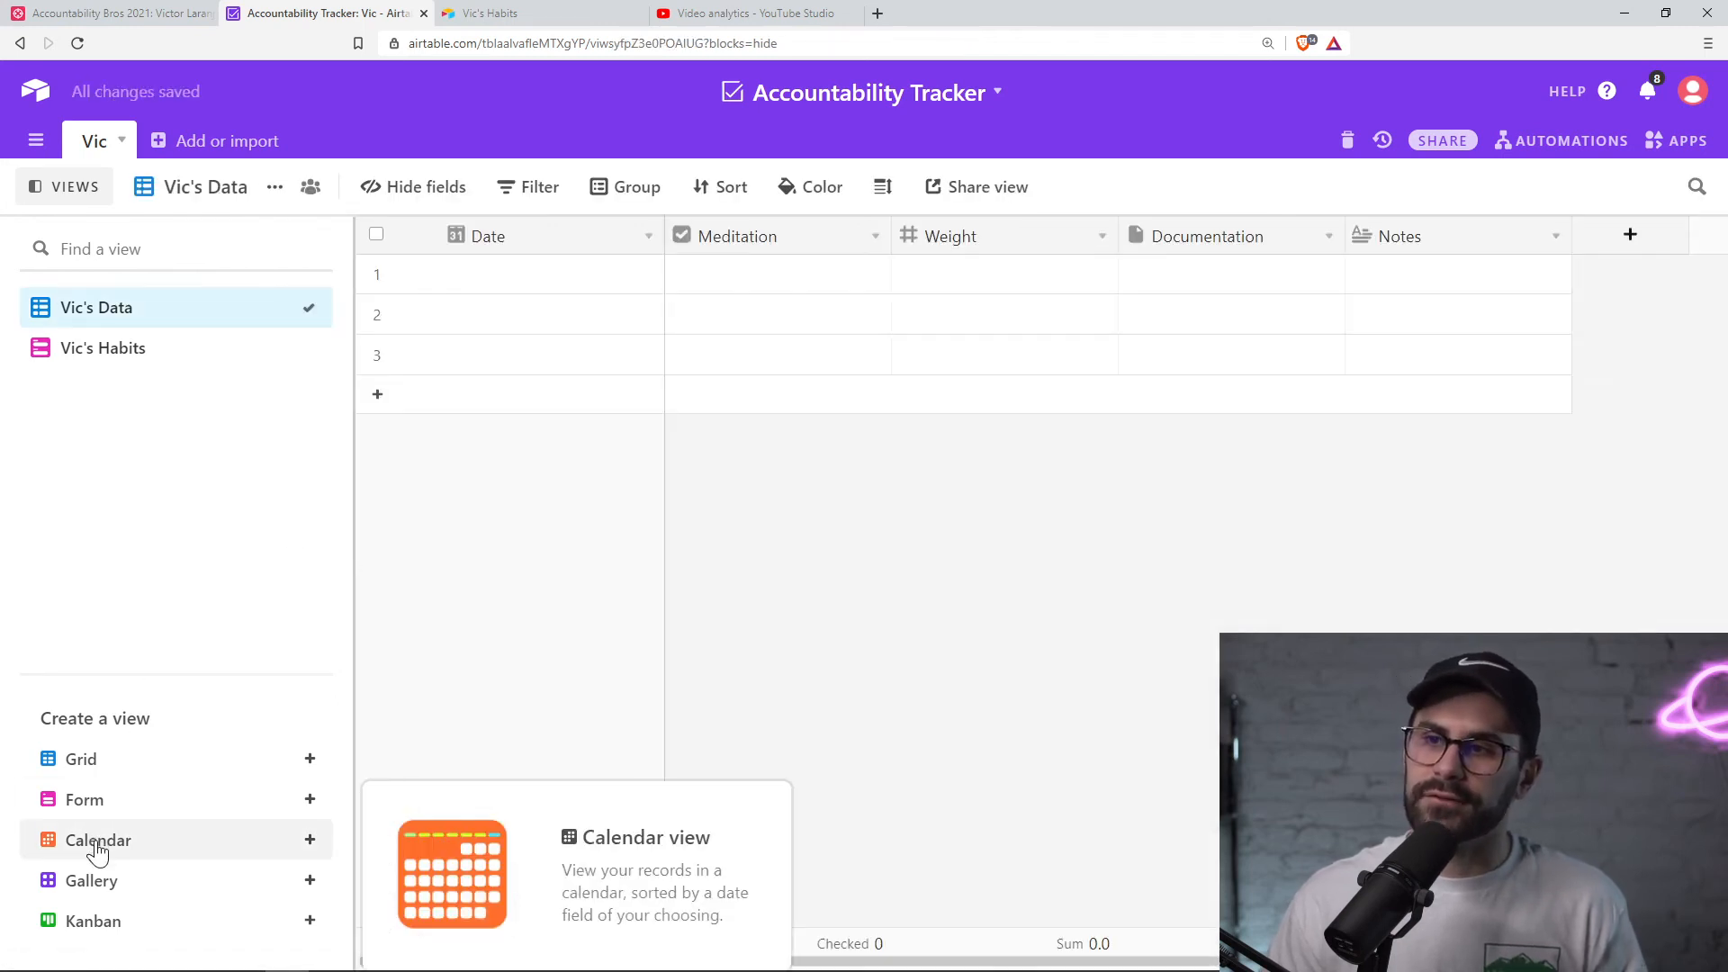
# - Add a new Calendar view to the habit table, choosing Date as the date field
pyautogui.click(97, 839)
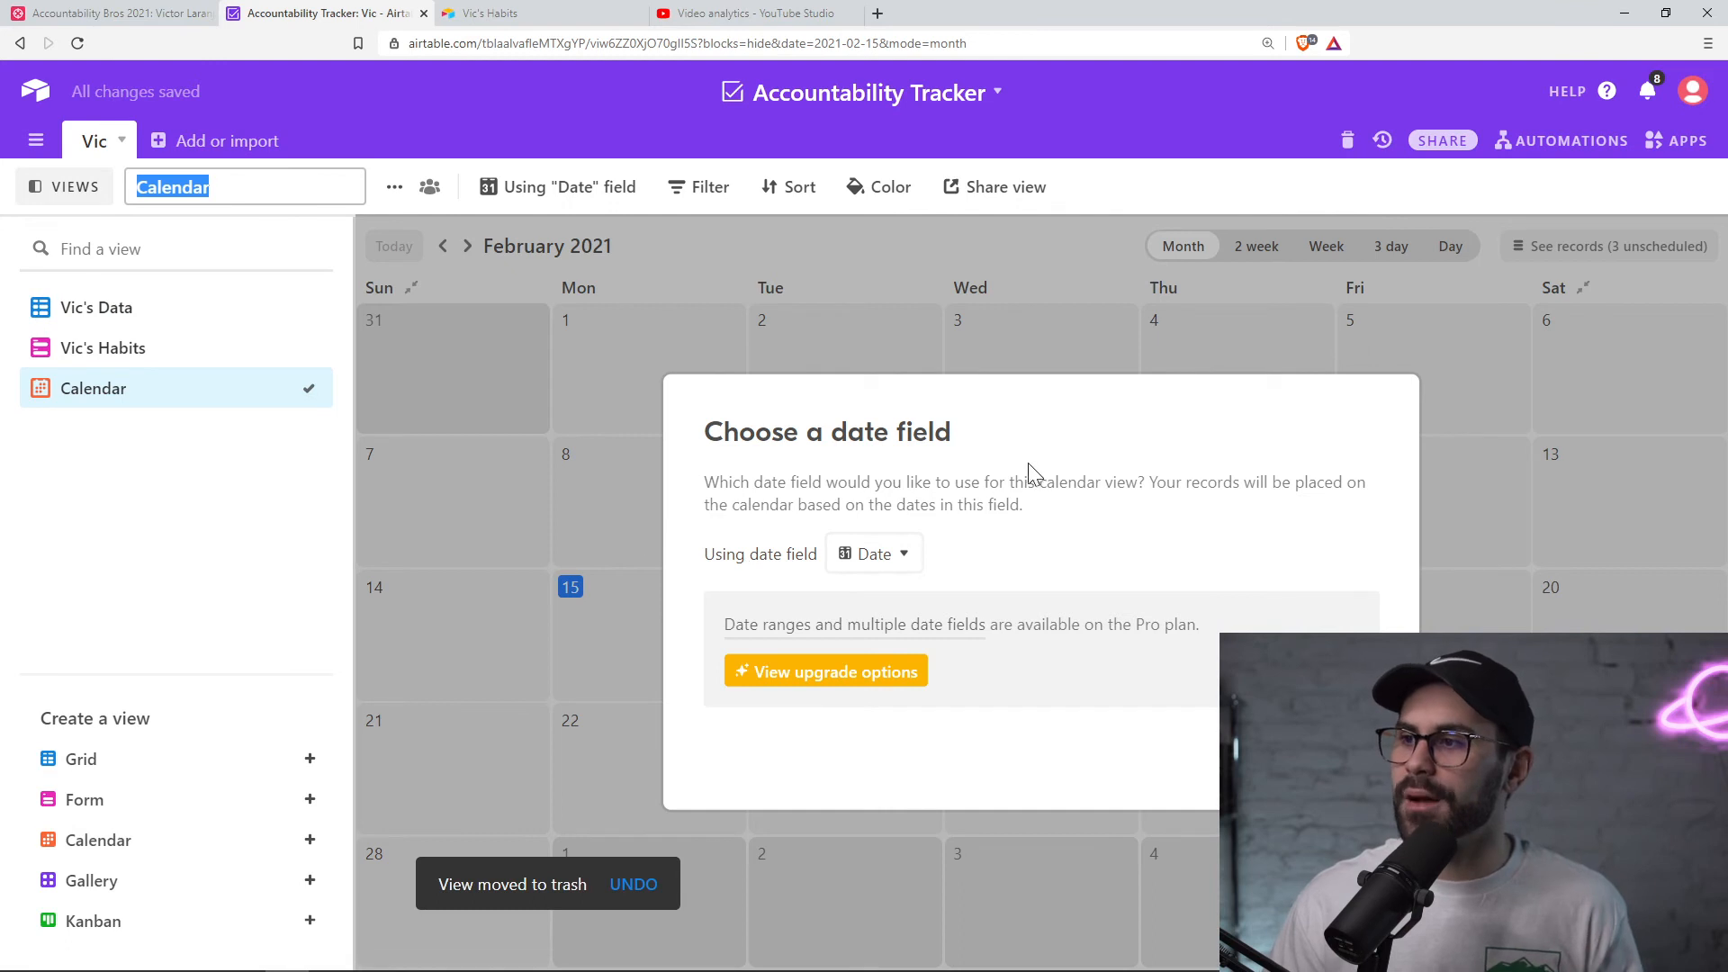
pyautogui.click(871, 557)
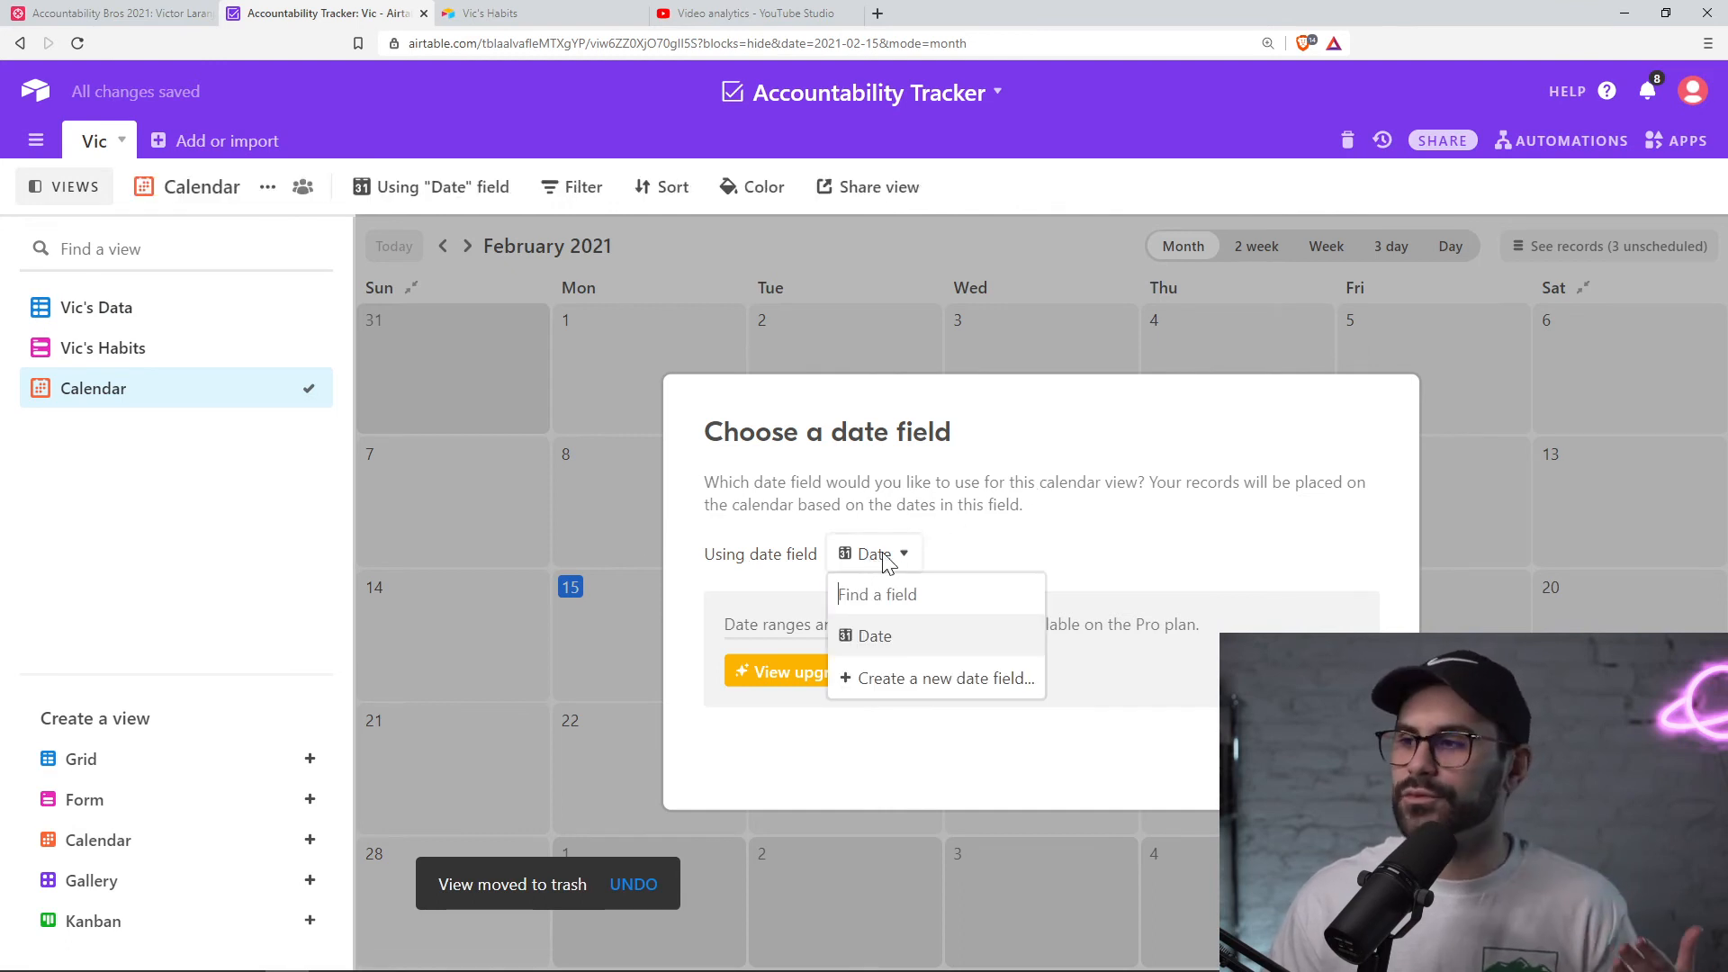
pyautogui.click(883, 570)
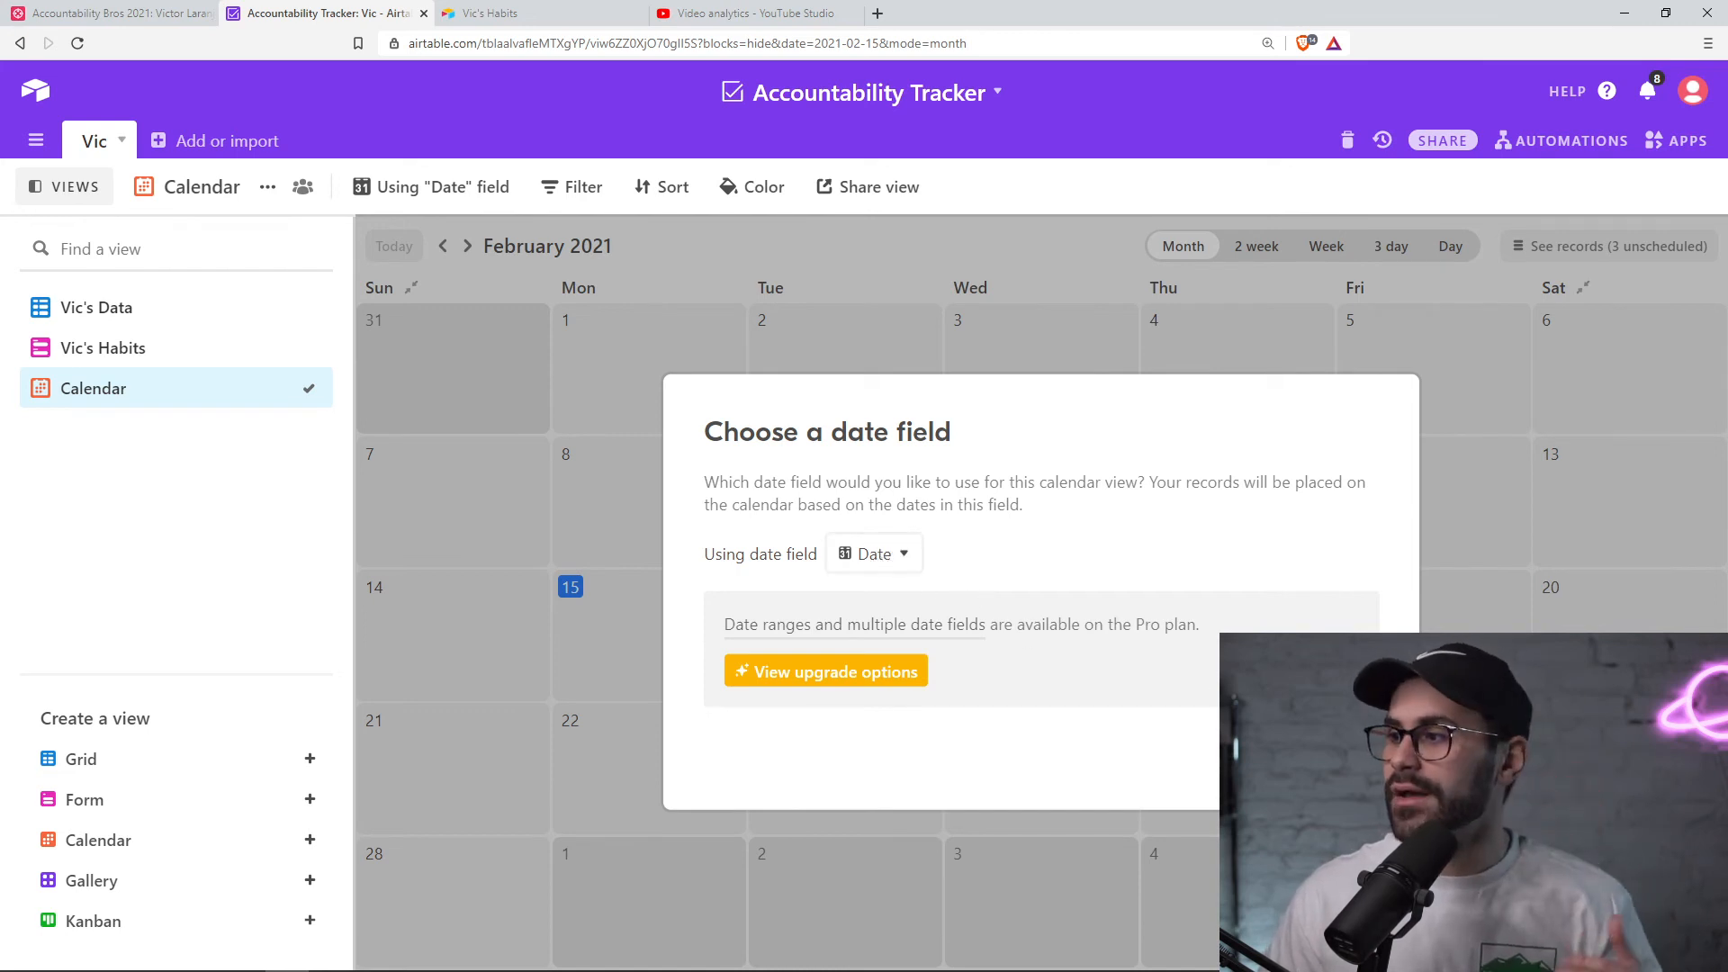
pyautogui.click(1346, 754)
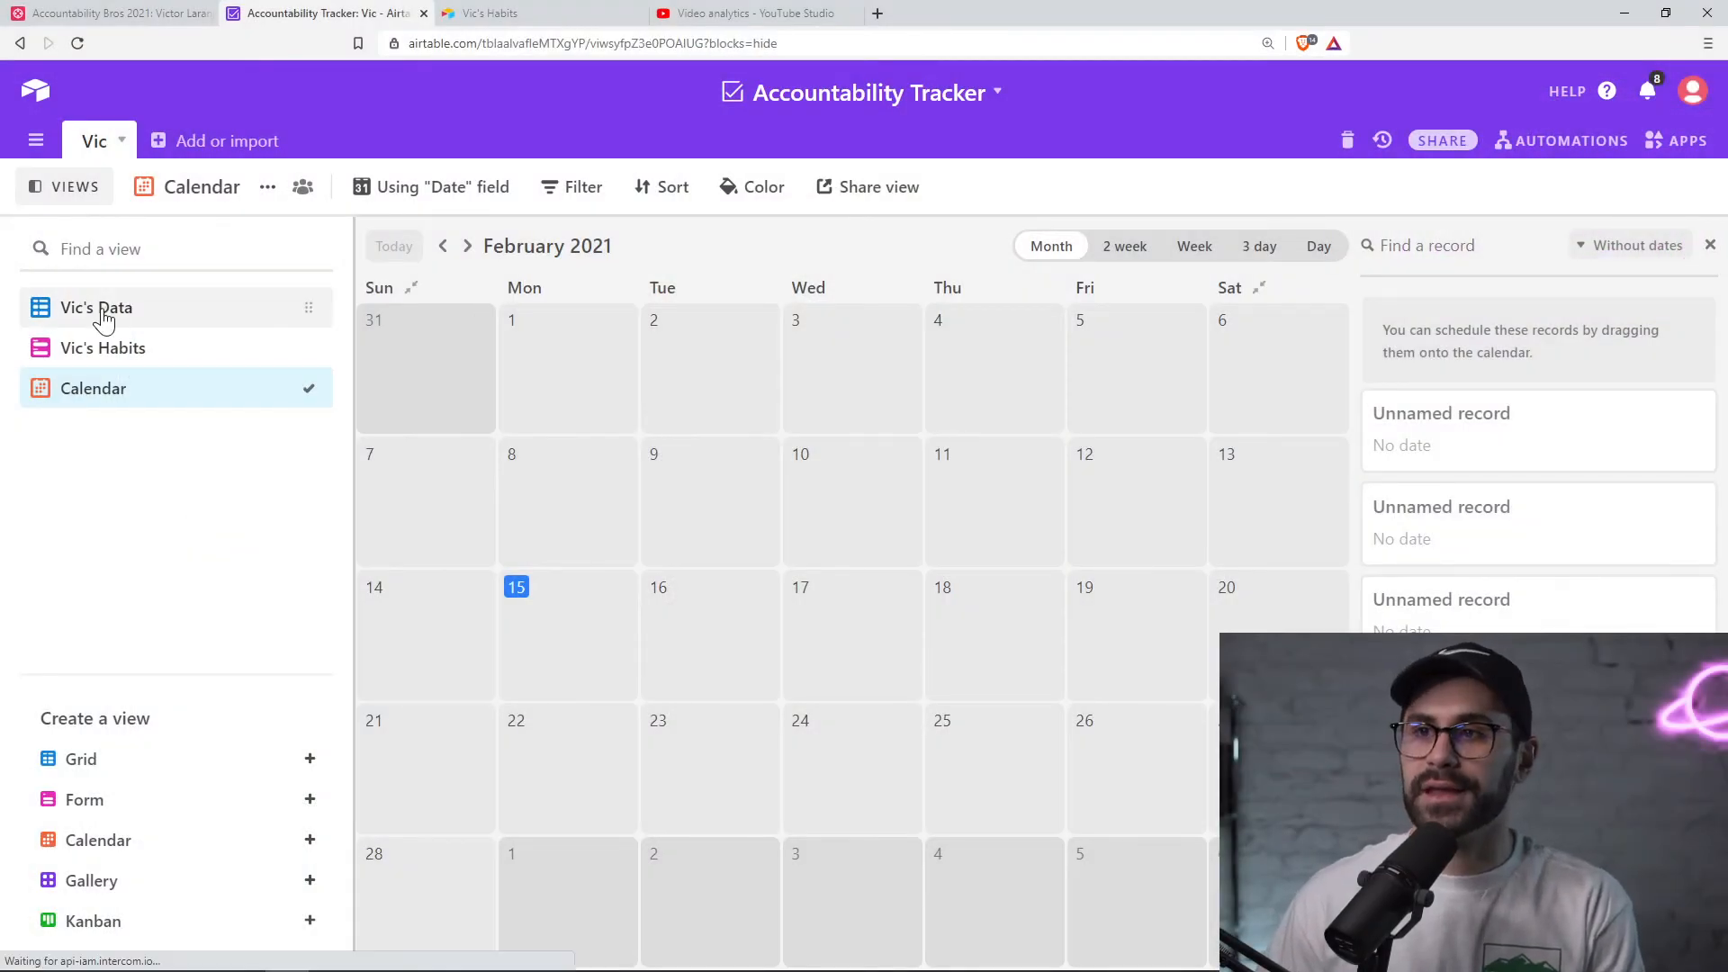
# - Duplicate the habit table with its fields and views but without its records
pyautogui.click(52, 308)
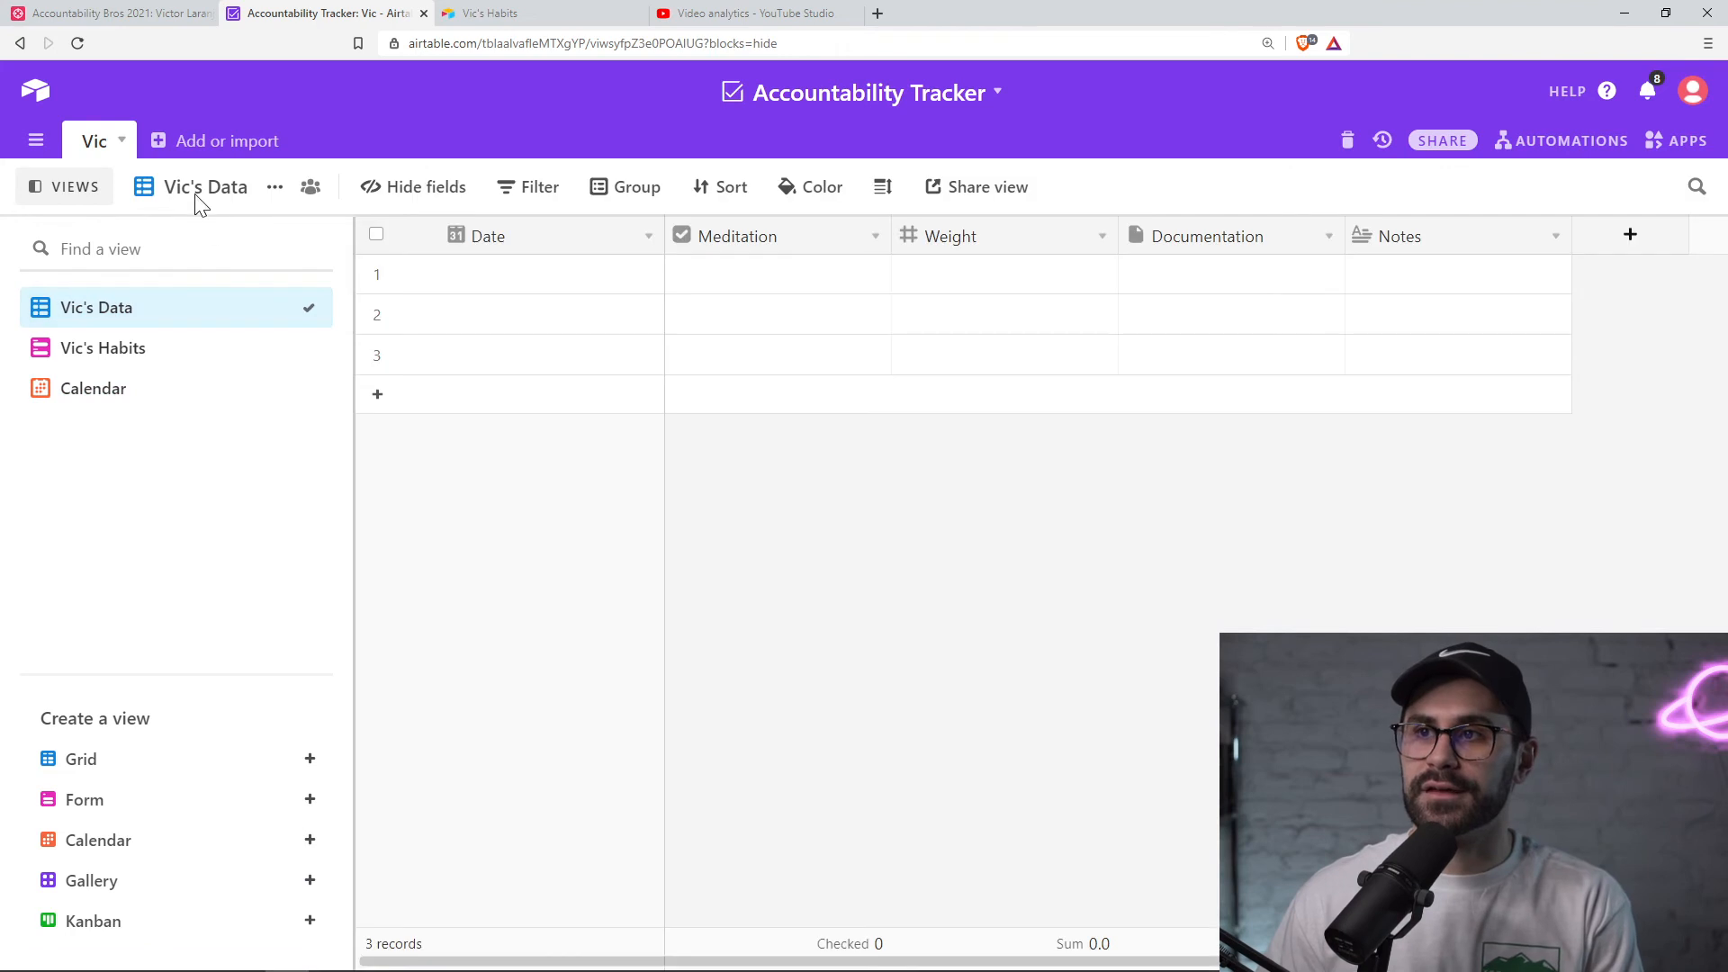
pyautogui.click(122, 144)
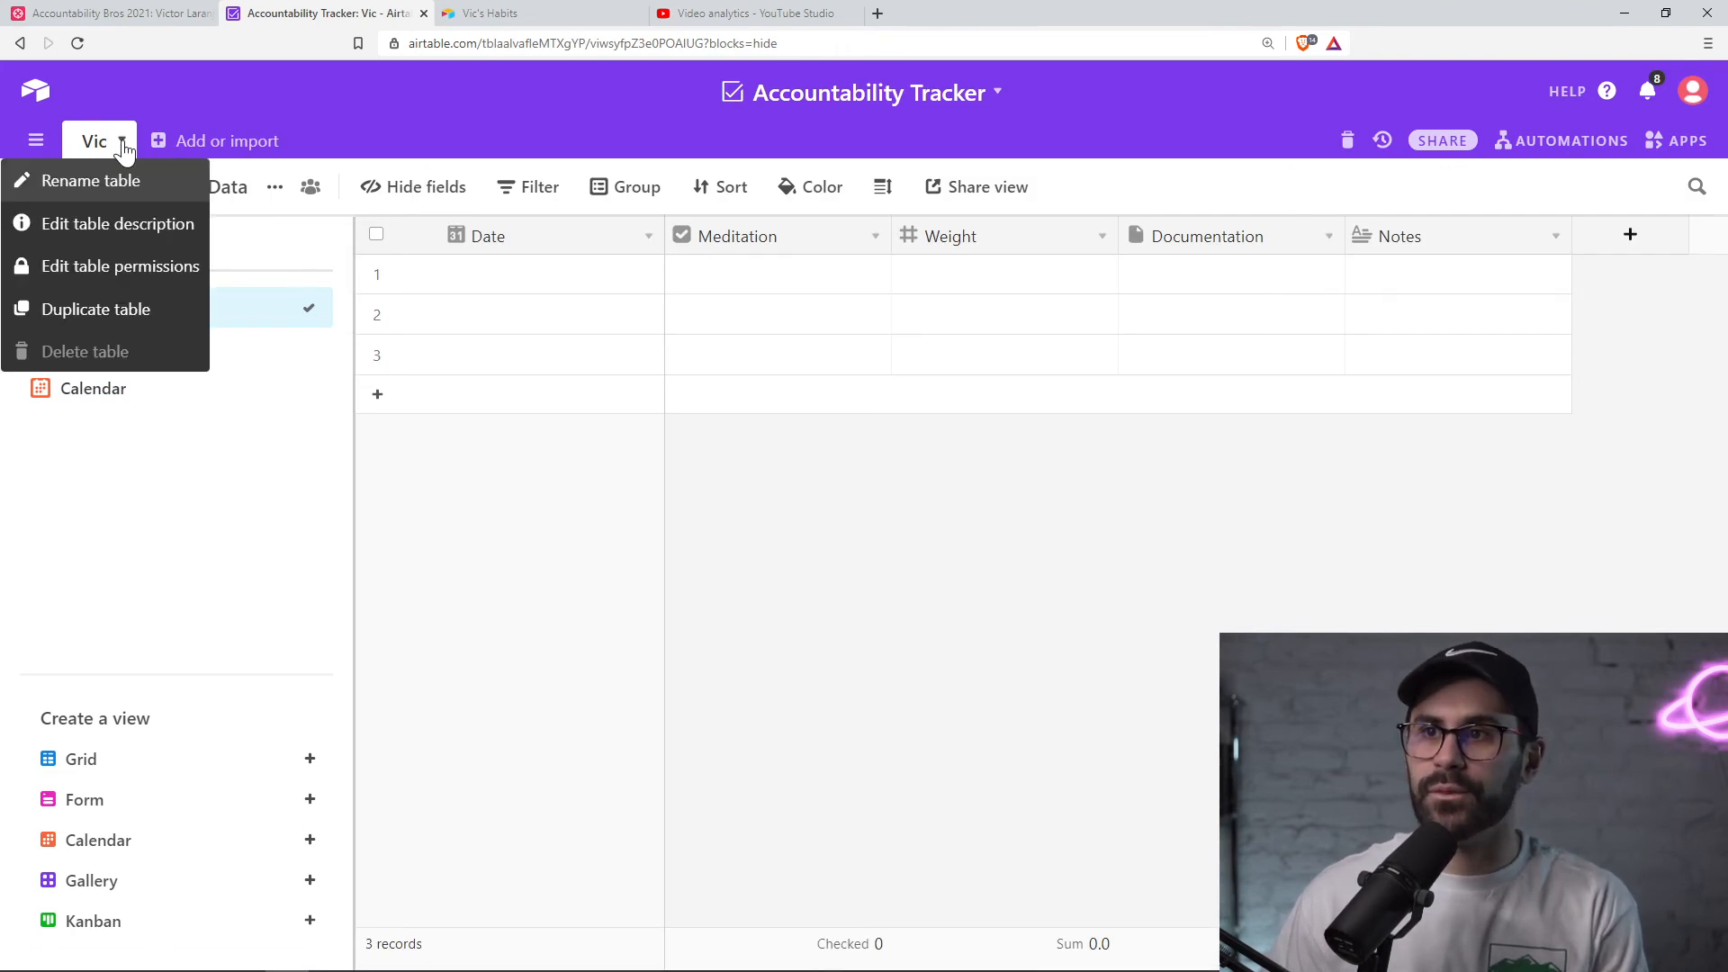
pyautogui.click(115, 312)
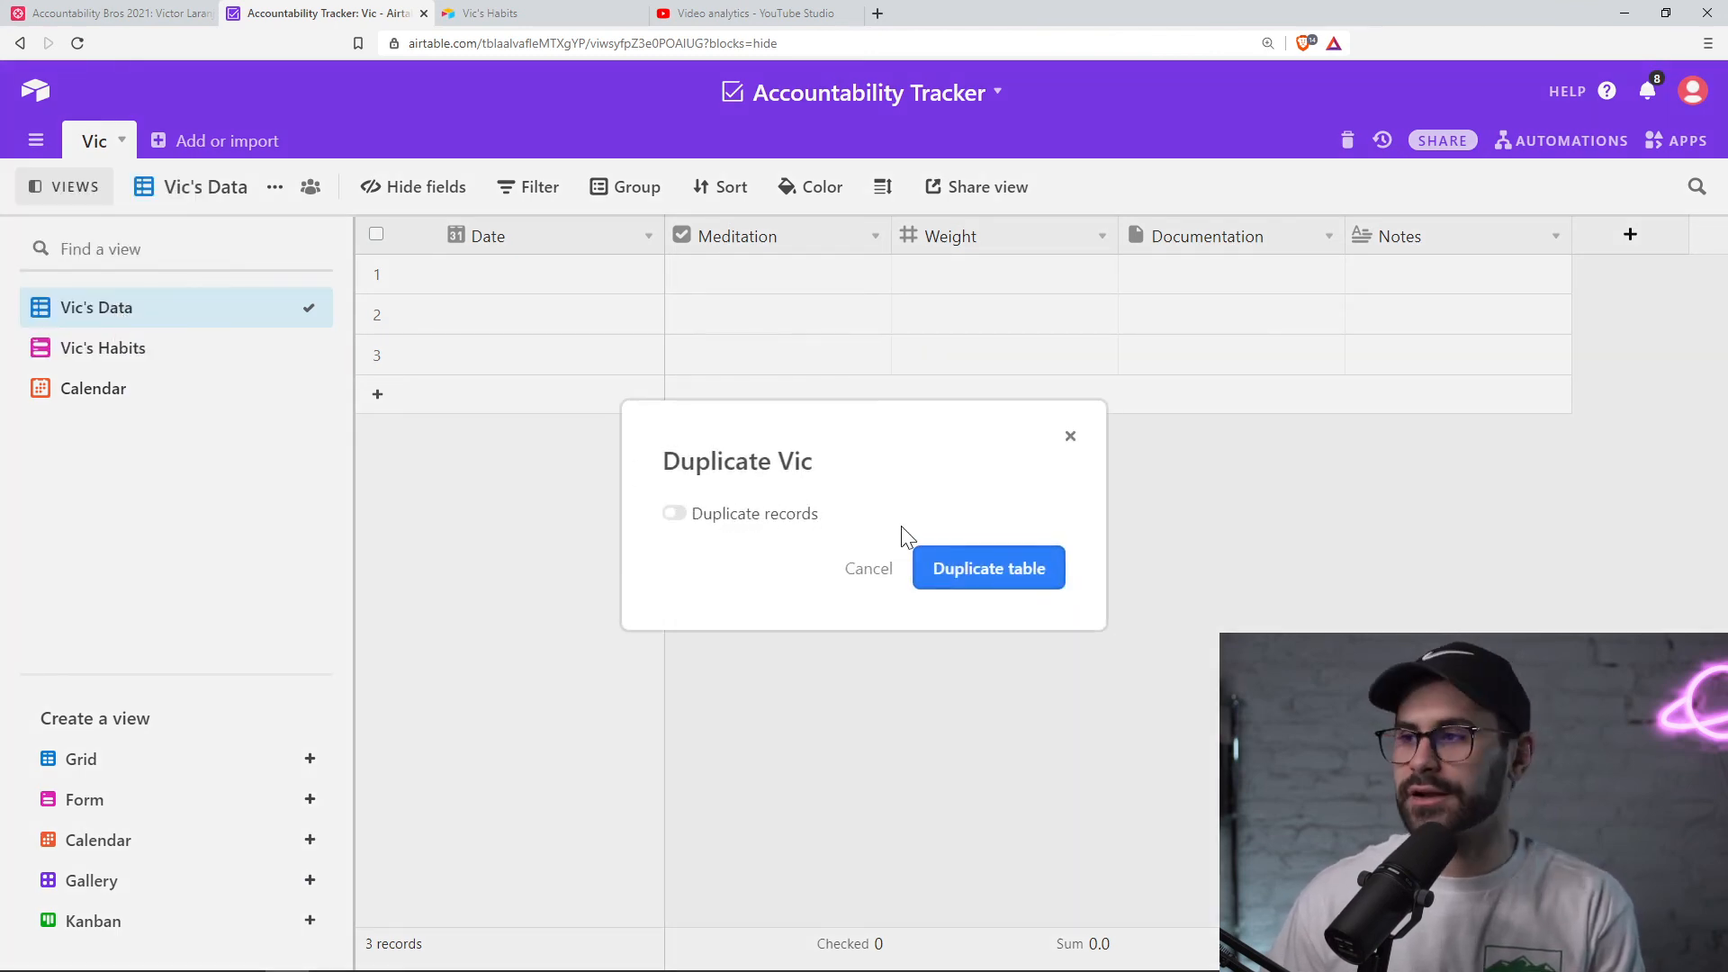
pyautogui.click(990, 569)
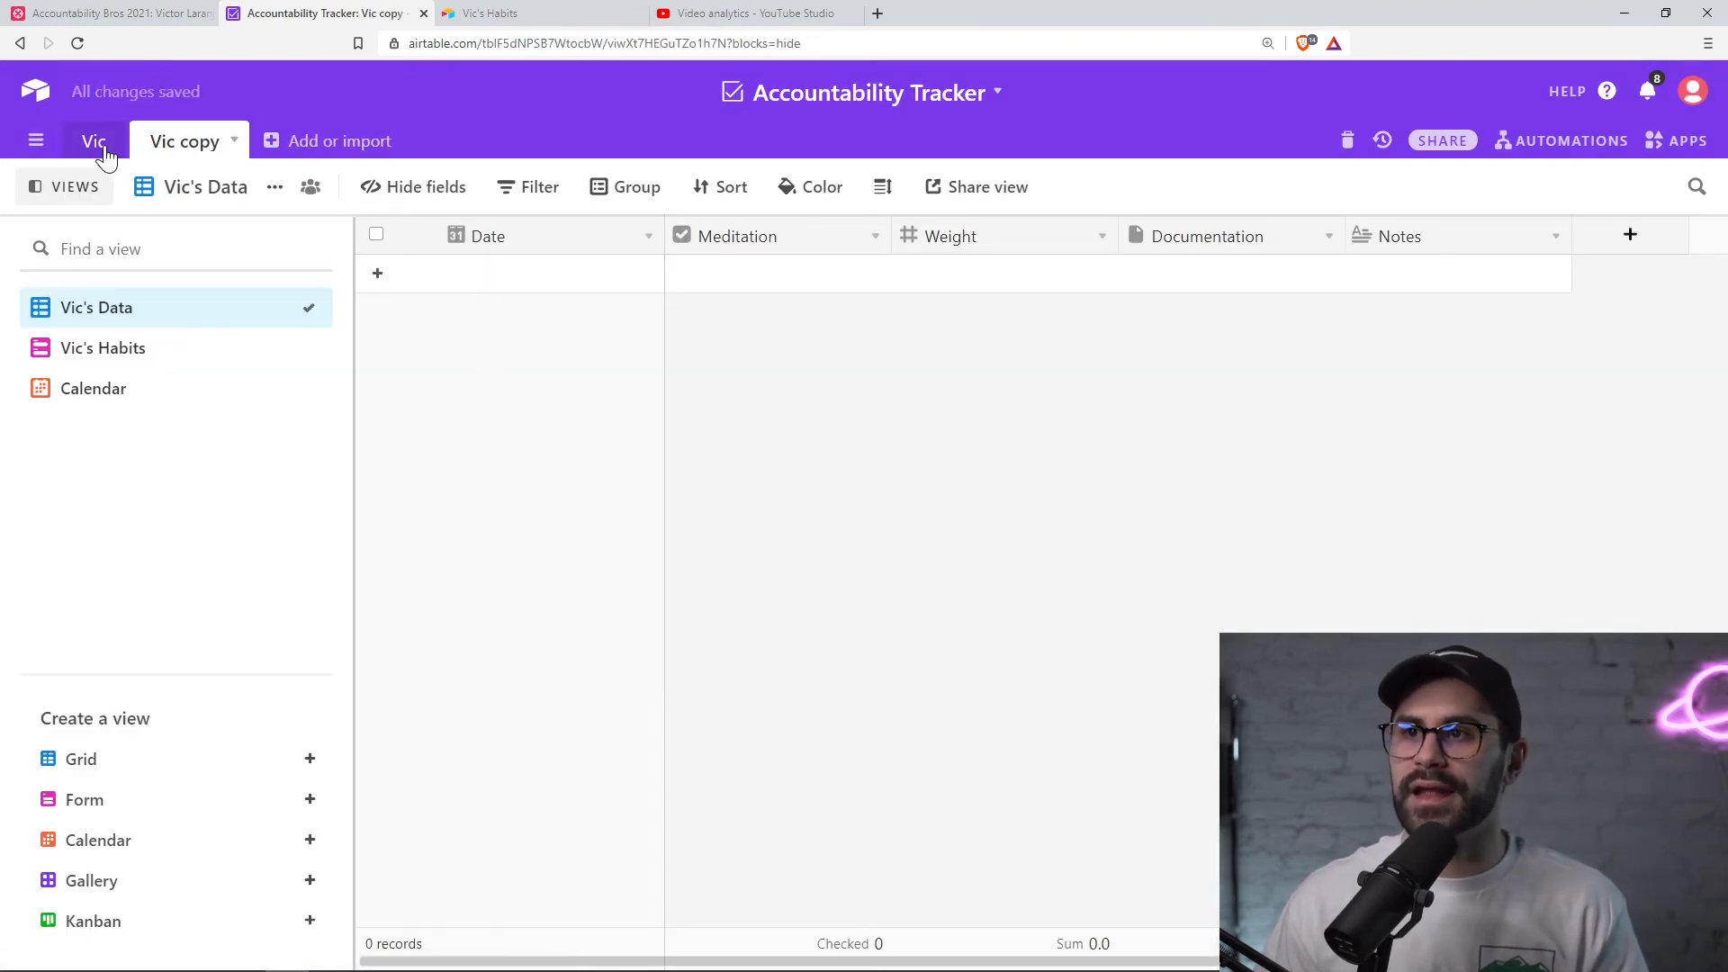
# - Rename the duplicated table with the second participant's first name
pyautogui.click(233, 144)
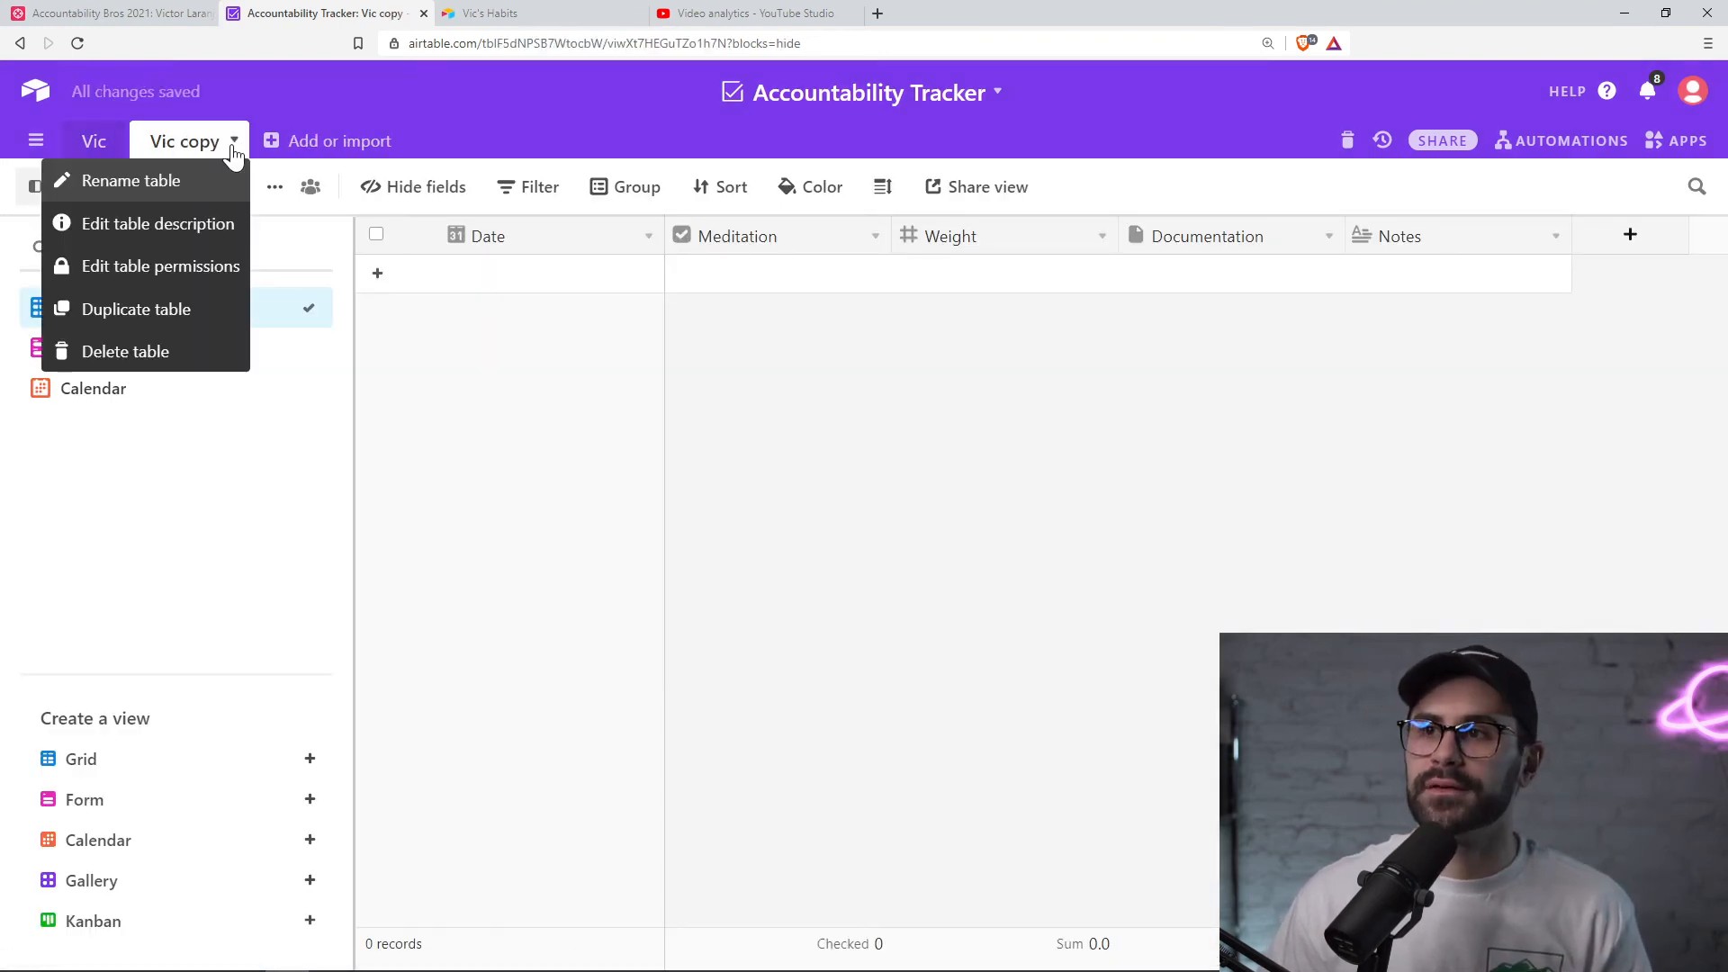
pyautogui.click(180, 191)
pyautogui.write('Lewis')
pyautogui.press('Return')
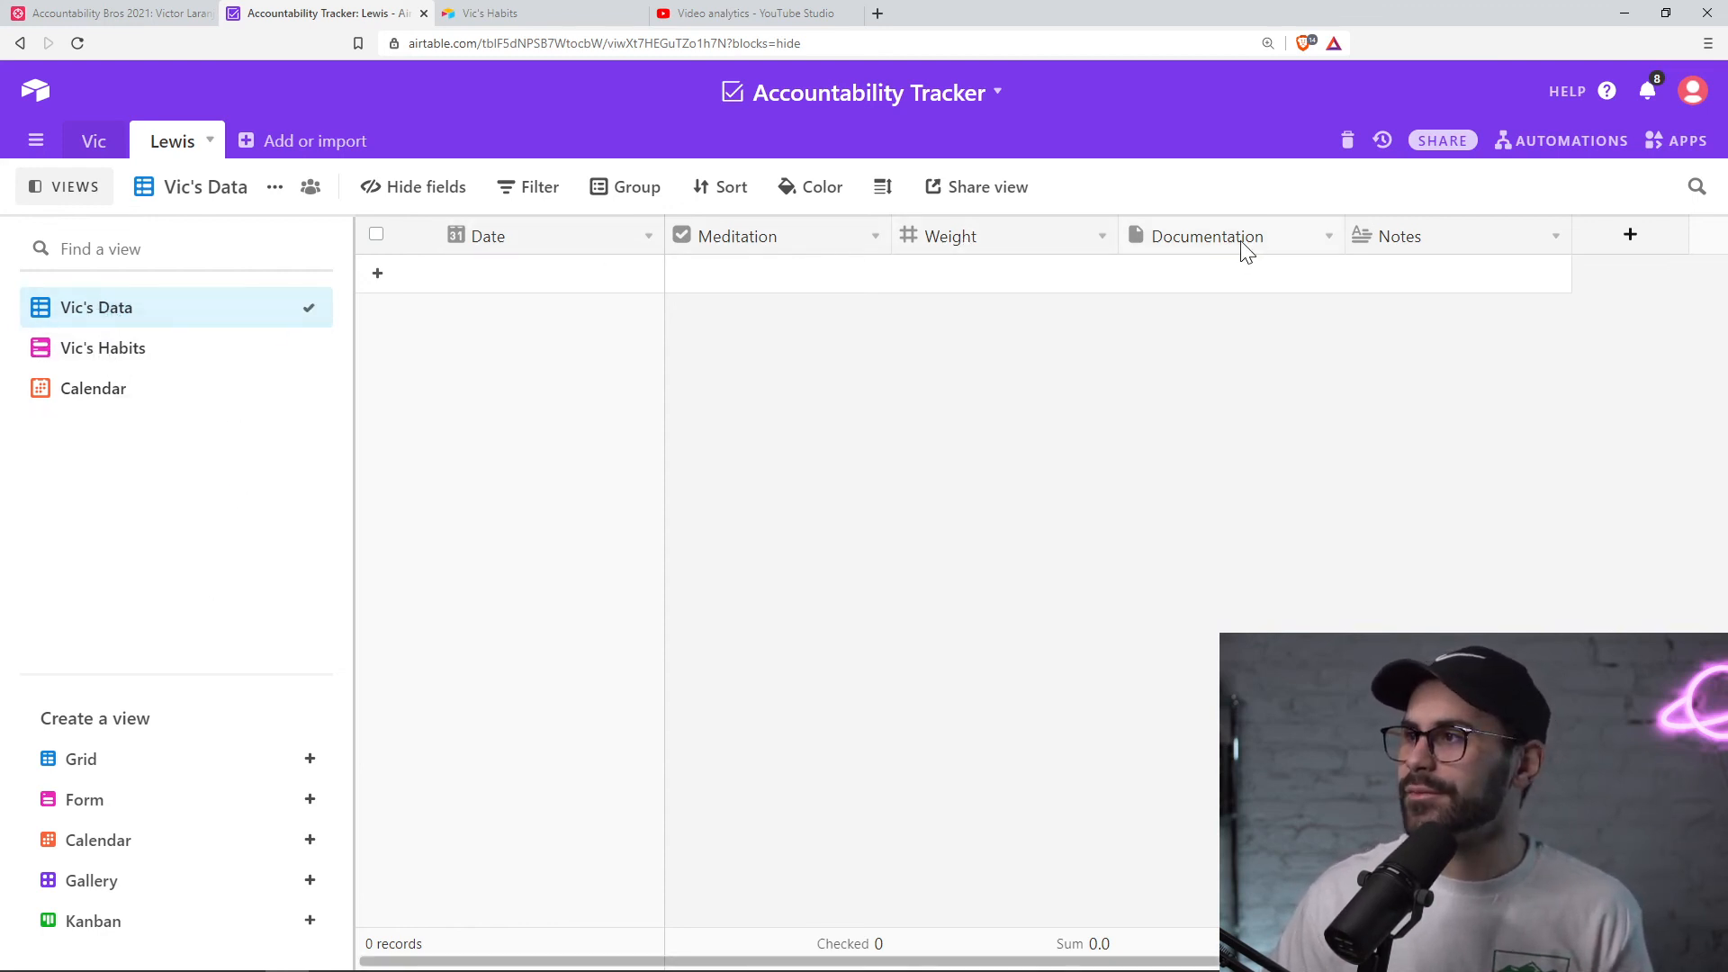
# - Check the duplicated table's calendar and form views, open its live form, and compare the web address with the original form's
pyautogui.click(93, 387)
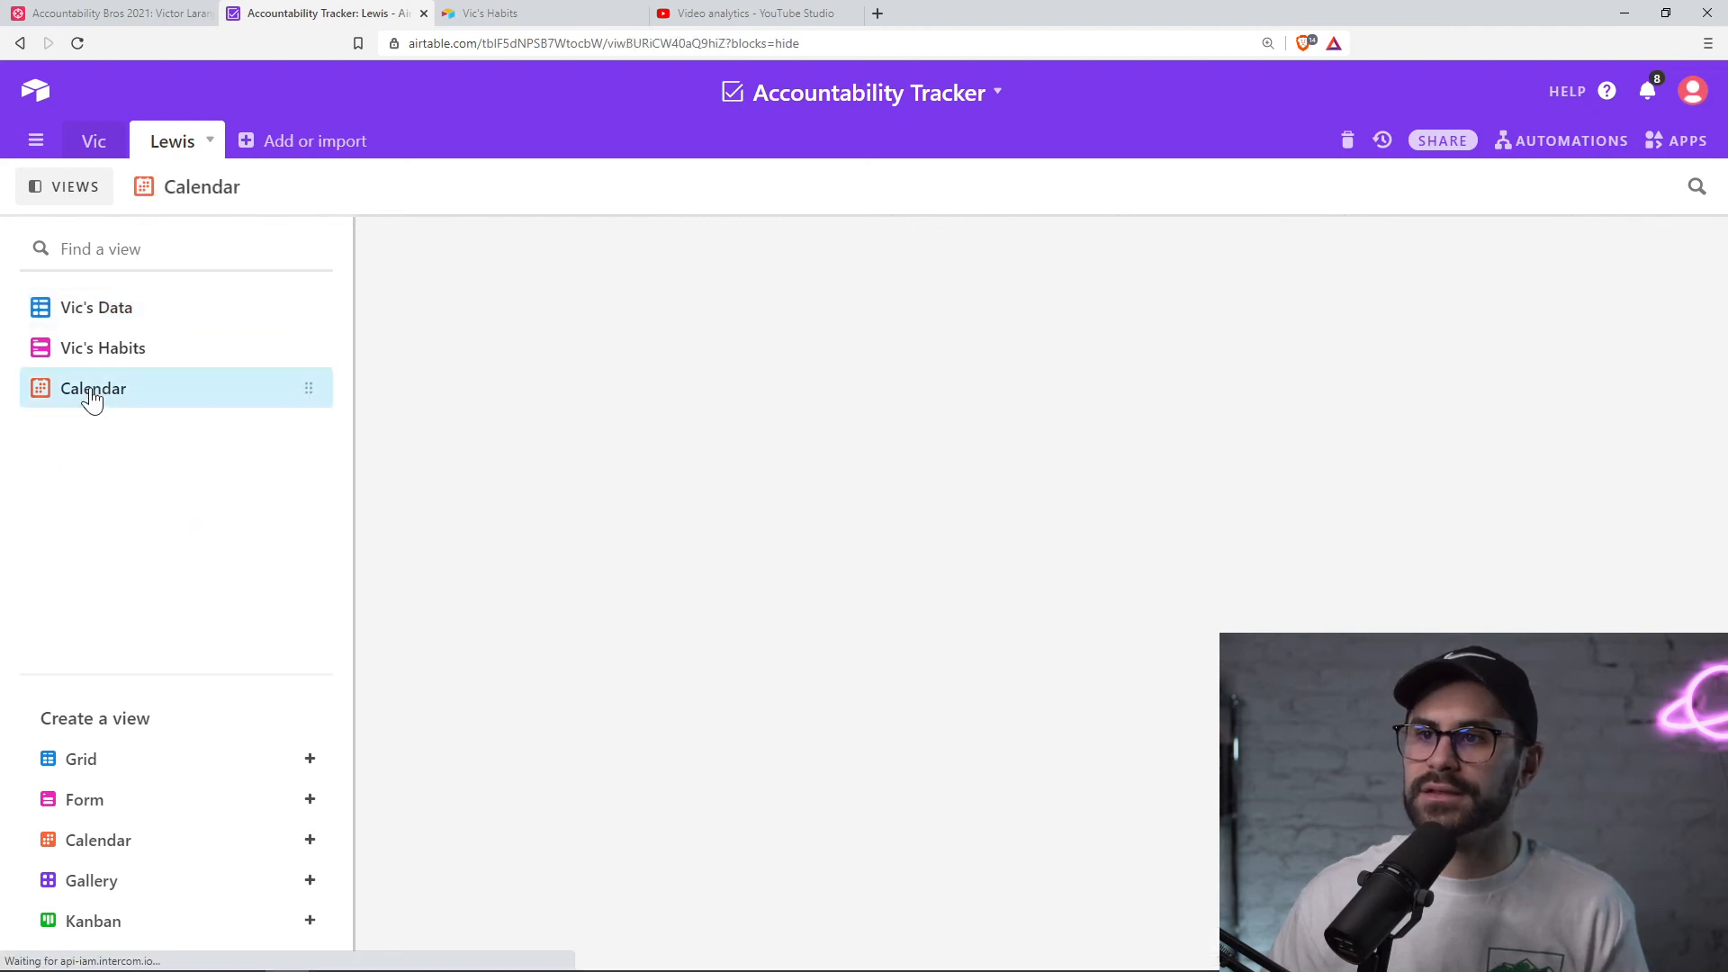
pyautogui.click(147, 356)
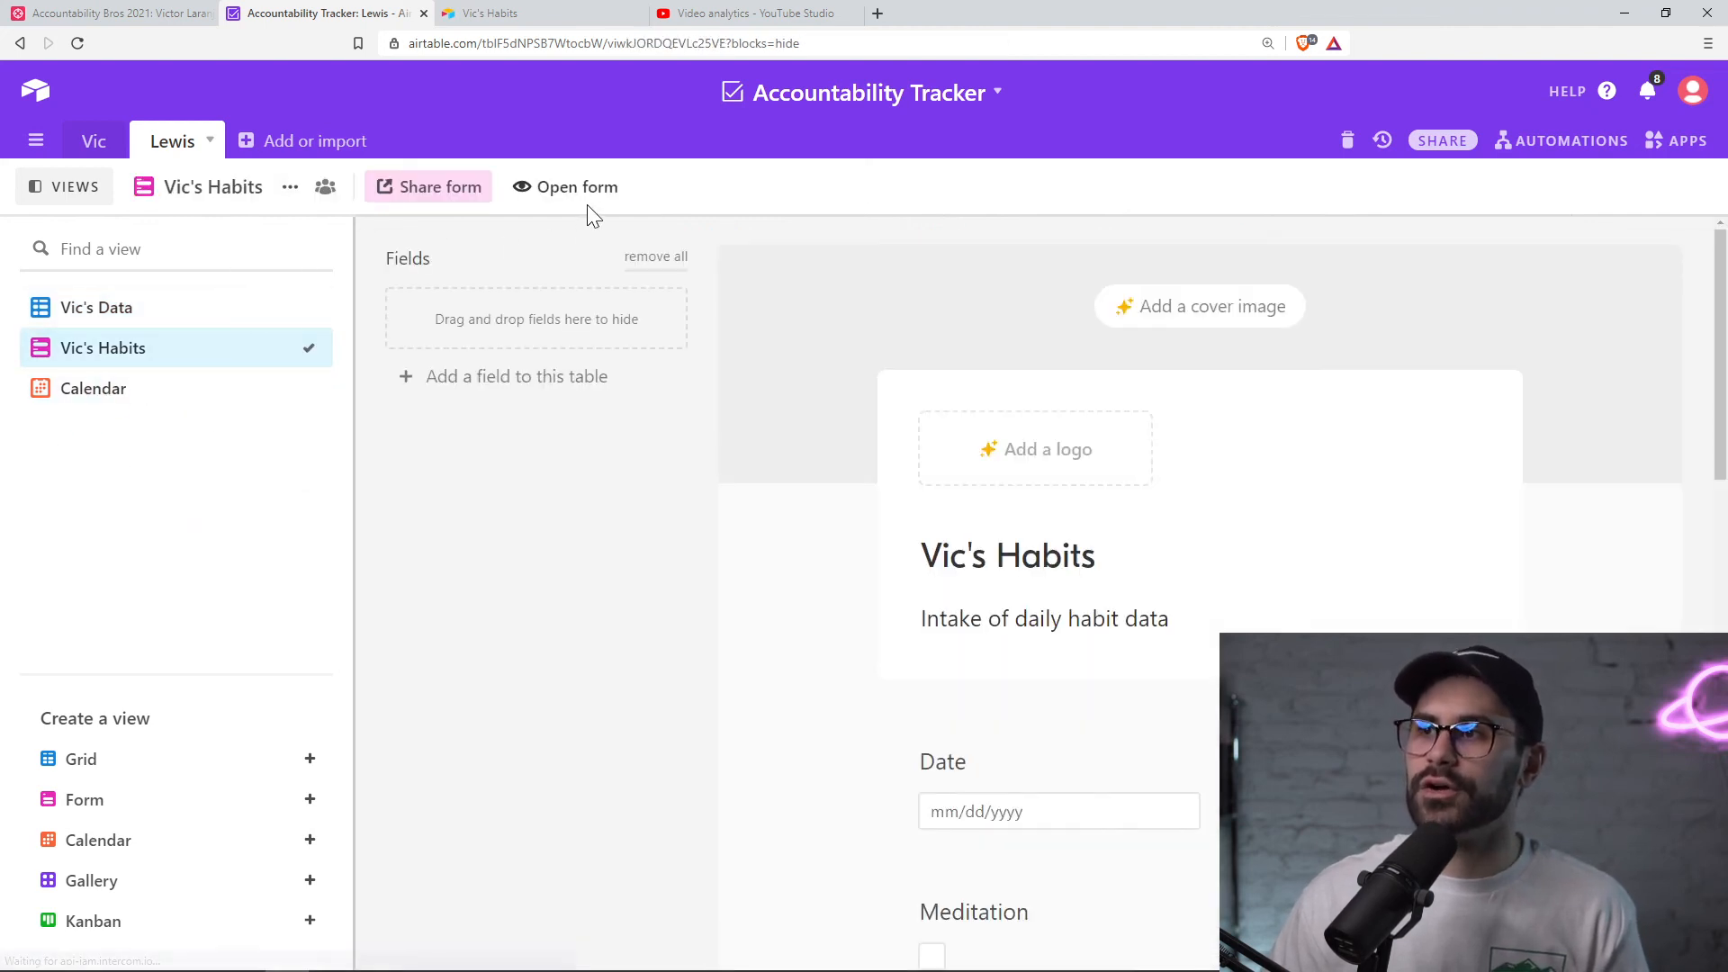
pyautogui.click(563, 189)
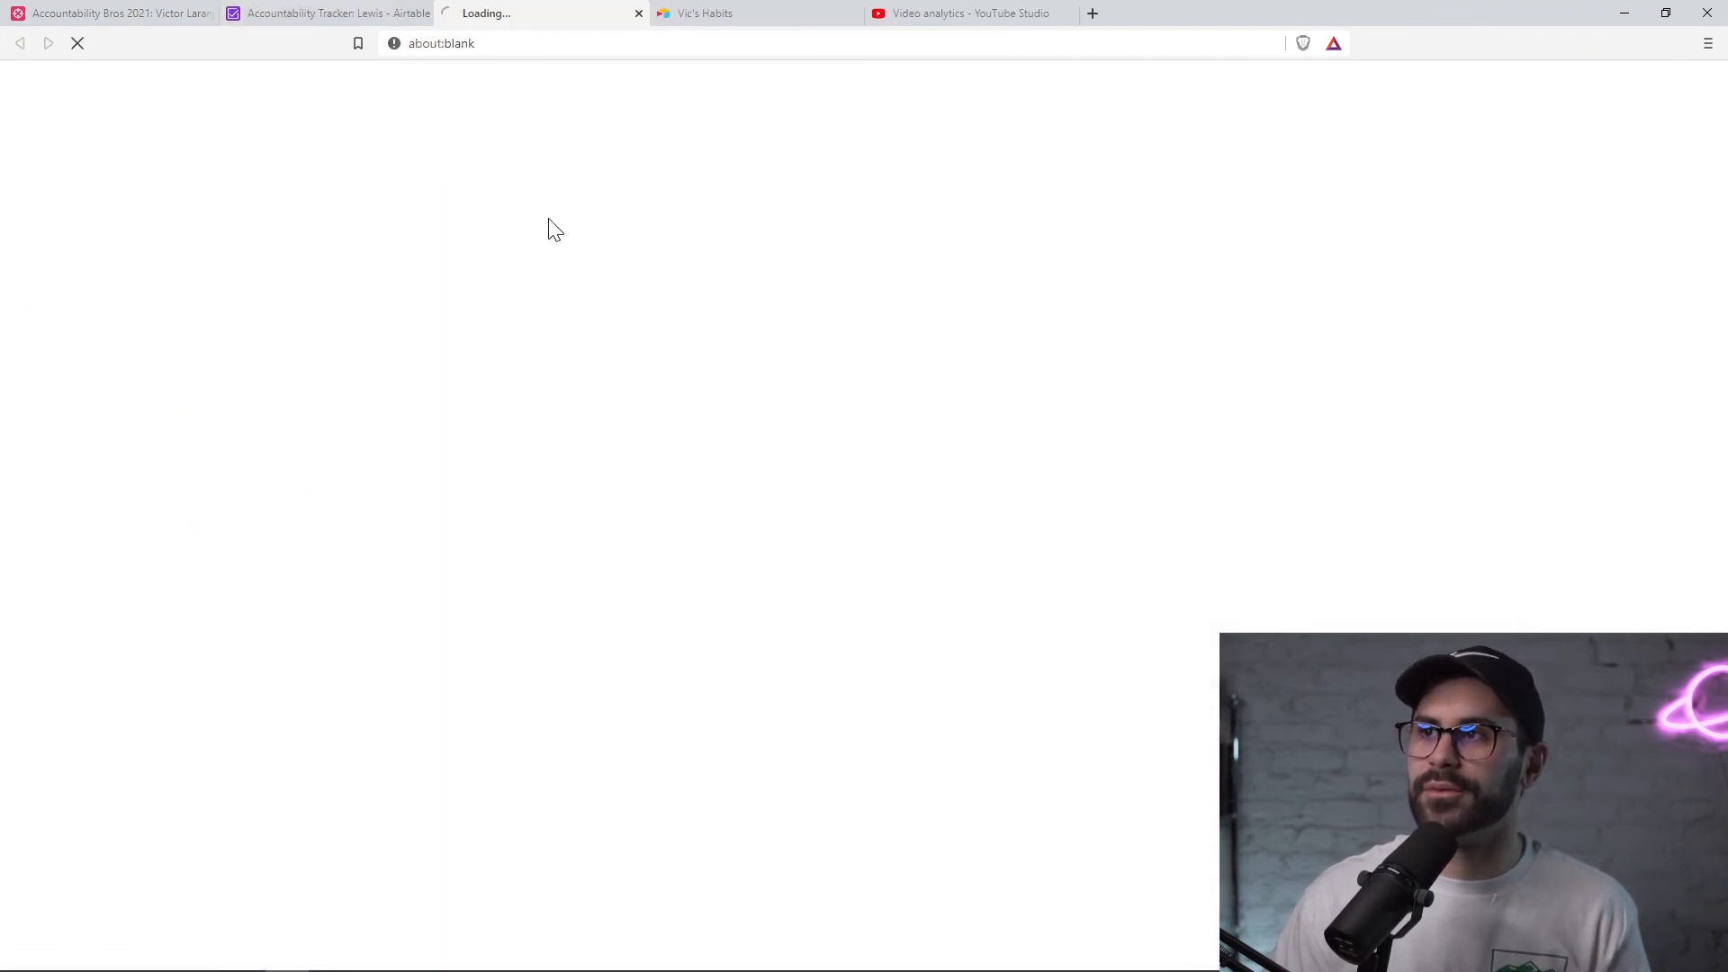
pyautogui.click(523, 47)
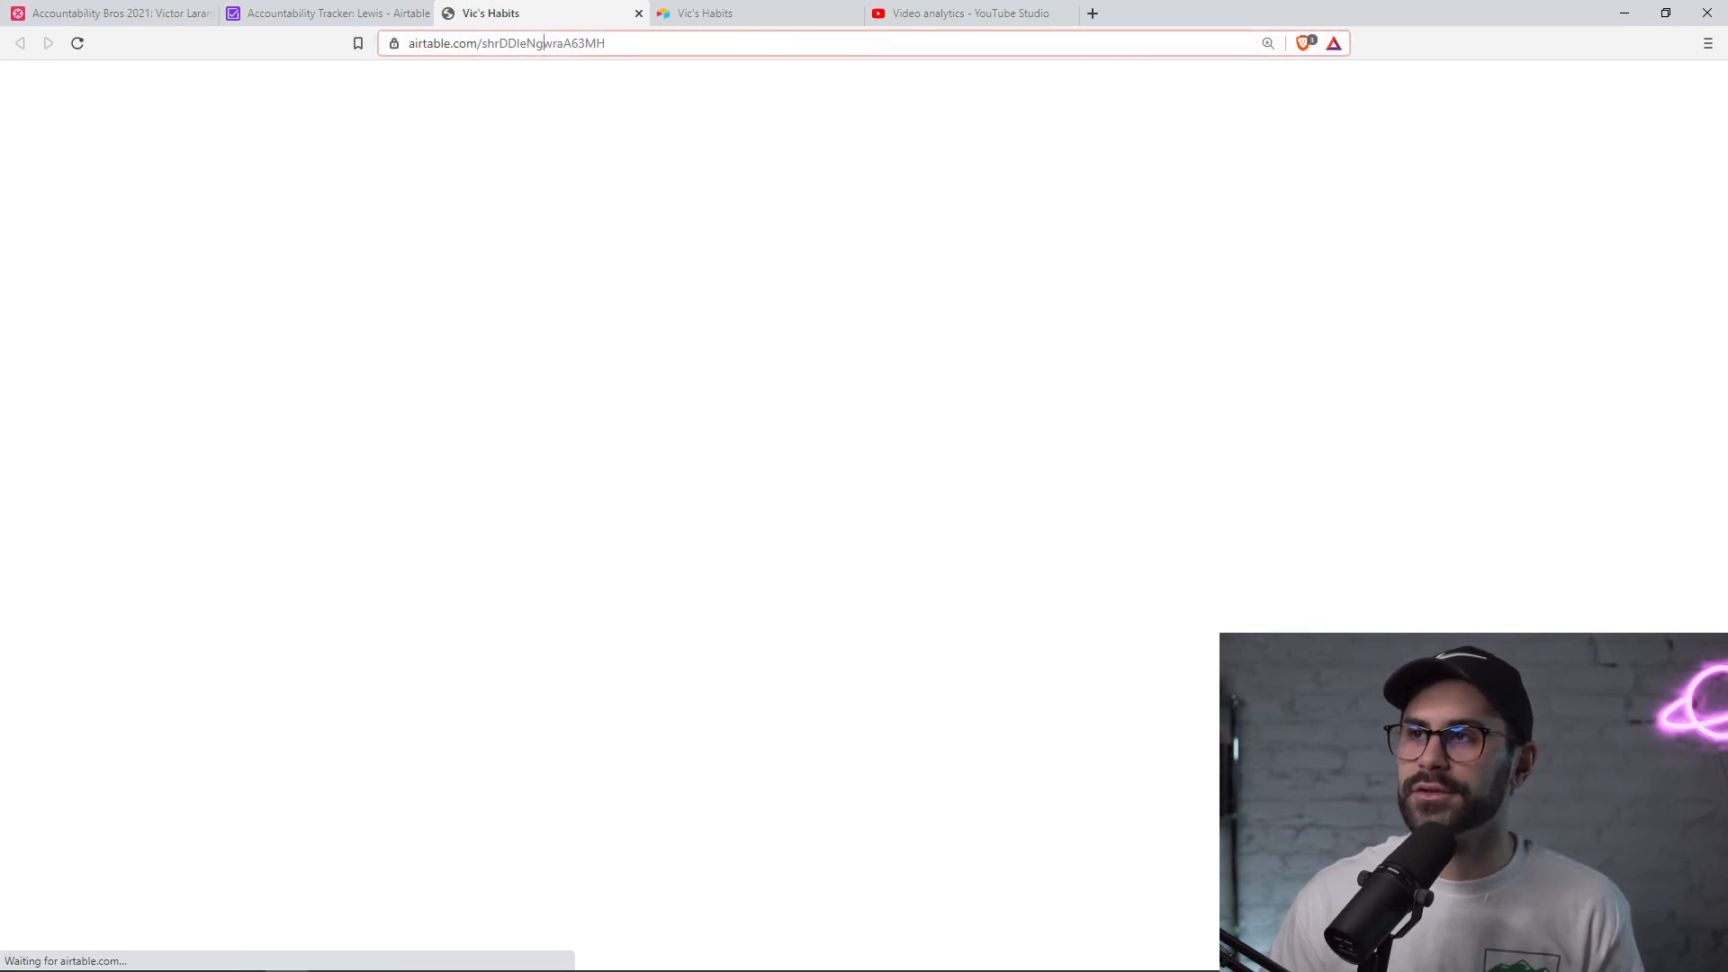
pyautogui.click(723, 21)
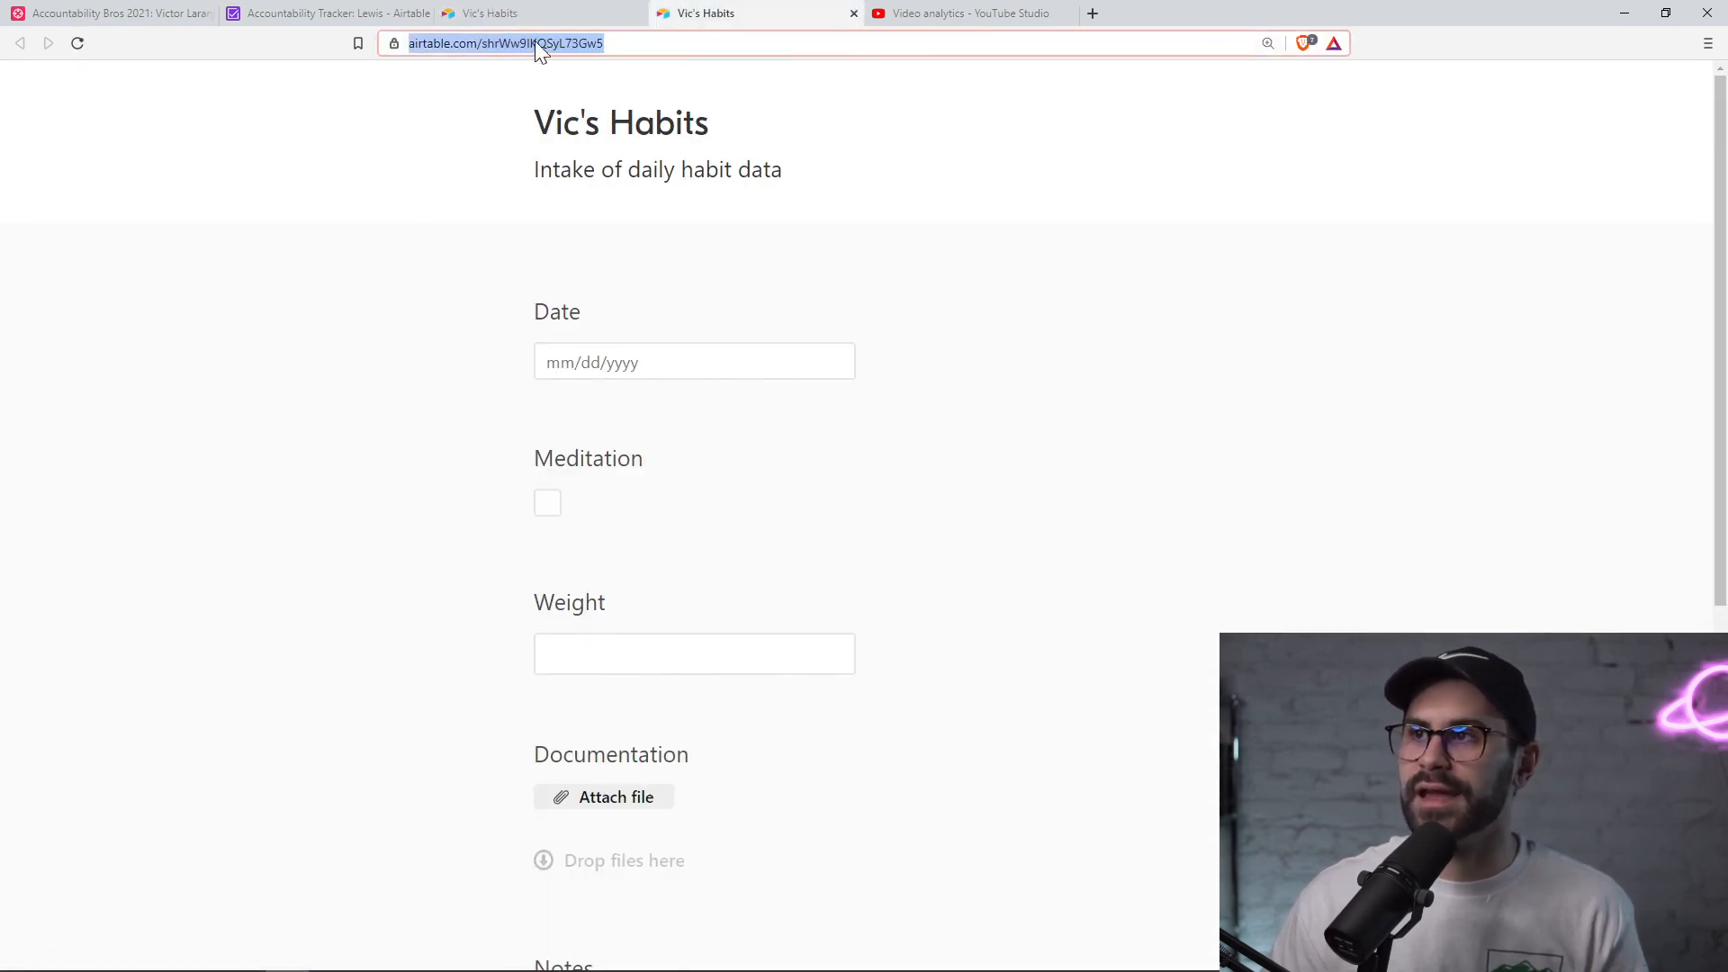
pyautogui.click(561, 18)
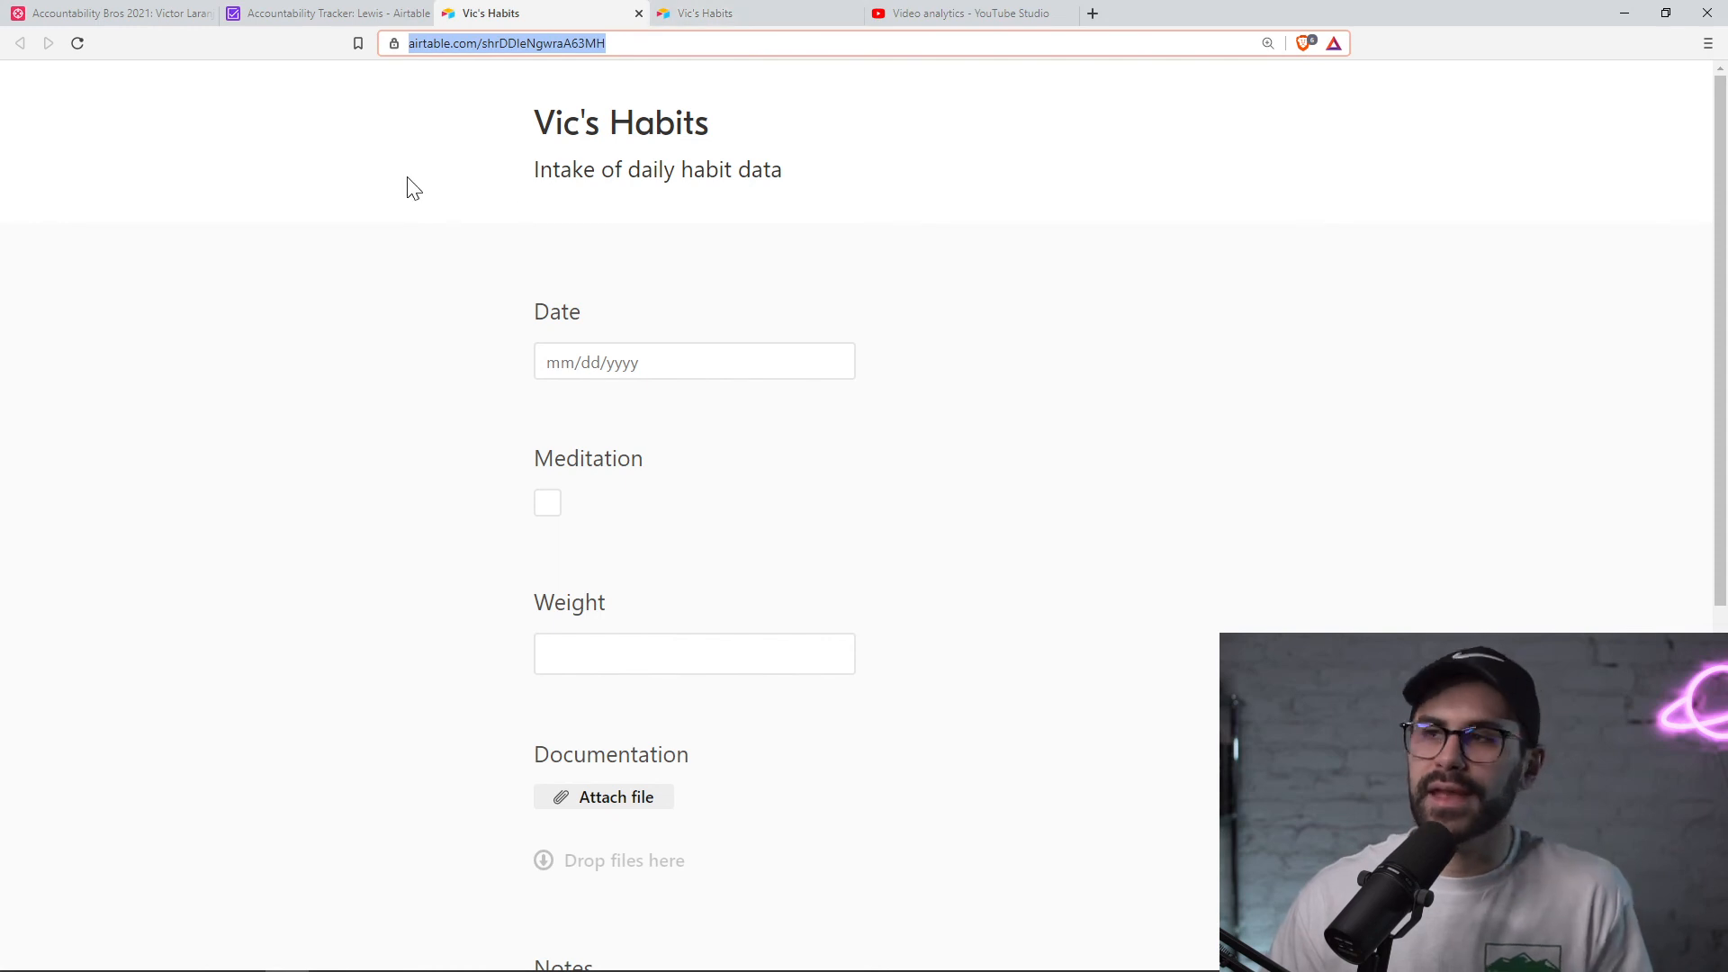
# - Open the Accountability Bros 2021 base and review the habit records in the first participant's data grid at 100% zoom
pyautogui.click(283, 13)
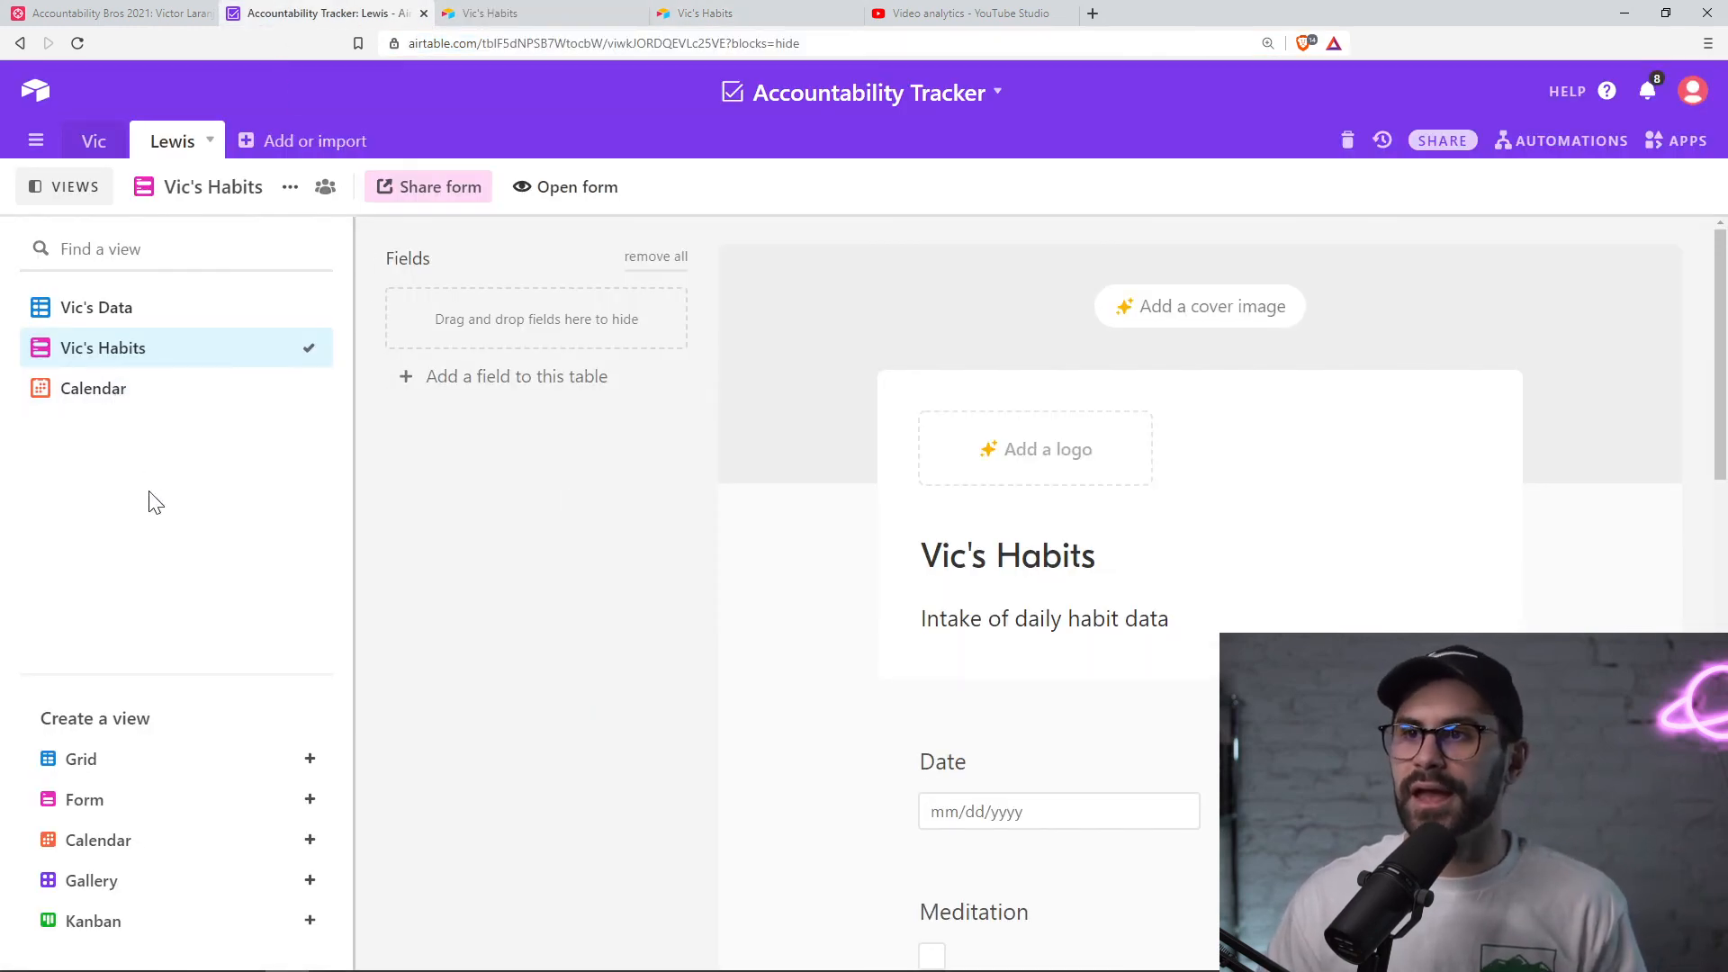
pyautogui.click(117, 13)
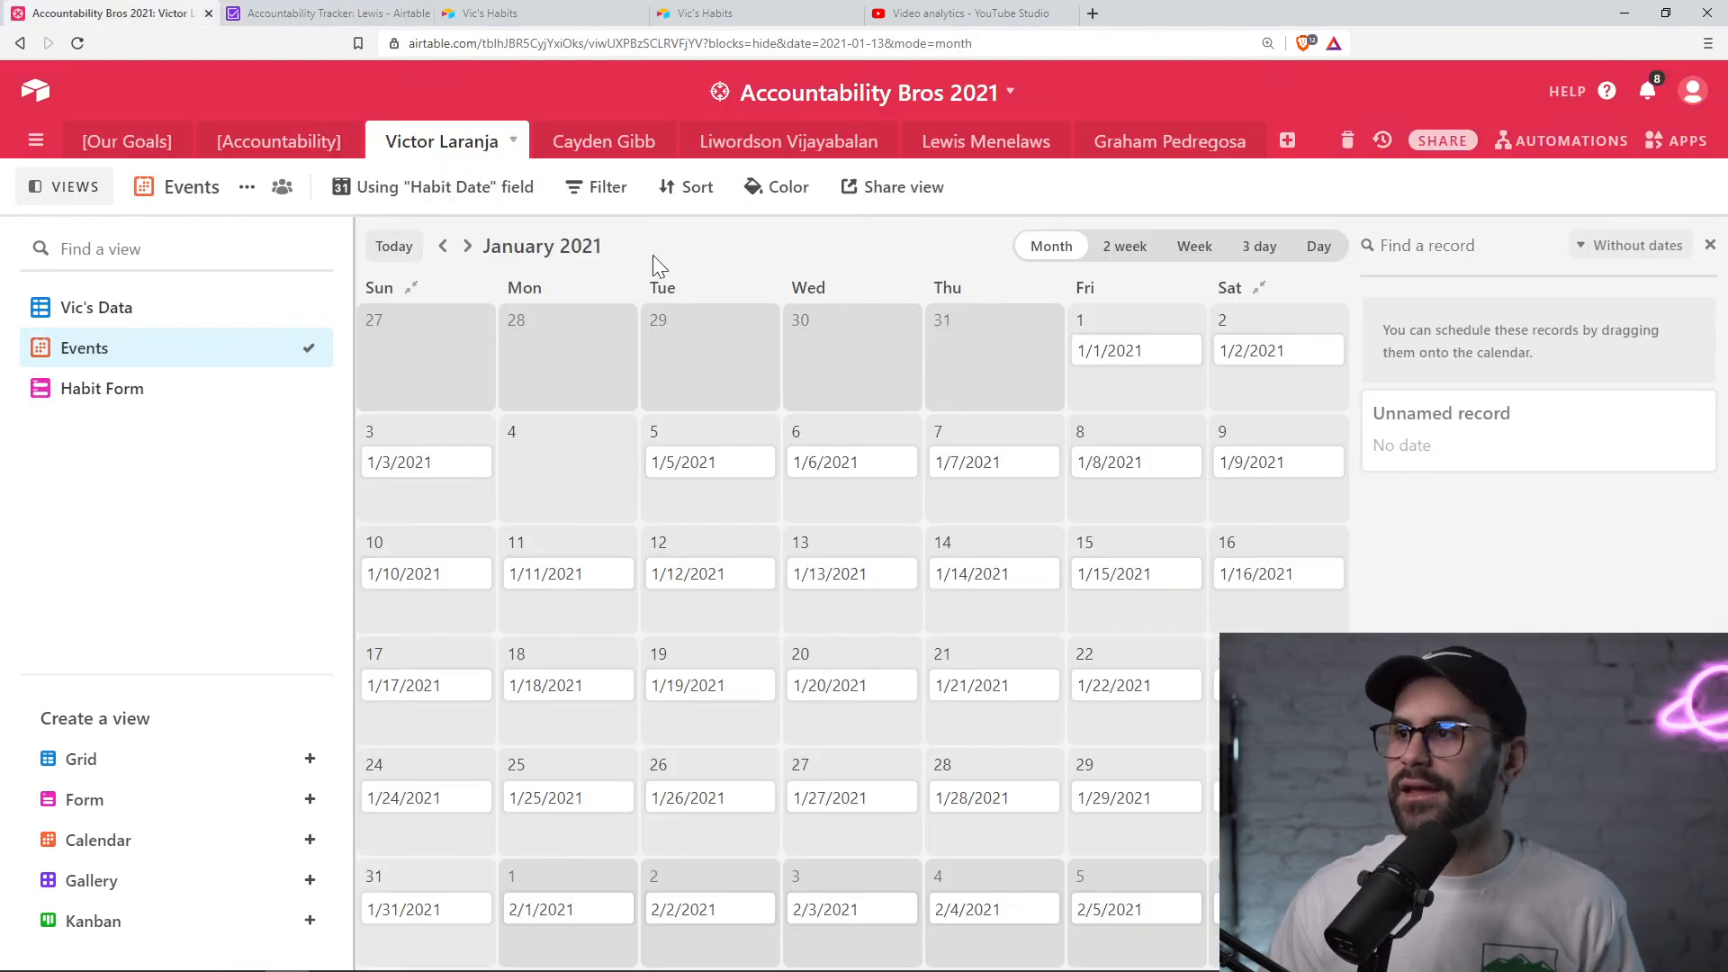
pyautogui.click(117, 307)
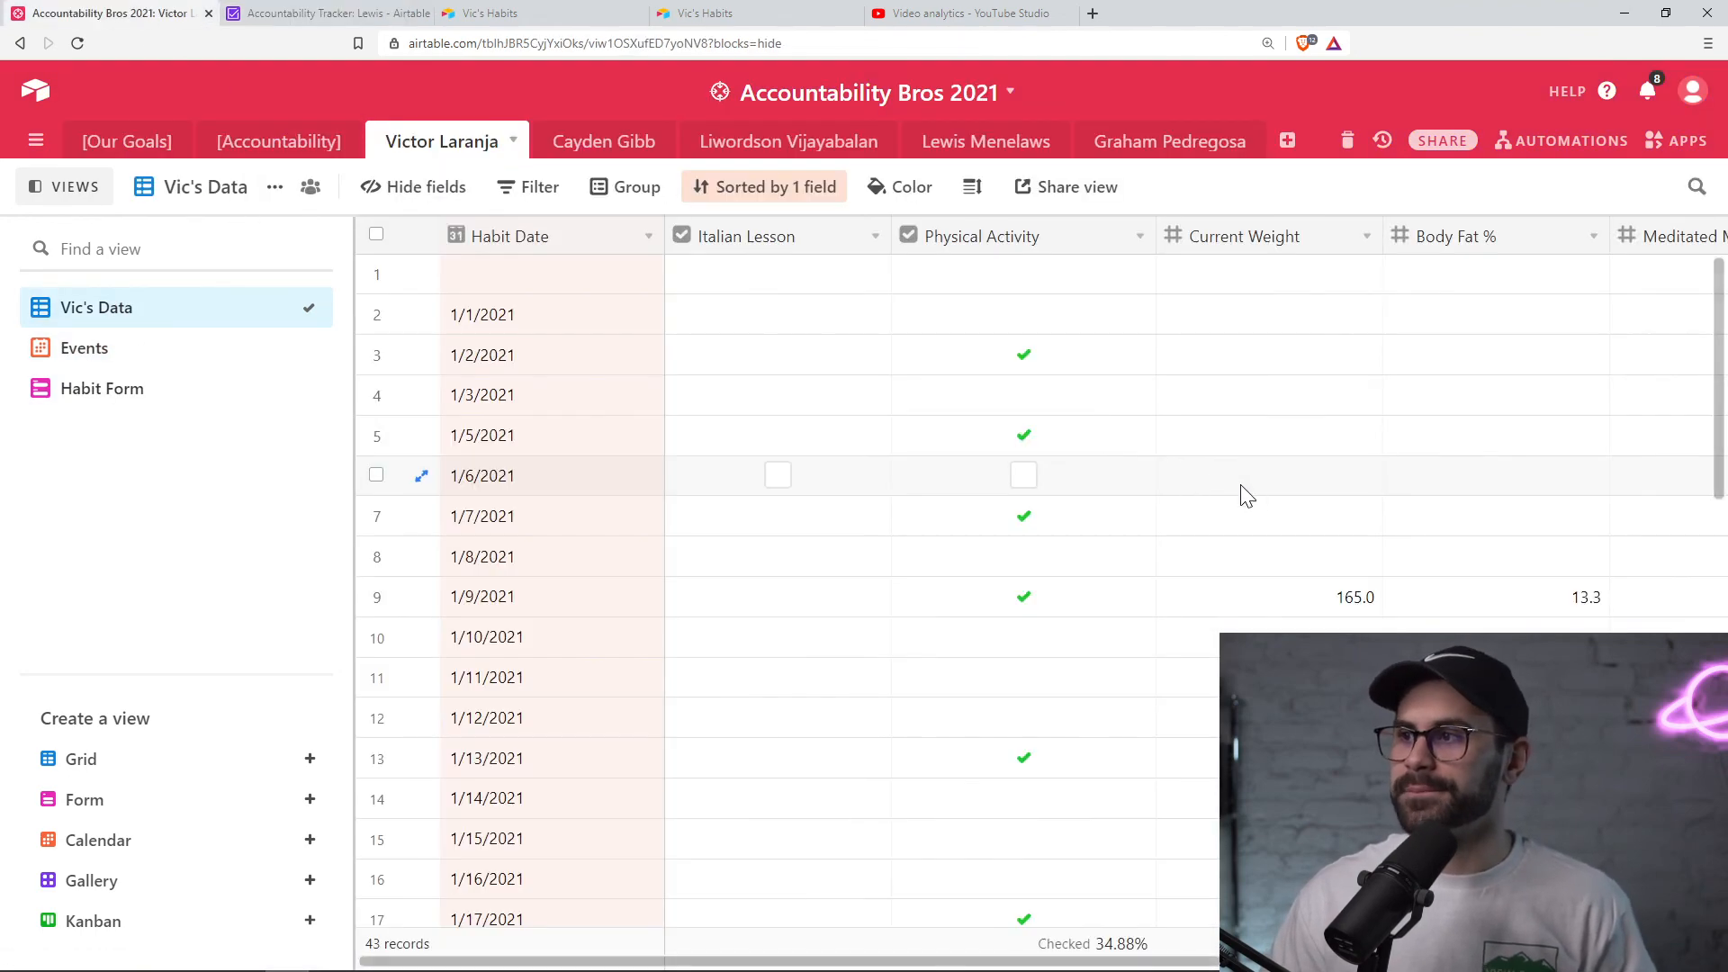
pyautogui.hotkey('ctrl', '-')
pyautogui.hotkey('ctrl', '-')
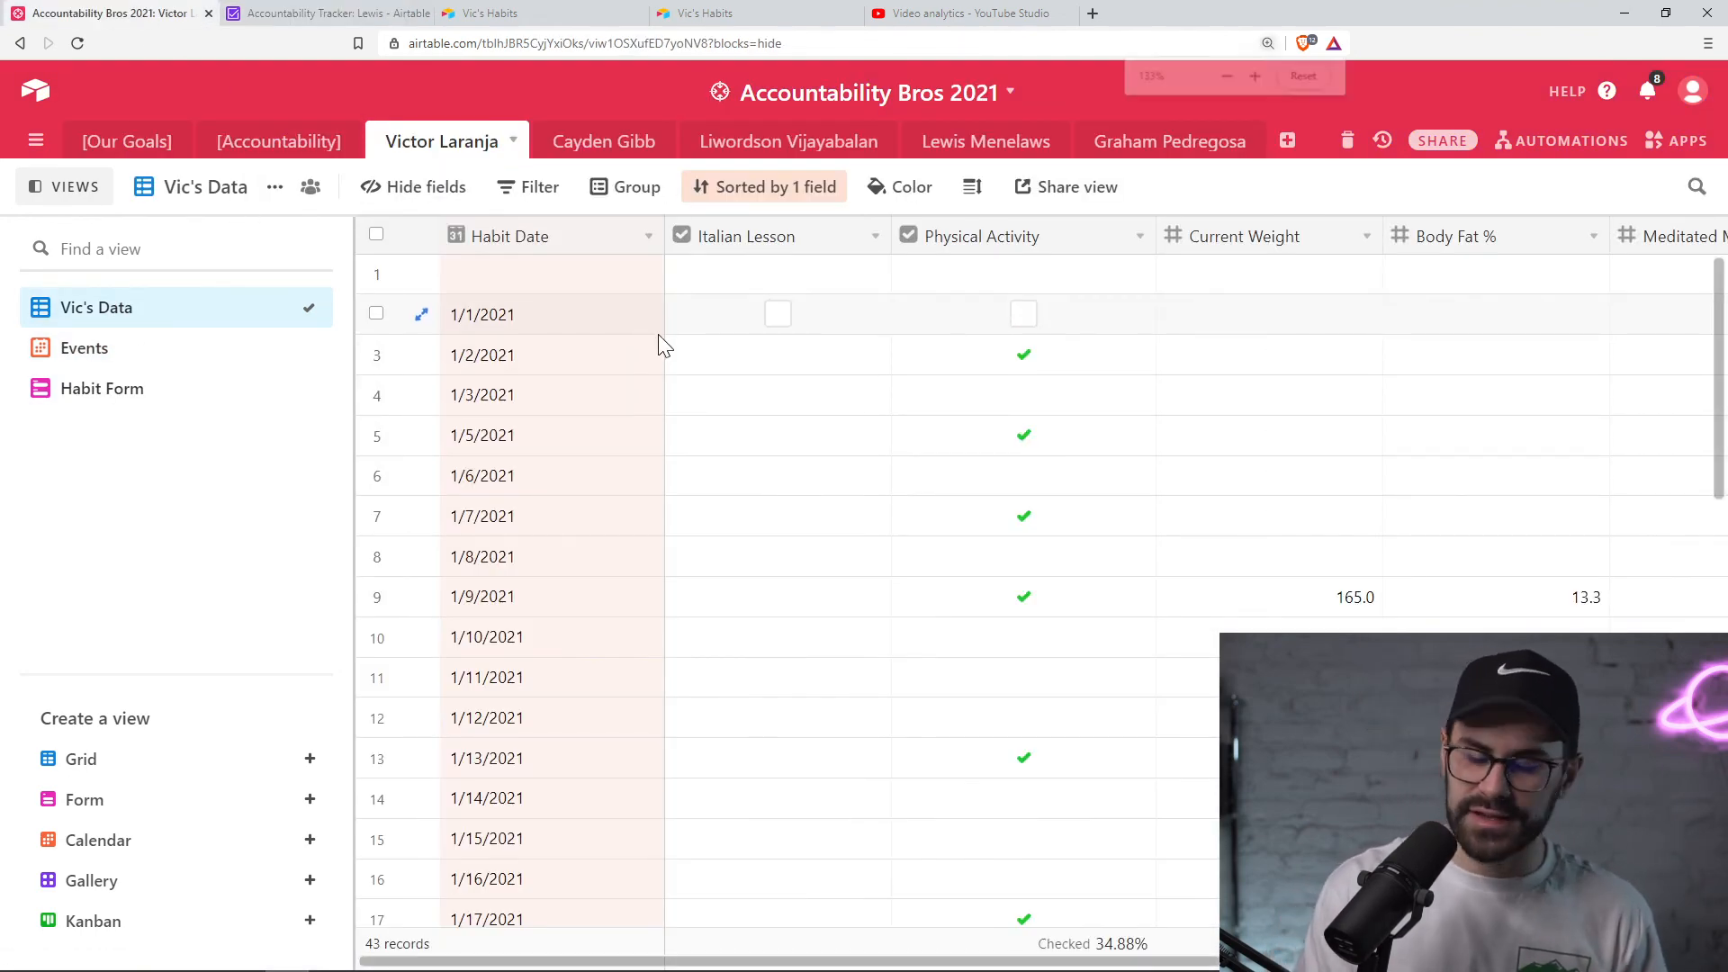
pyautogui.hotkey('ctrl', '-')
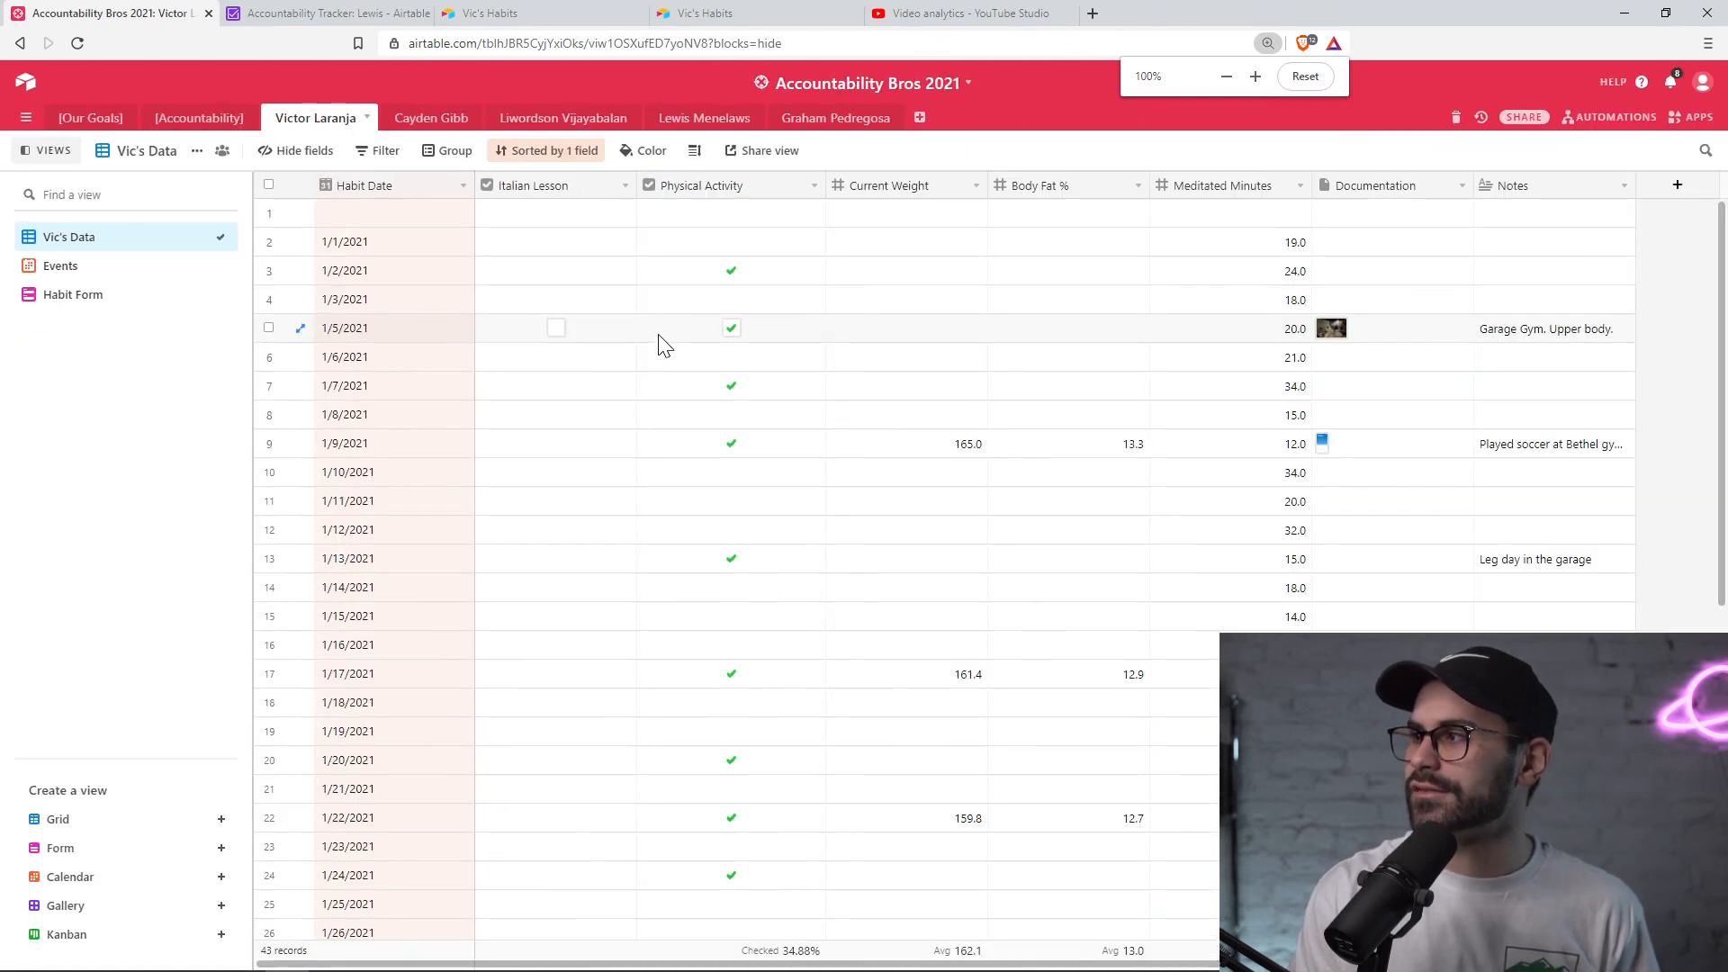
pyautogui.scroll(-2, 1245, 390)
pyautogui.scroll(-1, 1170, 401)
pyautogui.scroll(-1, 702, 540)
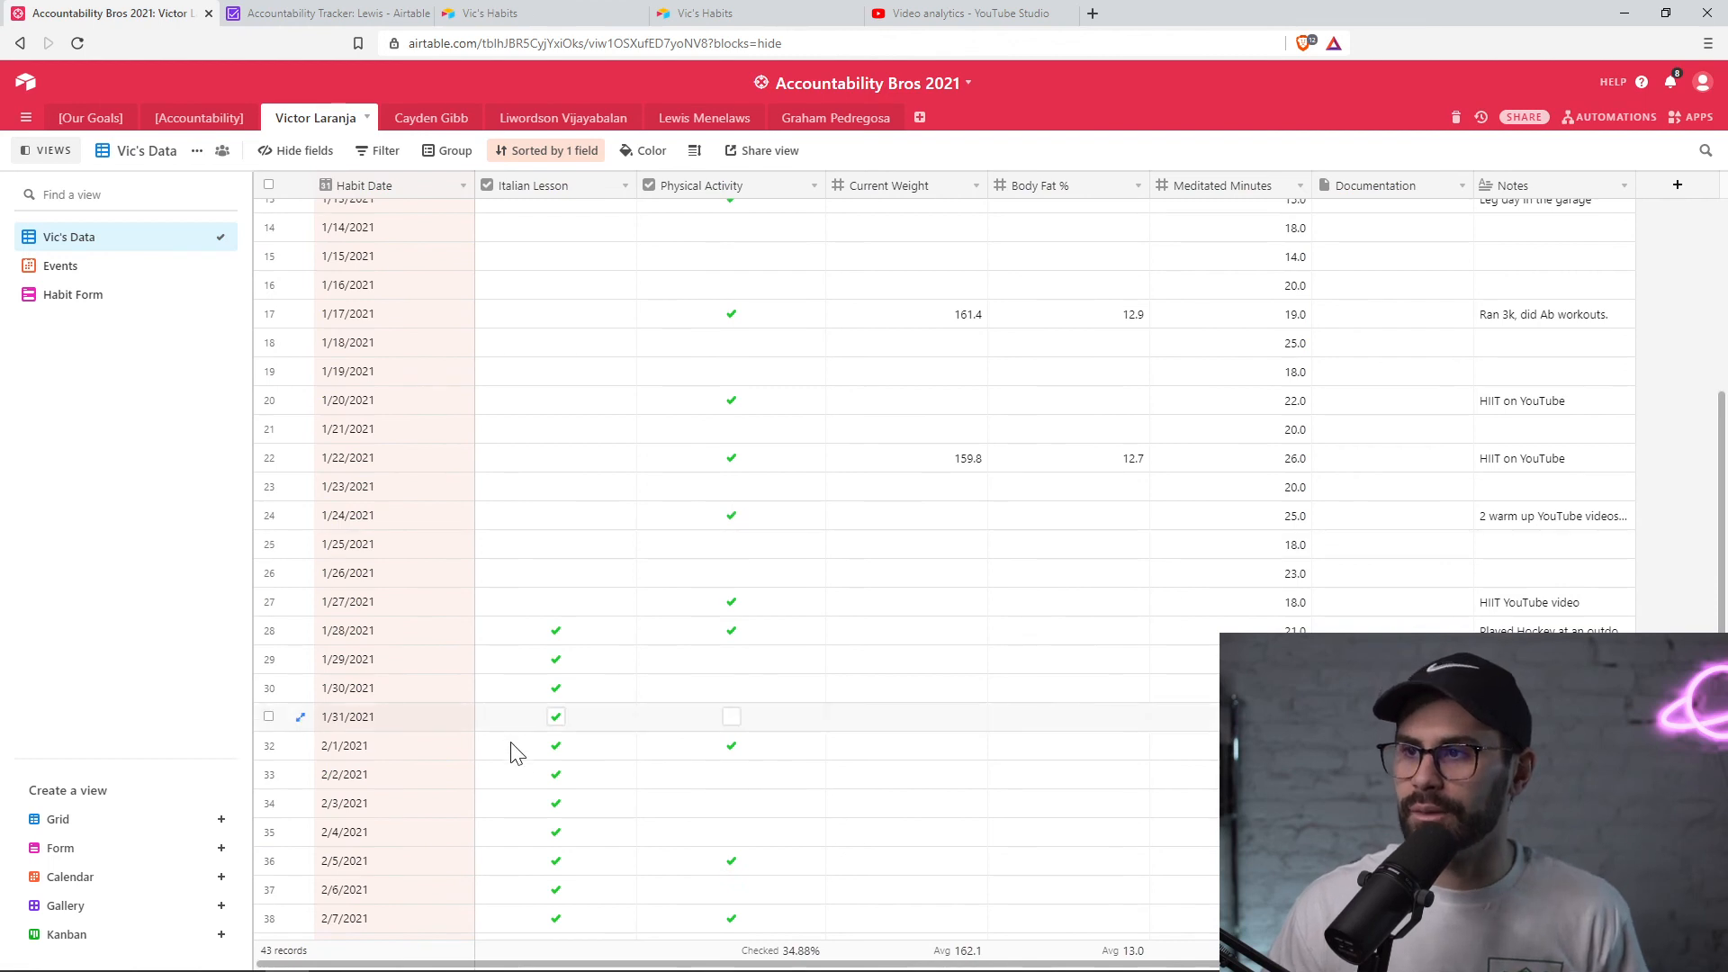
pyautogui.scroll(2, 1014, 540)
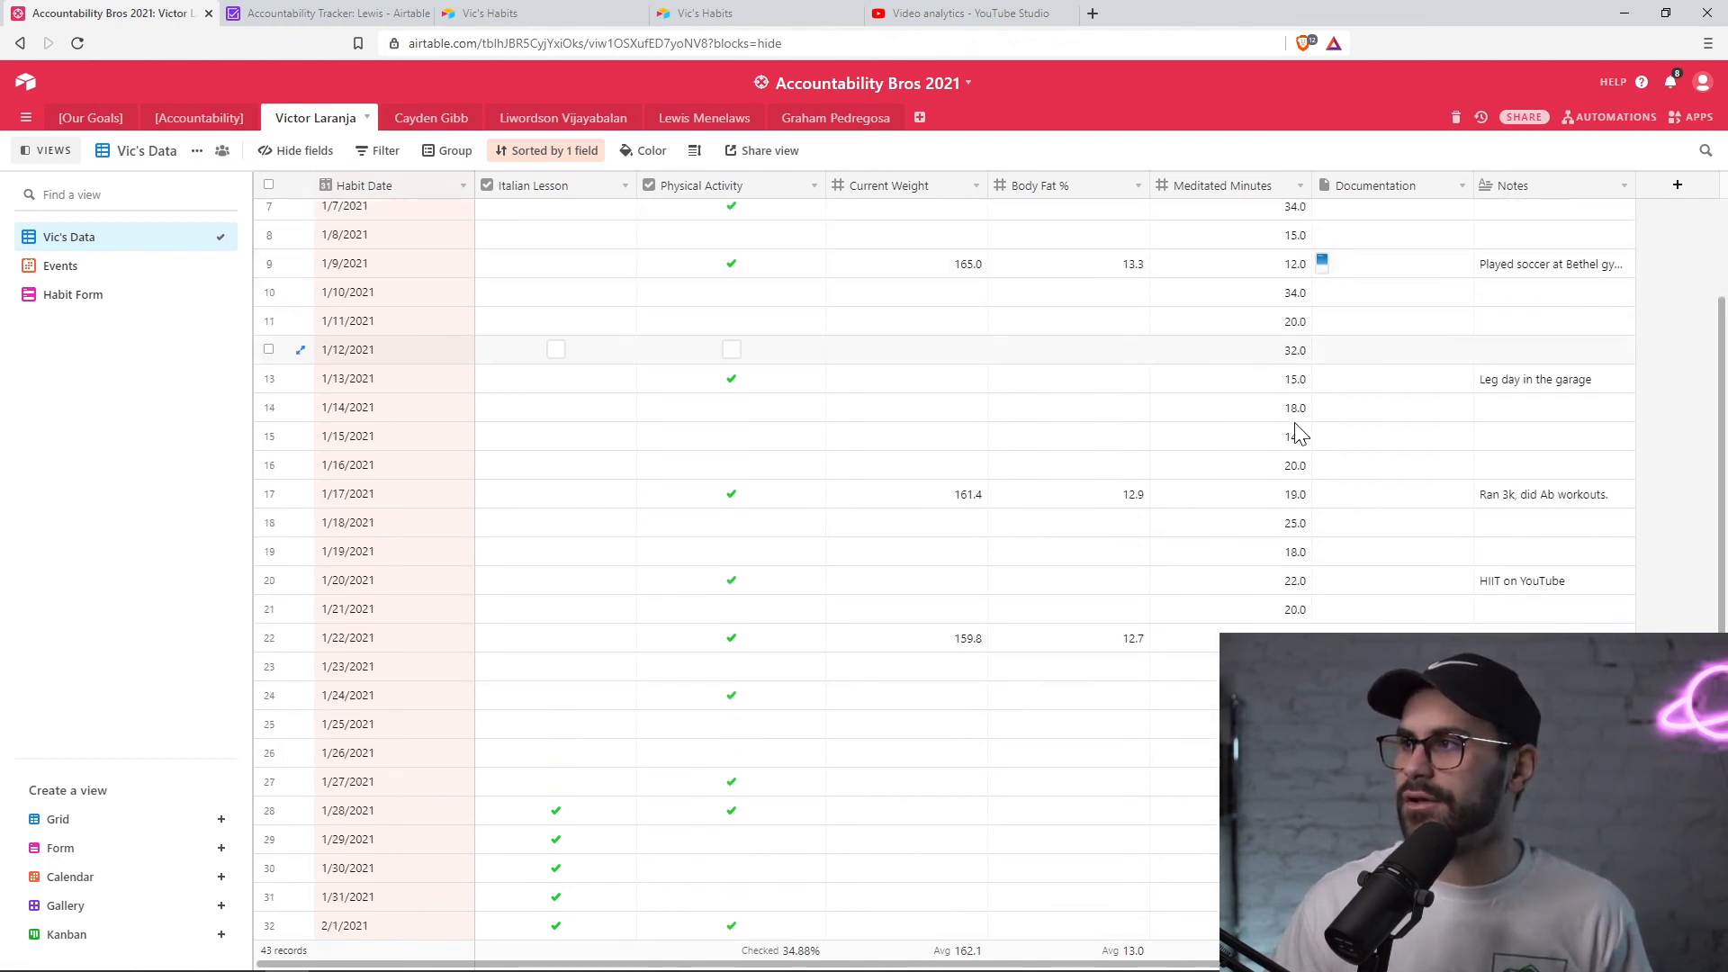
# - Review the daily habit records in the last participant's table and in the participant table before it, down to the latest entries
pyautogui.click(792, 119)
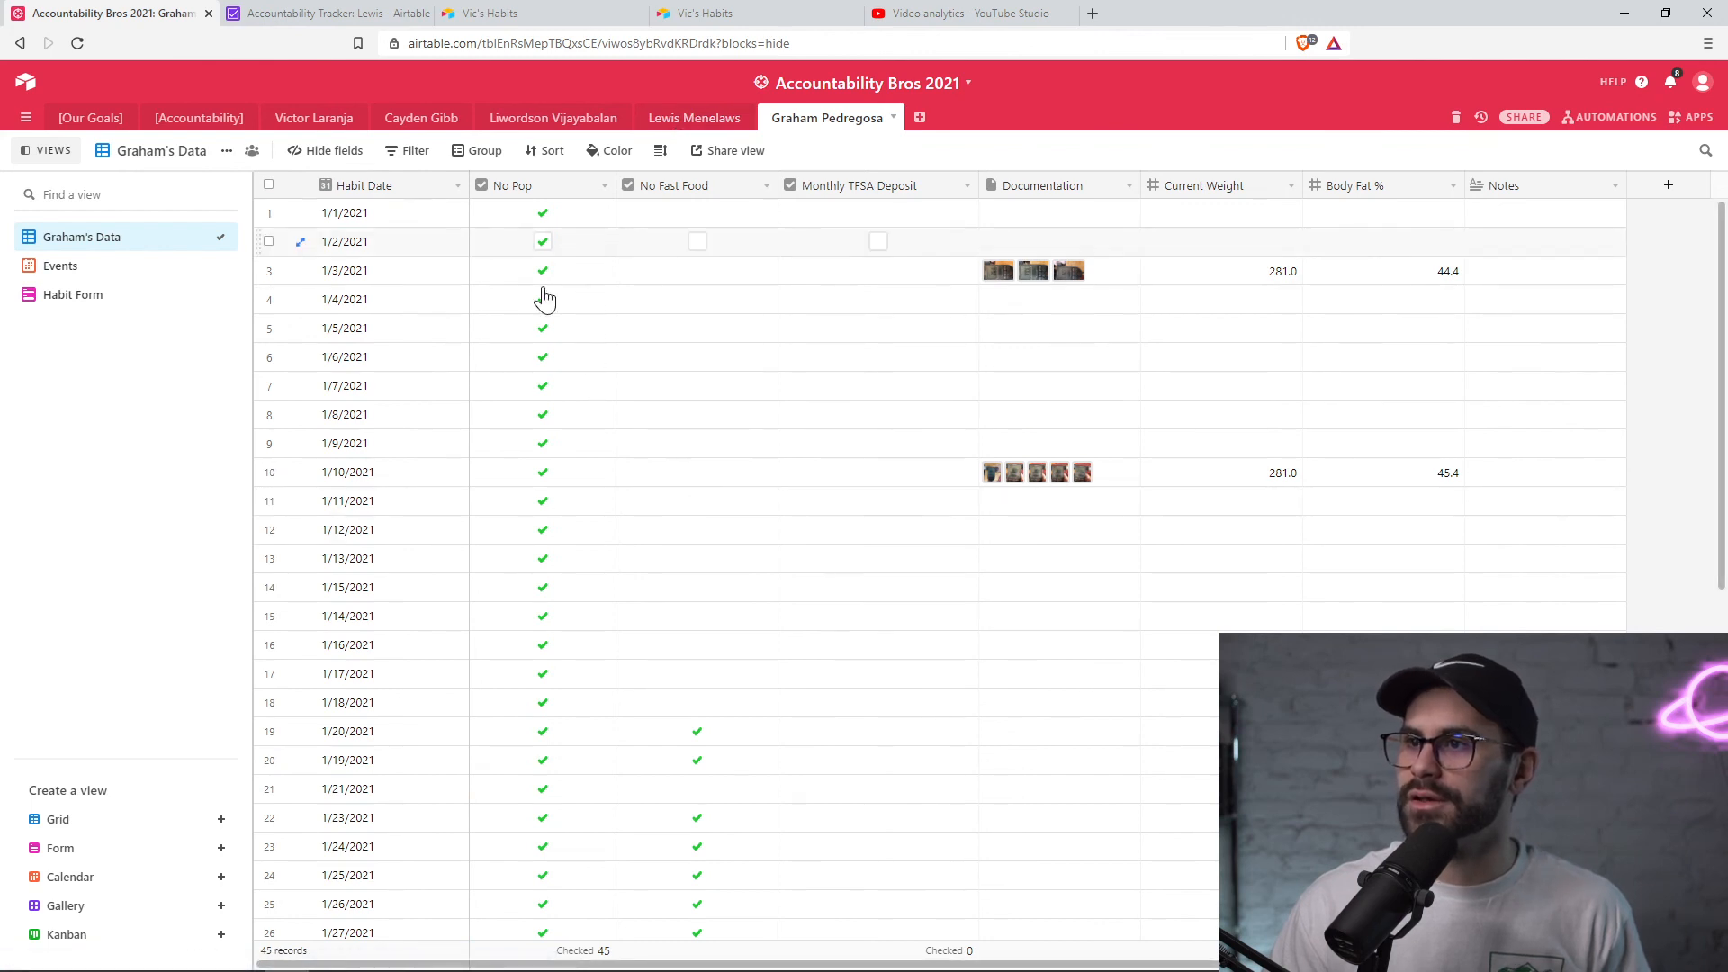
pyautogui.scroll(-6, 1146, 447)
pyautogui.scroll(-2, 900, 459)
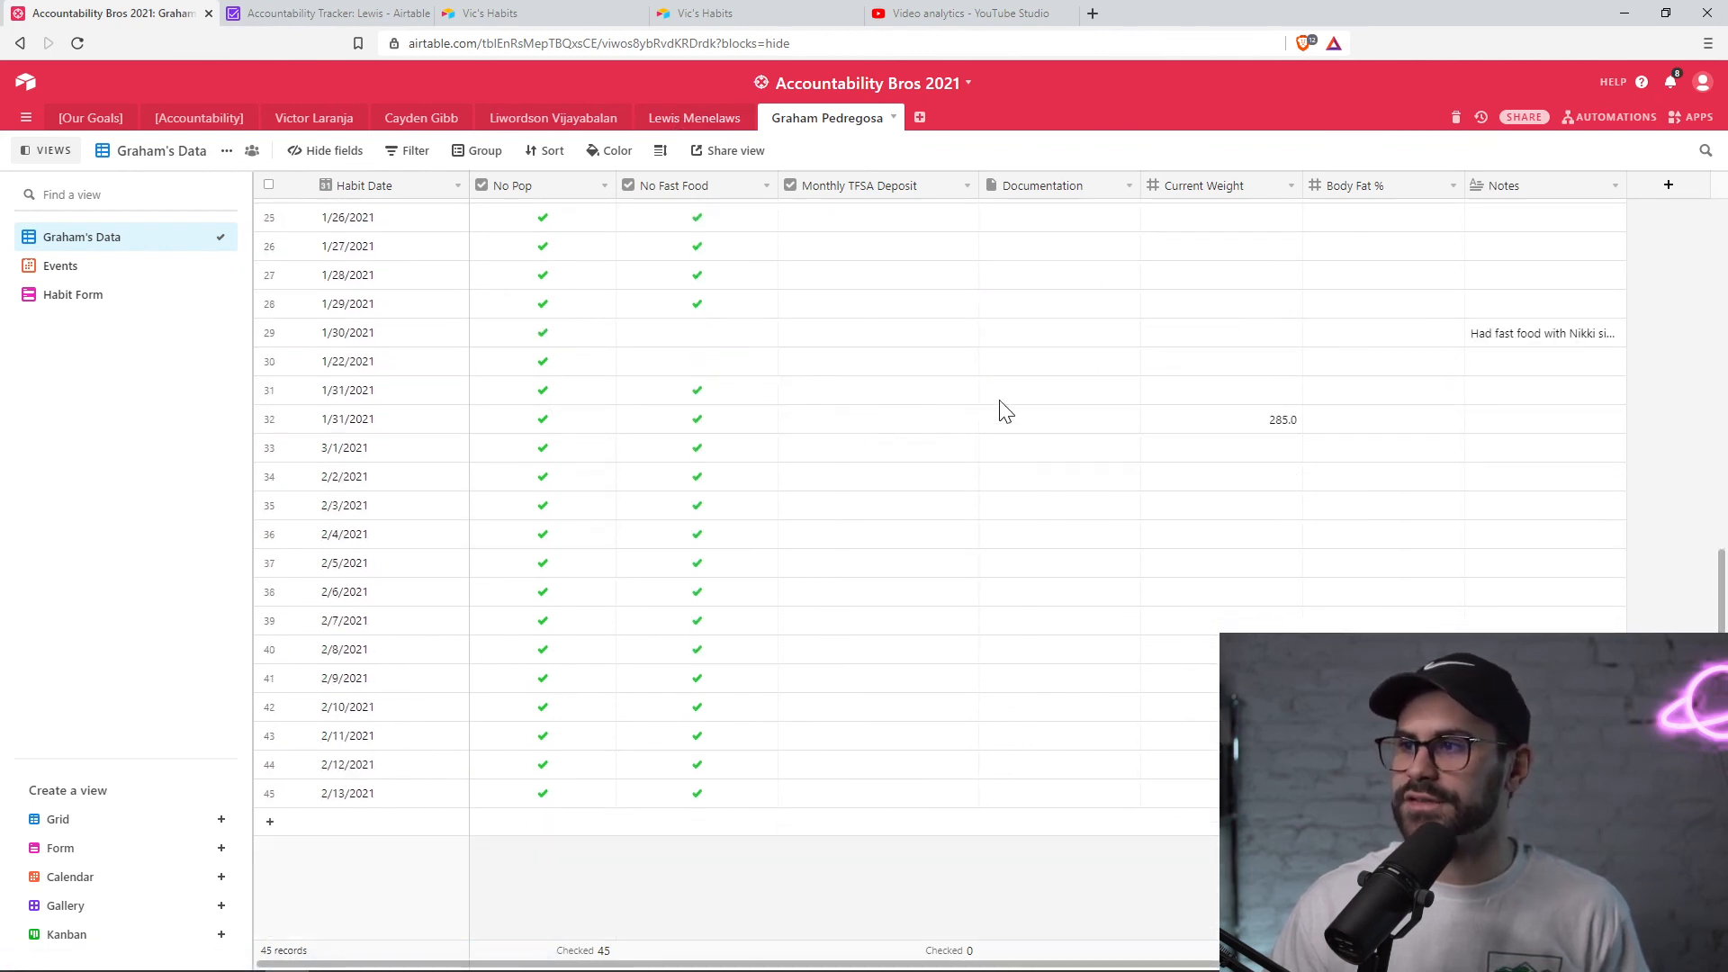
pyautogui.click(673, 122)
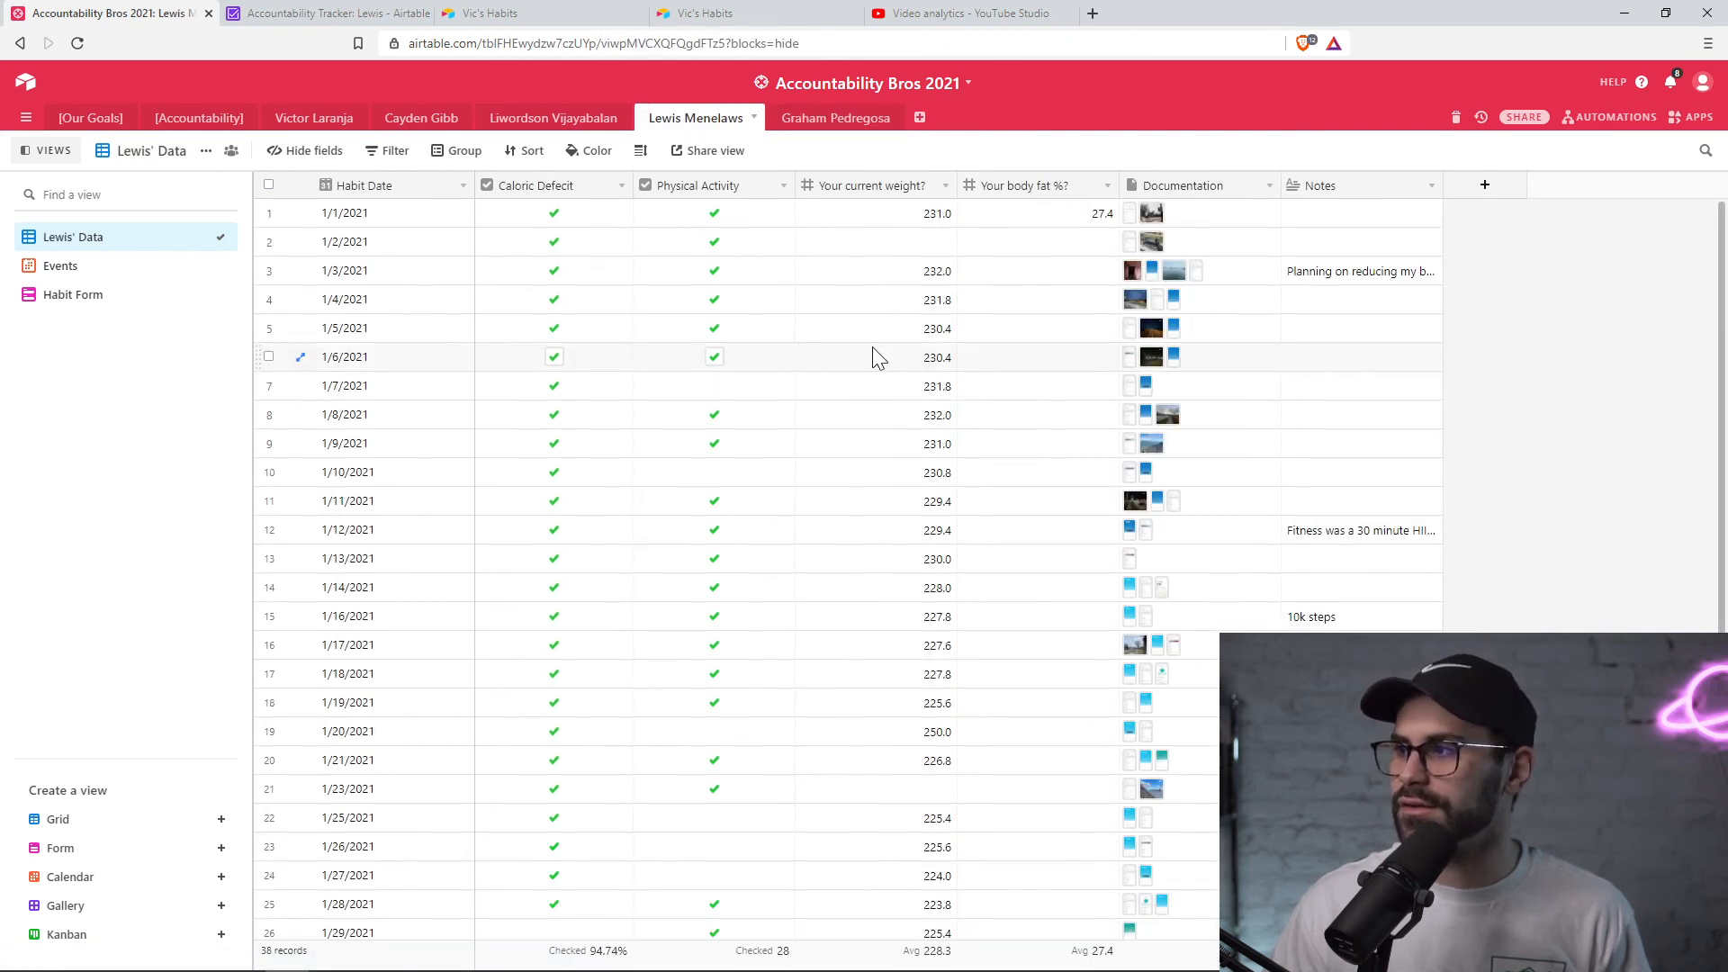
pyautogui.scroll(-5, 954, 354)
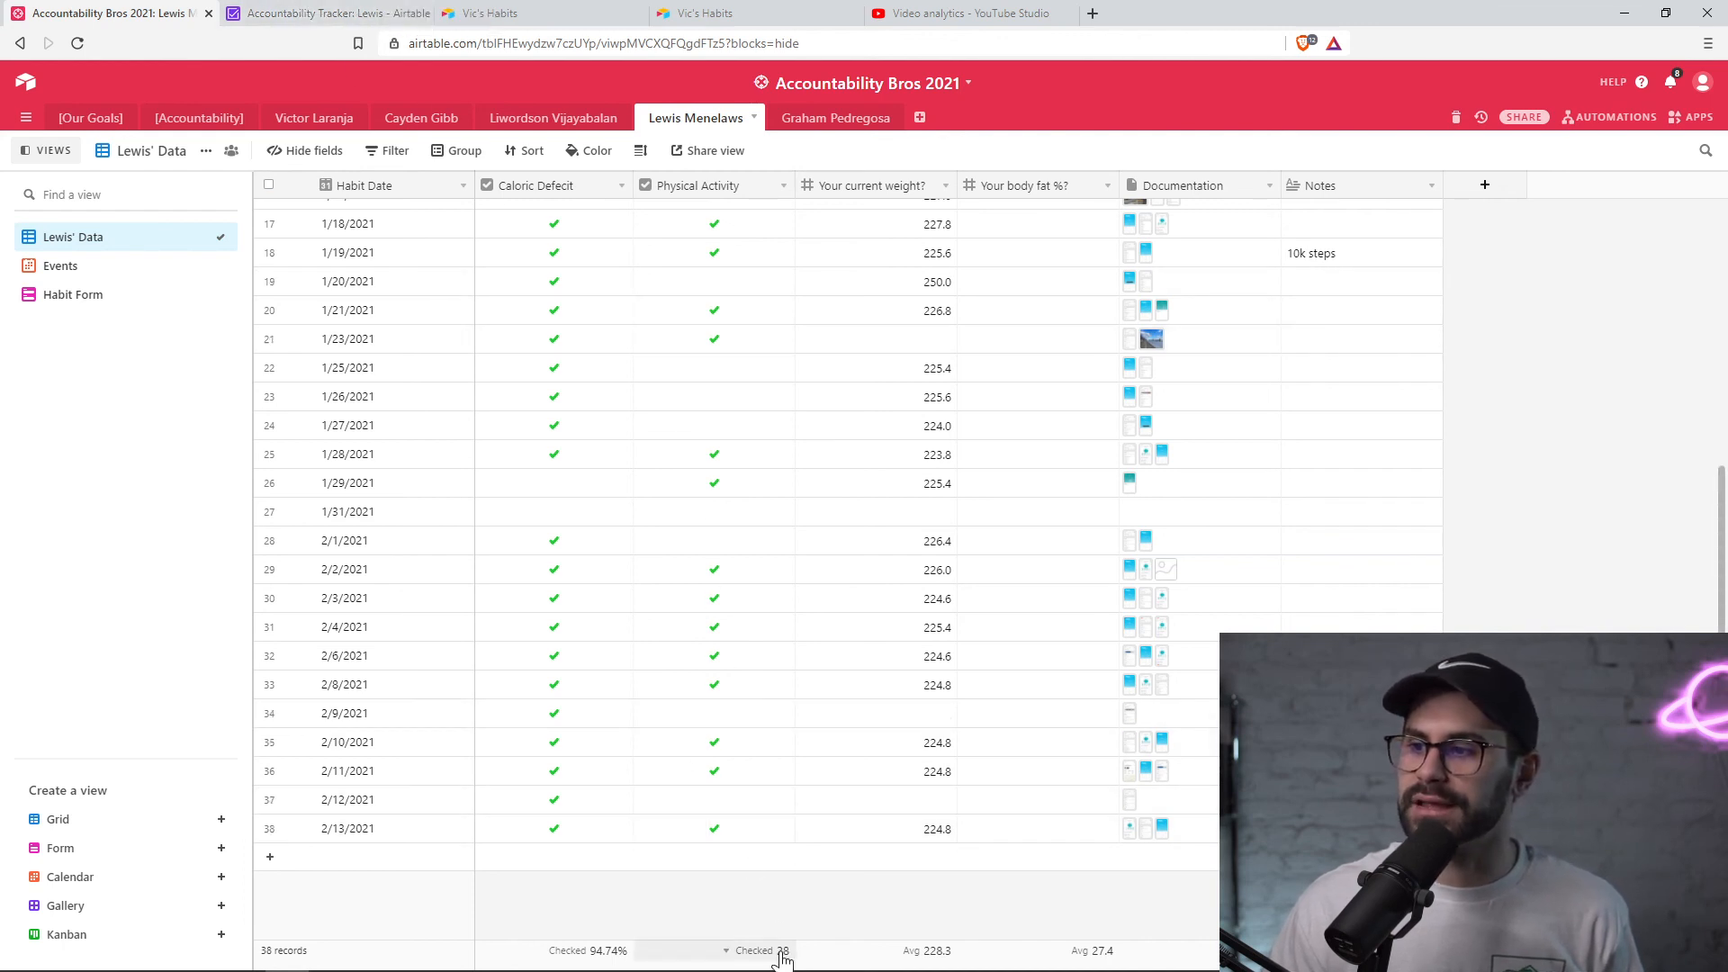
# - Switch the Physical Activity column's summary to Percent Checked, and set it back to Checked
pyautogui.click(729, 952)
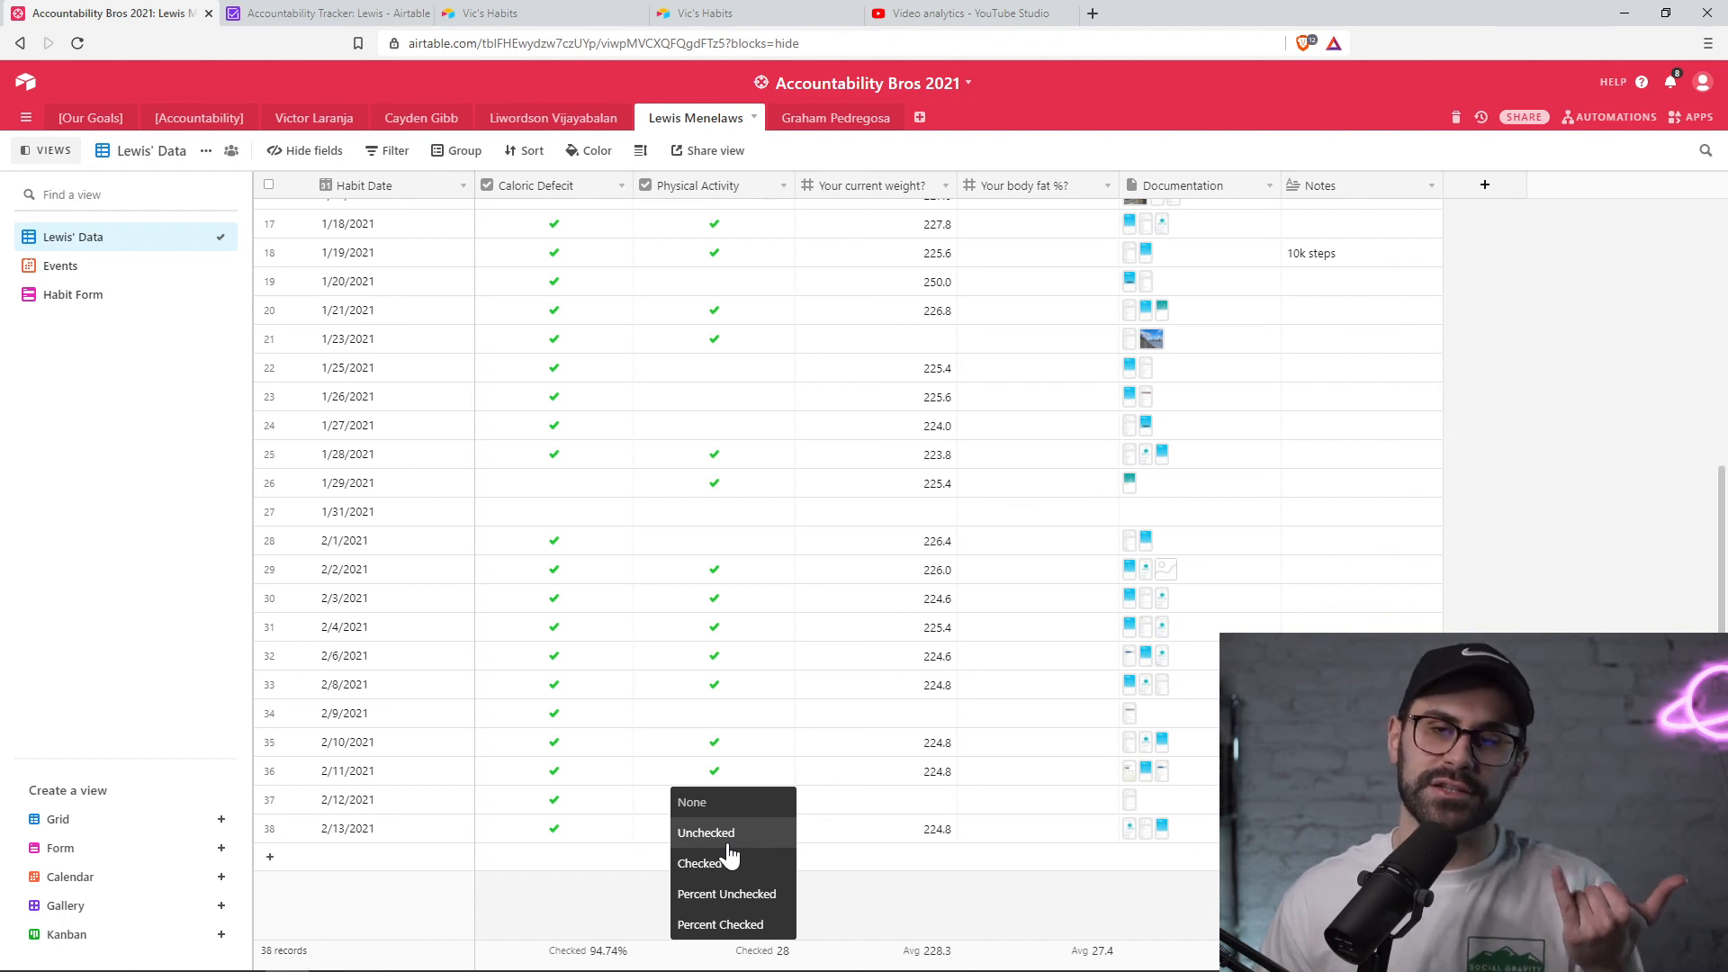
pyautogui.click(720, 924)
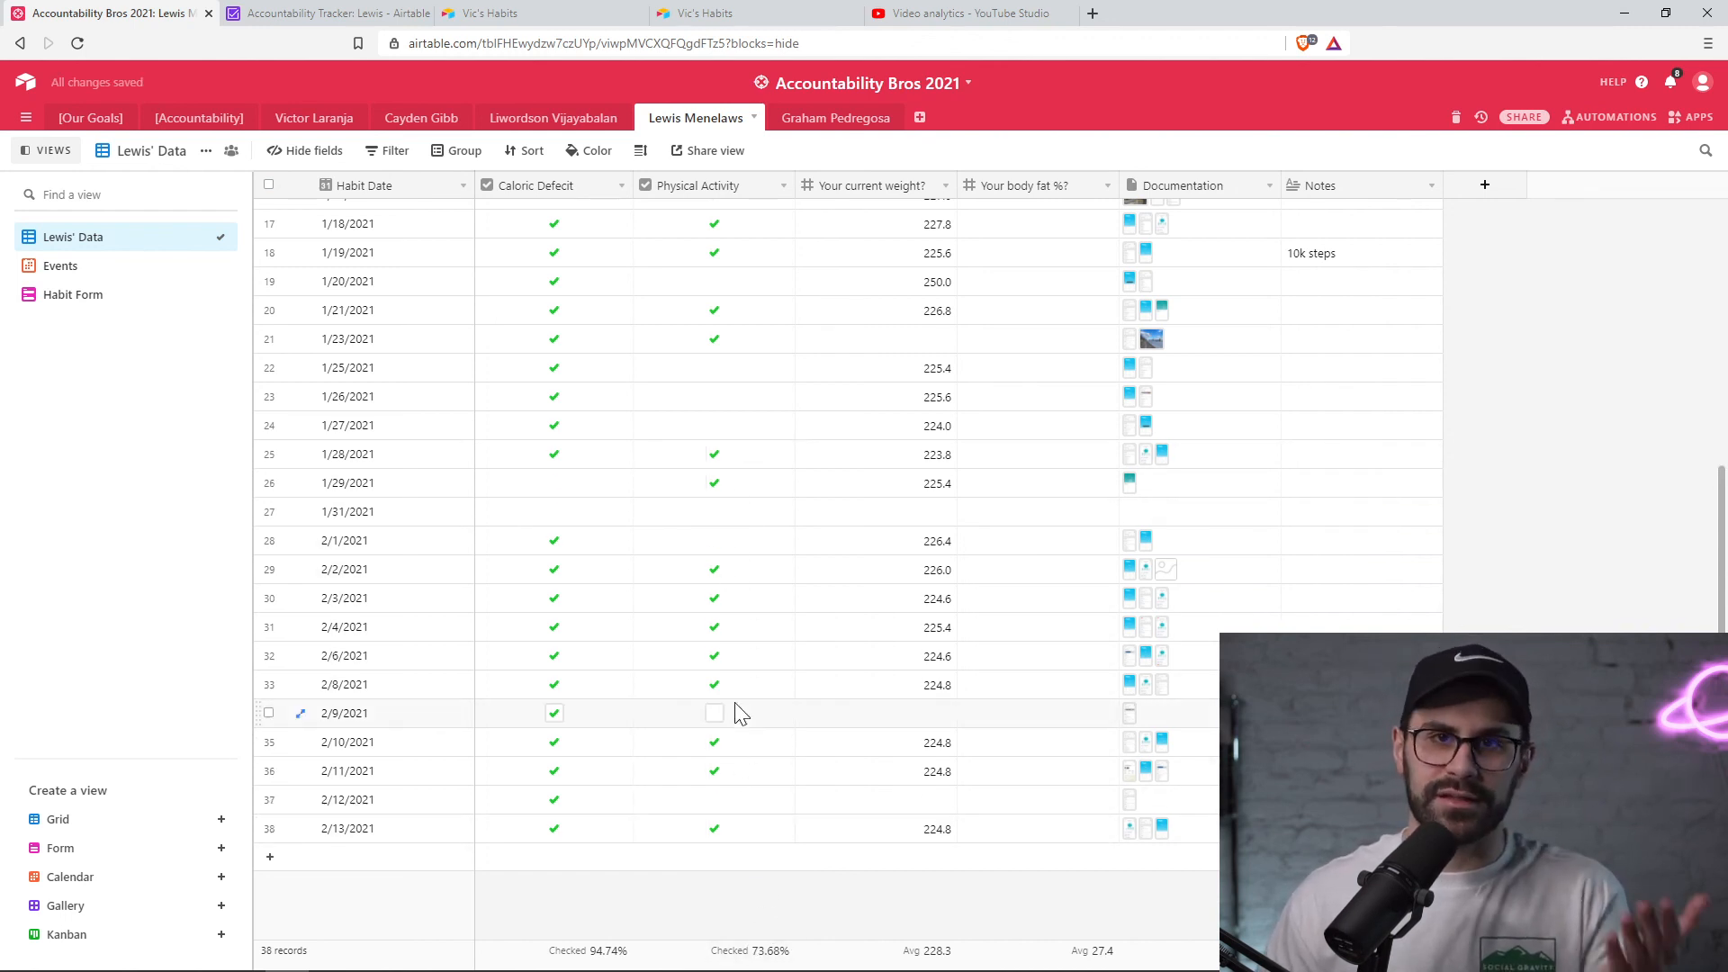
pyautogui.click(770, 951)
pyautogui.click(720, 864)
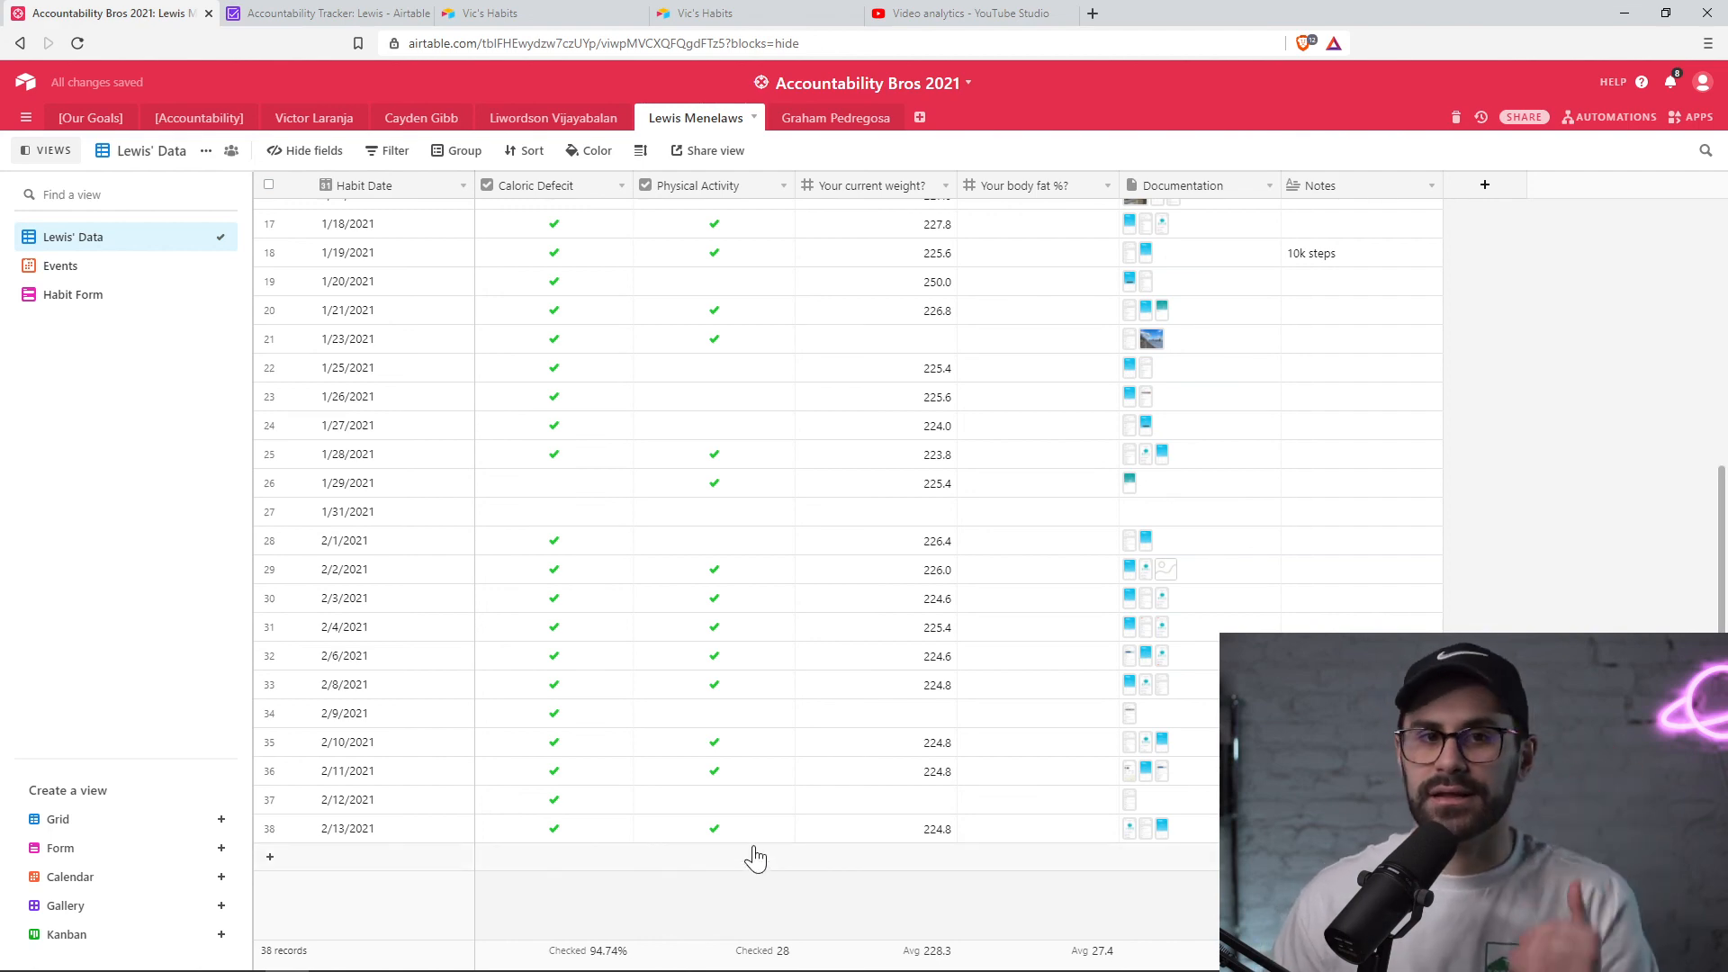
pyautogui.click(714, 827)
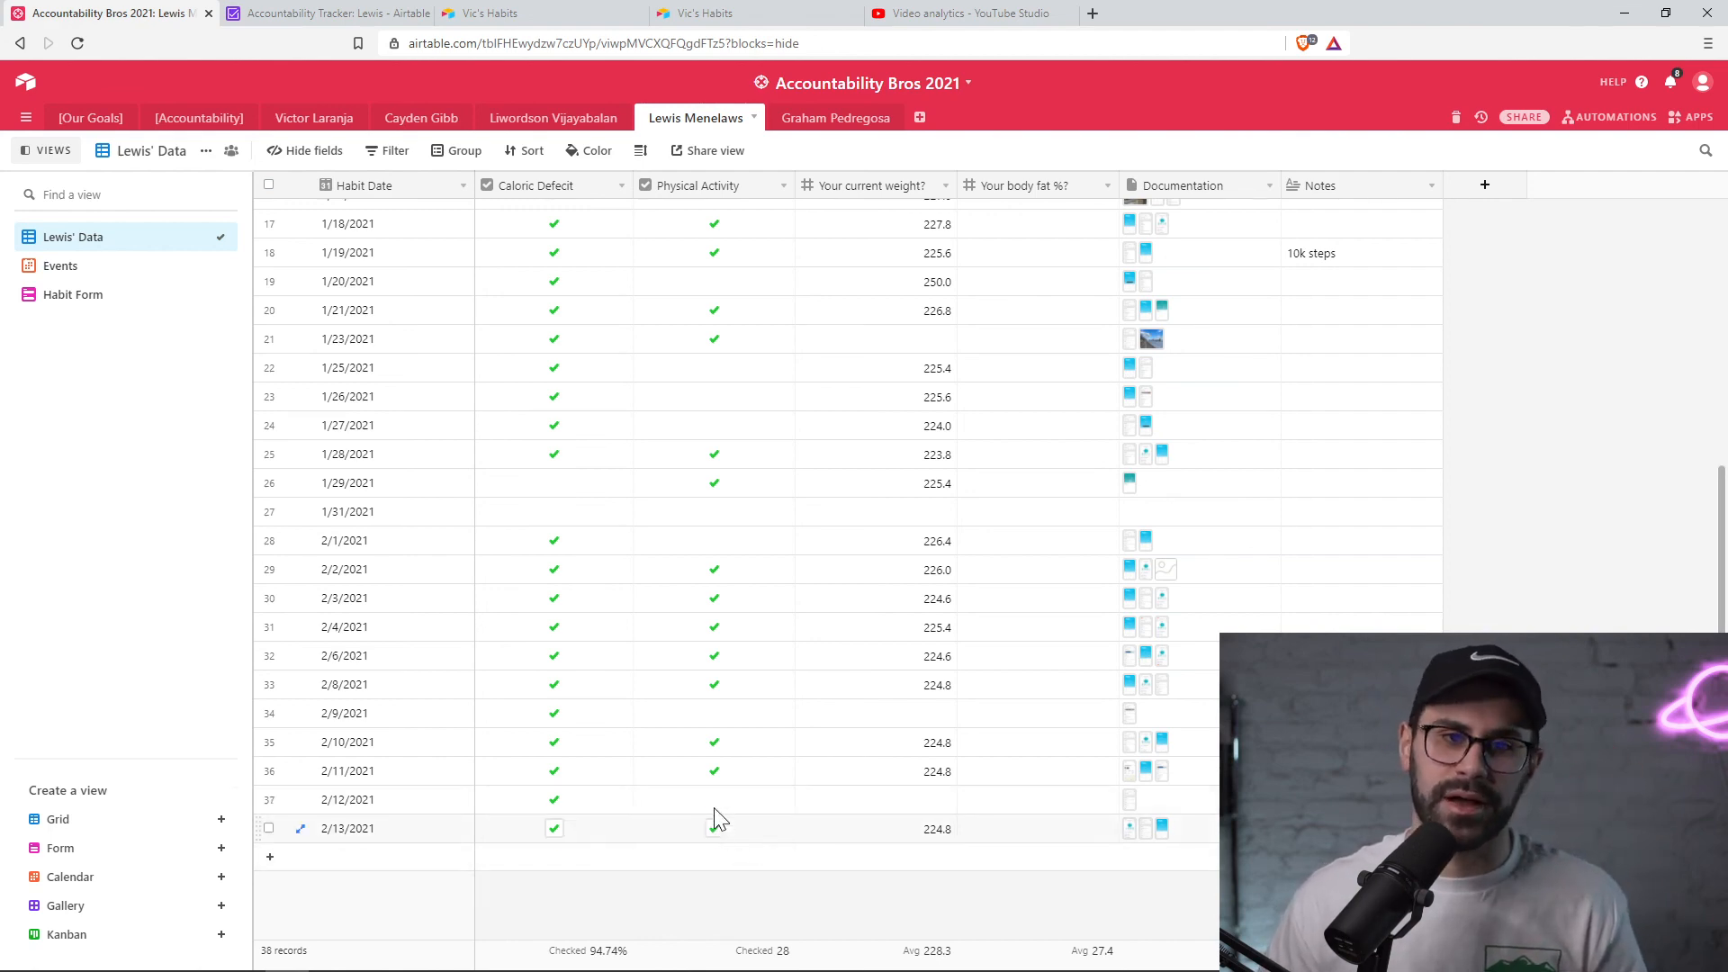